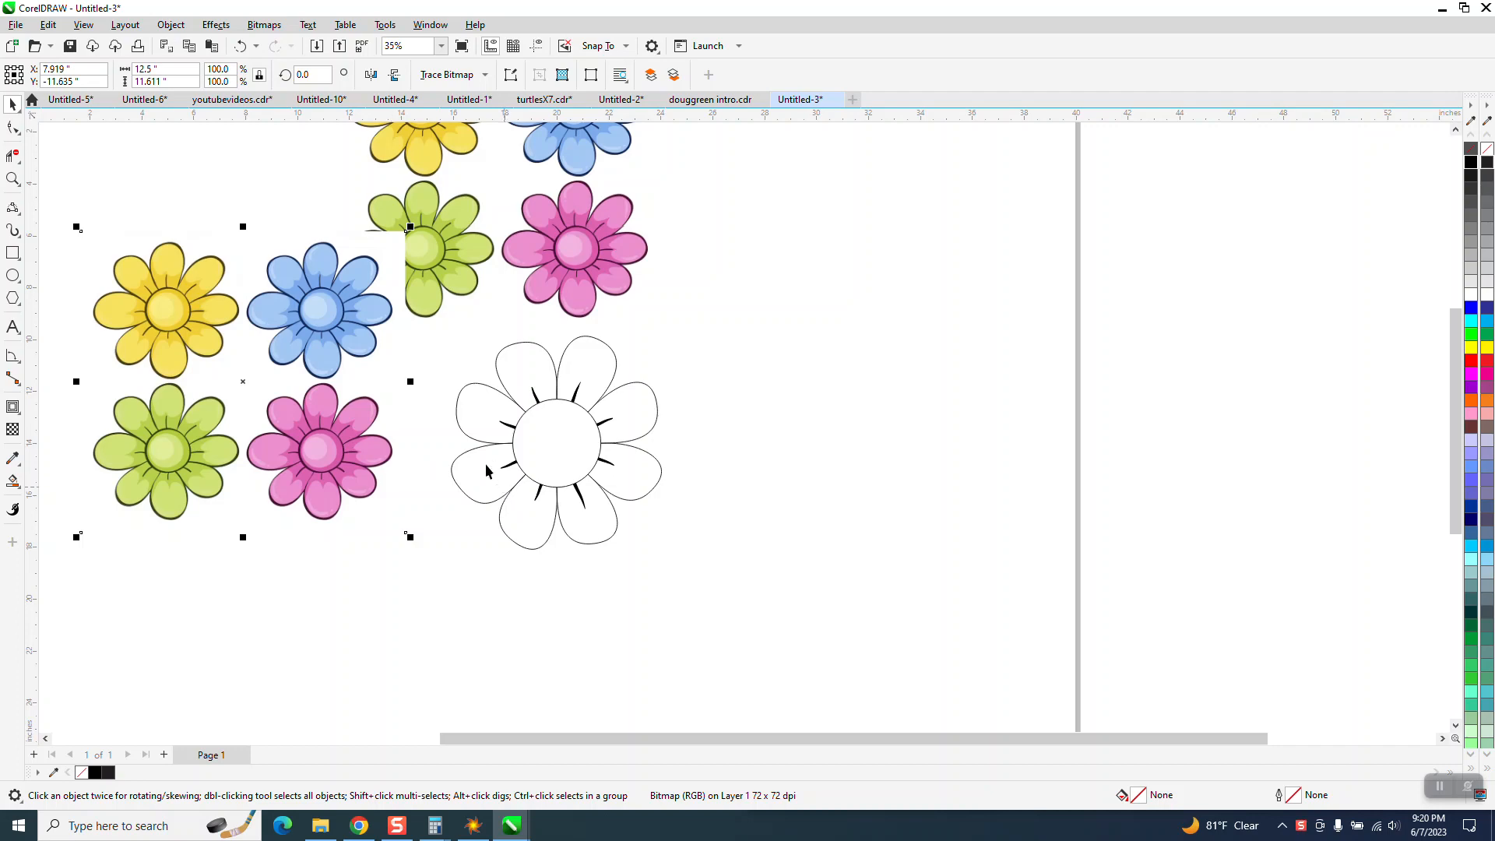
- Draw an eight-sided polygon, centre it on the page over the outlined flower, and enlarge it to about 4.83 inches
left_click(13, 180)
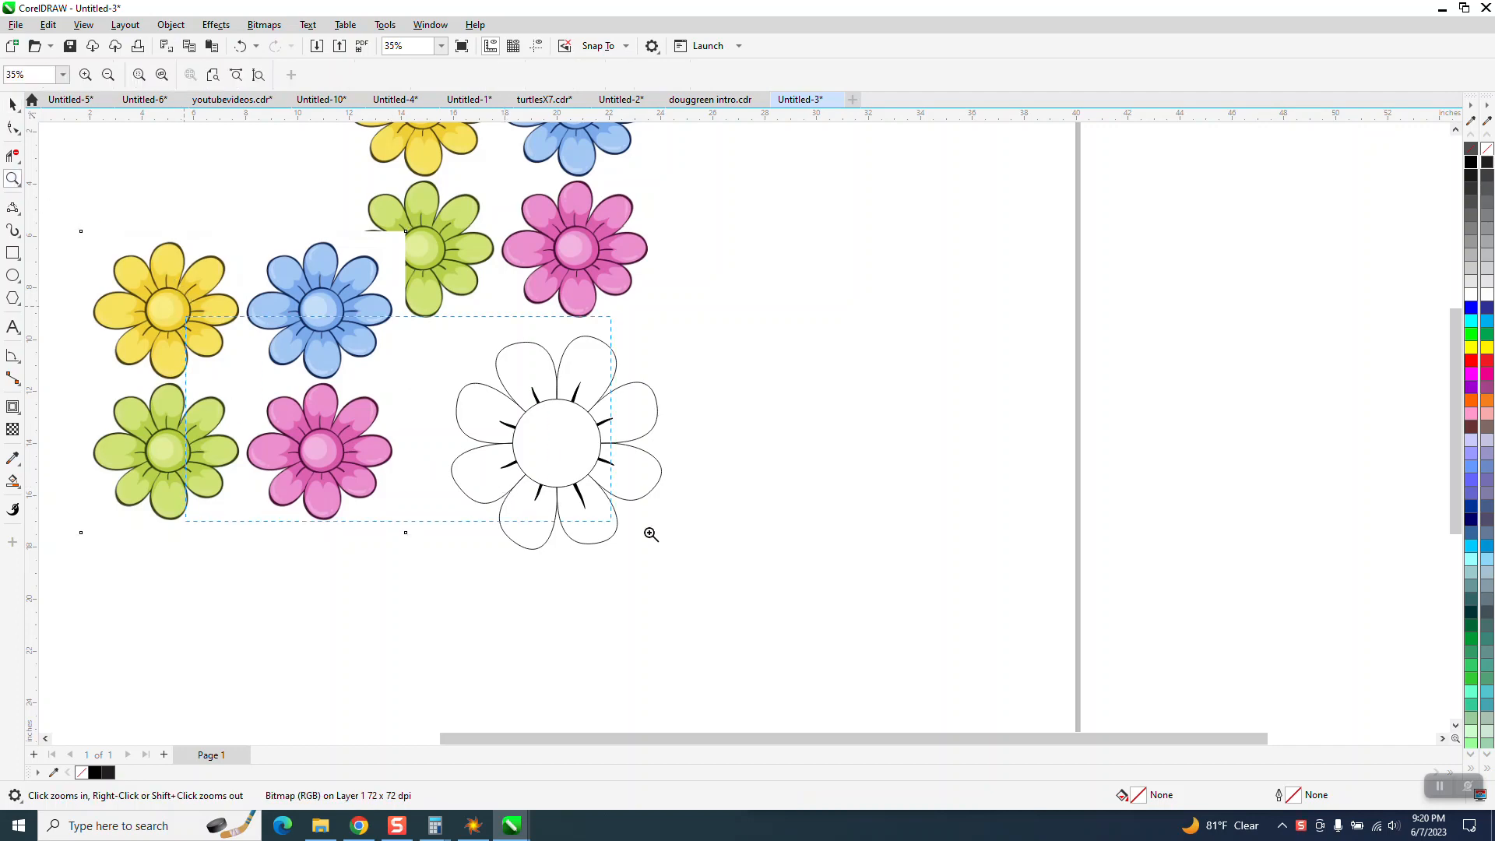
left_click(822, 593)
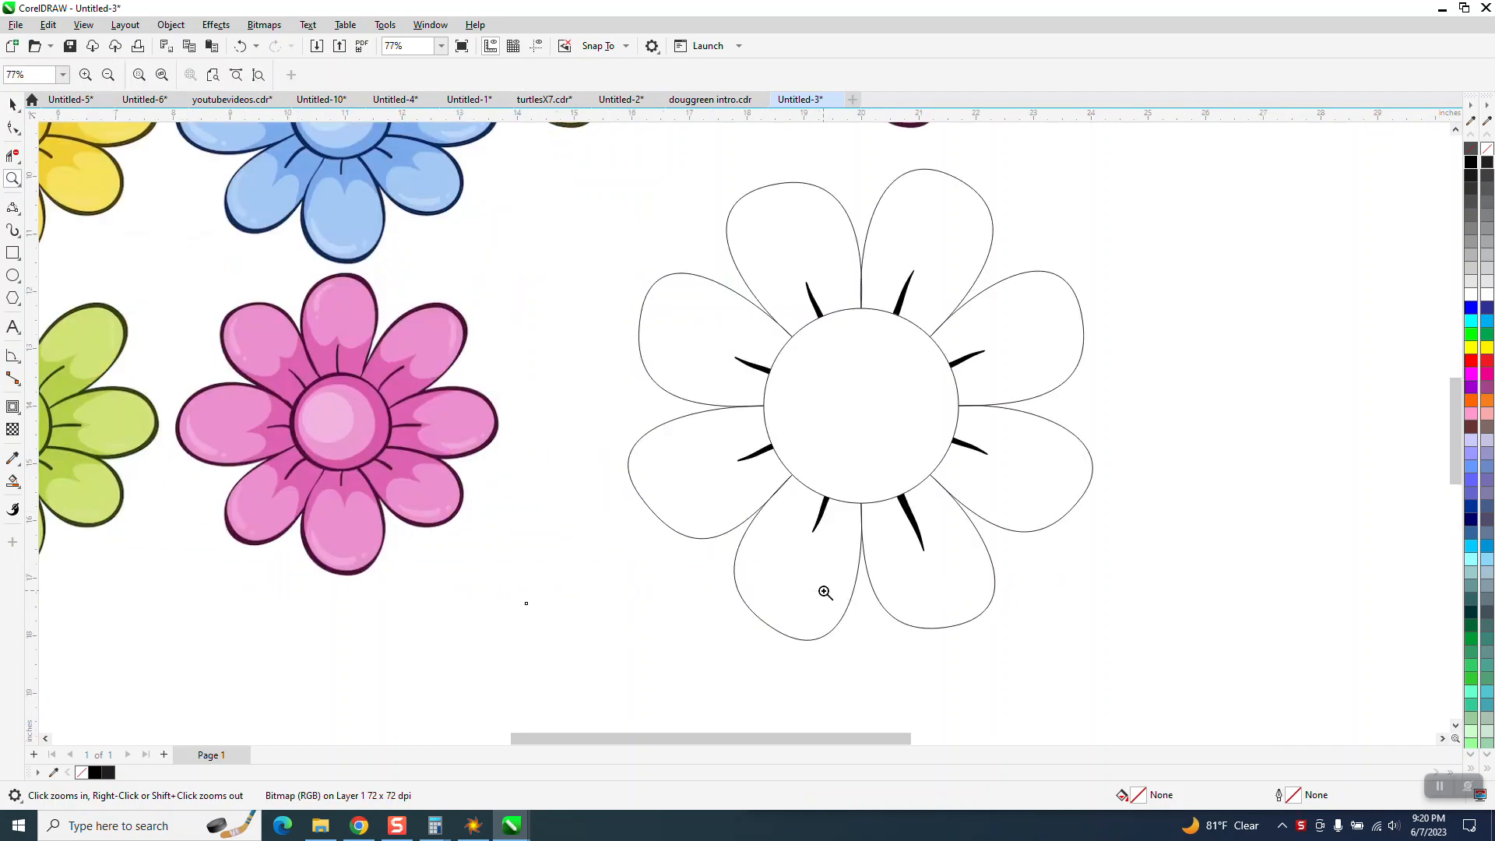
left_click(12, 298)
left_click(54, 296)
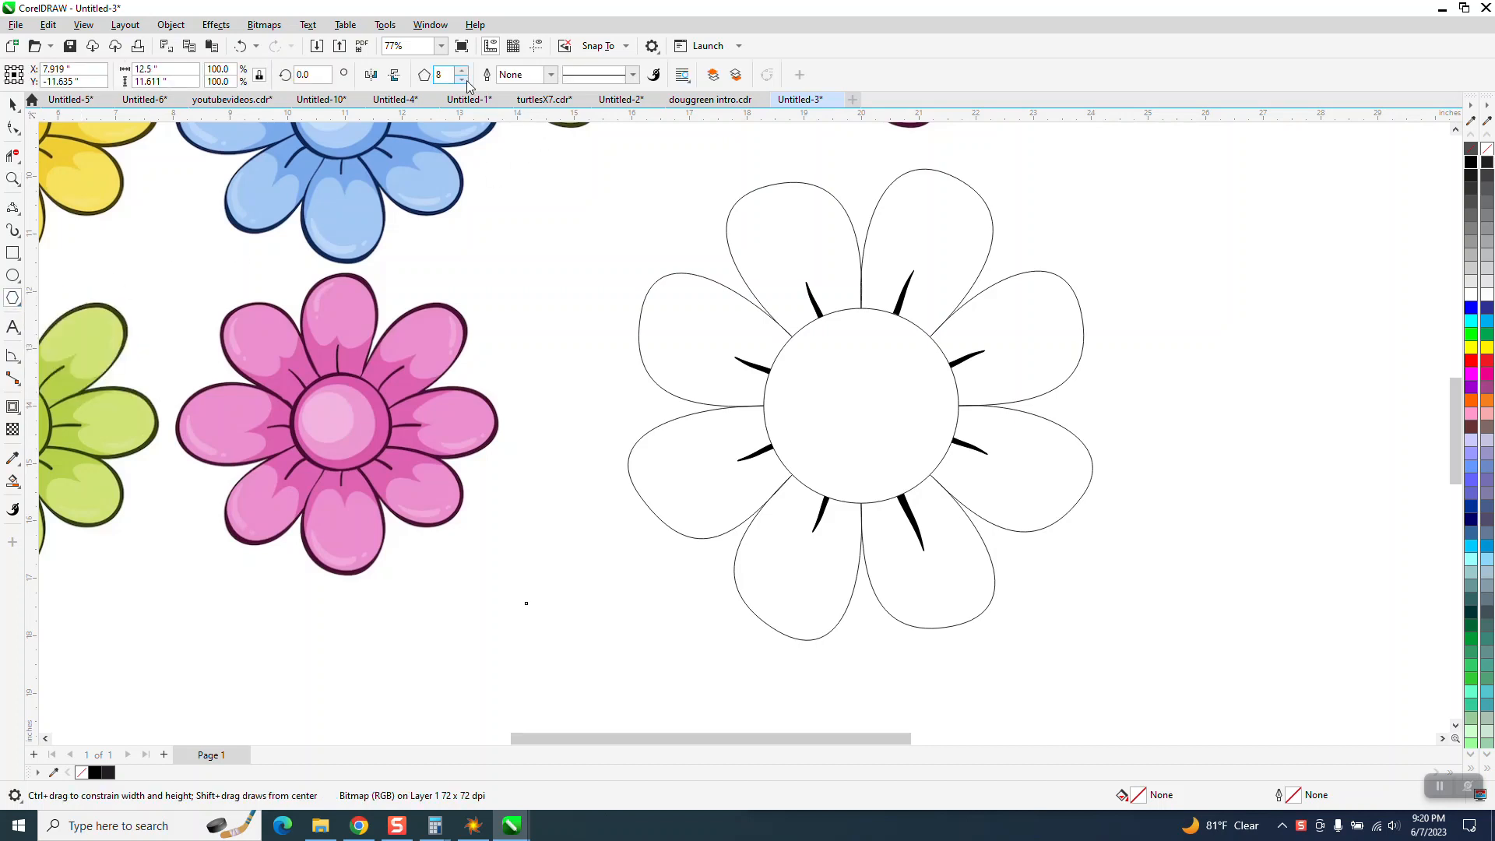
left_click_drag(654, 241, 410, 484)
key("p")
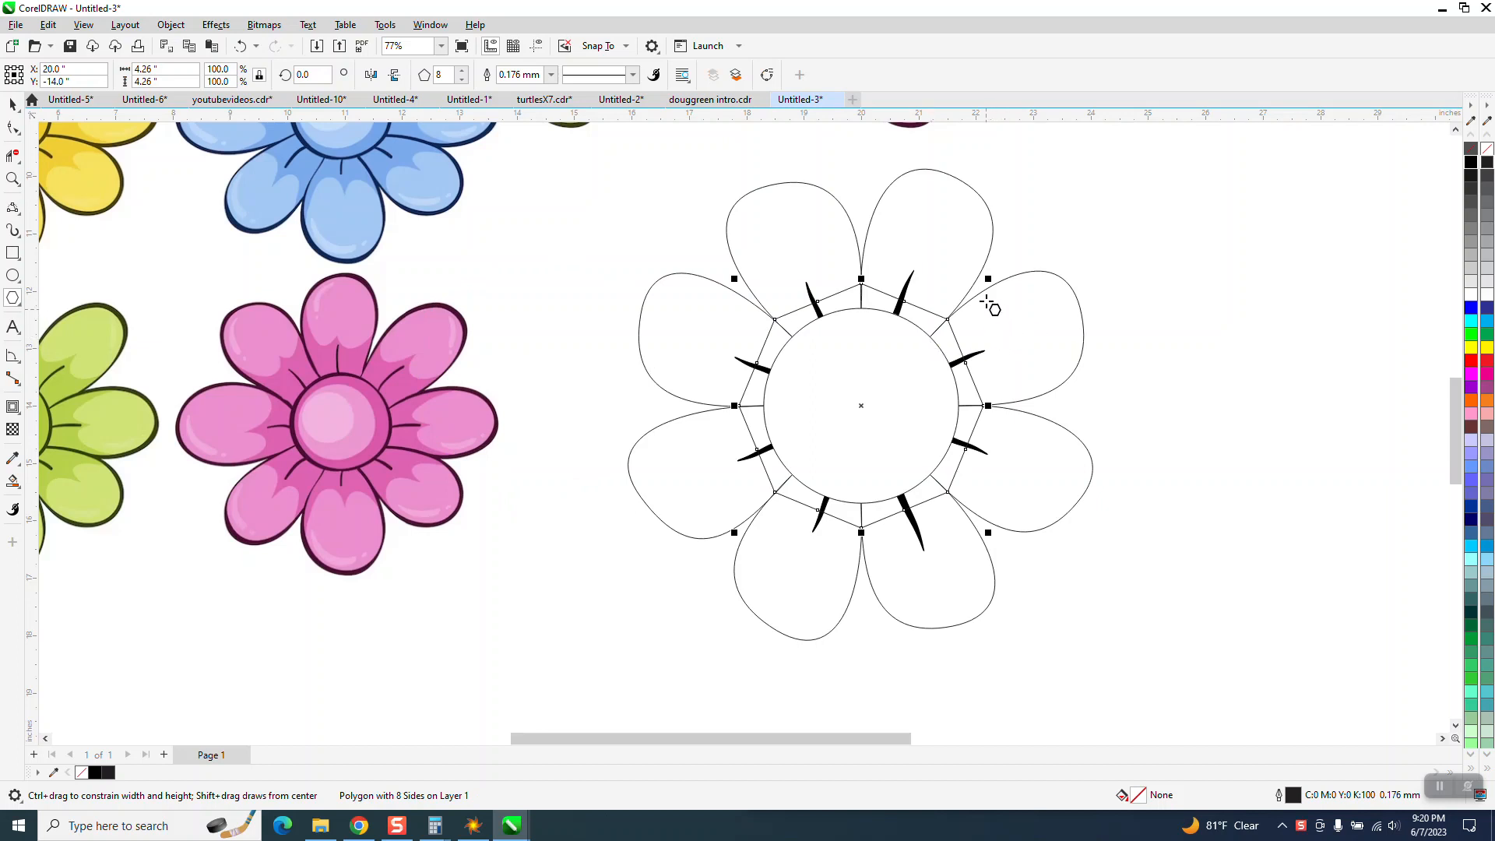
left_click_drag(987, 280, 1008, 263)
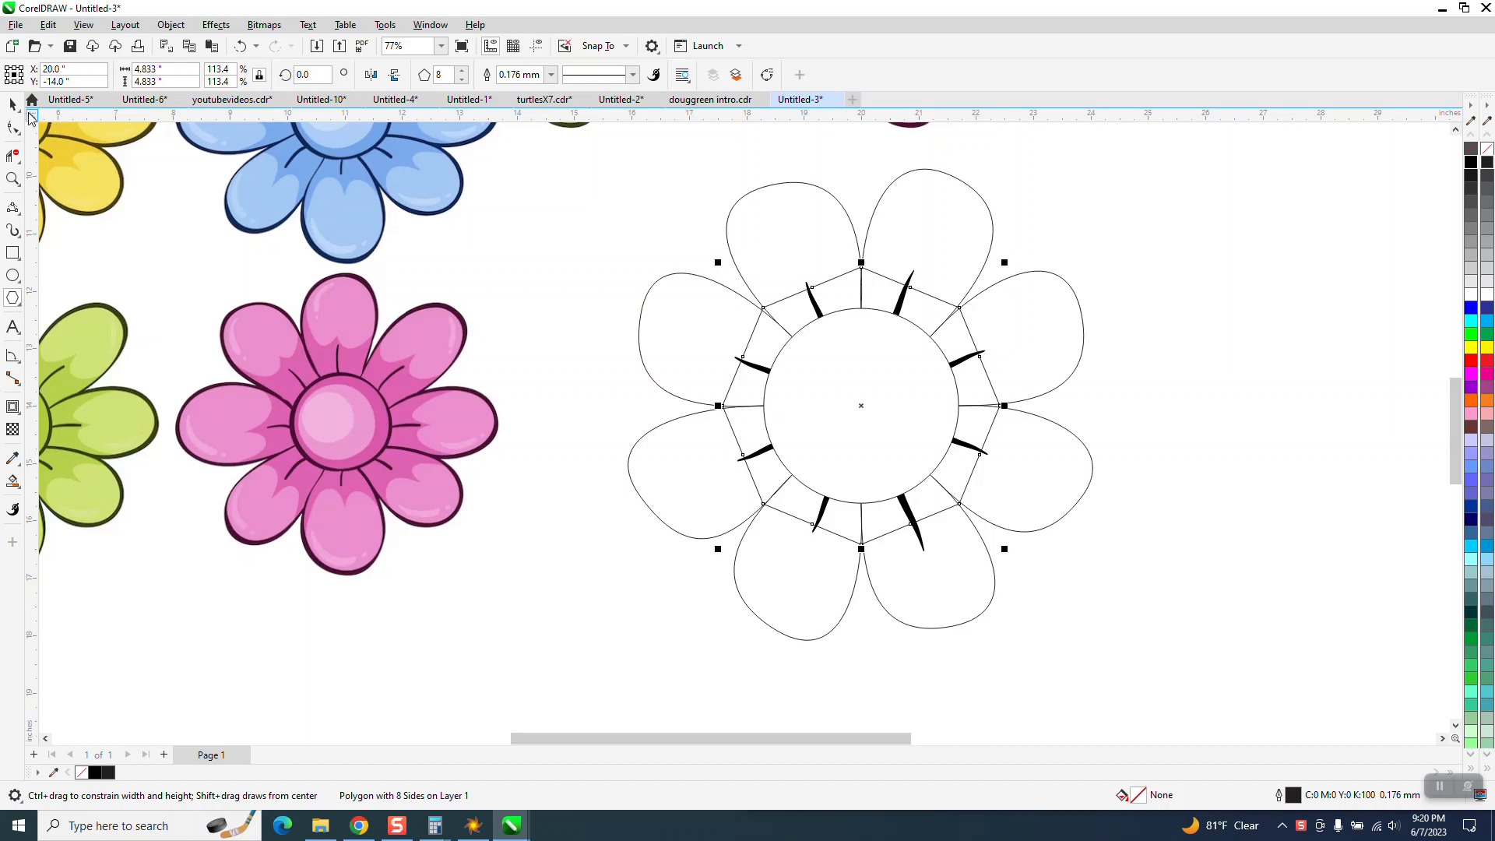
- Convert the octagon's straight side segments to curve segments
left_click(13, 104)
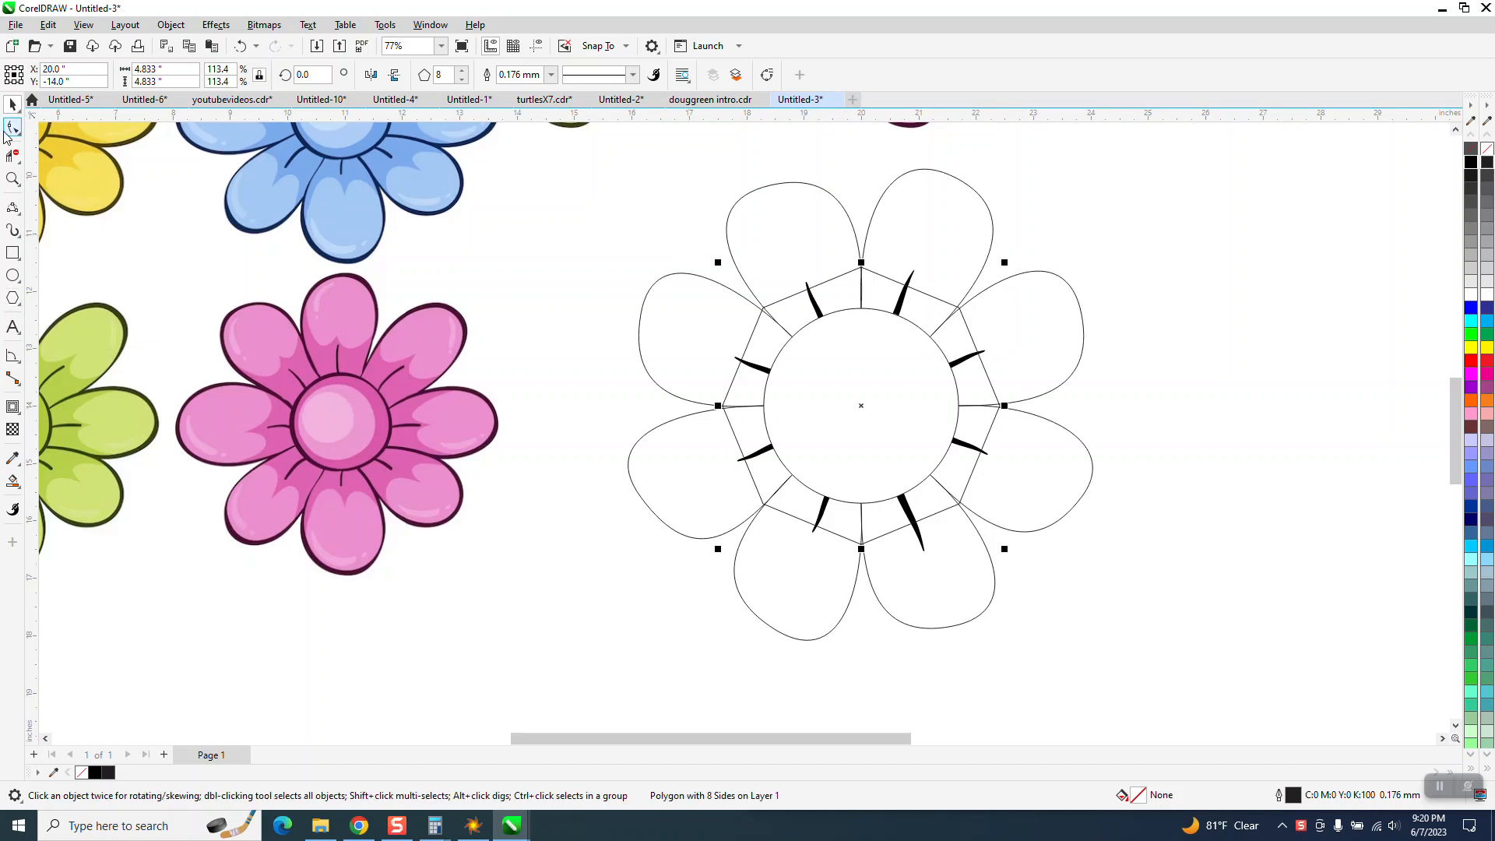
left_click(12, 127)
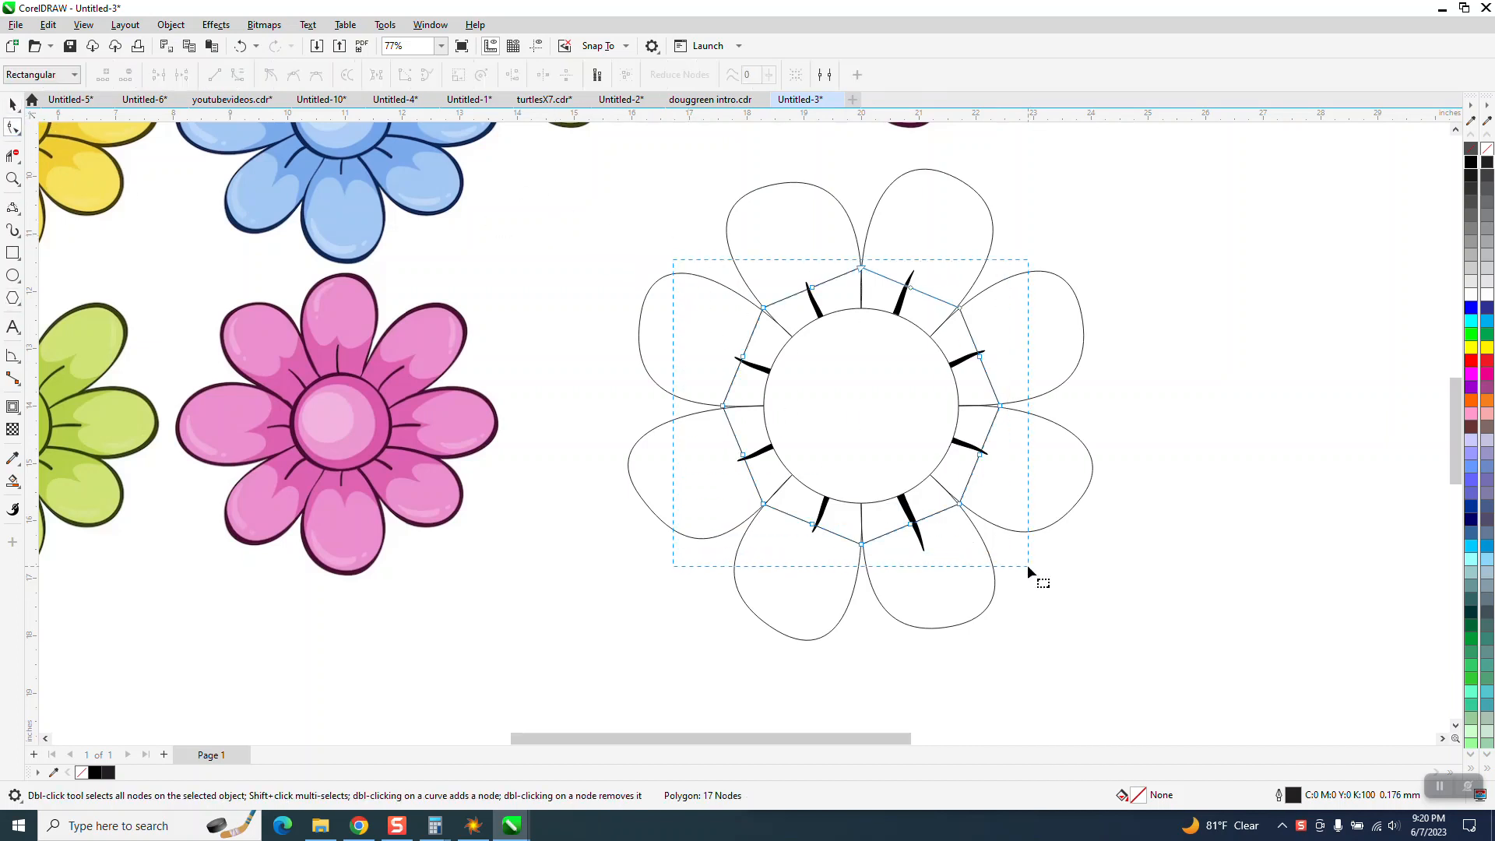
left_click_drag(1028, 568, 1028, 568)
right_click(982, 459)
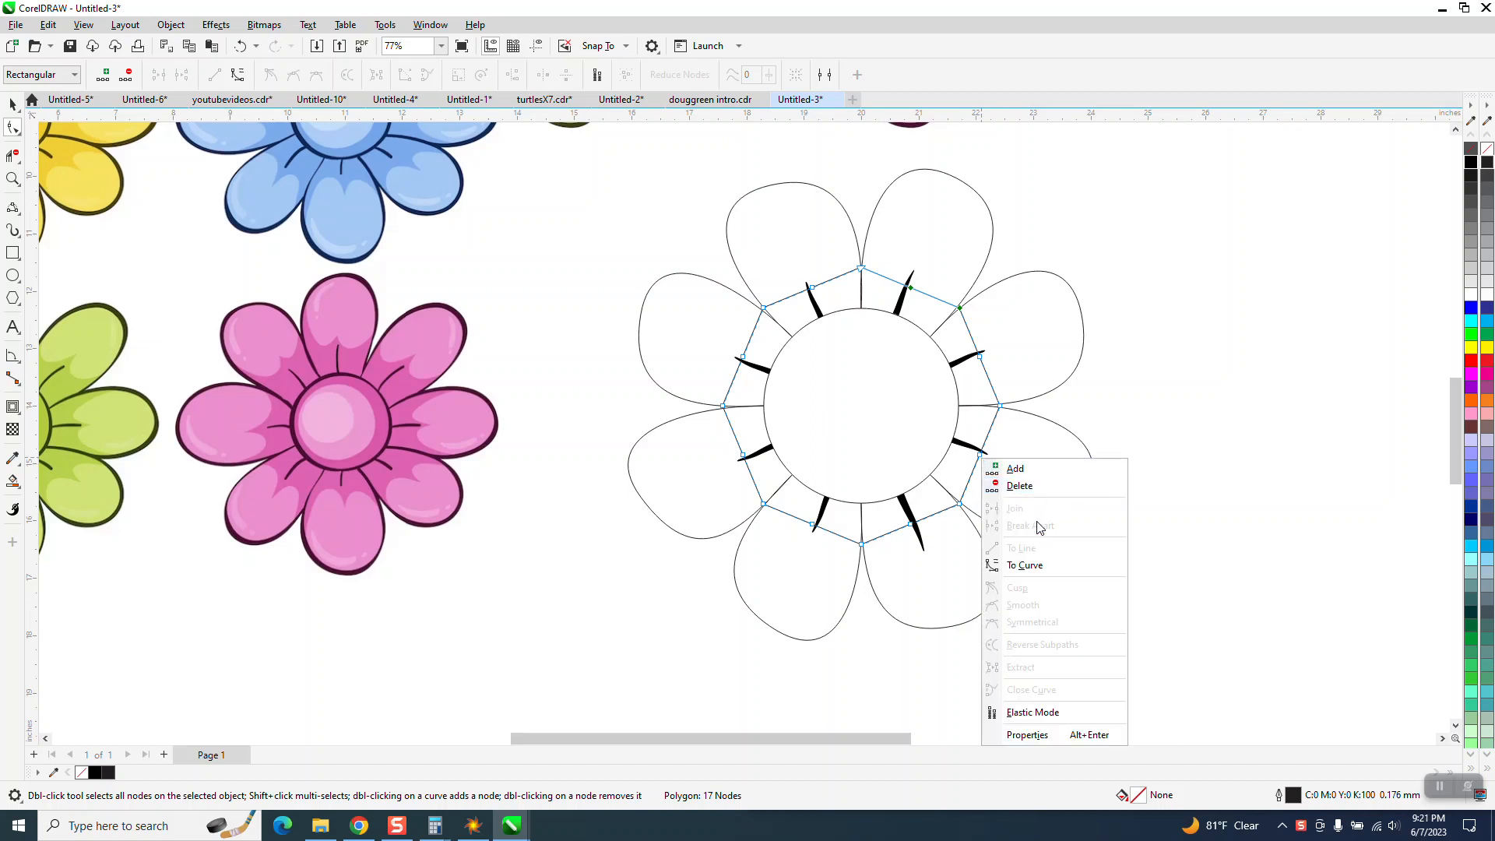
left_click(1025, 565)
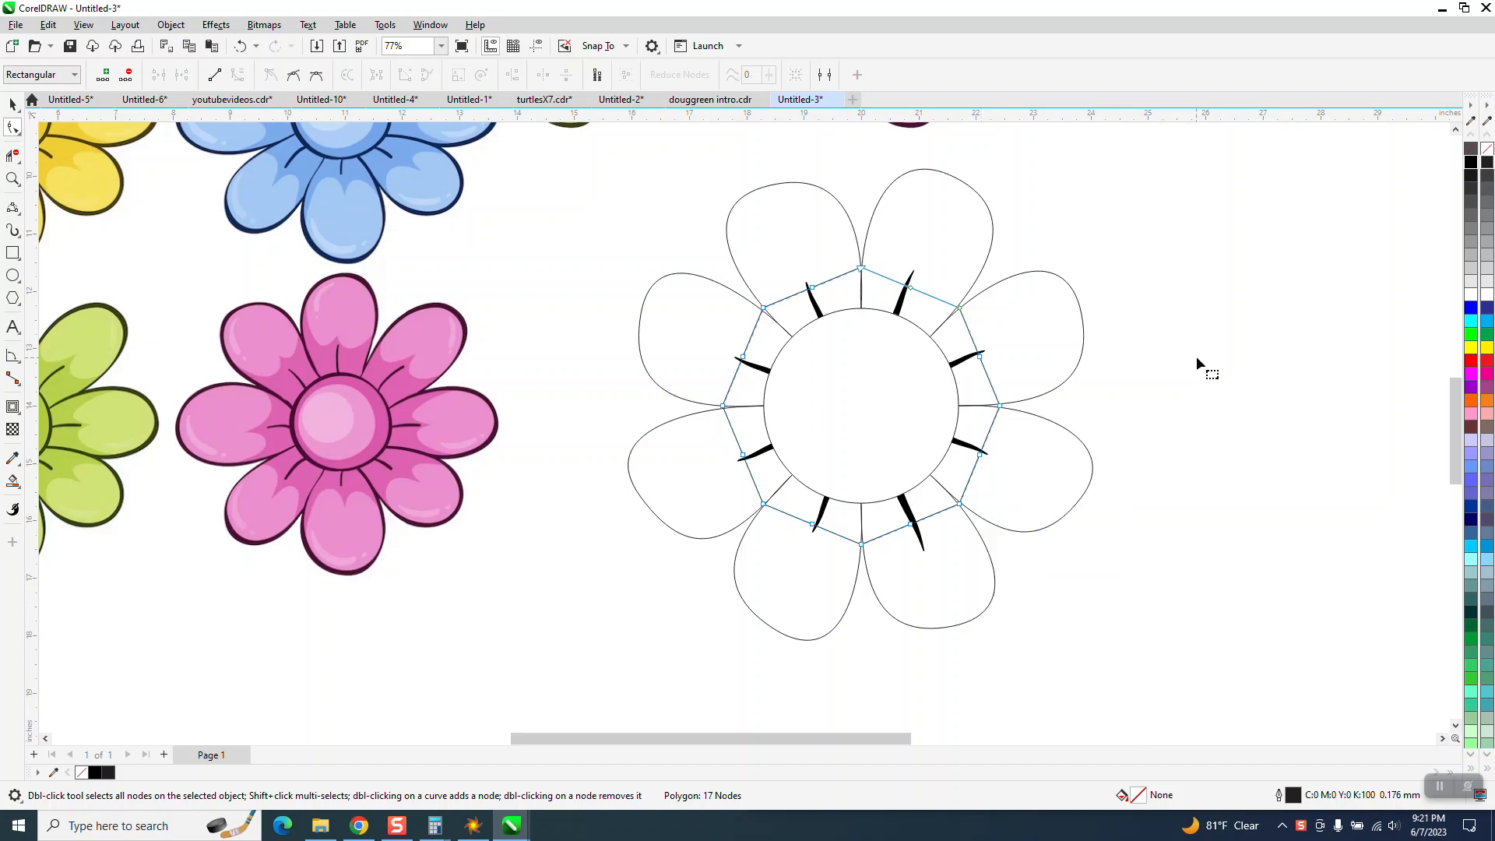
- Pull the octagon's side midpoints and corners inward to form a wavy ring about 4.4 inches wide around the flower's centre circle
left_click(910, 290)
left_click_drag(909, 289, 903, 298)
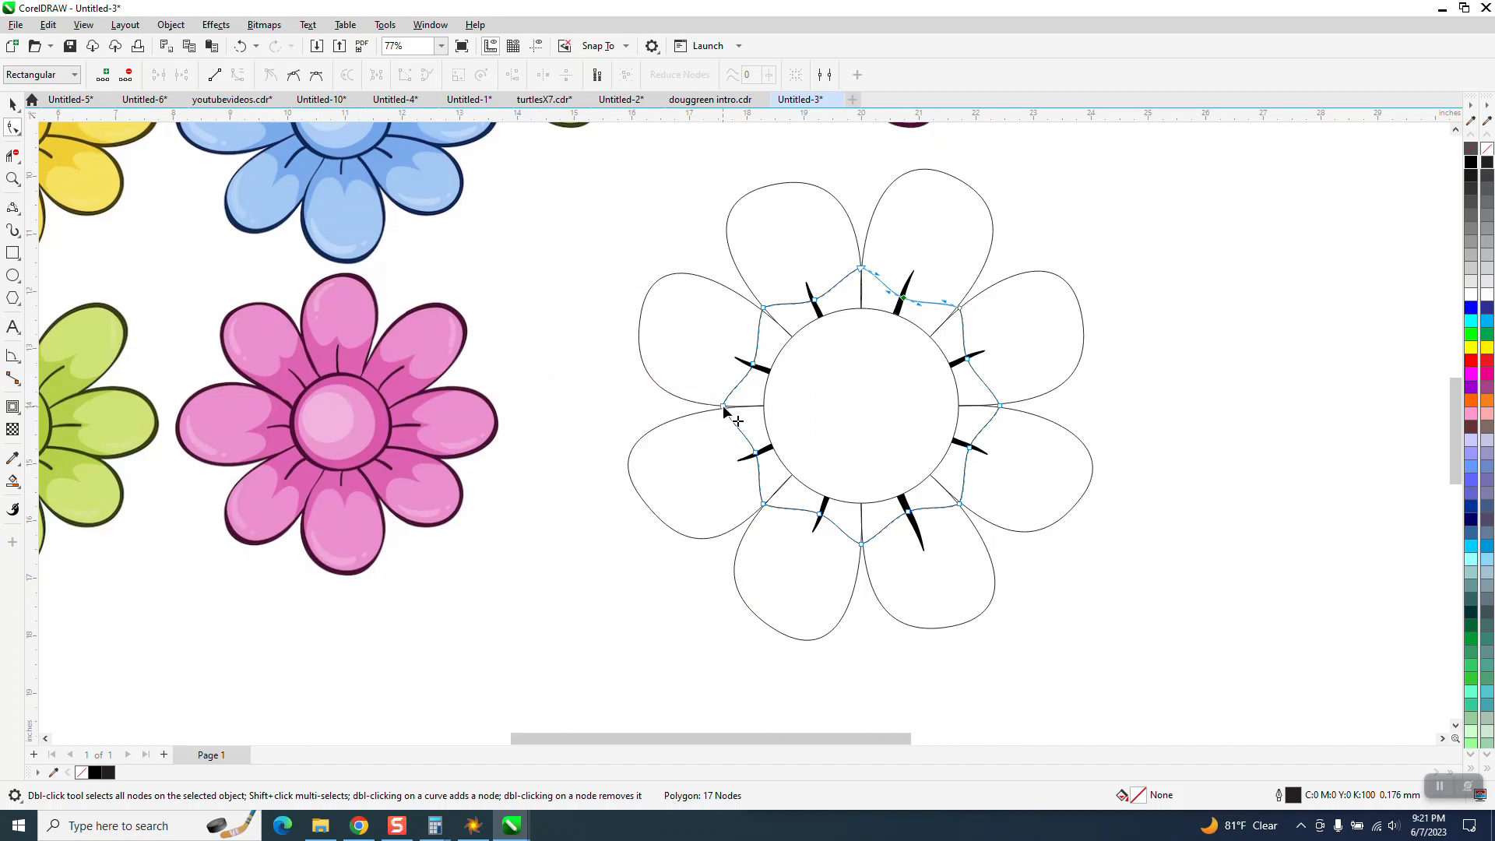
left_click_drag(724, 406, 735, 406)
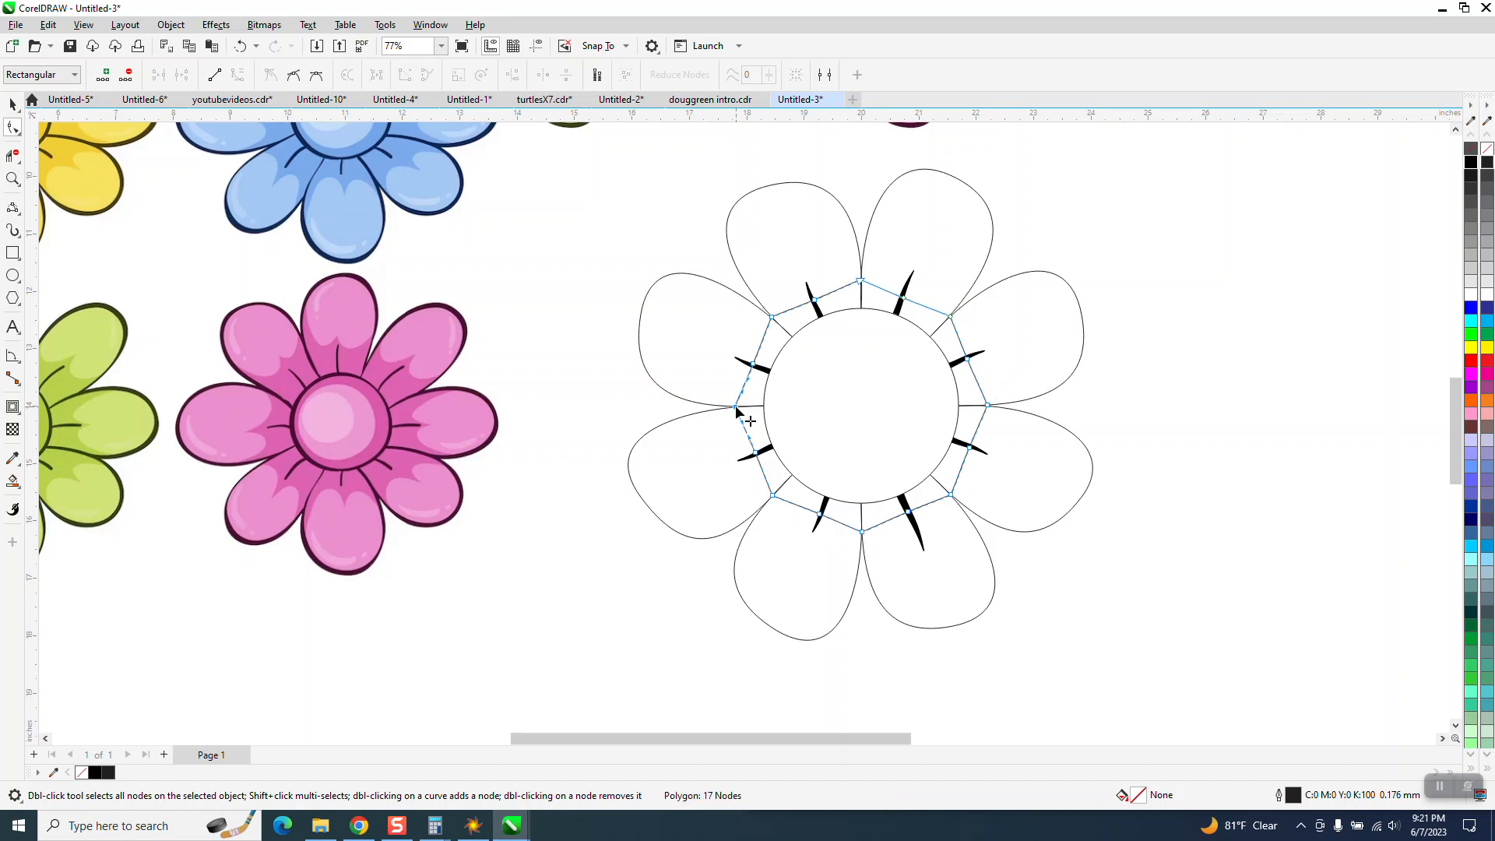
left_click_drag(903, 298, 902, 305)
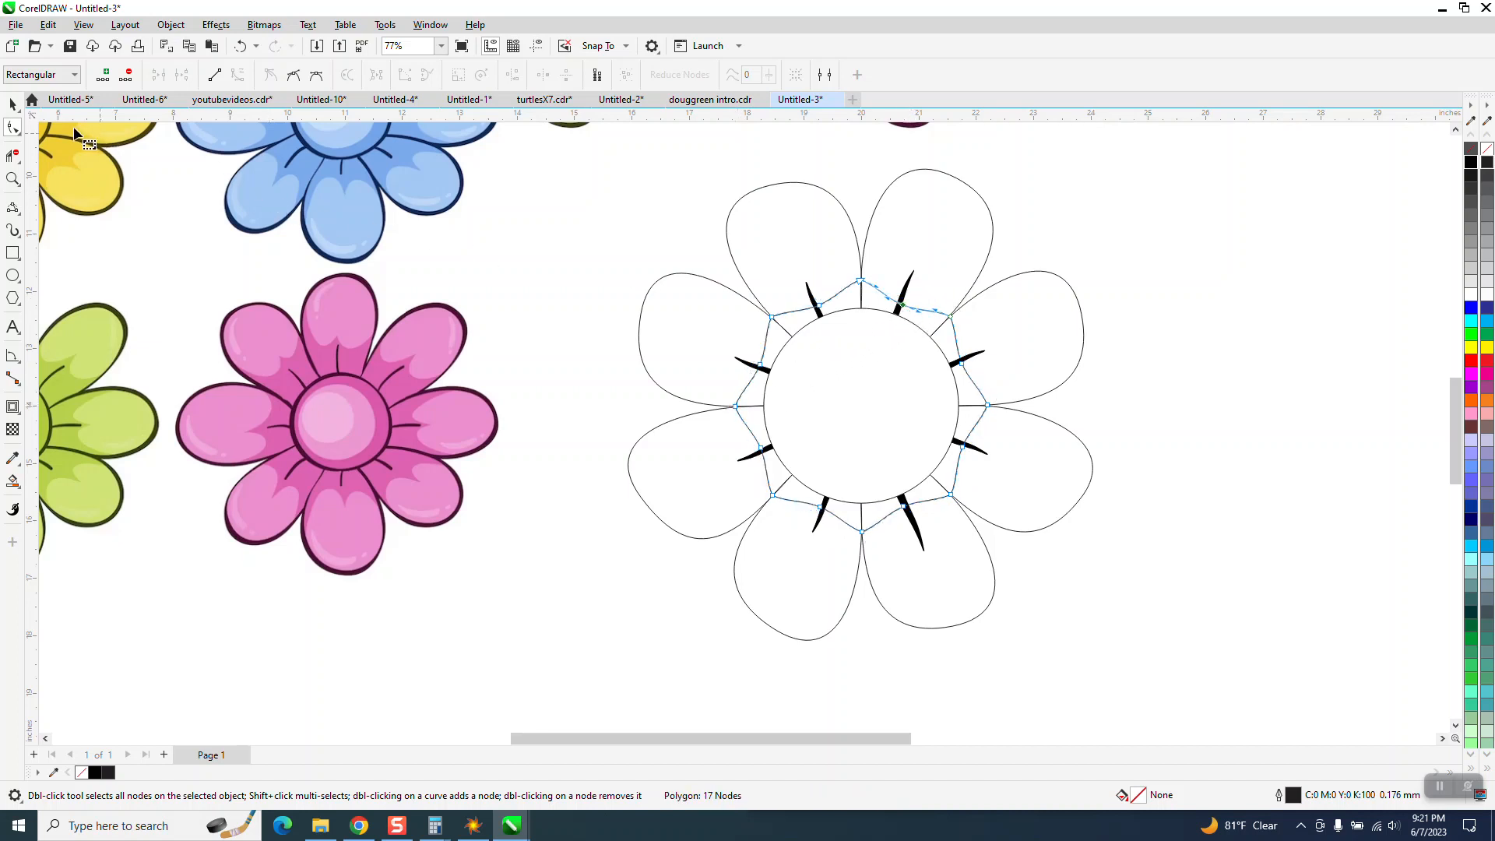
- Convert the wavy polygon object to curves
left_click(13, 103)
left_click(172, 25)
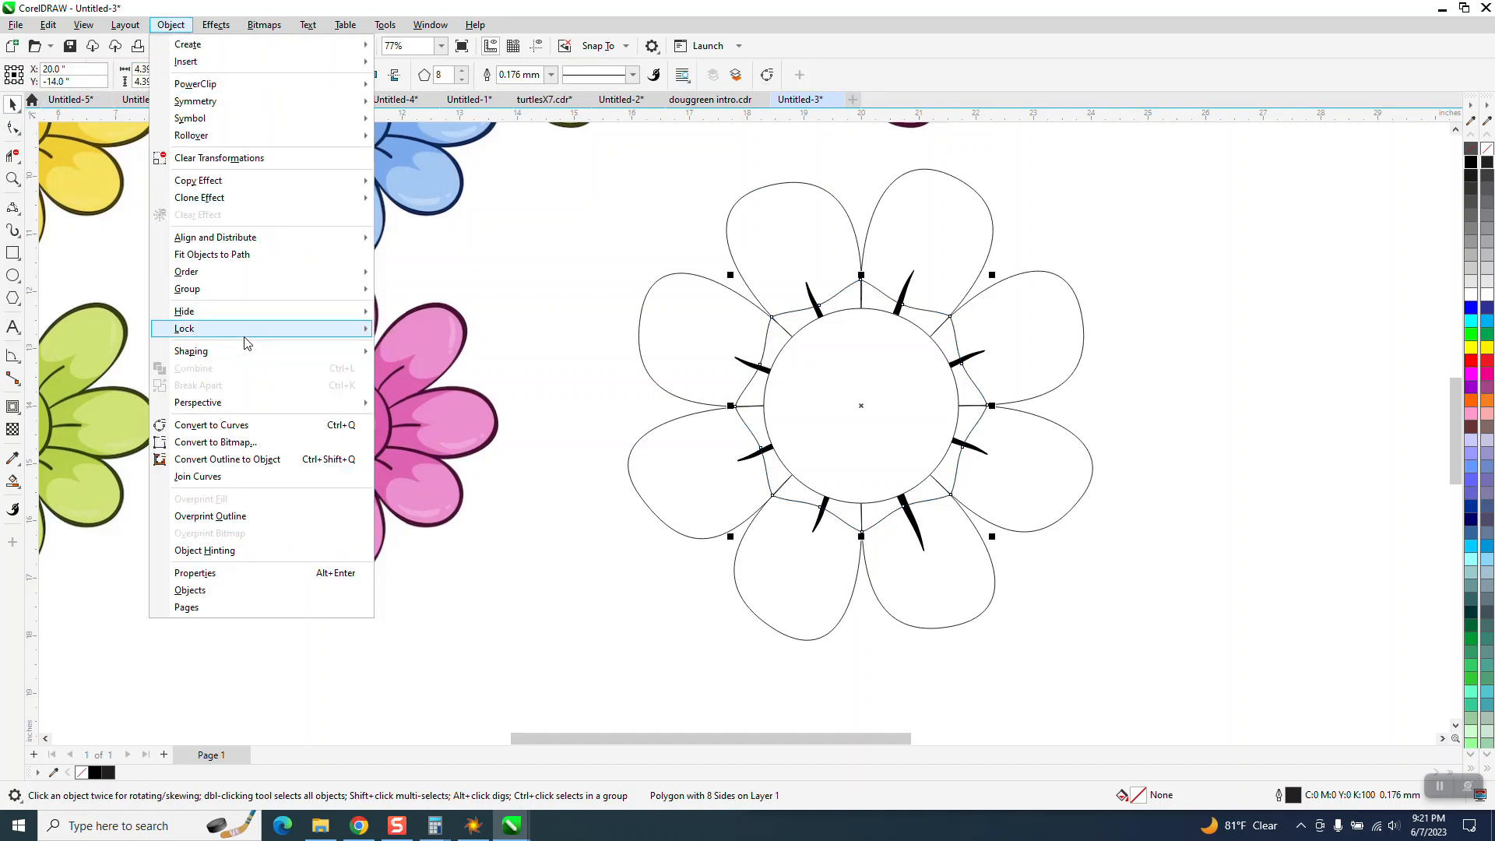
left_click(233, 425)
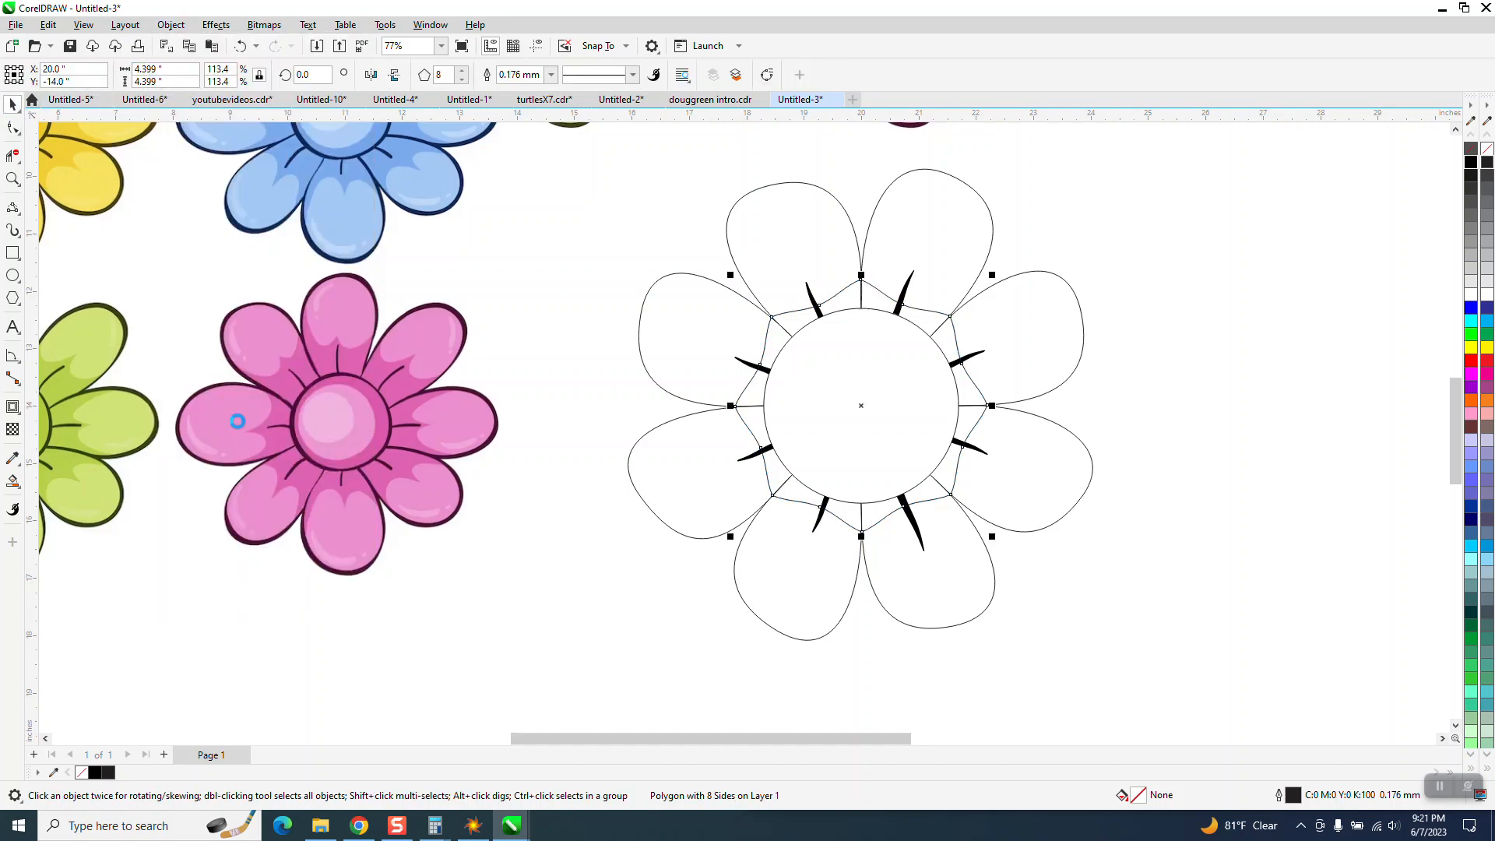
- Round the top peak of the wavy ring by shifting its node and bending the adjoining curves
left_click(13, 178)
left_click_drag(728, 260, 1035, 440)
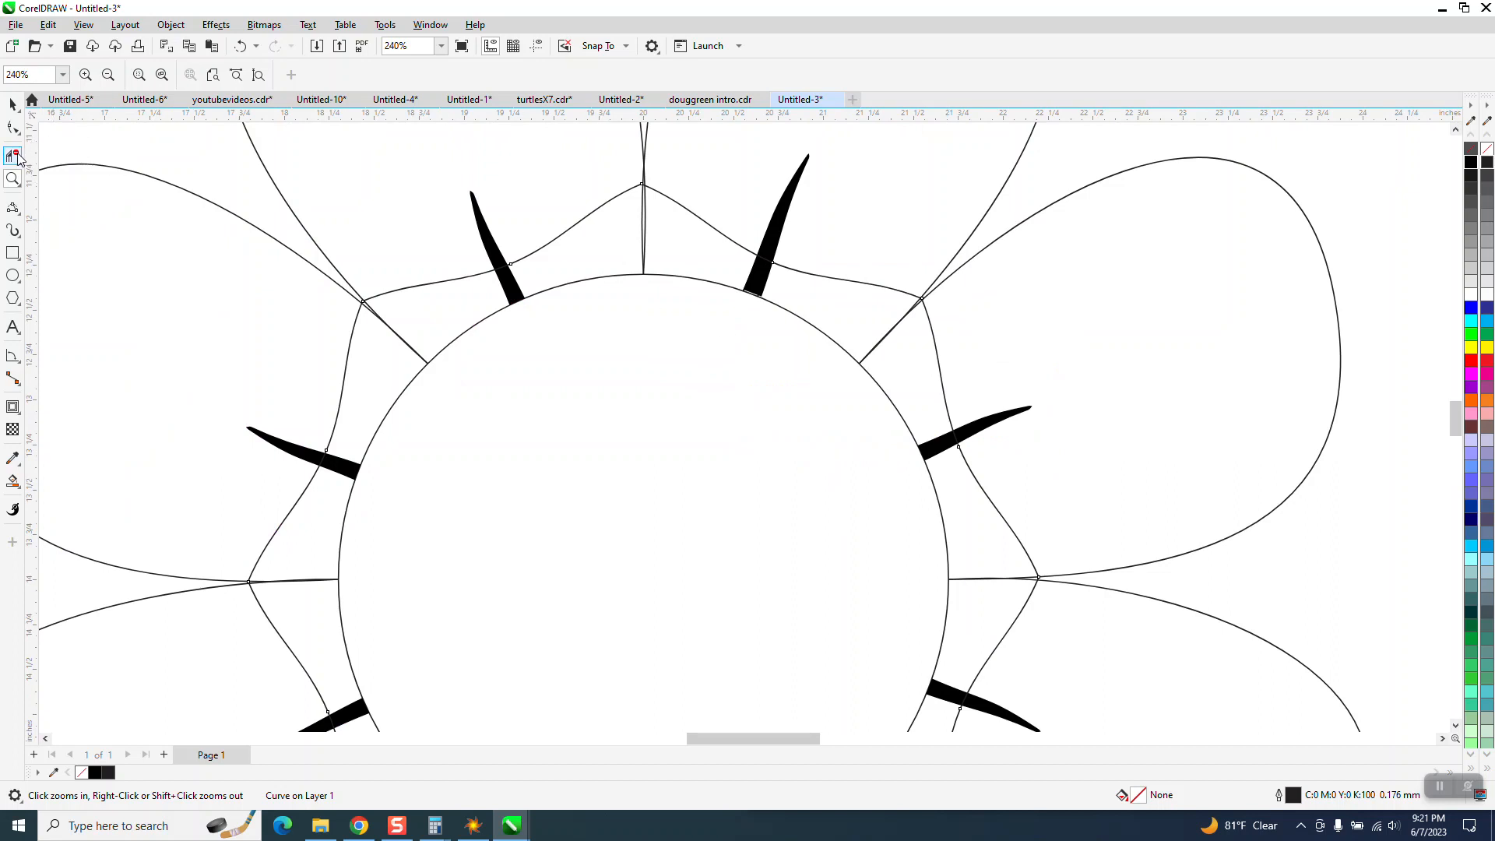
left_click(12, 127)
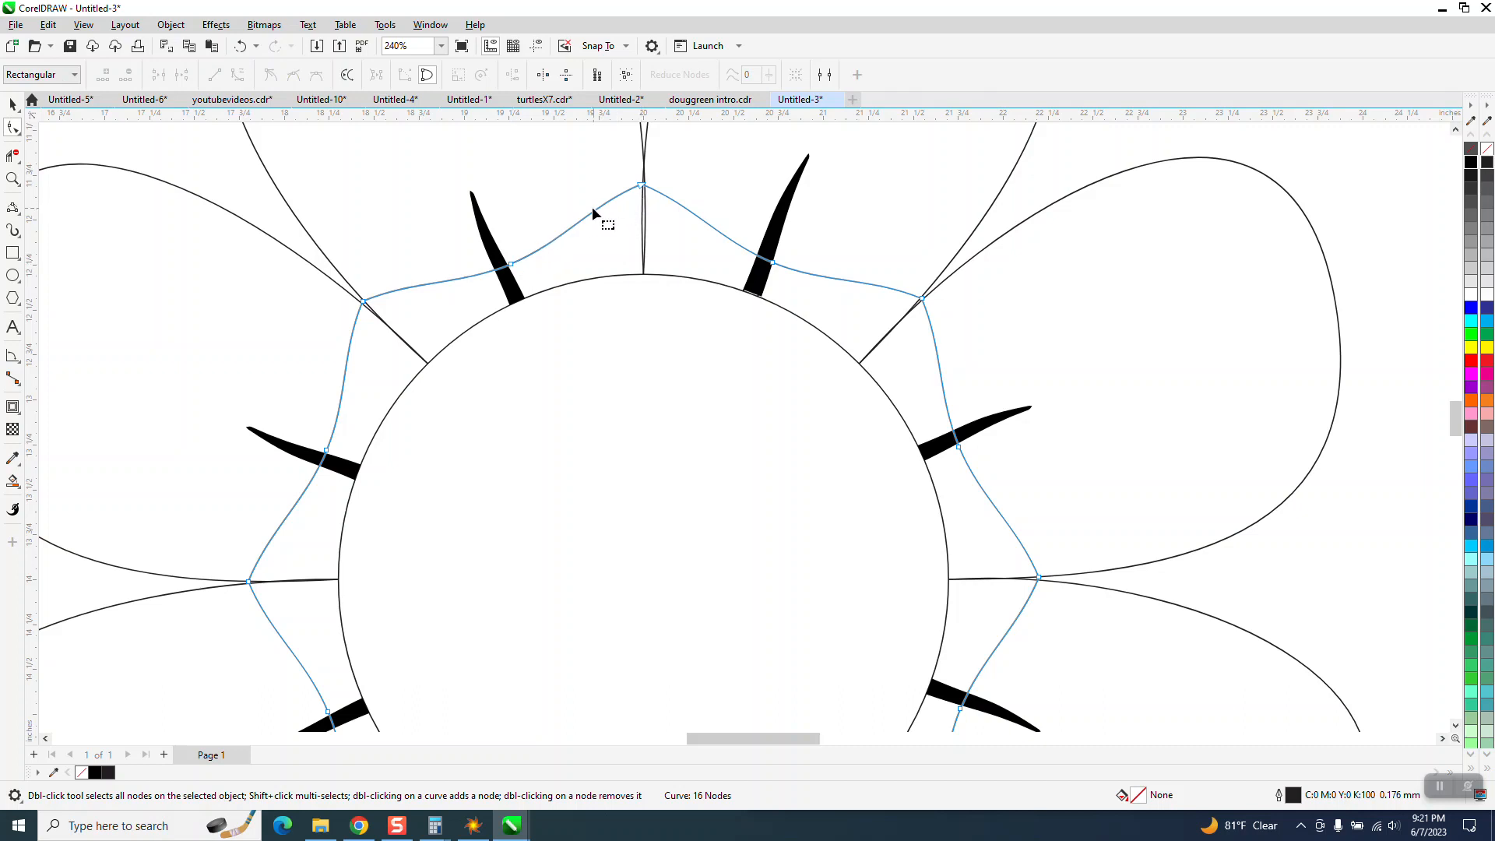
left_click_drag(641, 186, 606, 218)
left_click_drag(681, 170, 699, 196)
- Bulge the wavy ring's upper-right and right peaks outward by adjusting their curve handles
scroll(740, 232, "down", 1)
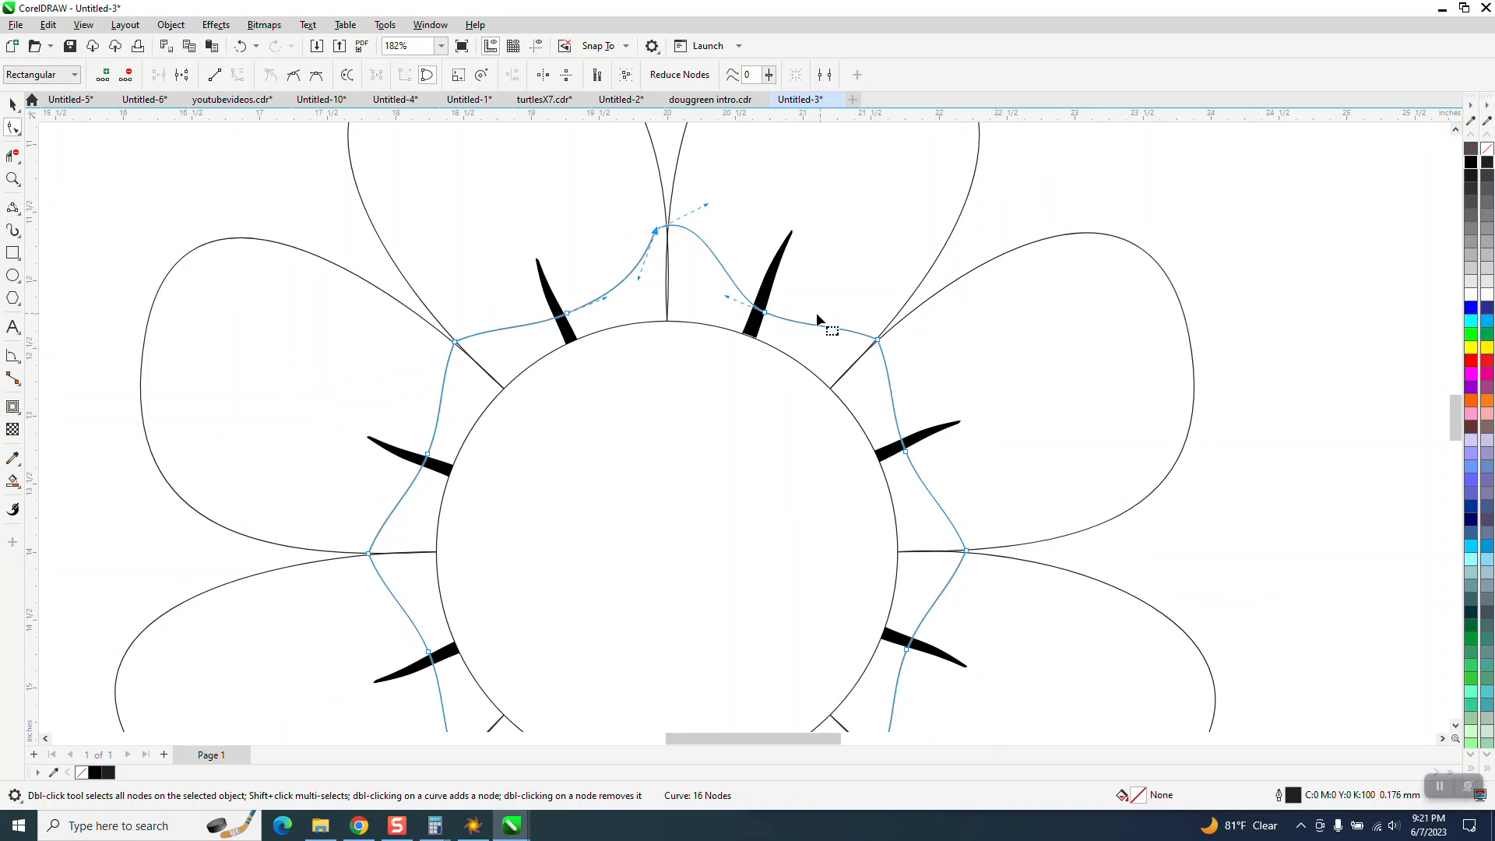
left_click(876, 339)
left_click_drag(851, 331, 852, 288)
mouse_move(898, 424)
left_mouse_down()
mouse_move(916, 429)
mouse_move(895, 433)
left_mouse_up()
left_click_drag(951, 514, 981, 465)
scroll(790, 353, "down", 2)
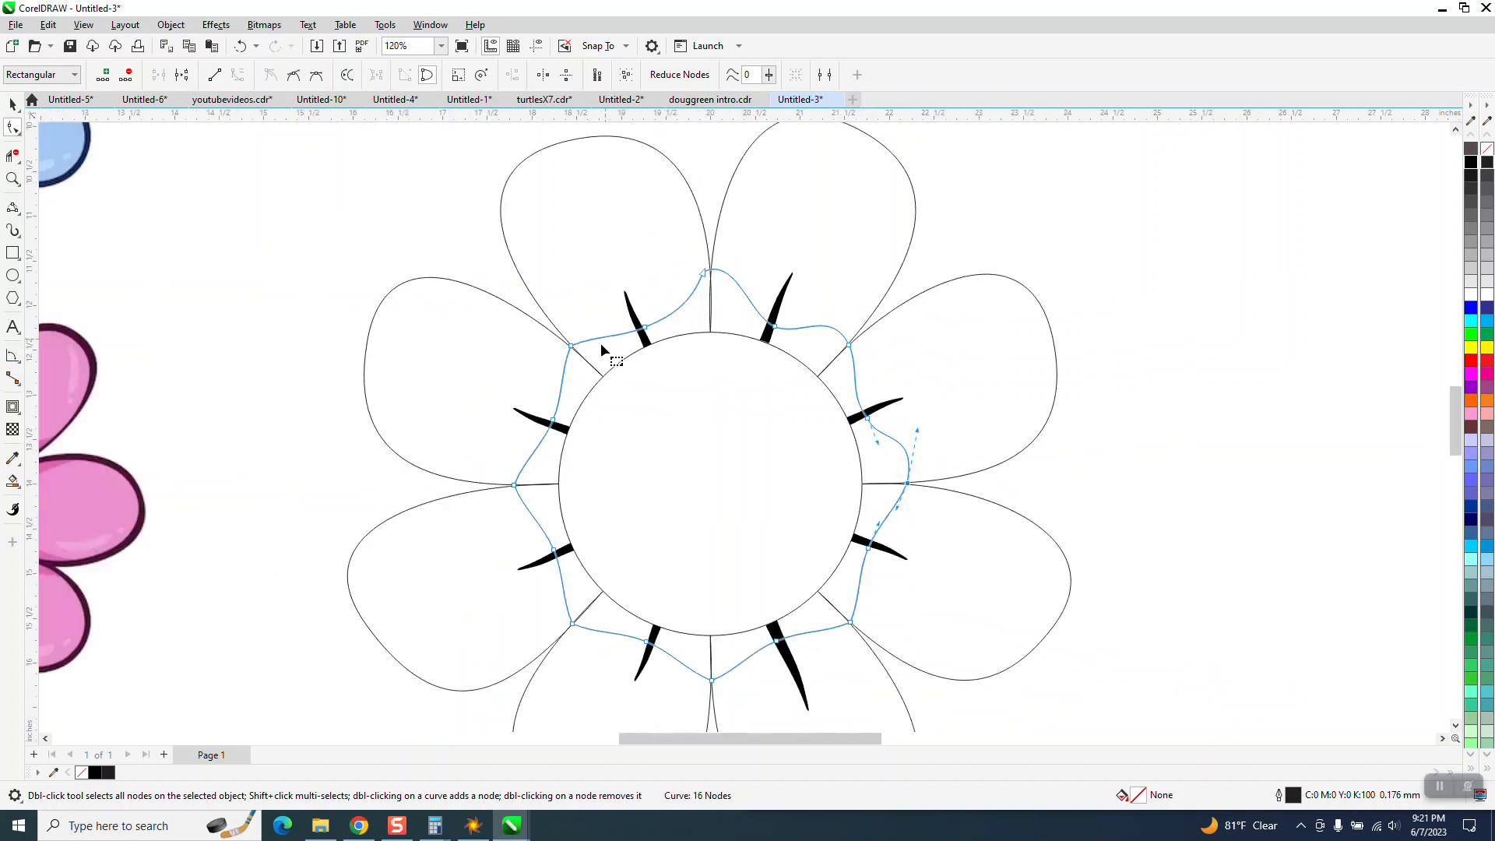
- Bulge the ring's upper-left curve outward and add a displaced node just below its left peak
left_click(556, 420)
left_click_drag(563, 393, 537, 370)
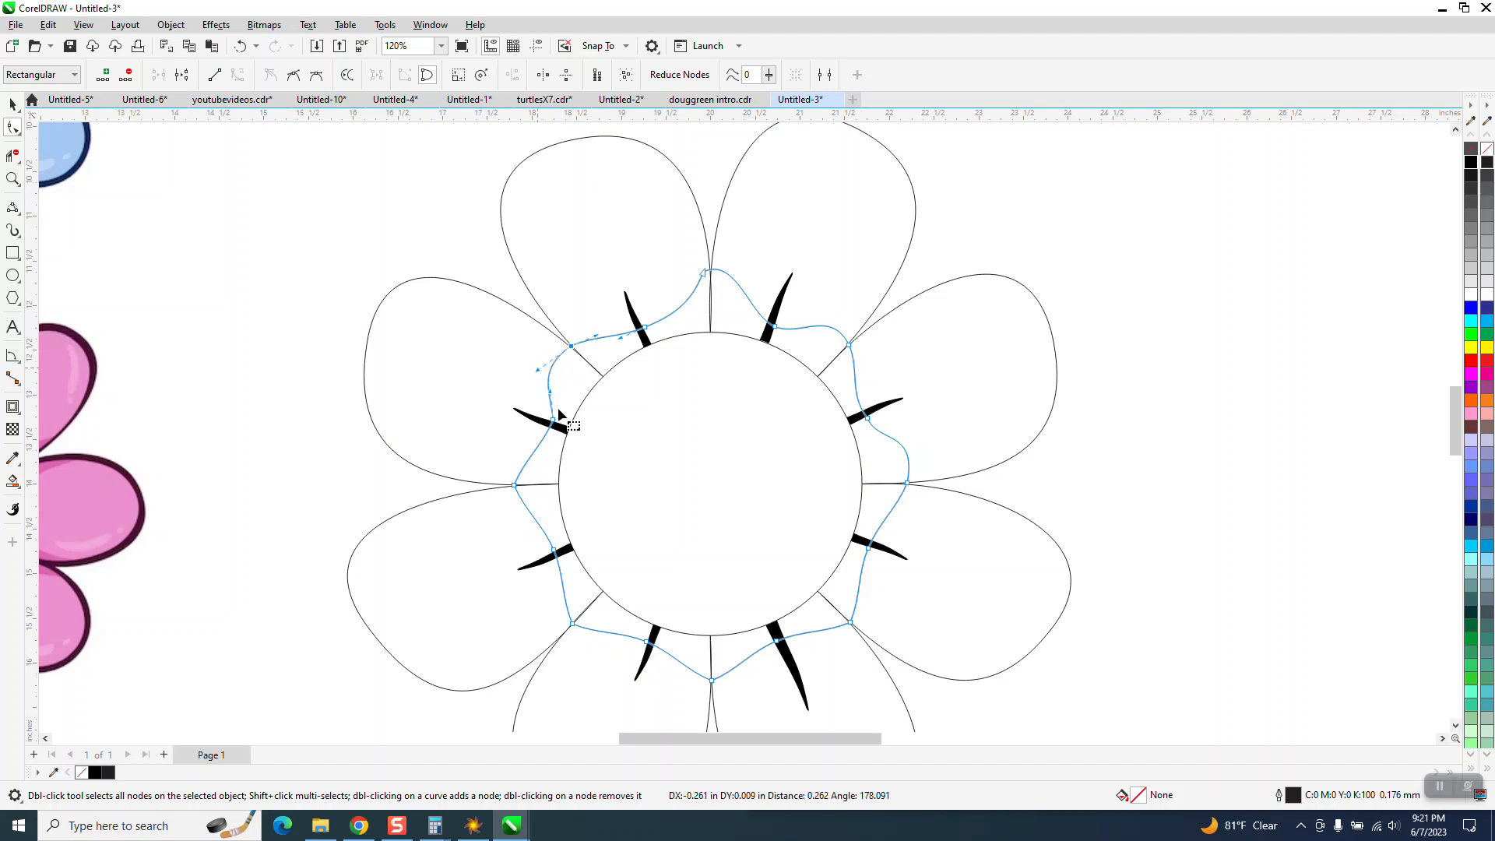
double_click(536, 524)
left_click_drag(535, 522, 520, 528)
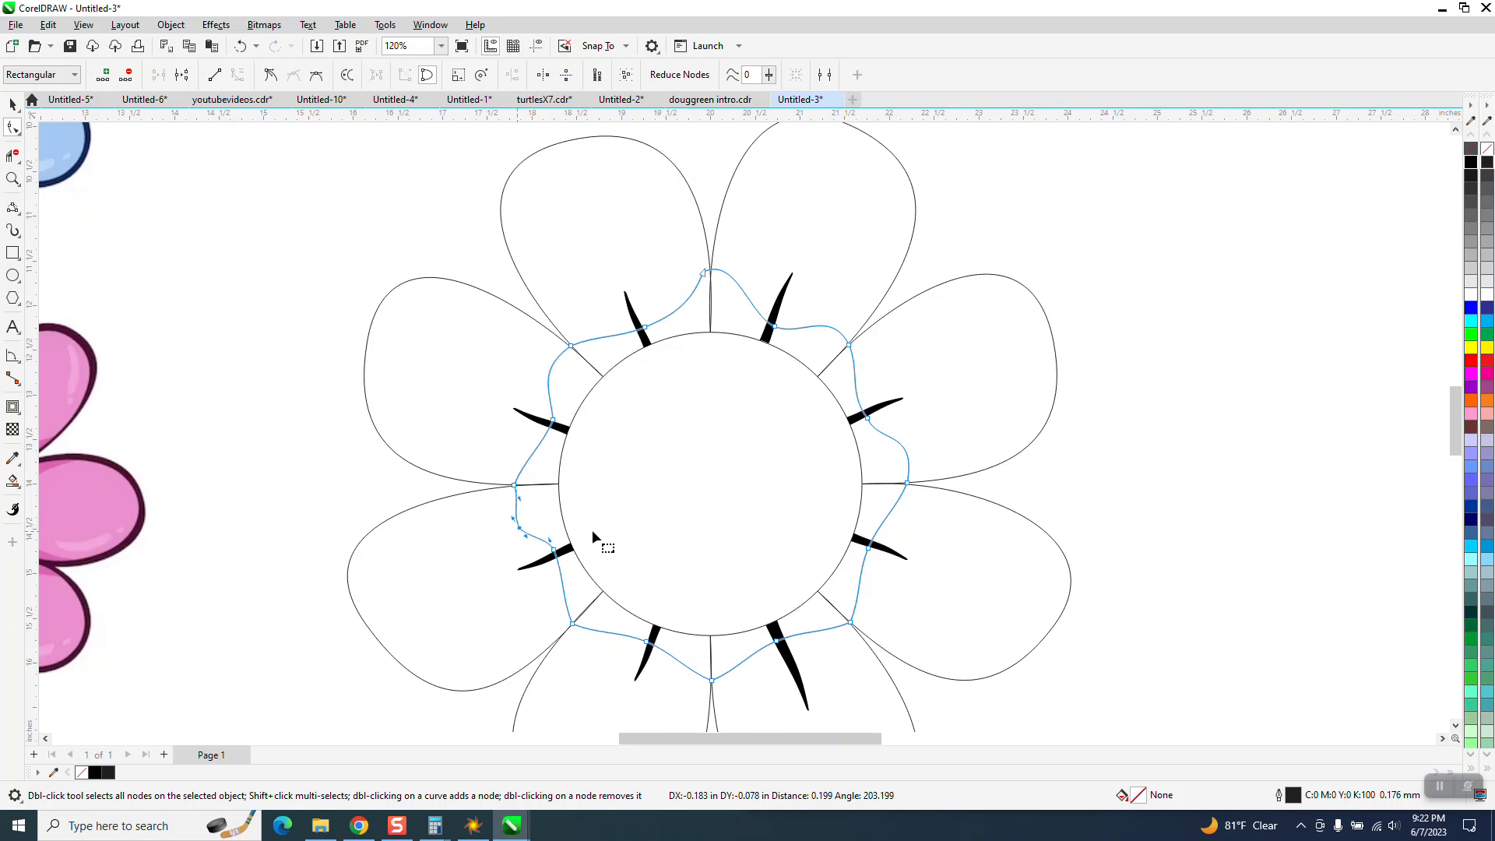
- Add nodes along the wavy ring's lower-left and bottom segments and pull them outward into irregular bulges
left_click_drag(561, 593, 671, 647)
double_click(550, 597)
left_click(623, 635)
double_click(623, 634)
- Bulge the wavy ring's two lower-right segments outward by adjusting their curve handles
left_click(778, 641)
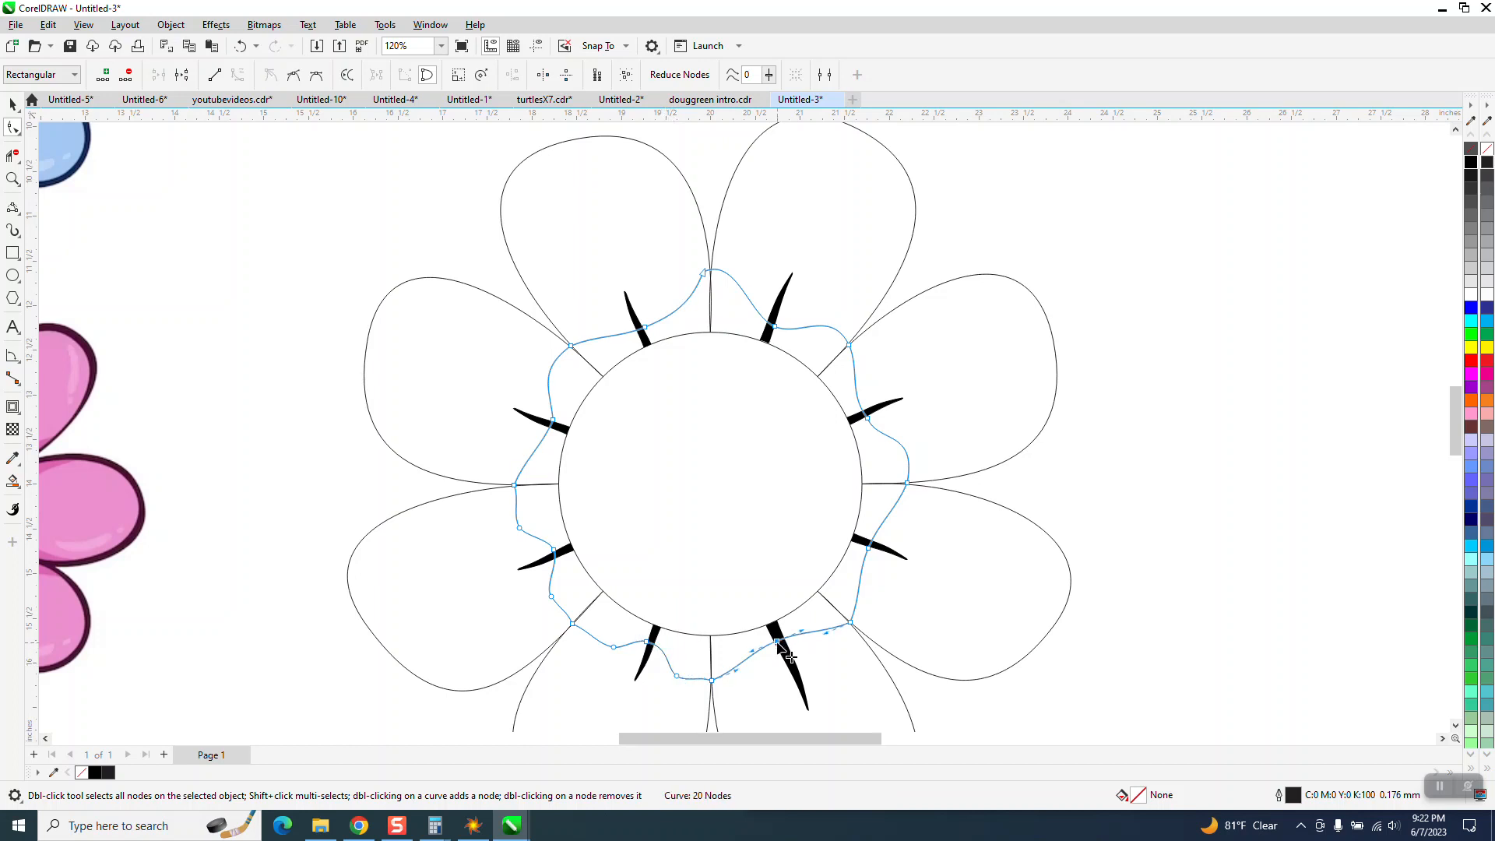
left_click_drag(807, 651, 809, 666)
left_click(869, 549)
left_click_drag(864, 561, 896, 611)
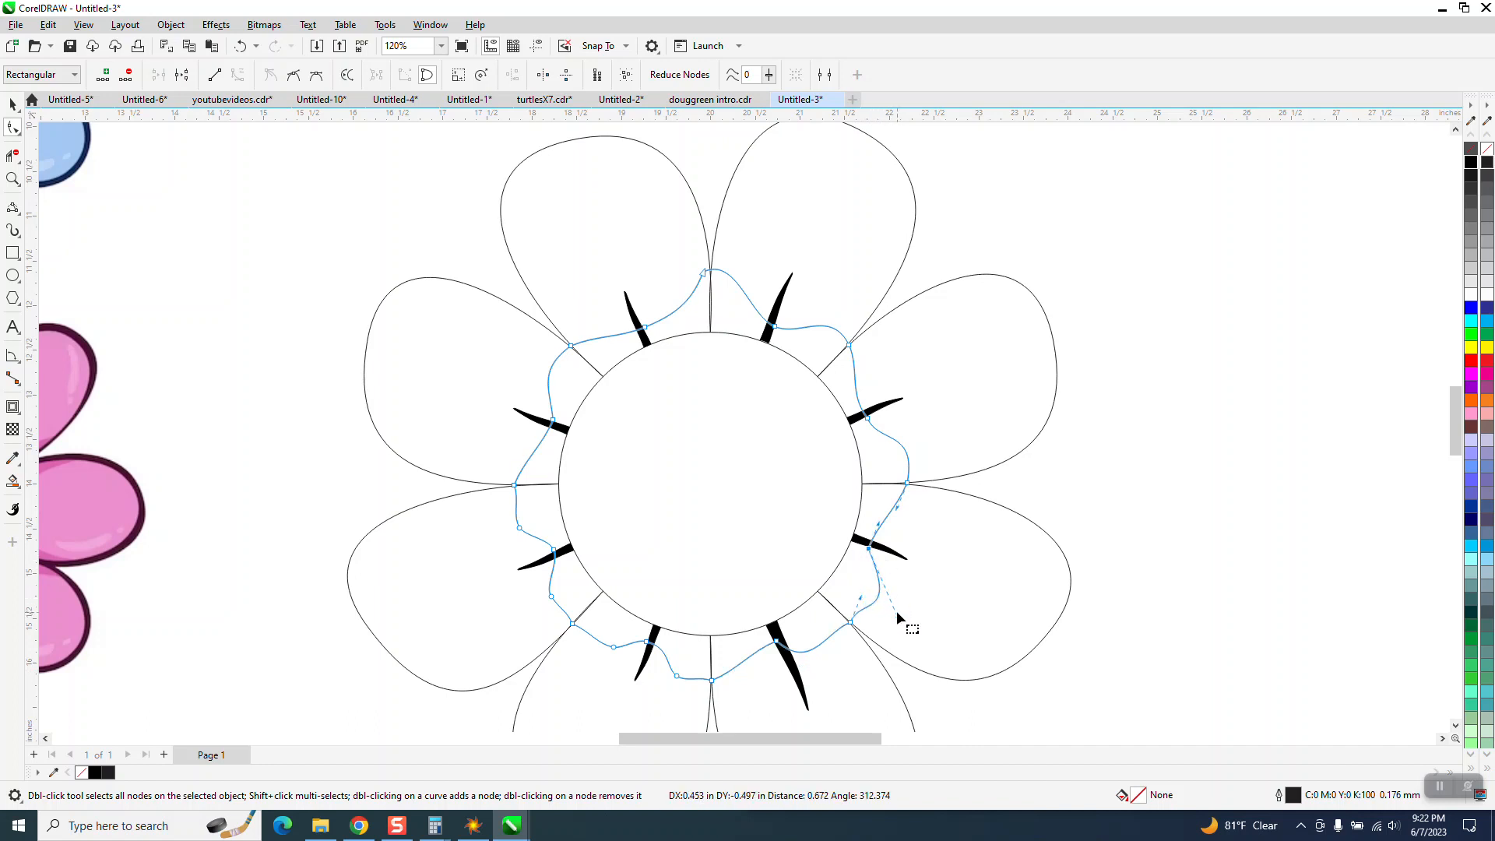
- Select the whole outlined flower, clear the selection, and set the nudge distance to 10 inches
scroll(464, 424, "down", 3)
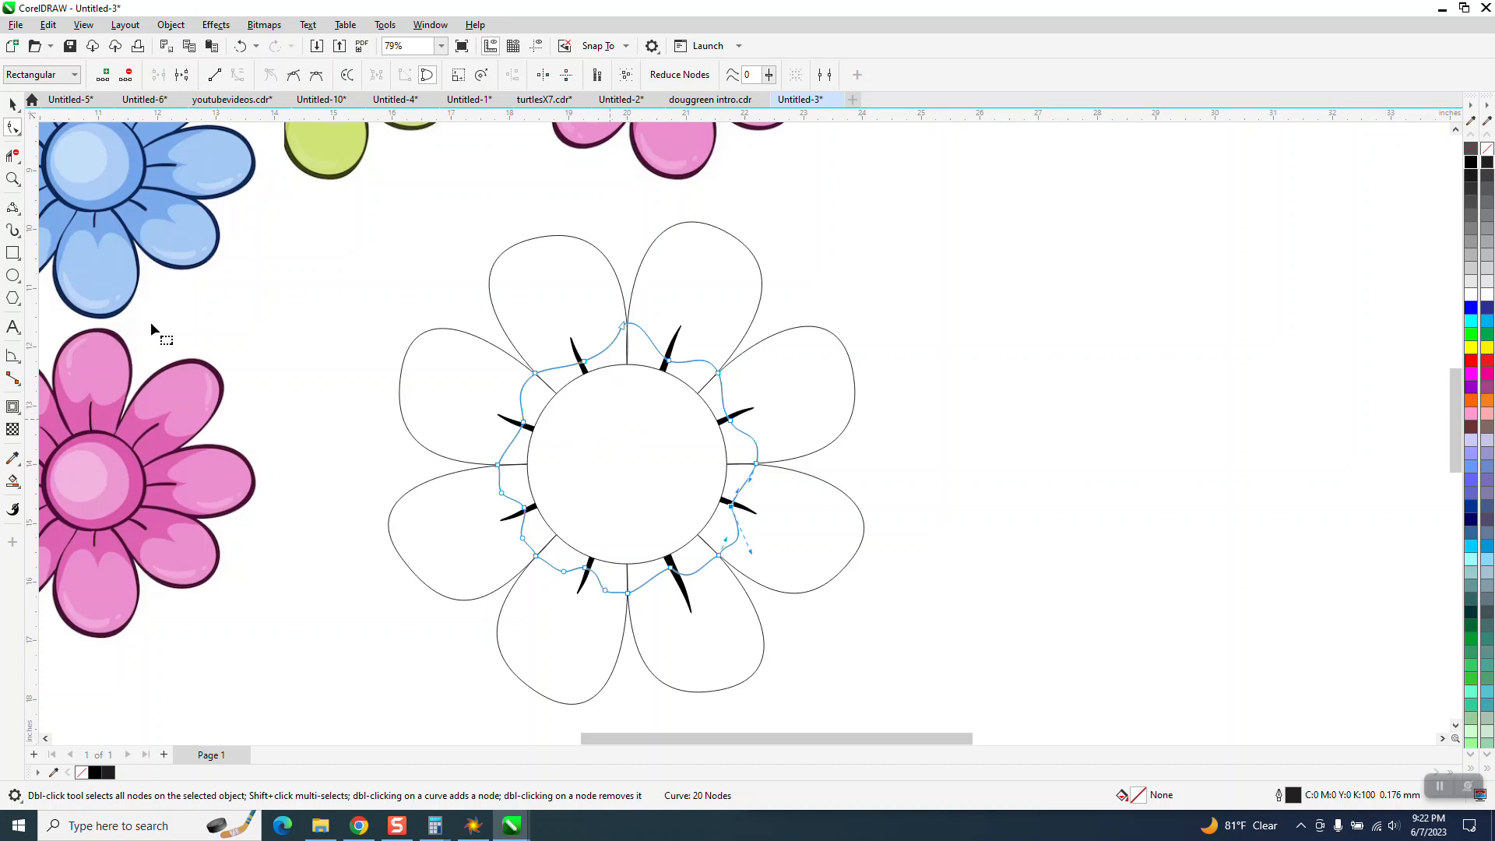
left_click(12, 103)
scroll(396, 401, "down", 2)
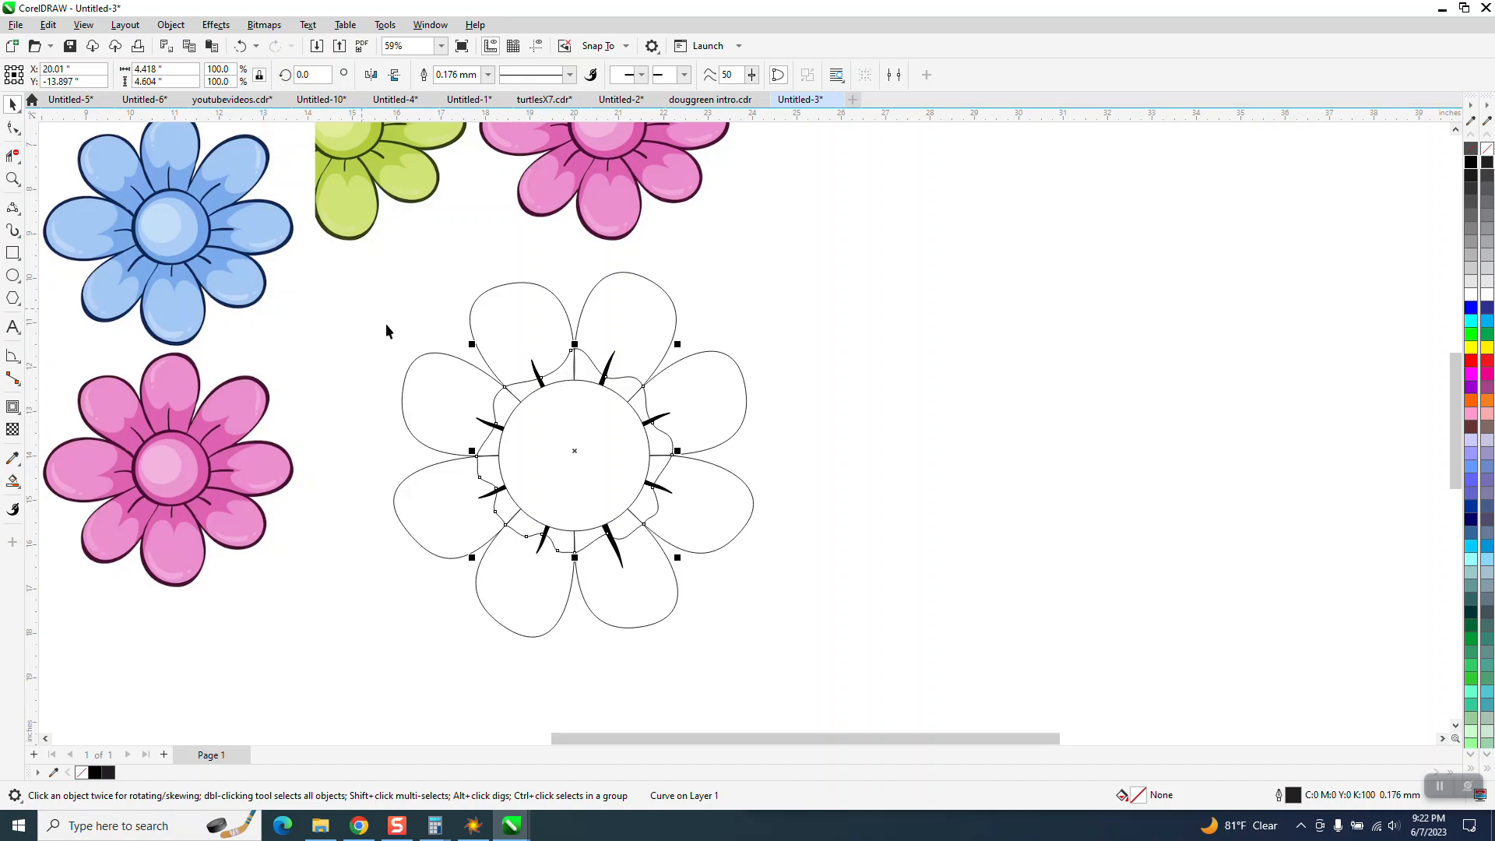
left_click_drag(364, 272, 444, 428)
left_click_drag(867, 651, 869, 652)
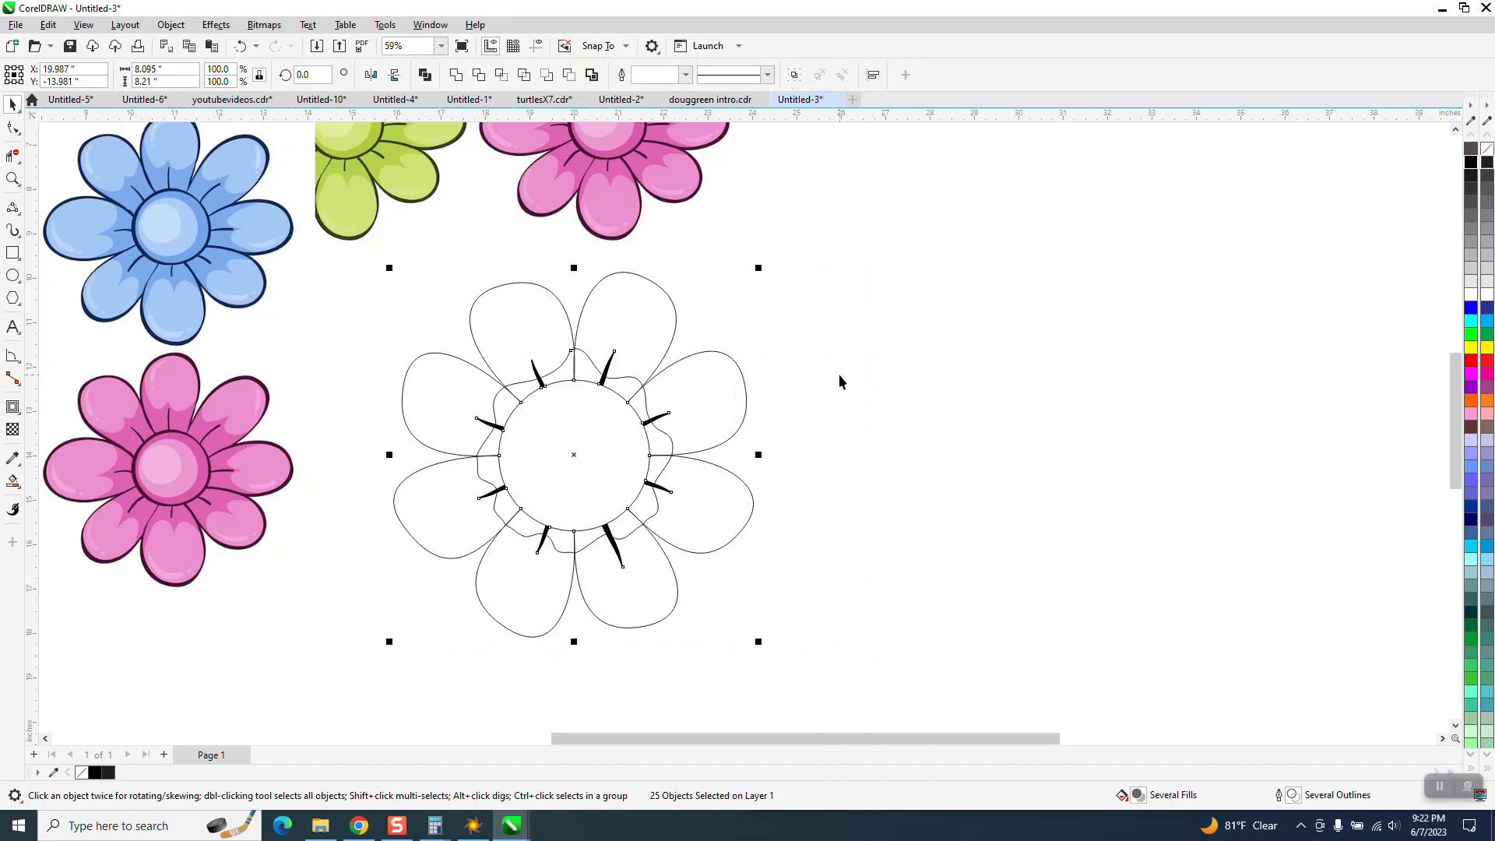
left_click(834, 319)
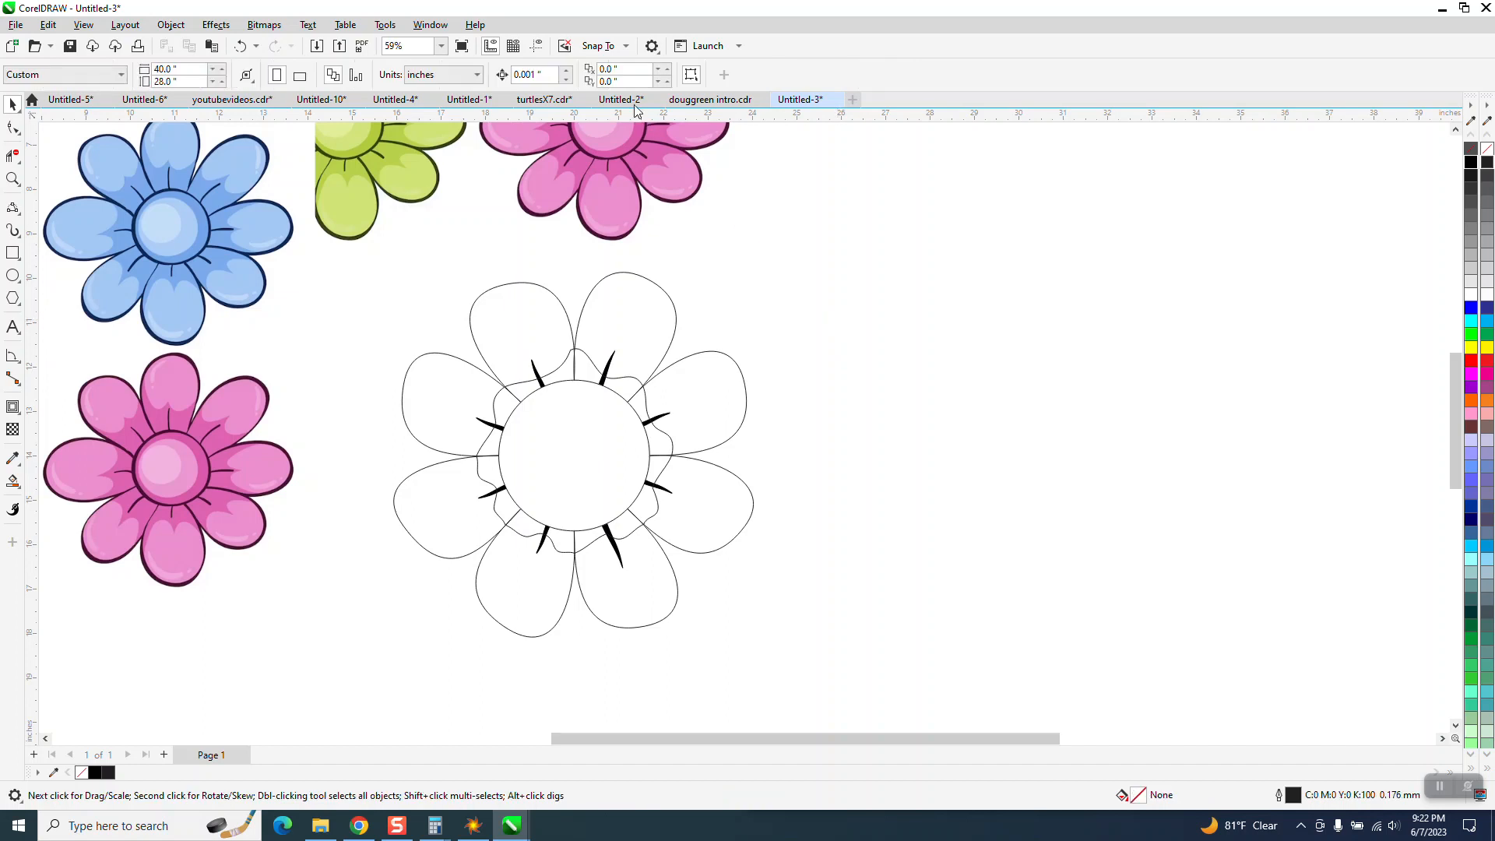
double_click(528, 74)
type("10")
- Set the Smart Fill colour to the dark pink #E062B3 sampled from the pink flower's inner petals
left_click(21, 495)
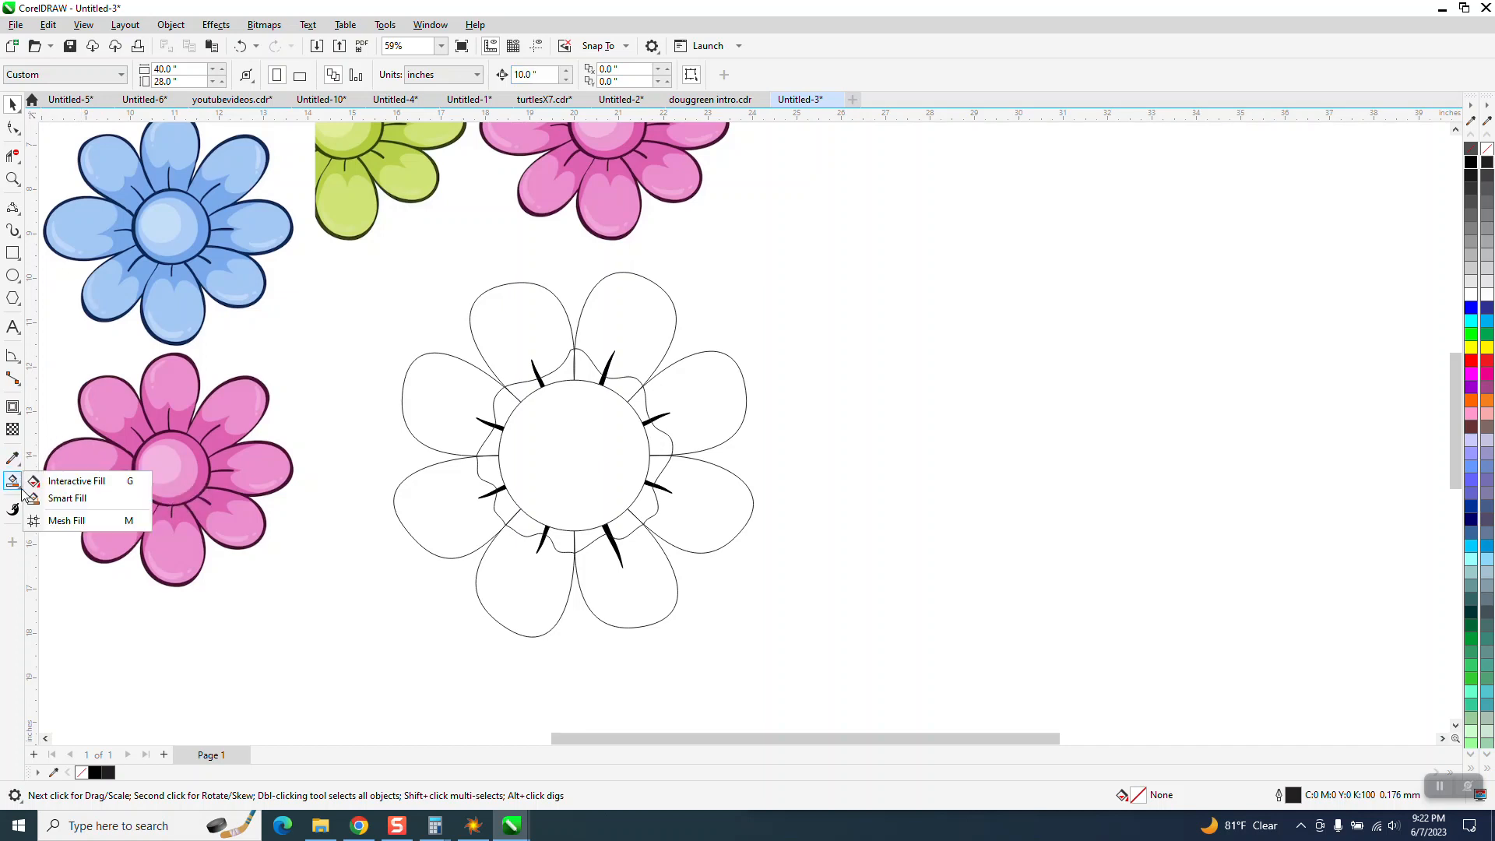
left_click(70, 495)
left_click(176, 74)
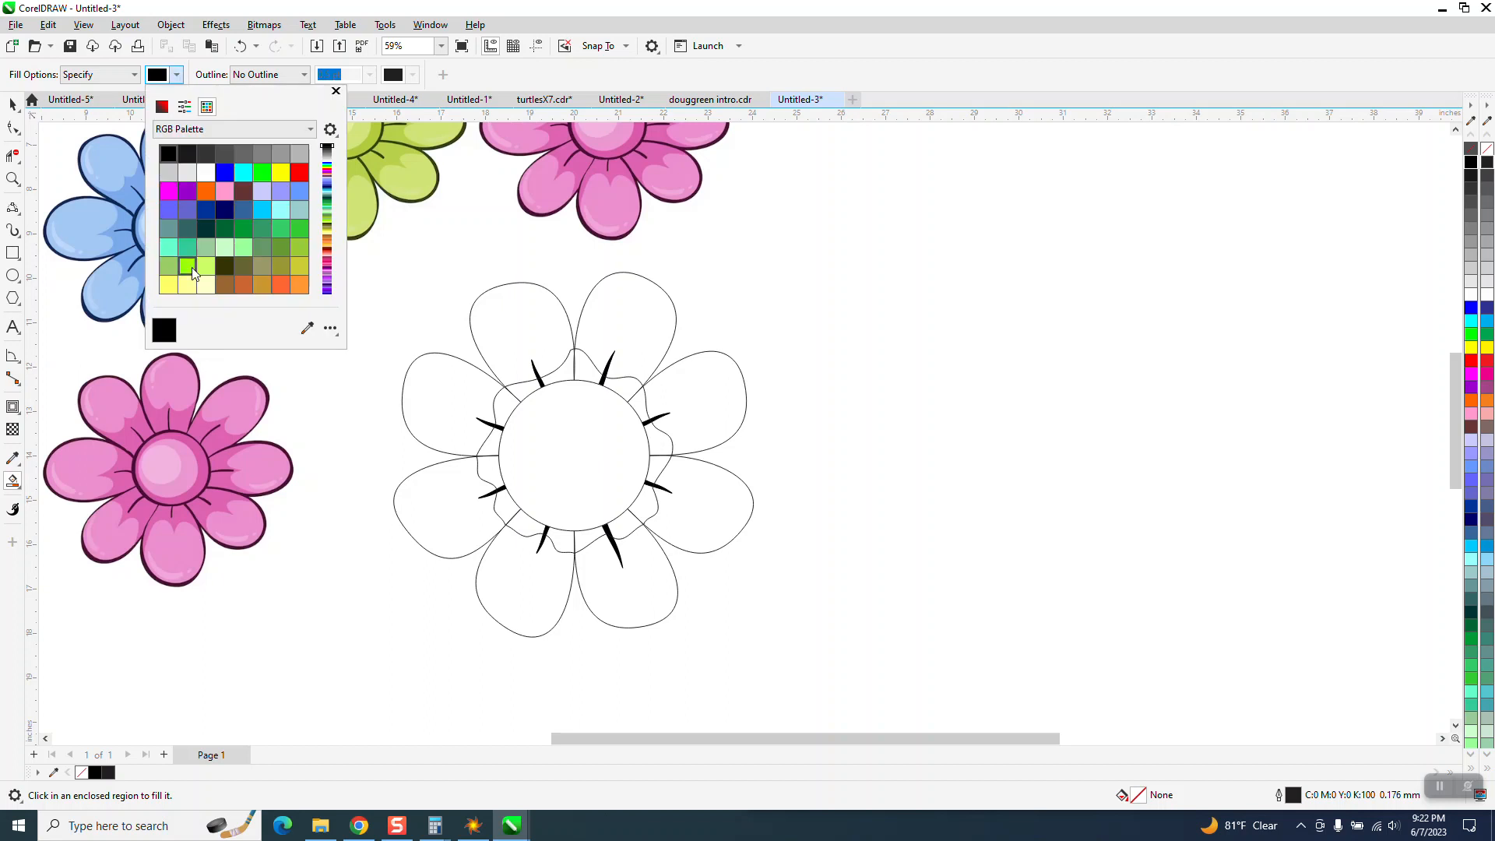
left_click(307, 328)
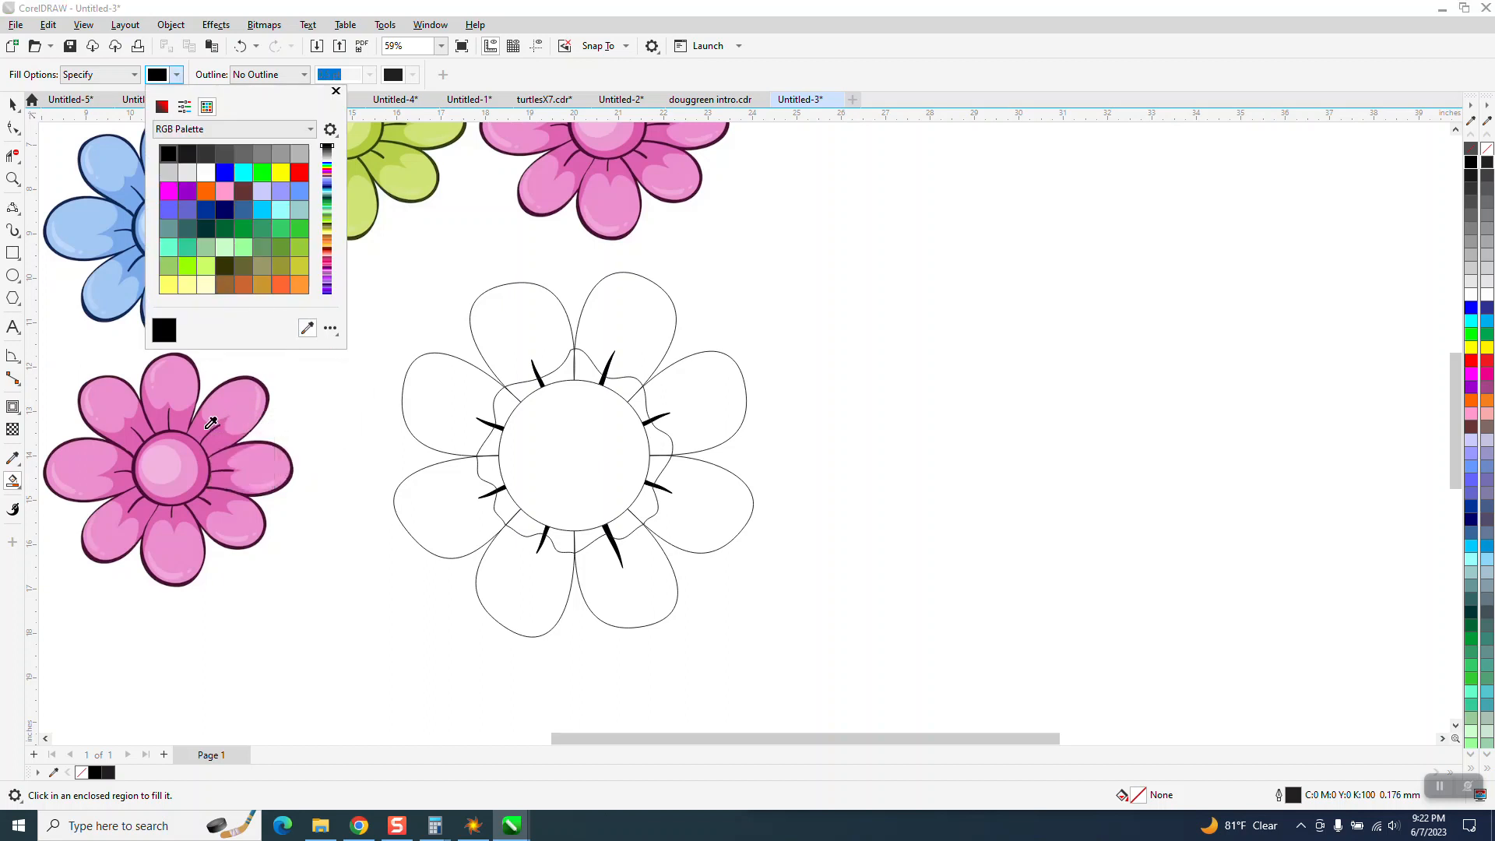
left_click(207, 417)
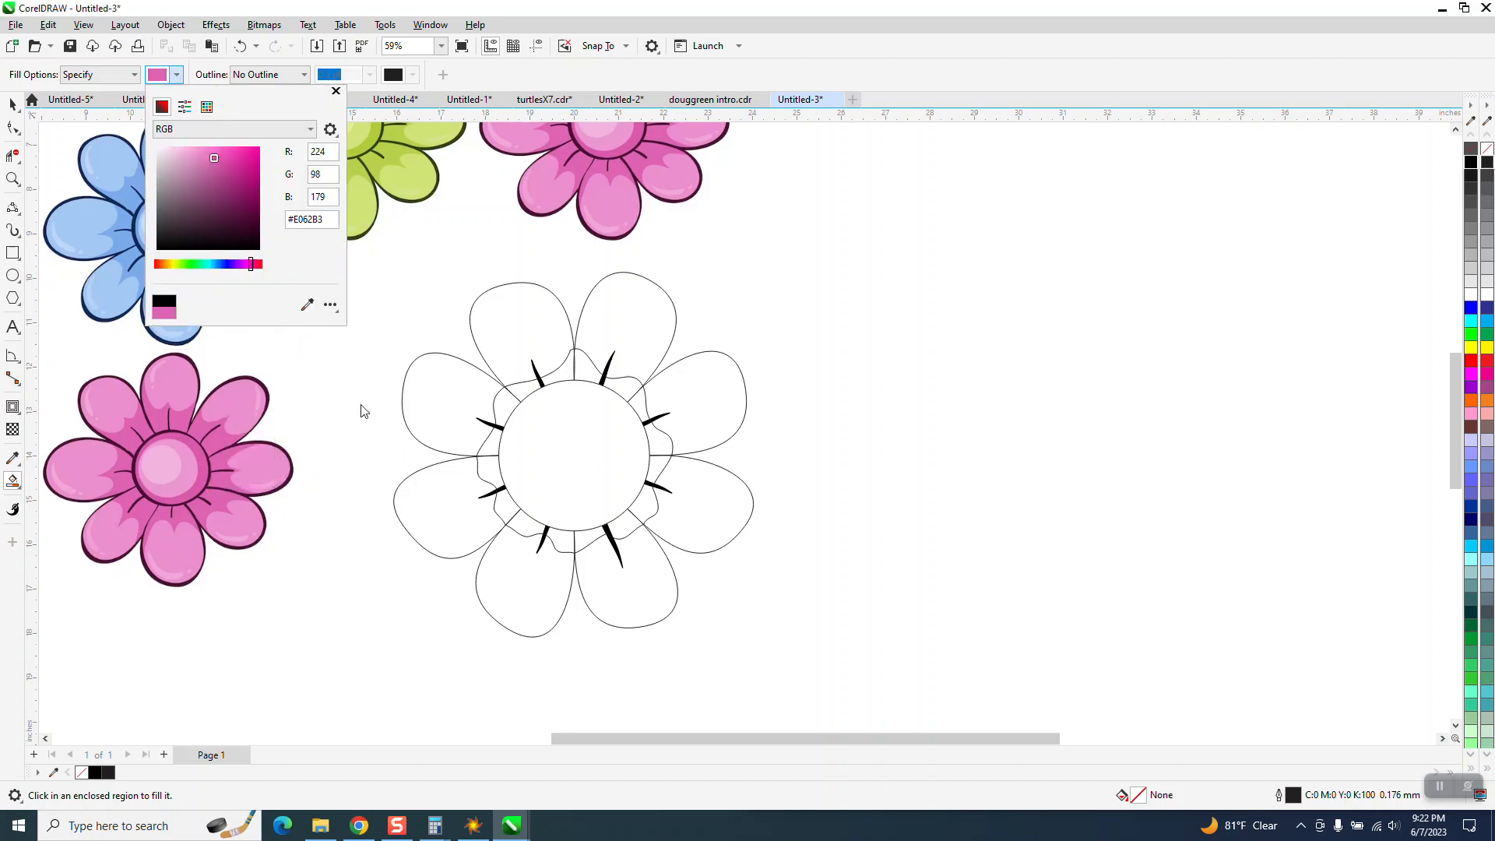
- Smart-fill the two sections at the ring's top peak, undoing the extra fill, and nudge each piece 10 inches to the right
left_click(560, 380)
left_click(565, 371)
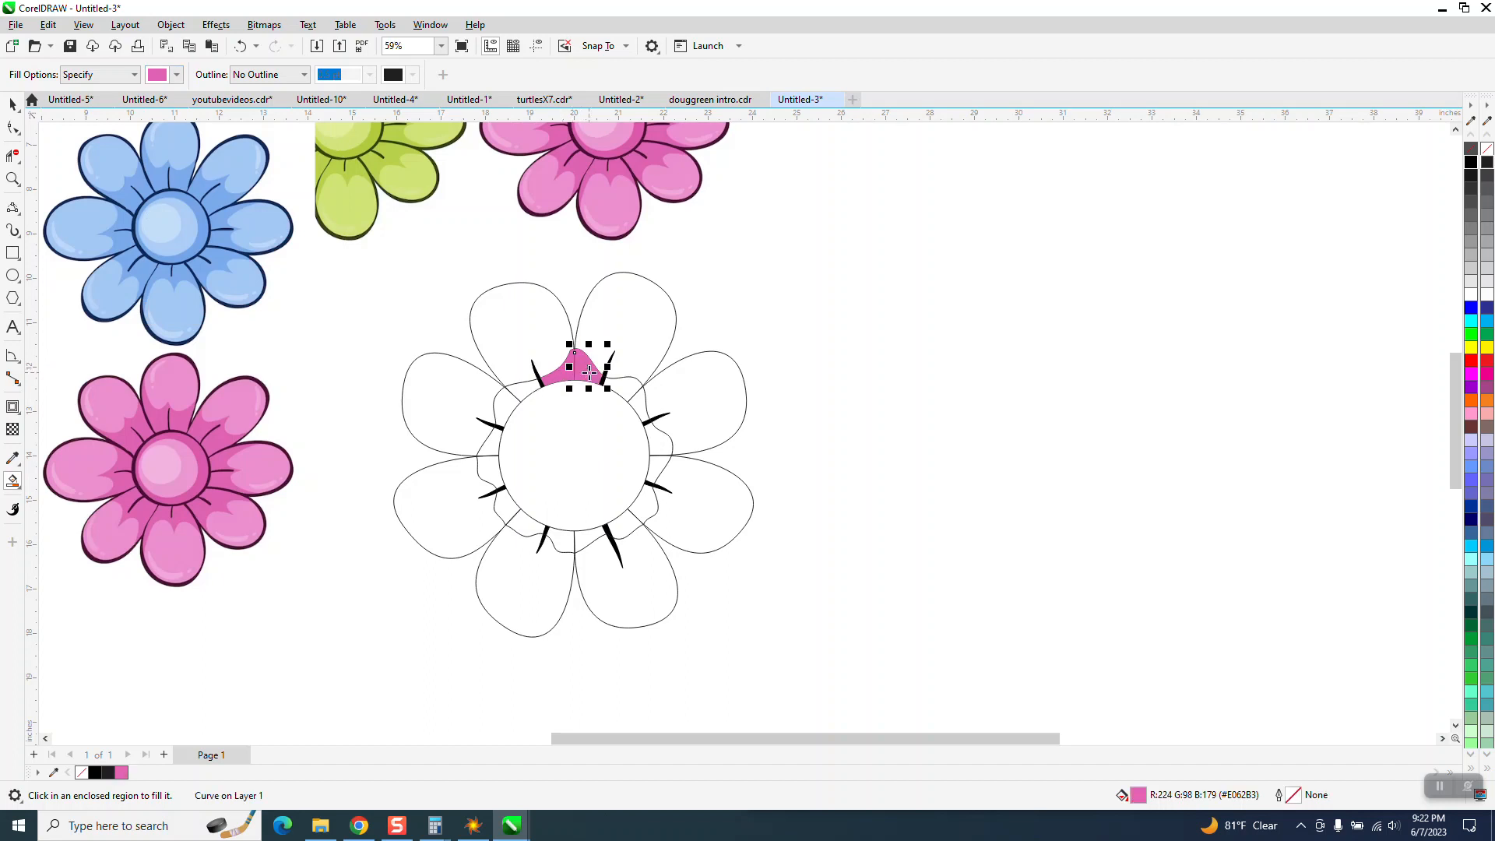
left_click(240, 45)
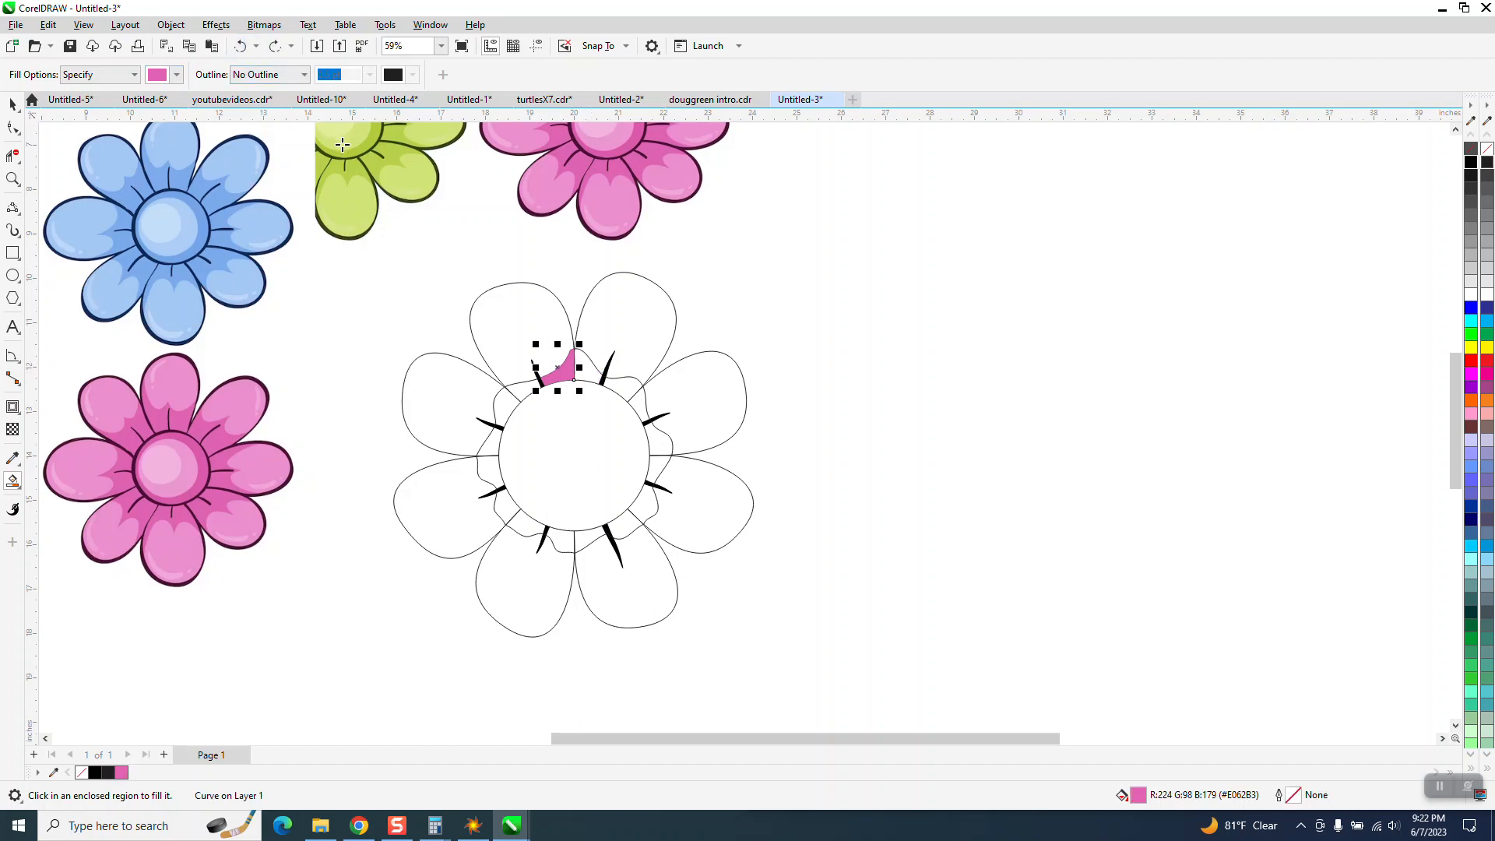
key("Right")
left_click(578, 366)
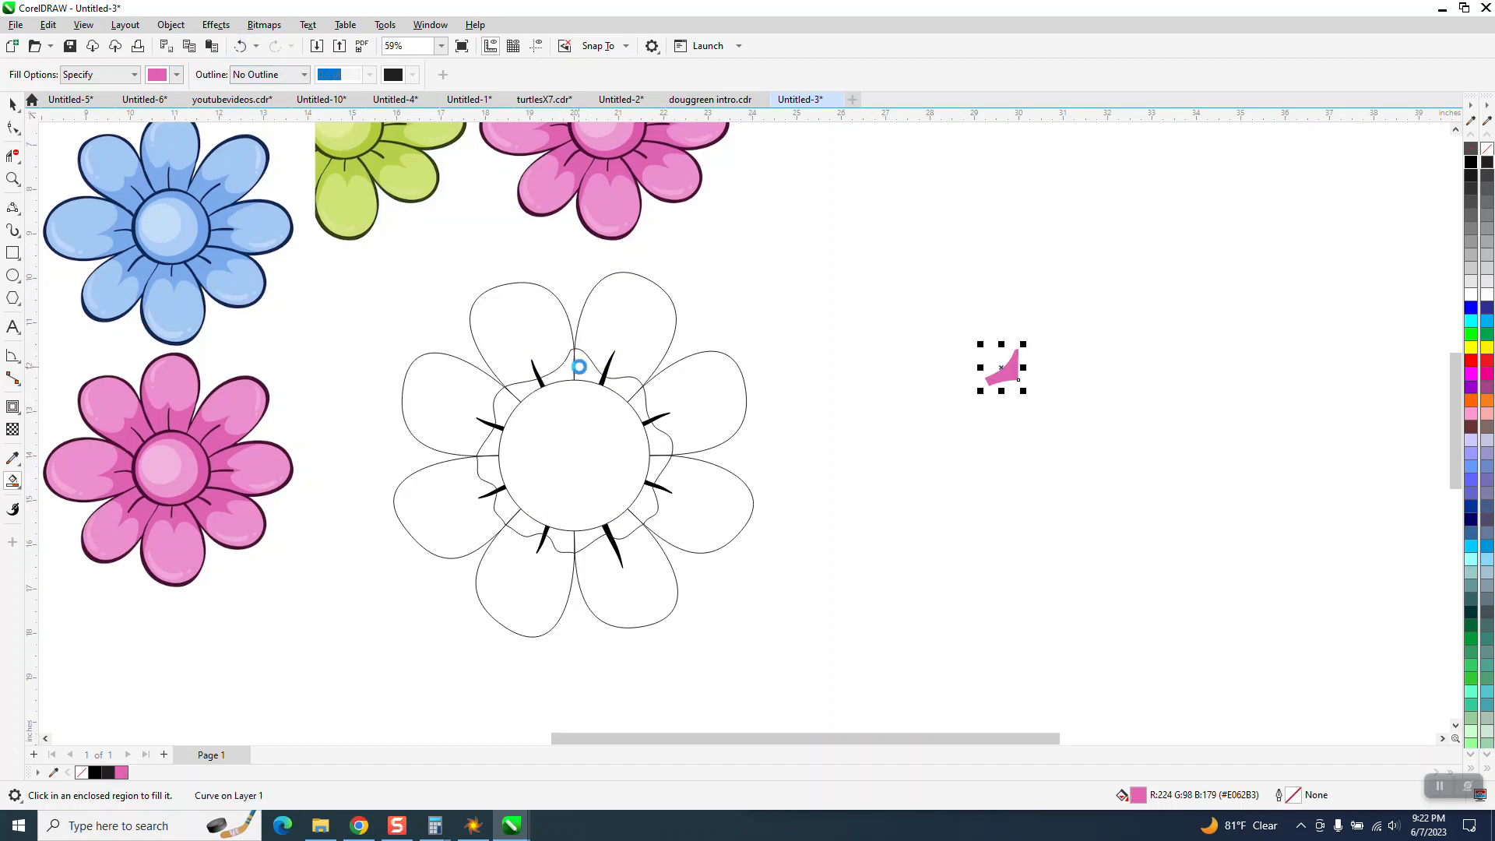
key("Right")
- Smart-fill the ring sections down the outlined flower's right side with dark pink, nudging each piece 10 inches to the right
left_click(630, 386)
key("Right")
left_click(634, 401)
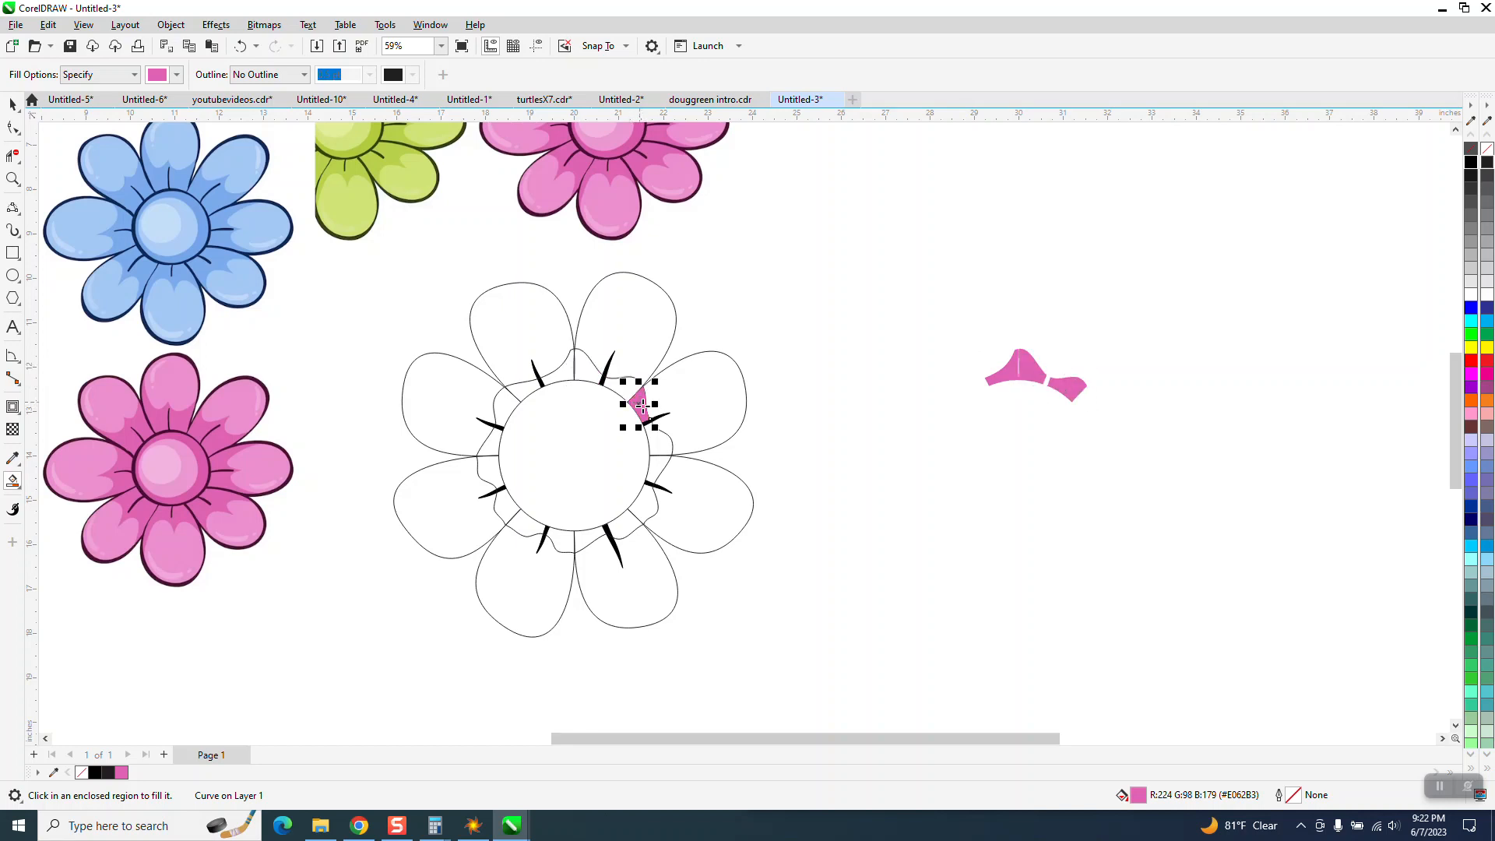
key("Right")
left_click(660, 458)
key("Right")
left_click(658, 471)
key("Right")
left_click(646, 505)
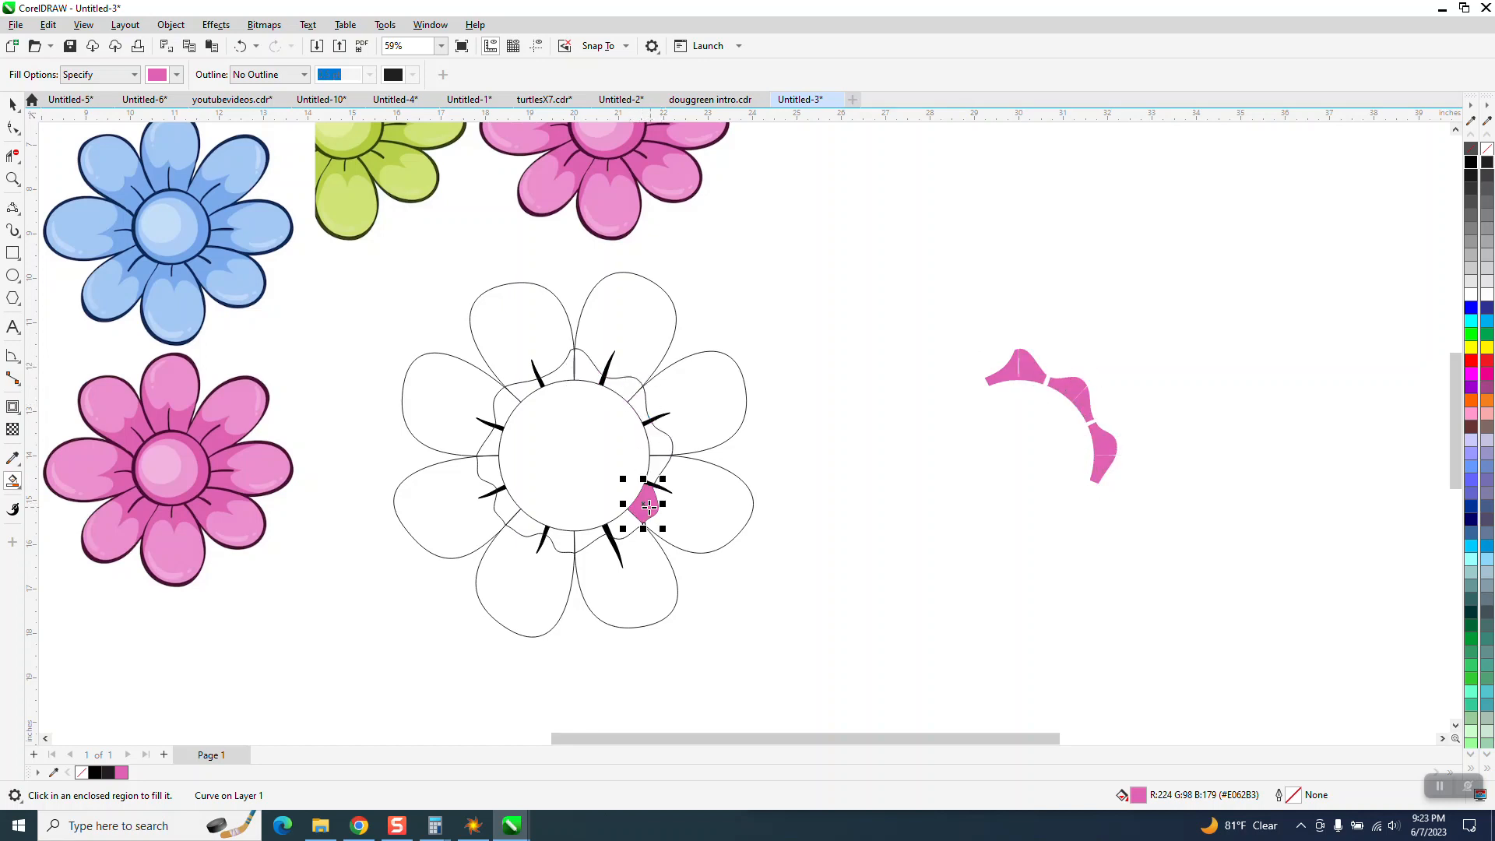
key("Right")
- Smart-fill the ring sections along the flower's bottom and lower left with dark pink, nudging each 10 inches to the right
left_click(588, 538)
key("Right")
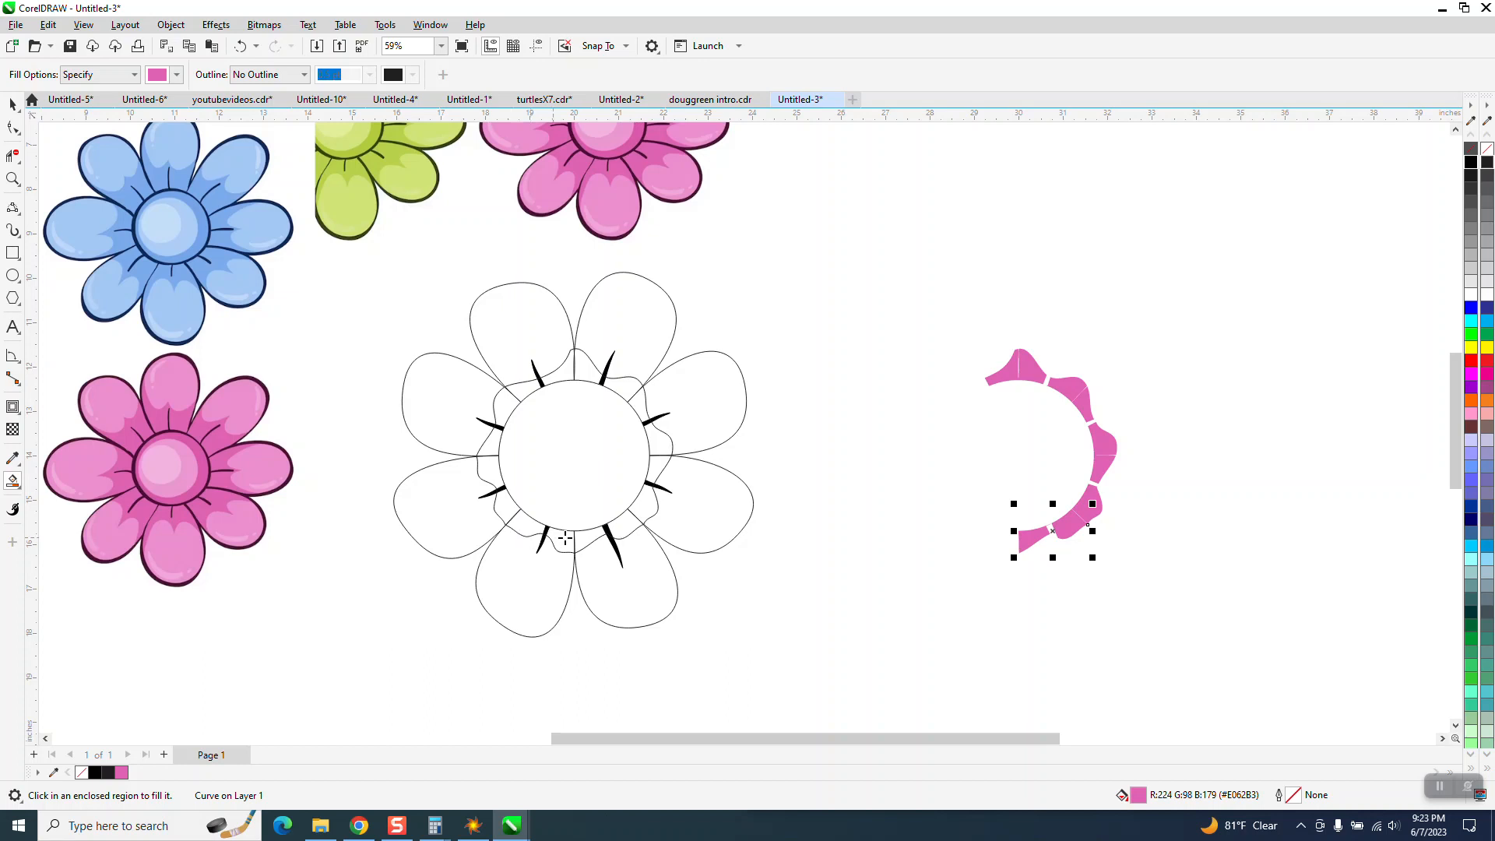
left_click(567, 541)
key("Right")
left_click(530, 526)
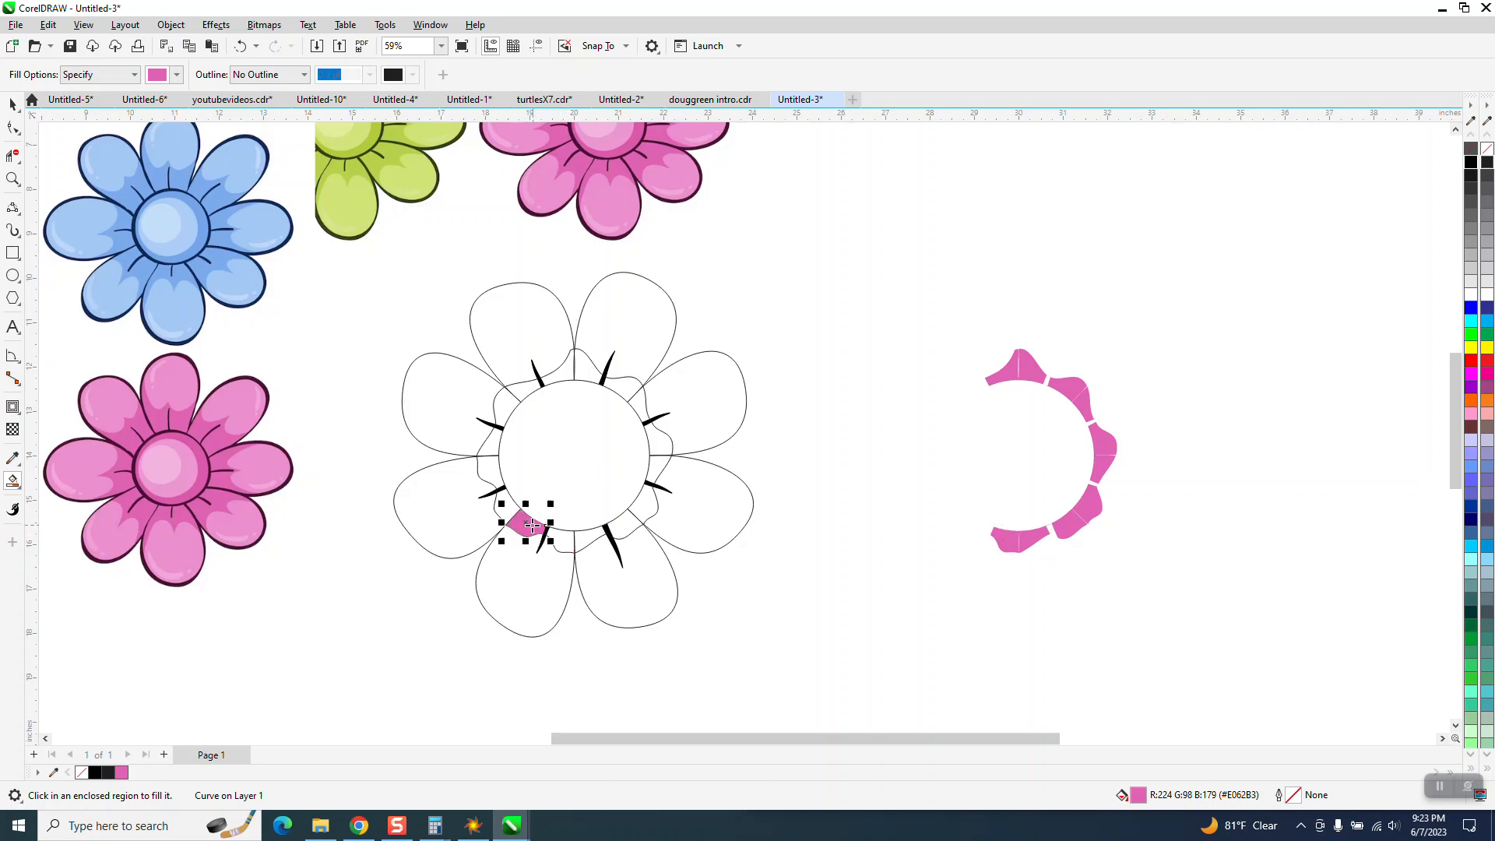
key("Right")
- Smart-fill the remaining left and upper-left ring sections, nudge each 10 inches to the right, and undo the stray fill outside the flower
left_click(492, 483)
key("Right")
left_click(489, 471)
key("Right")
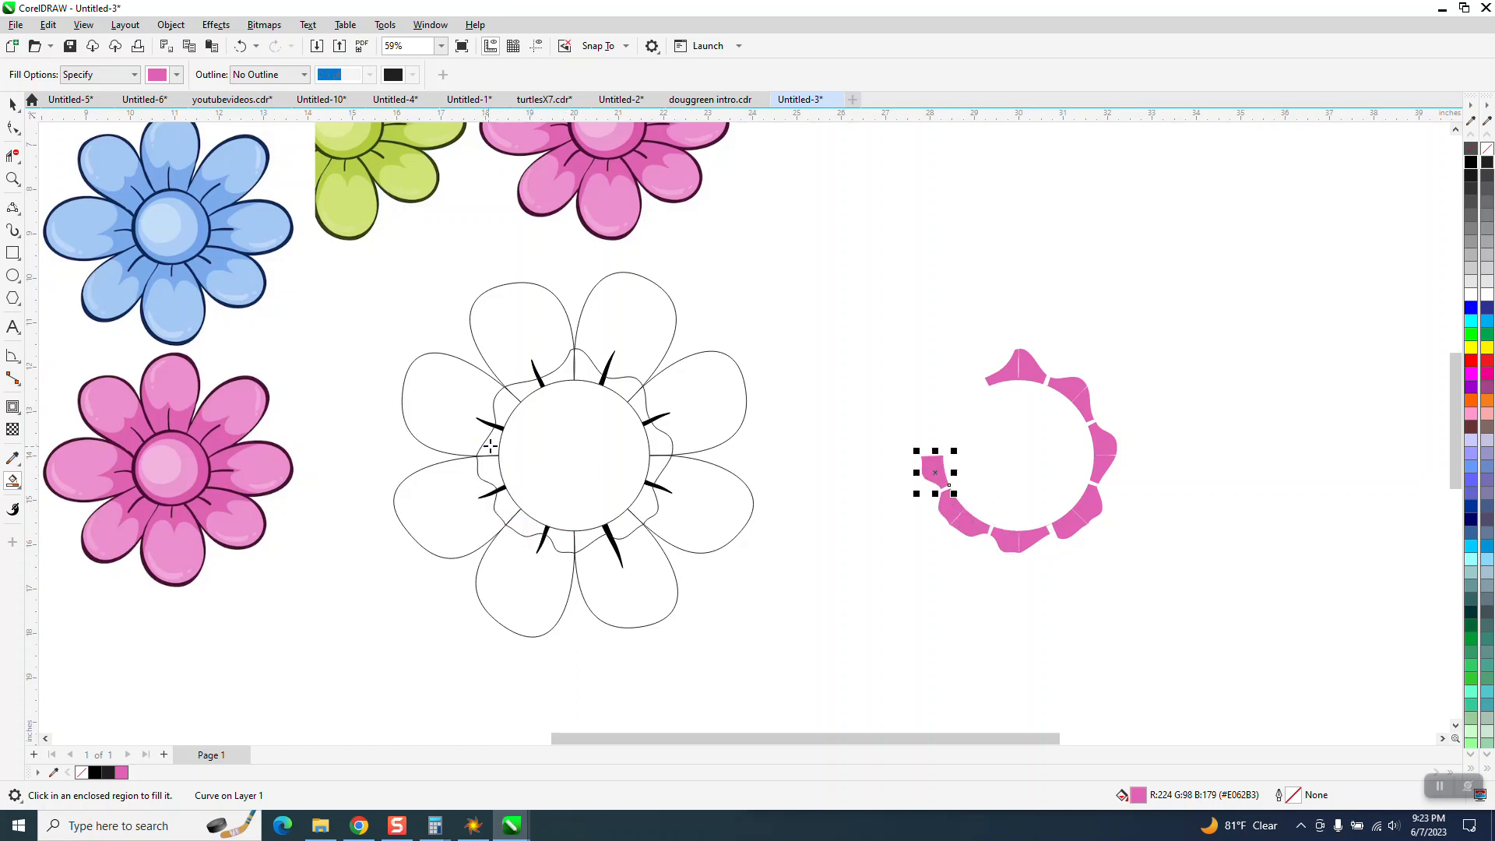
left_click(489, 447)
key("Right")
left_click(501, 414)
key("Right")
left_click(526, 387)
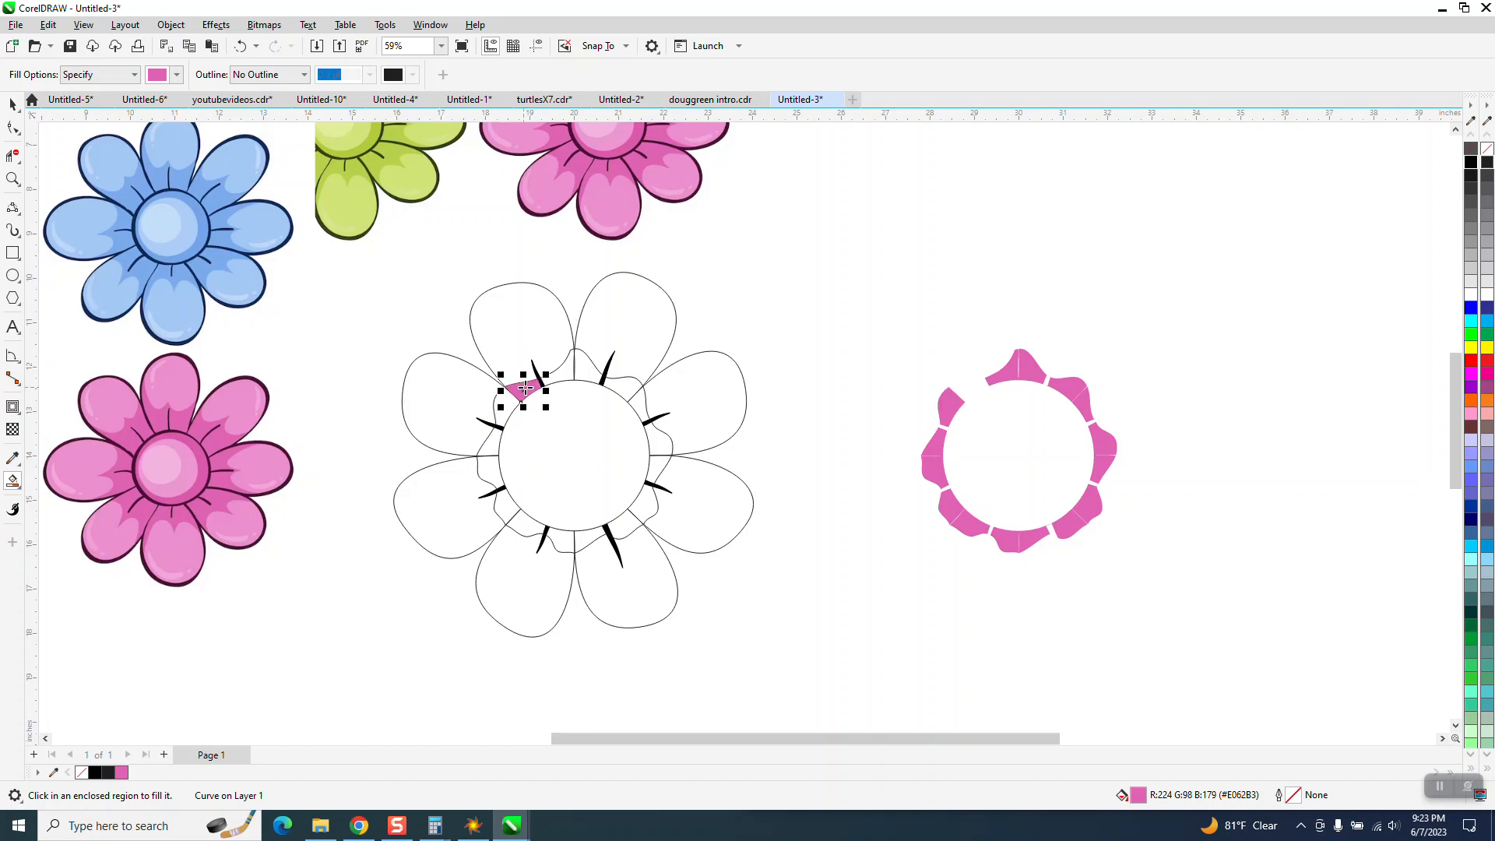
key("Right")
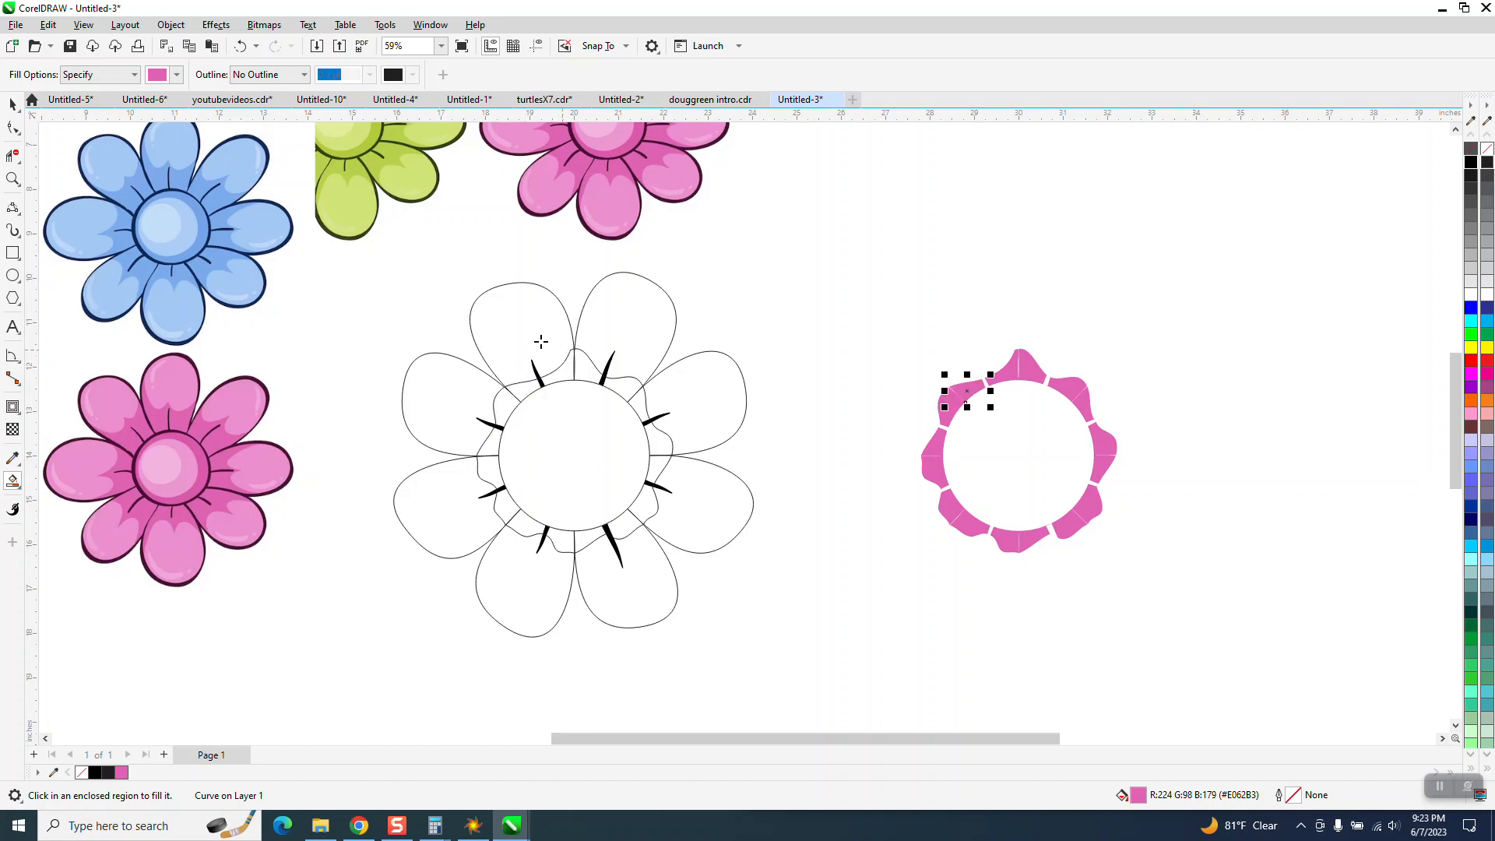
left_click(767, 299)
left_click(240, 46)
- Select all the dark pink ring pieces and nudge them together another 10 inches to the right
left_click(12, 105)
left_click(702, 279)
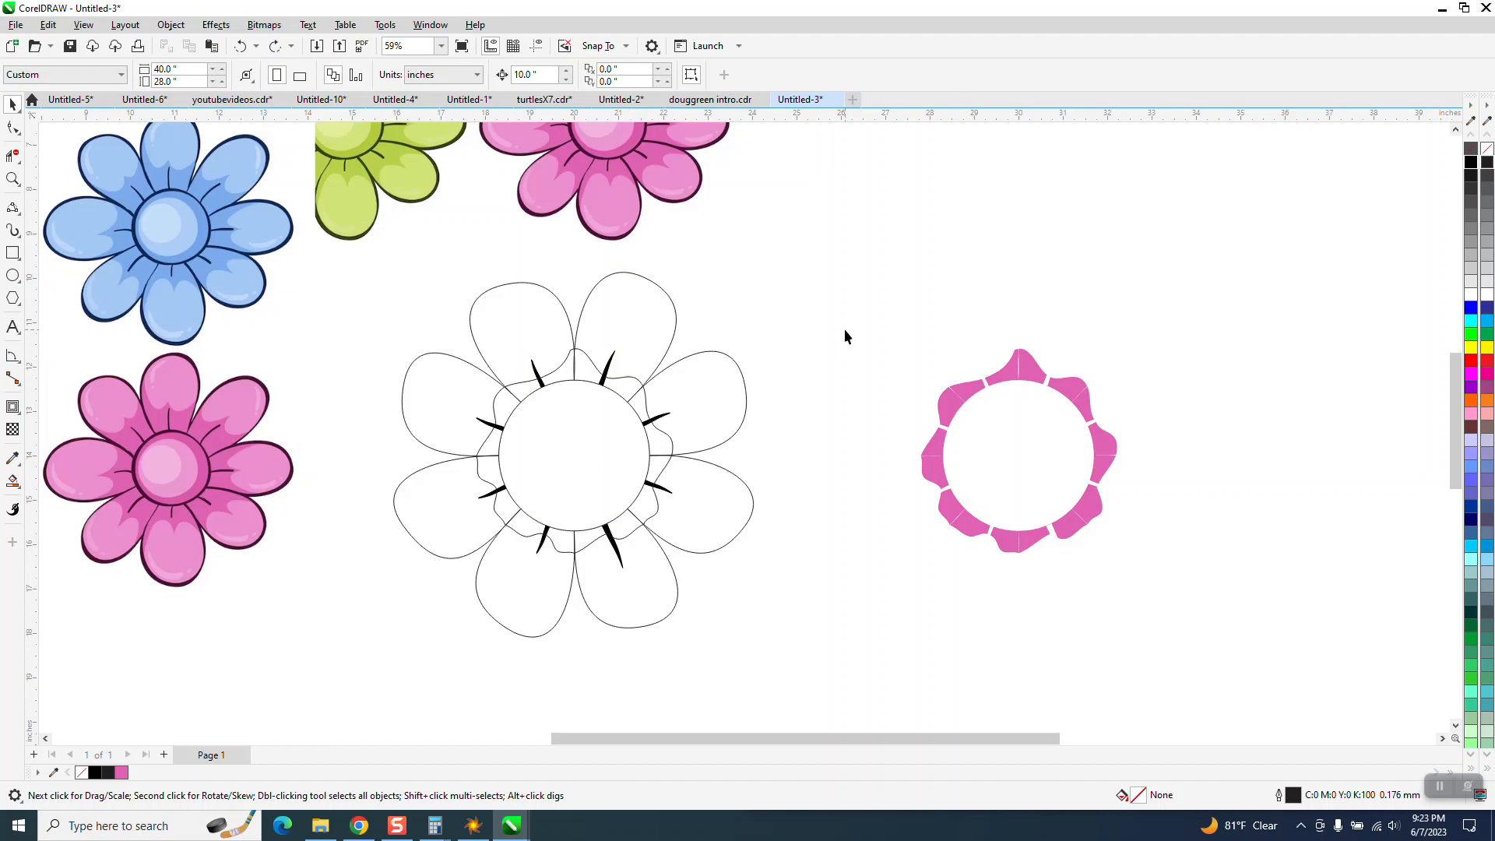
left_click_drag(1183, 623, 1184, 619)
key("Right")
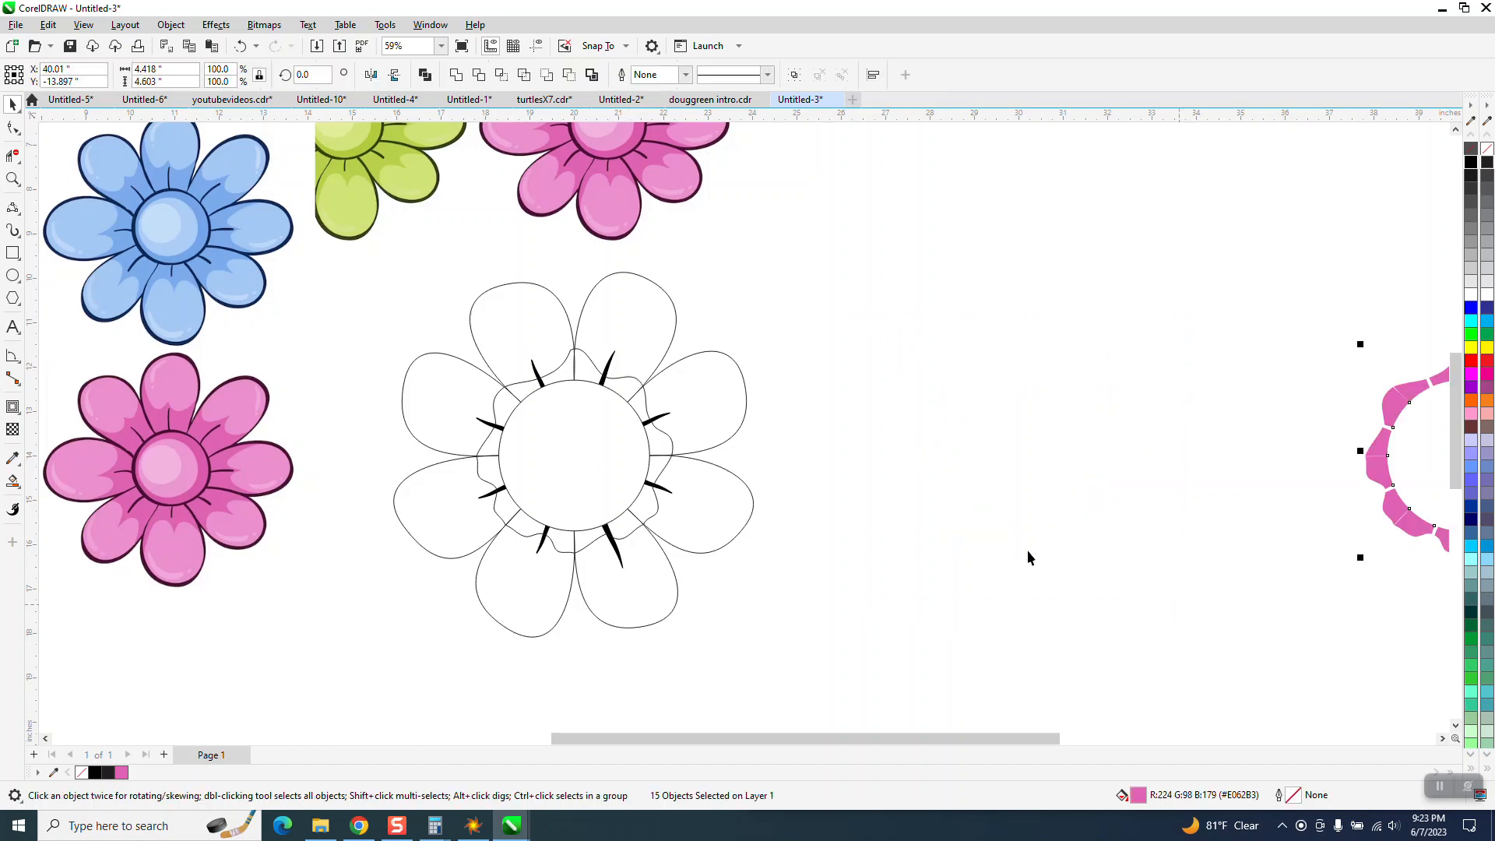
- Set the Smart Fill colour to the blue #6666FF from the RGB palette
left_click(12, 481)
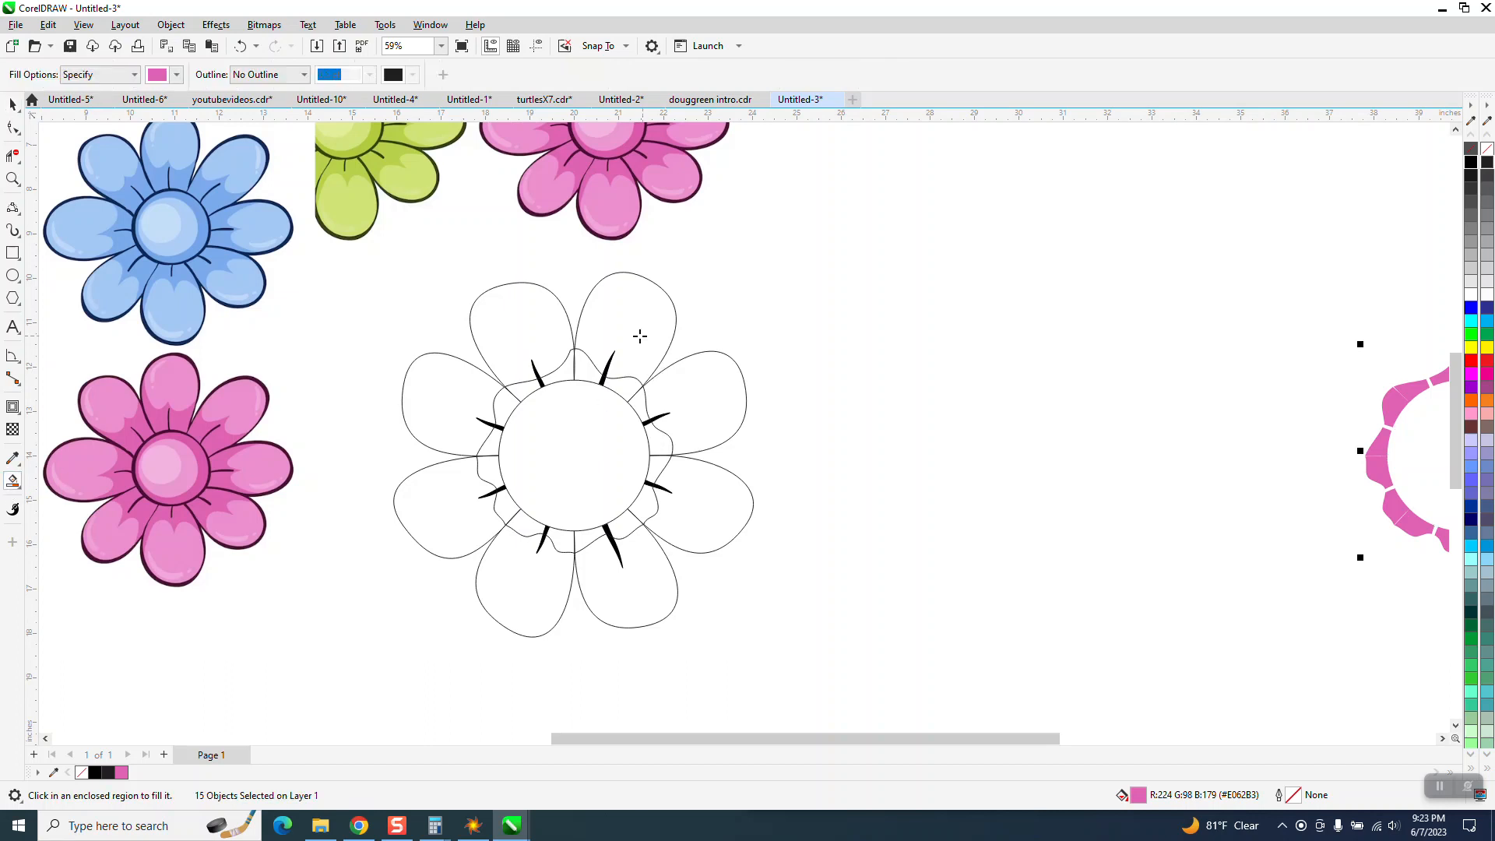
left_click(176, 75)
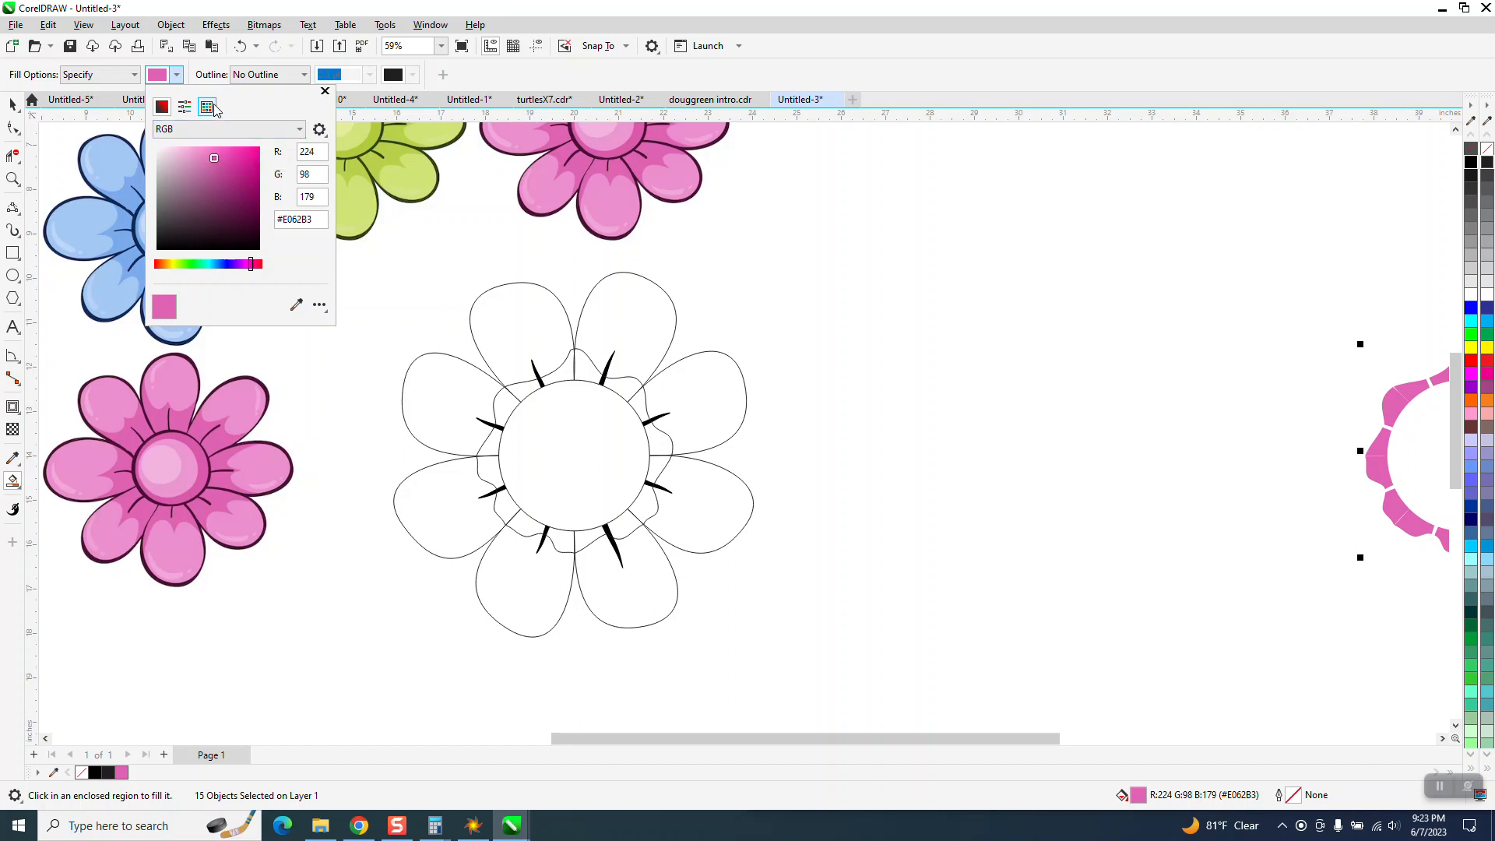
left_click(179, 78)
left_click(179, 78)
left_click(206, 107)
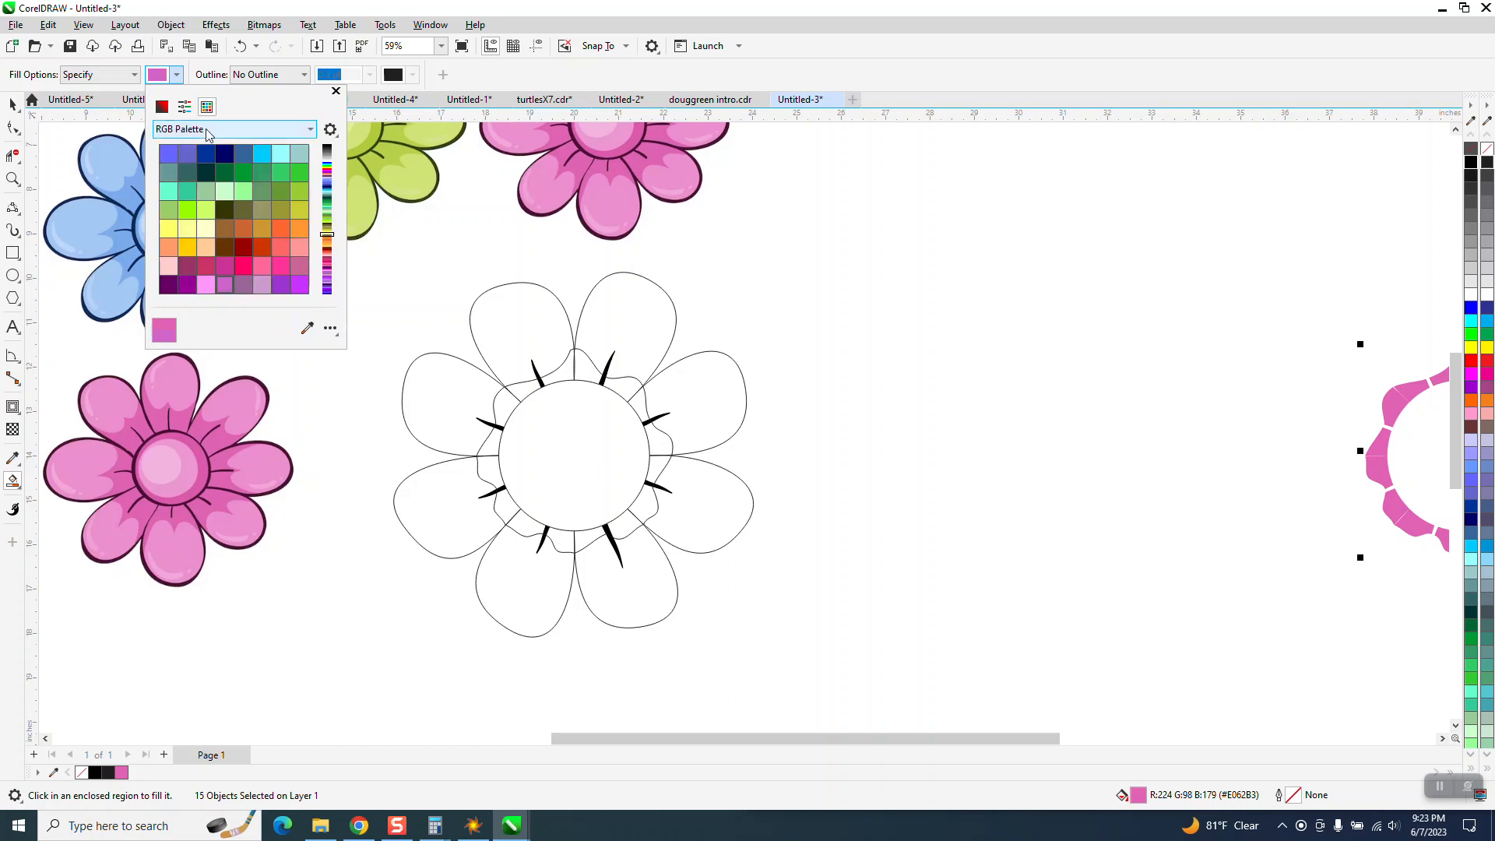
left_click(168, 153)
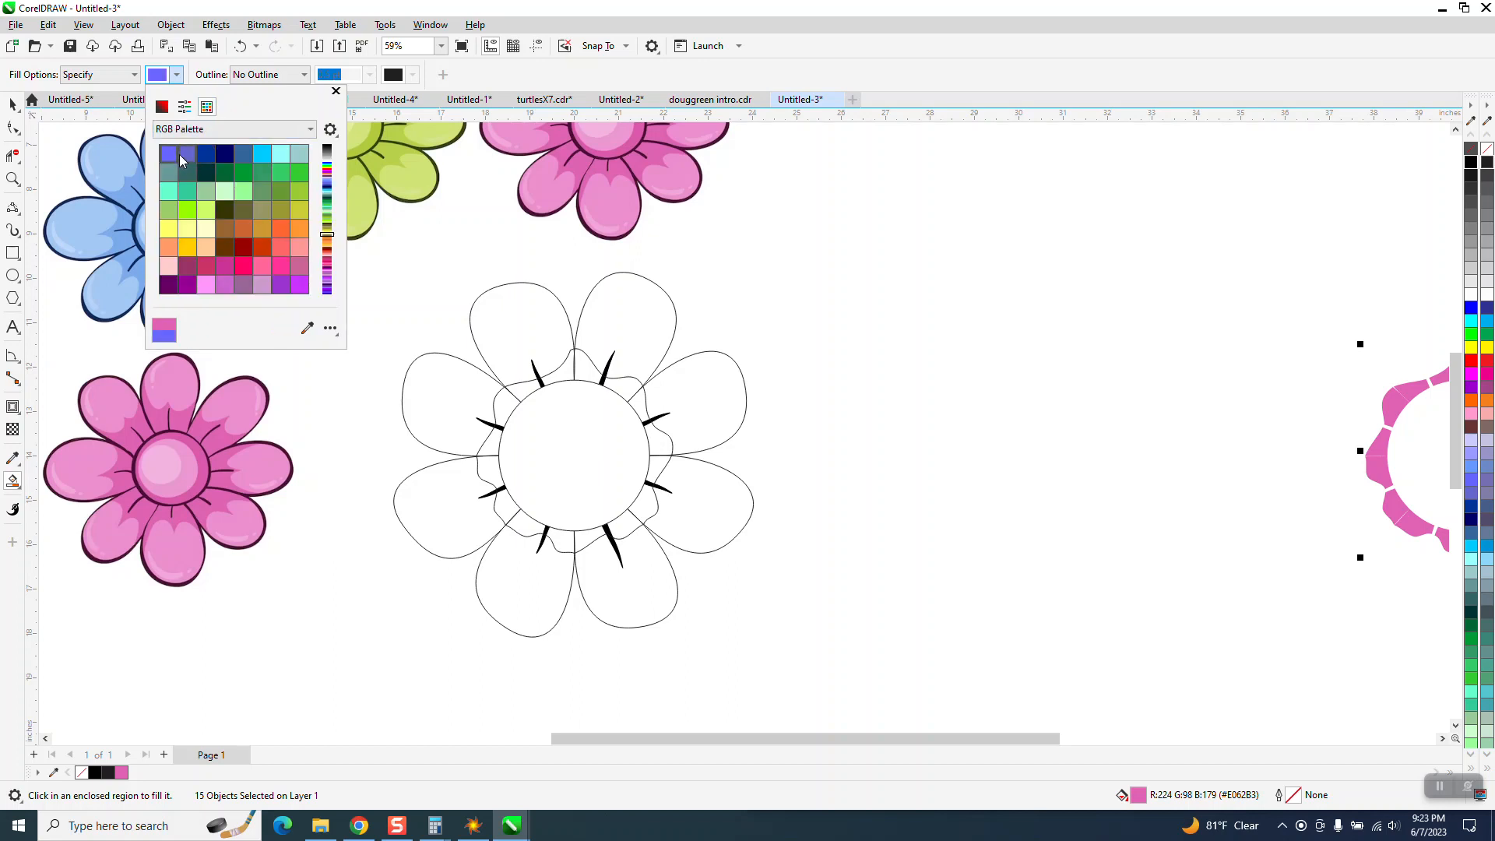
- Smart-fill the four petals on the outlined flower's right half with blue, nudging each copy 10 inches to the right
left_click(623, 335)
left_click(624, 329)
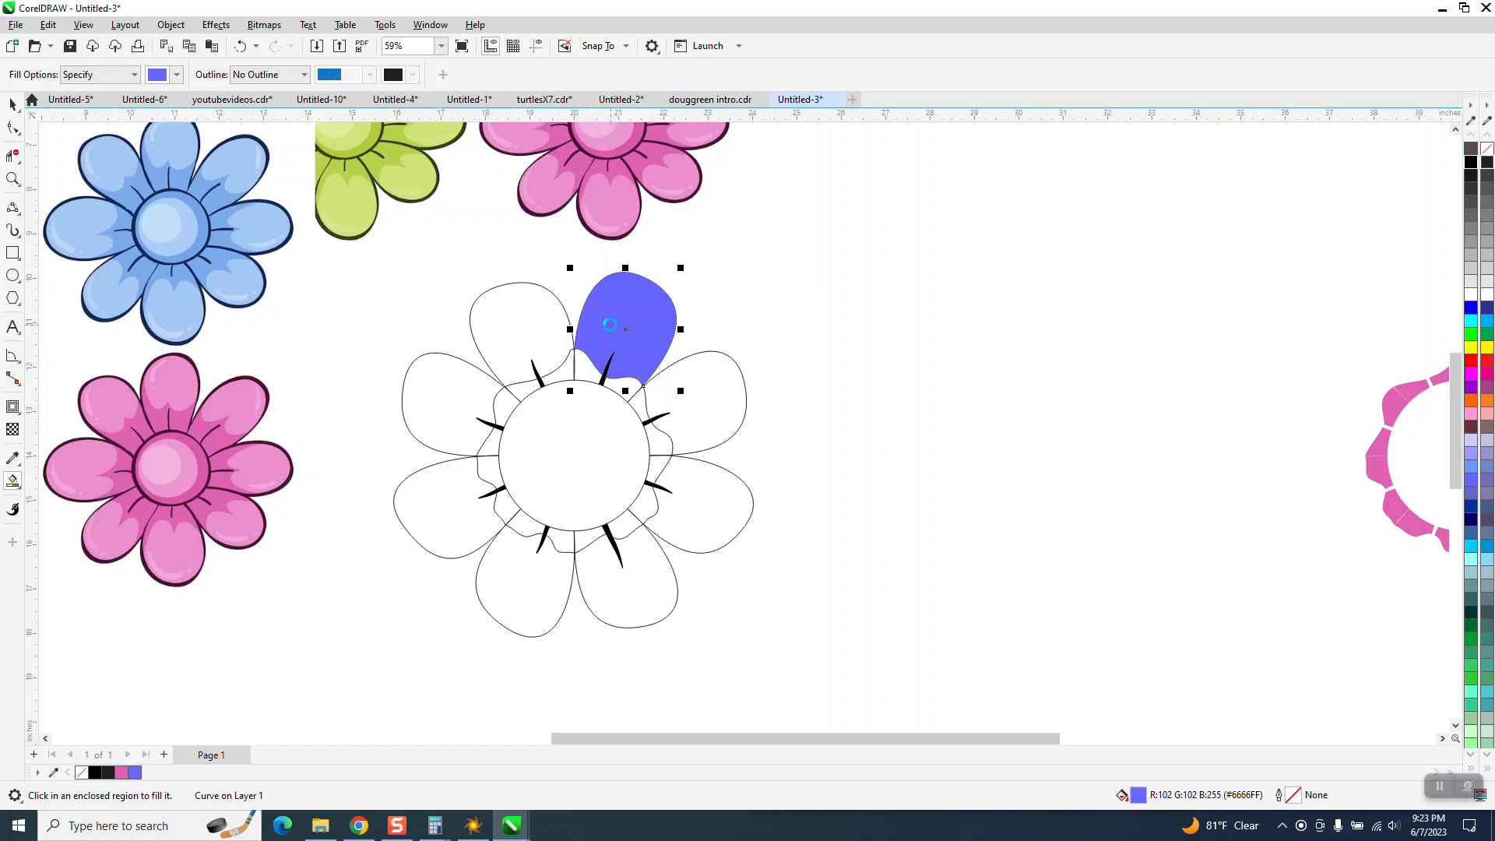
key("Right")
left_click(695, 390)
key("Right")
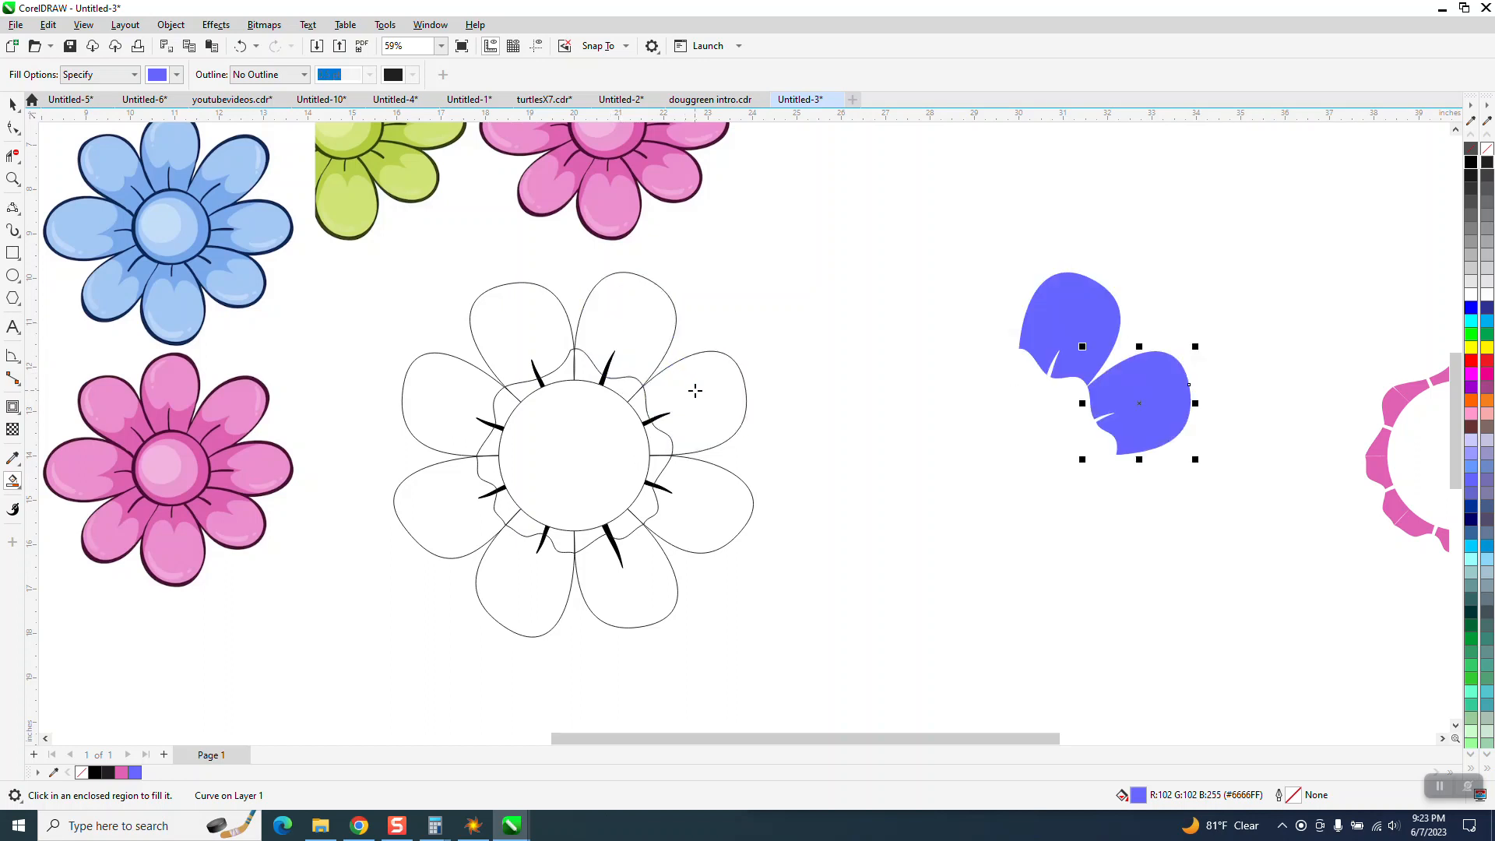
left_click(709, 499)
key("Right")
left_click(644, 581)
key("Right")
- Smart-fill the four petals on the flower's left half with blue and nudge the copies to the right in 10-inch increments
left_click(547, 595)
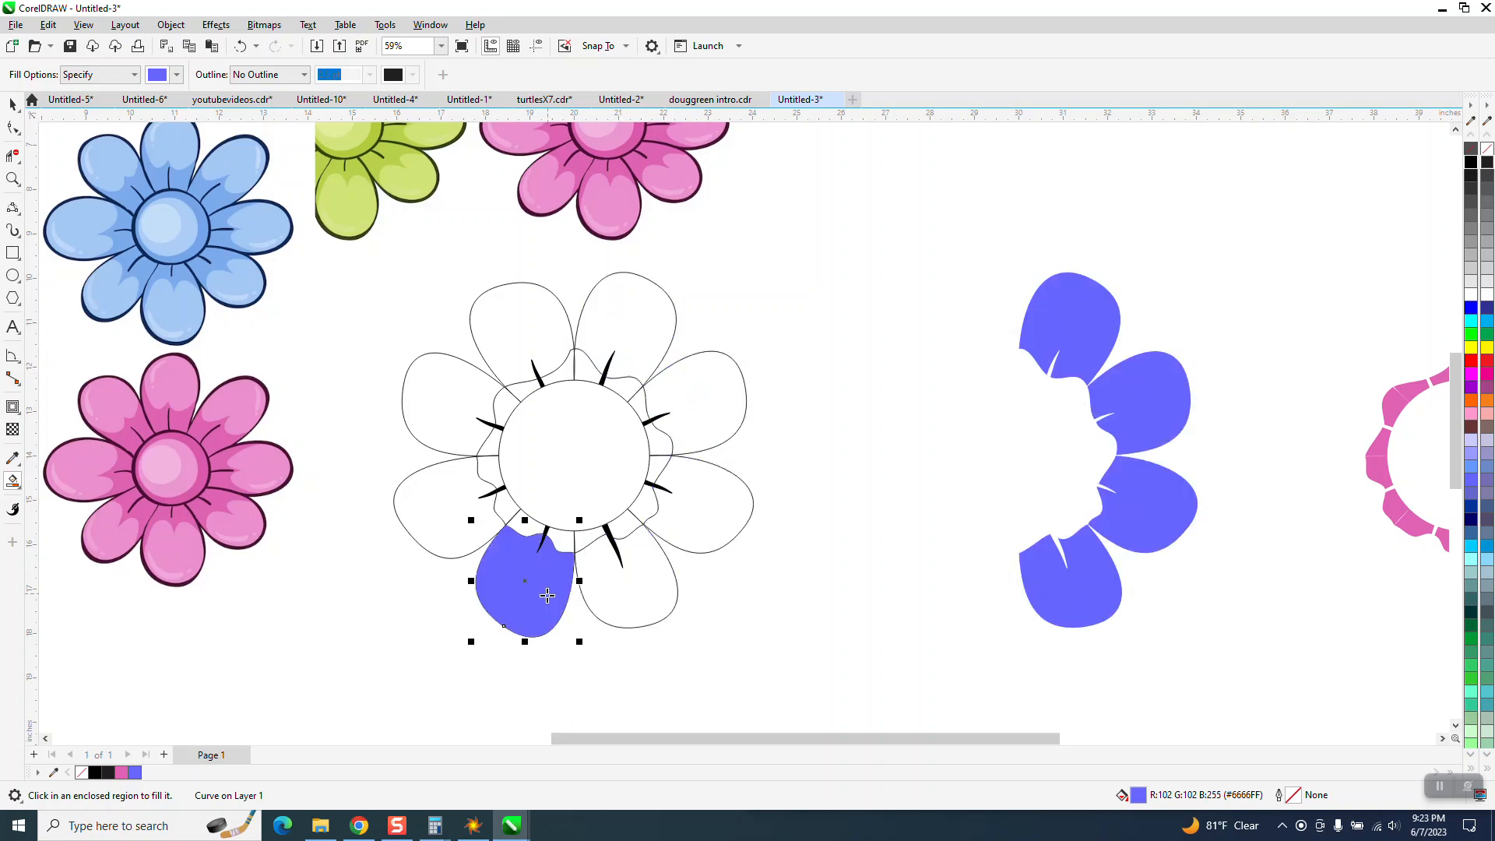
key("Right")
left_click(453, 516)
key("Right")
left_click(451, 409)
key("Right")
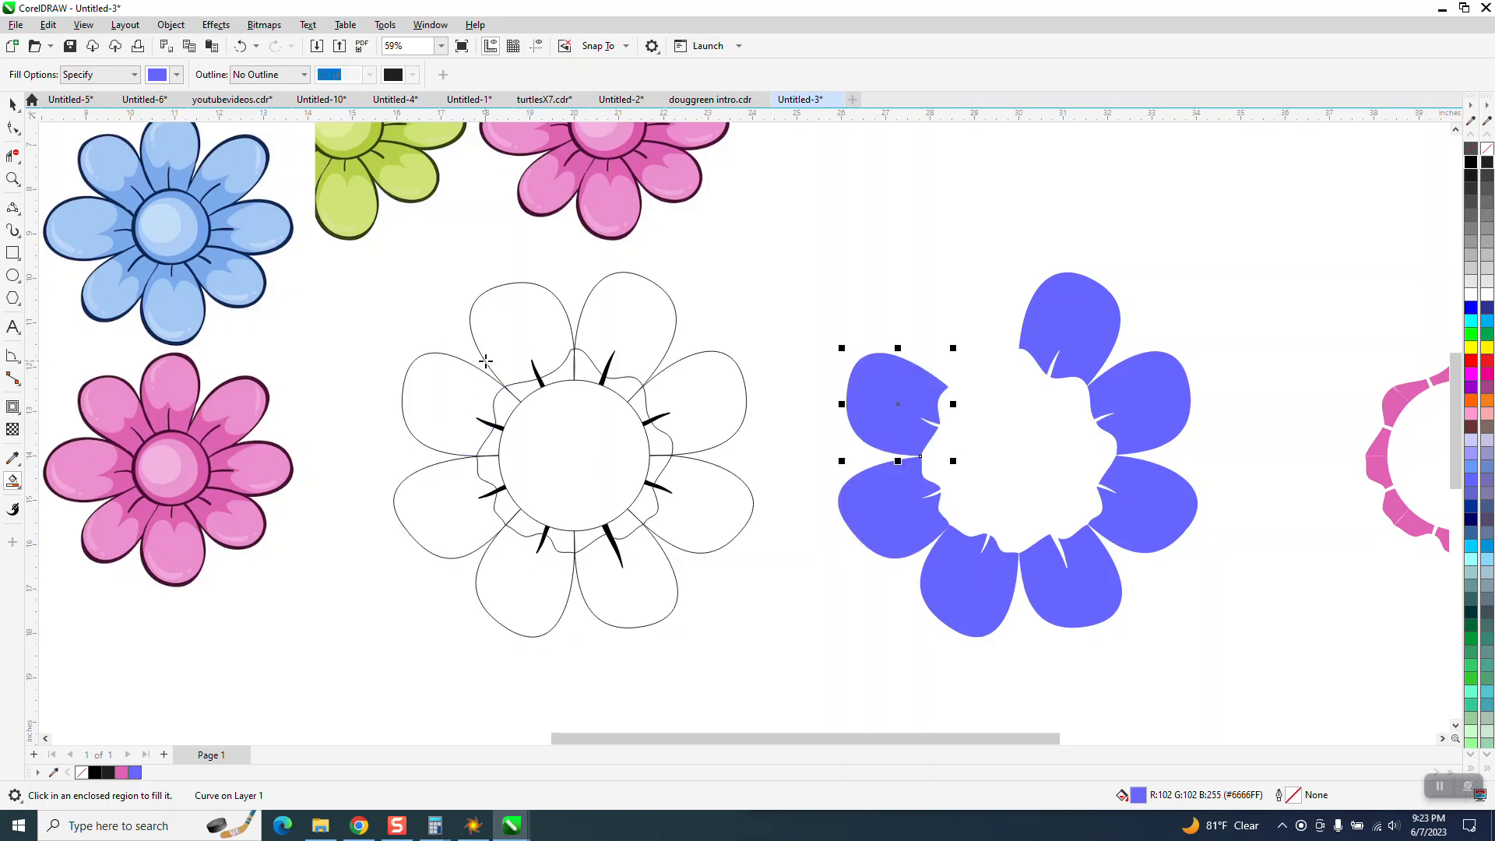
key("Right")
left_click(486, 359)
key("Right")
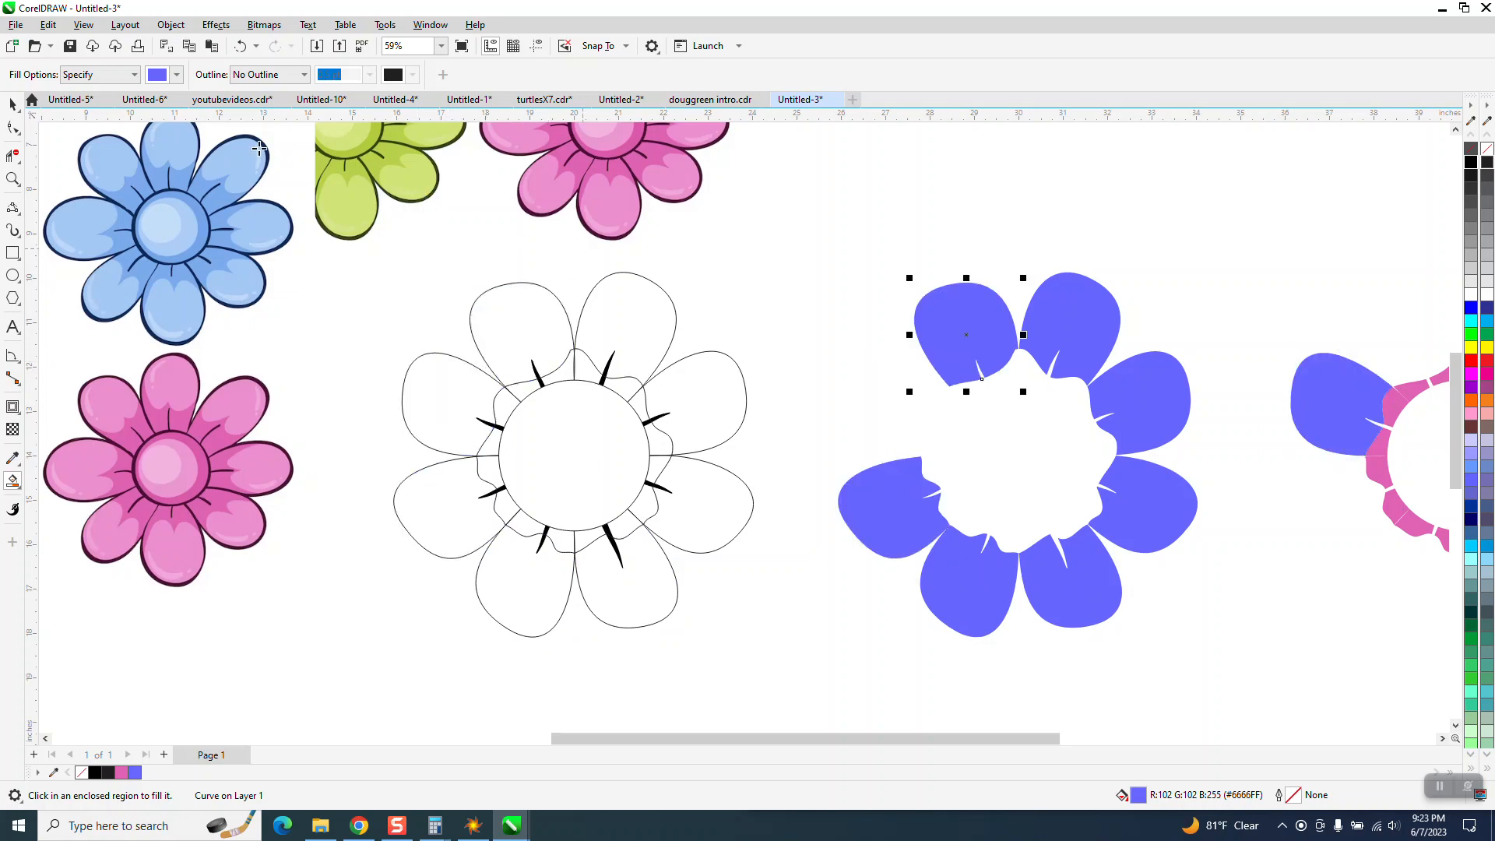
left_click(240, 46)
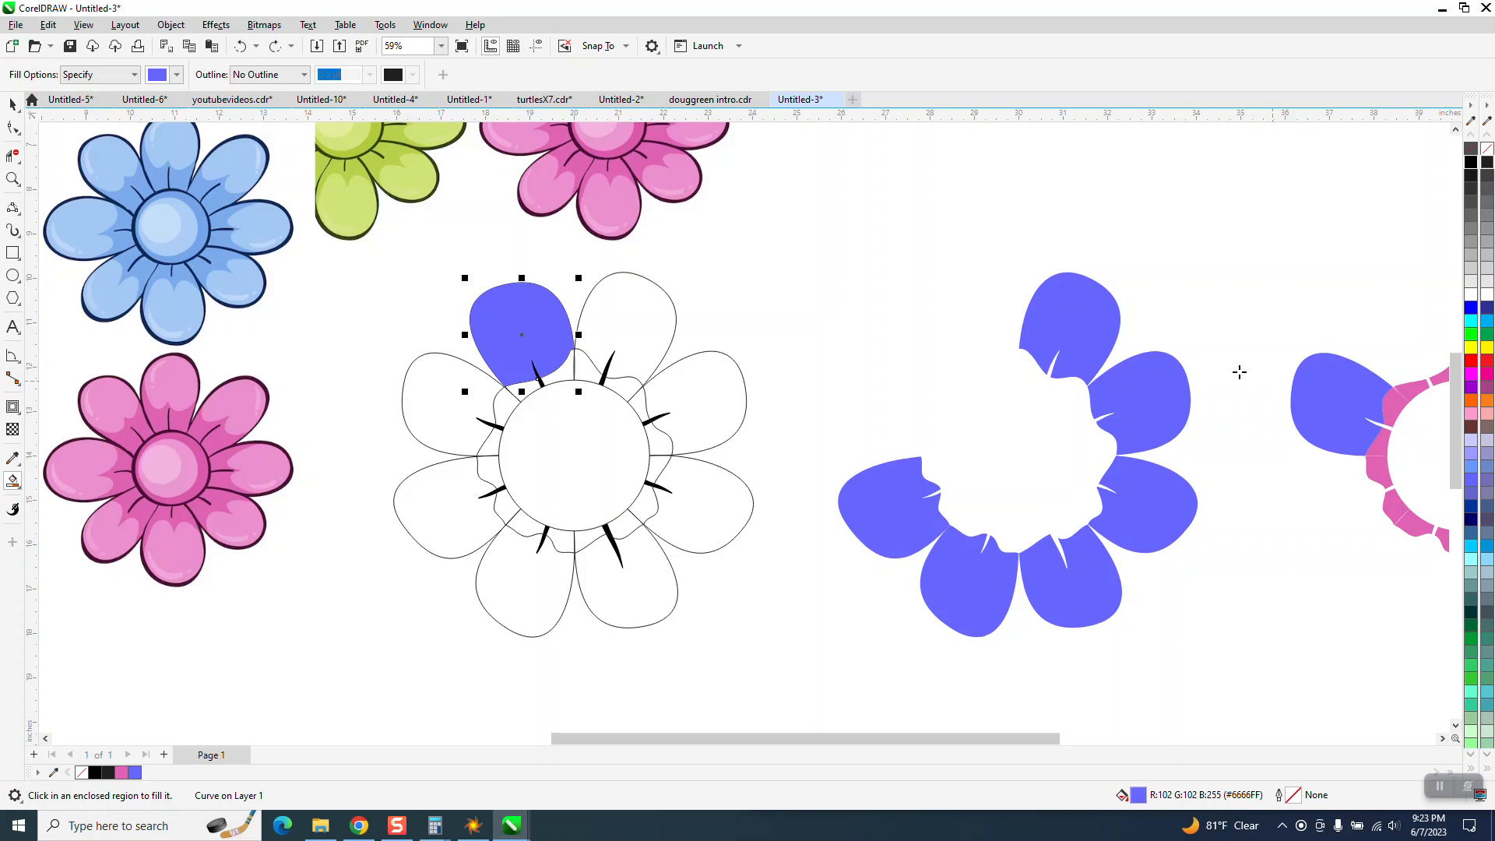
key("Right")
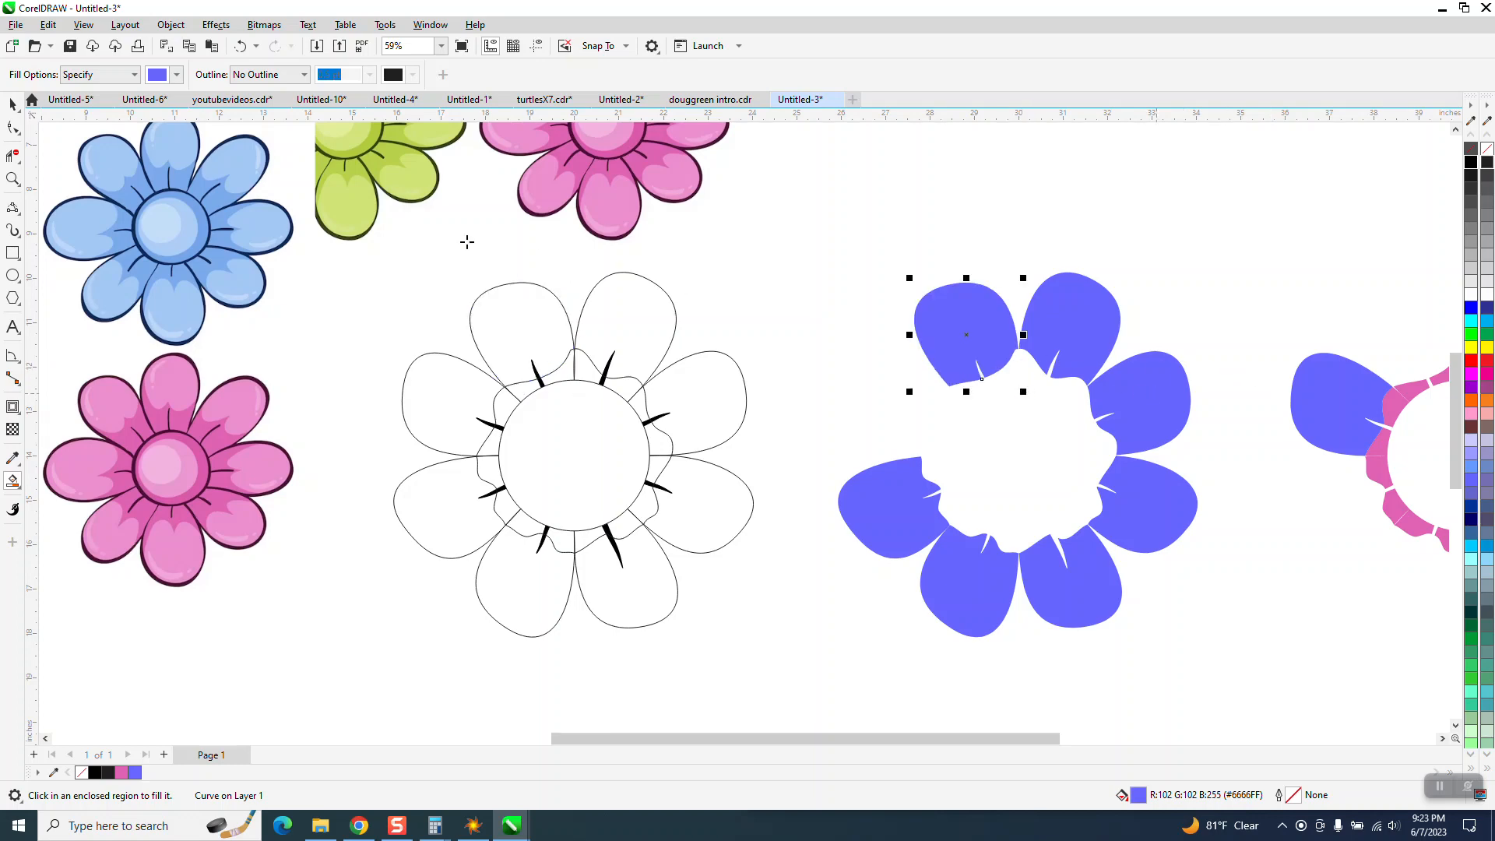
- Move the overshot blue upper-left petal back 10 inches to the left into the petal ring
key("space")
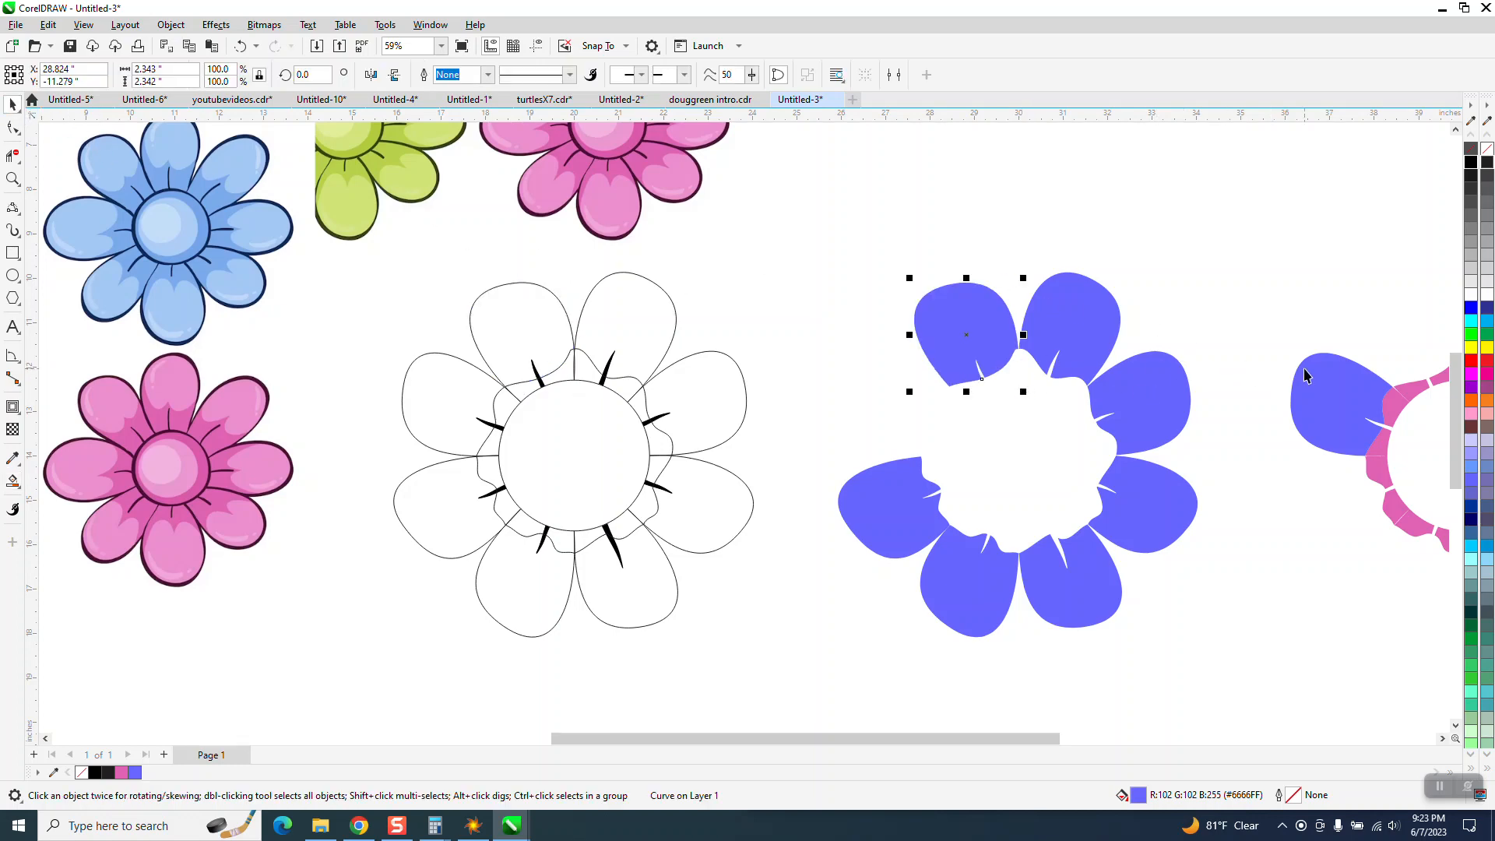
left_click(1308, 369)
key("Left")
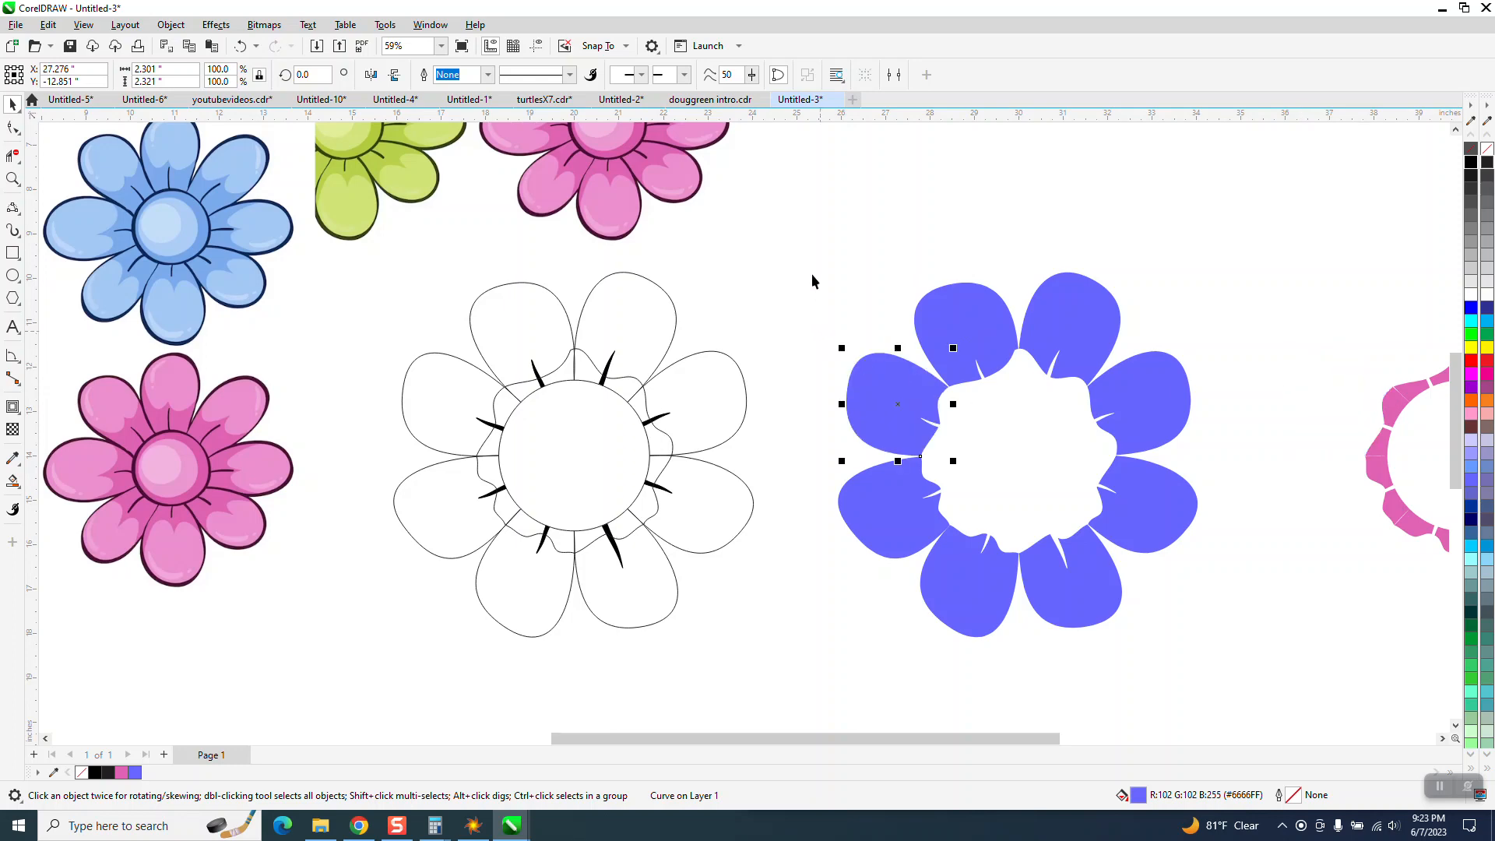
- Remove the fill from the eight blue petals and give them a black outline
left_click_drag(816, 235, 1286, 718)
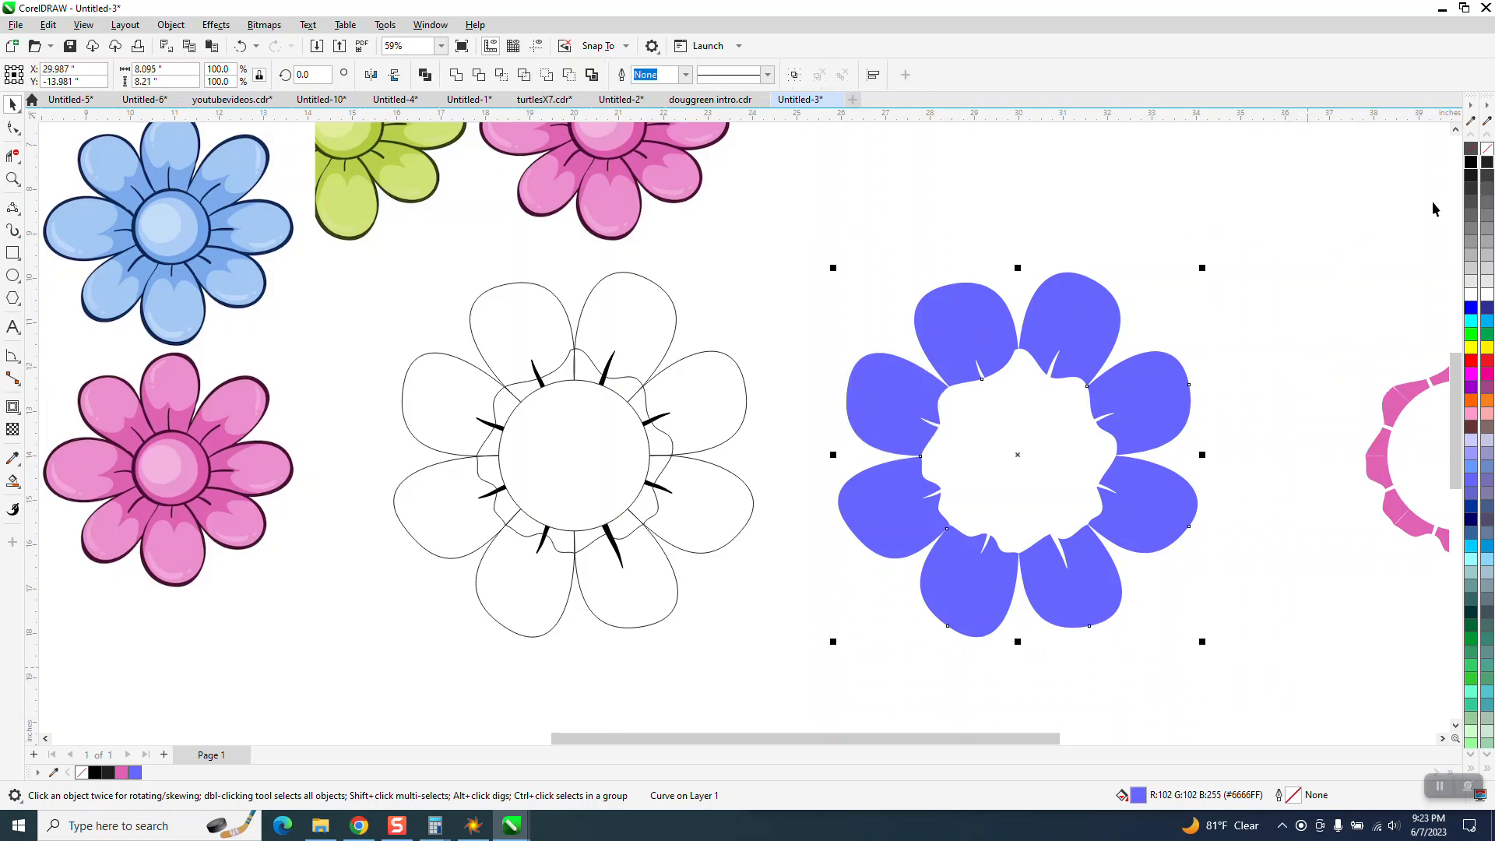
left_click(1471, 148)
right_click(1471, 162)
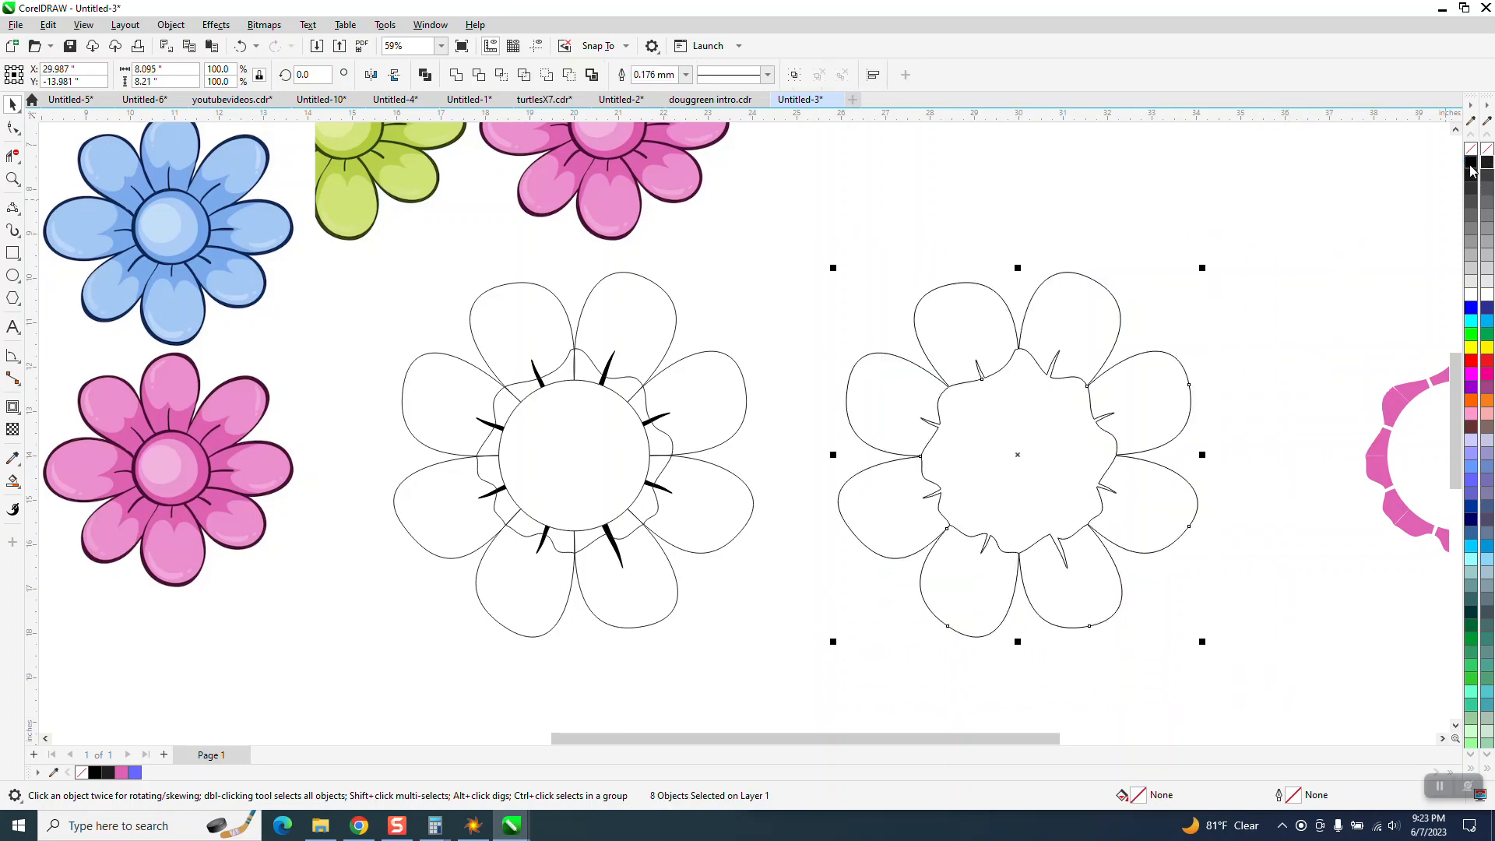
left_click(1179, 319)
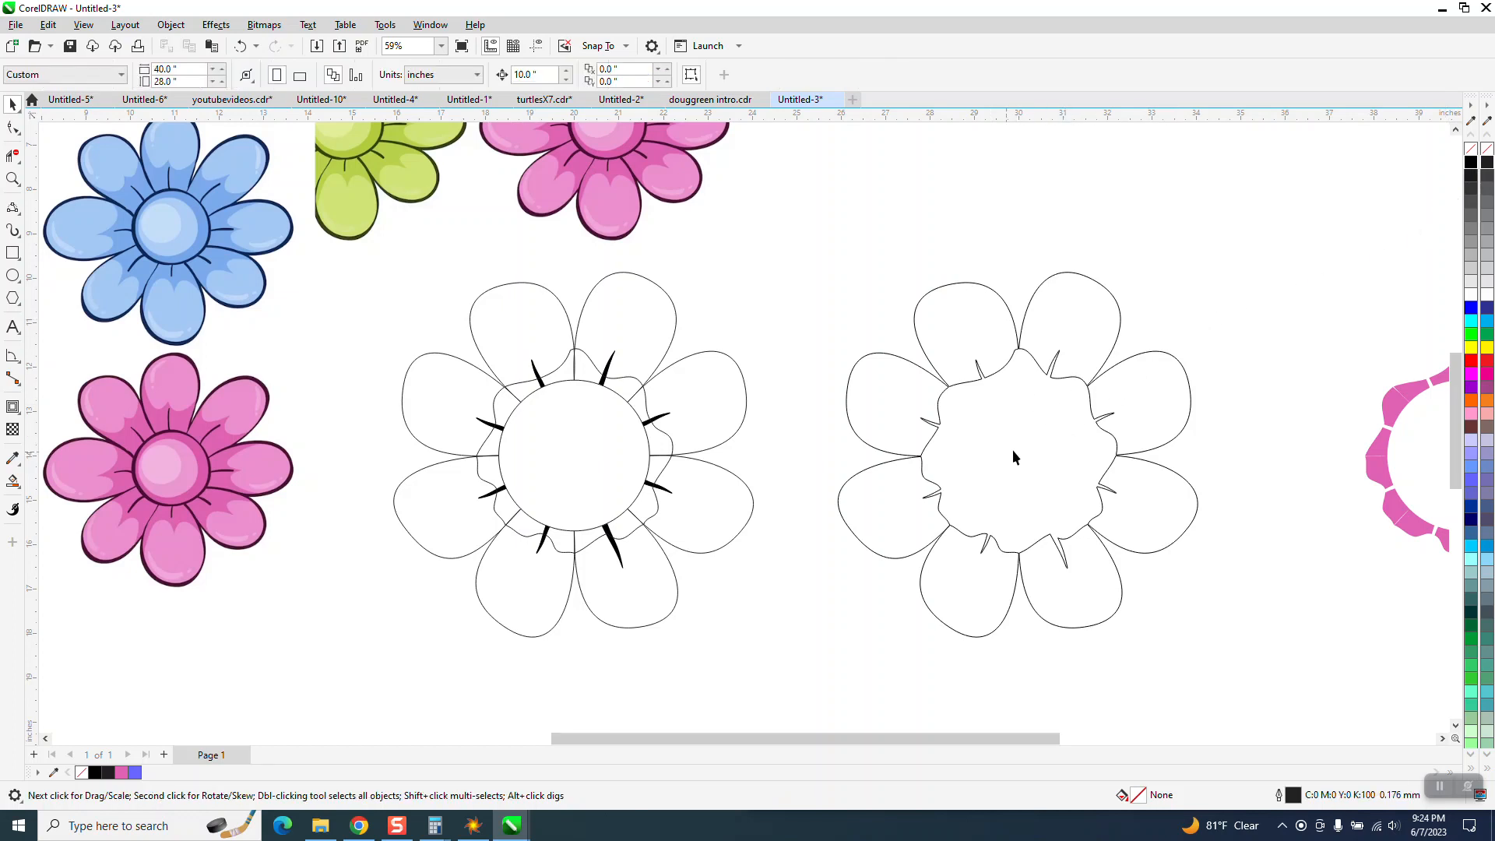
left_click(1067, 324)
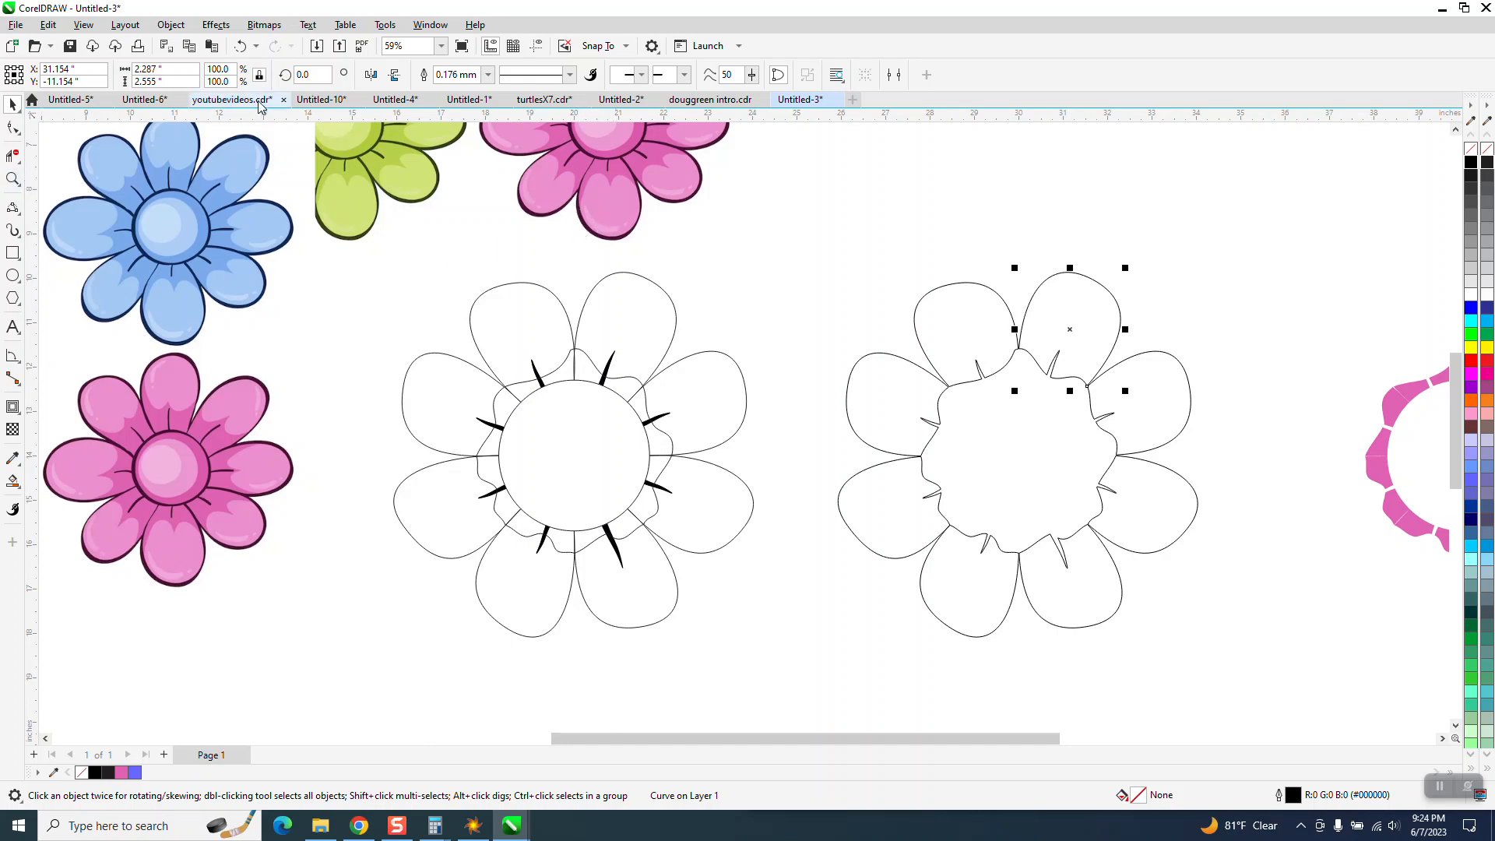
left_click(223, 28)
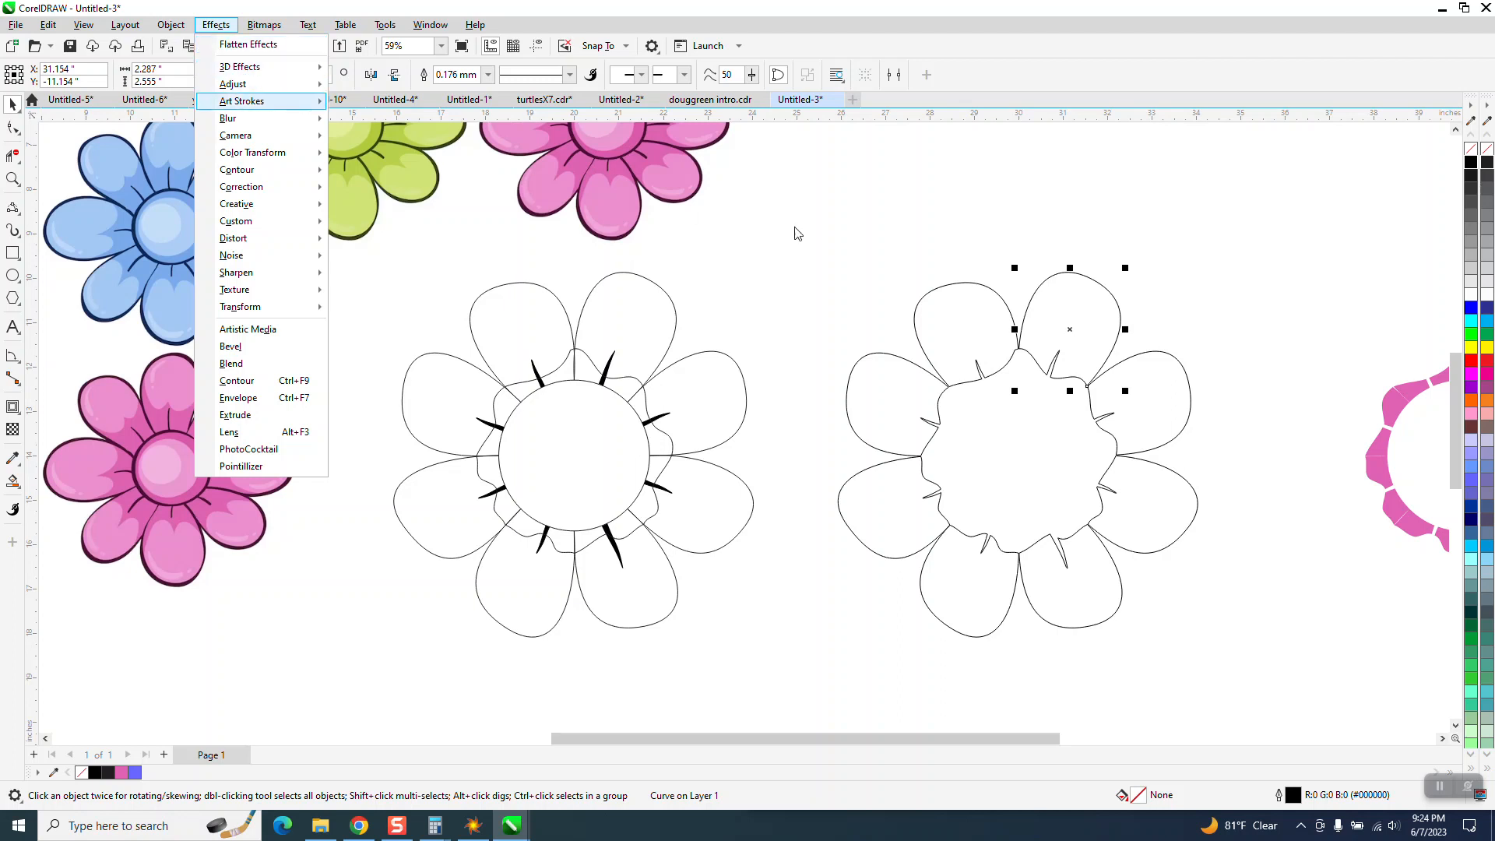
left_click(937, 256)
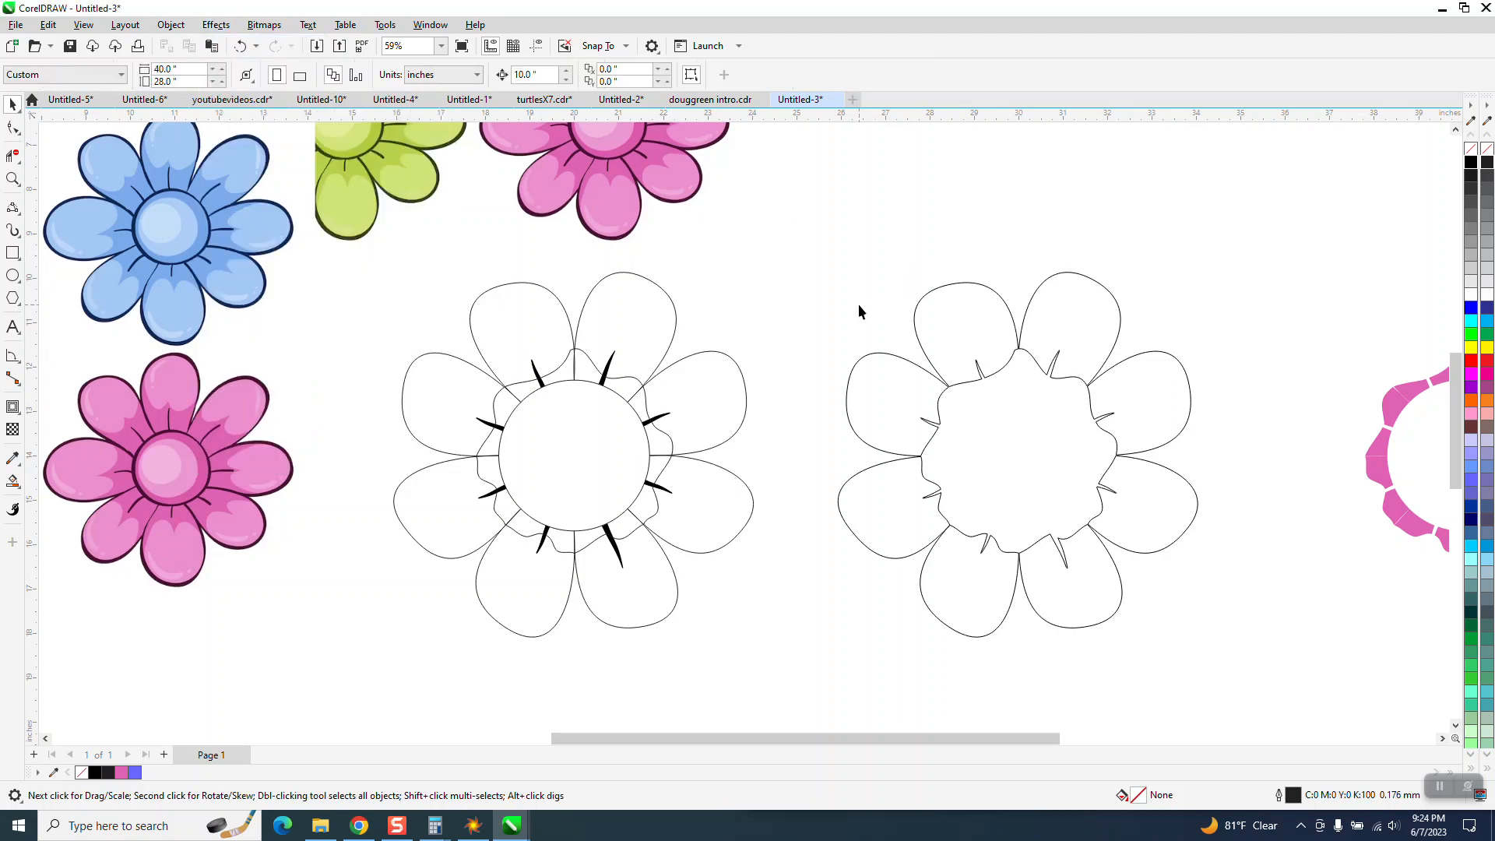
- Delete all eight outlined petal copies beside the original flower
left_click_drag(1244, 647, 1243, 638)
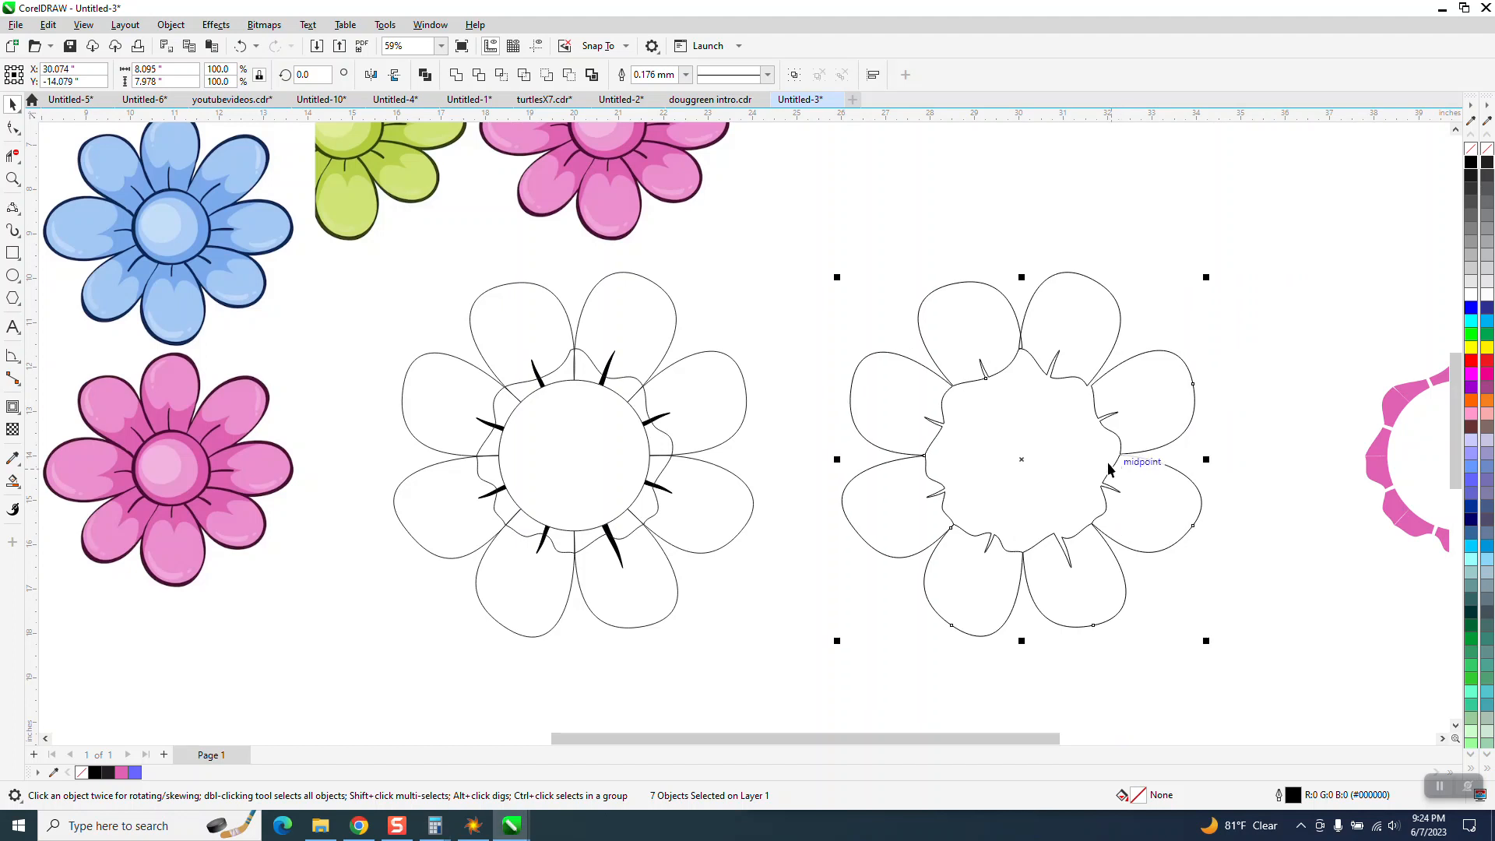
key("Delete")
left_click(1063, 377)
key("Delete")
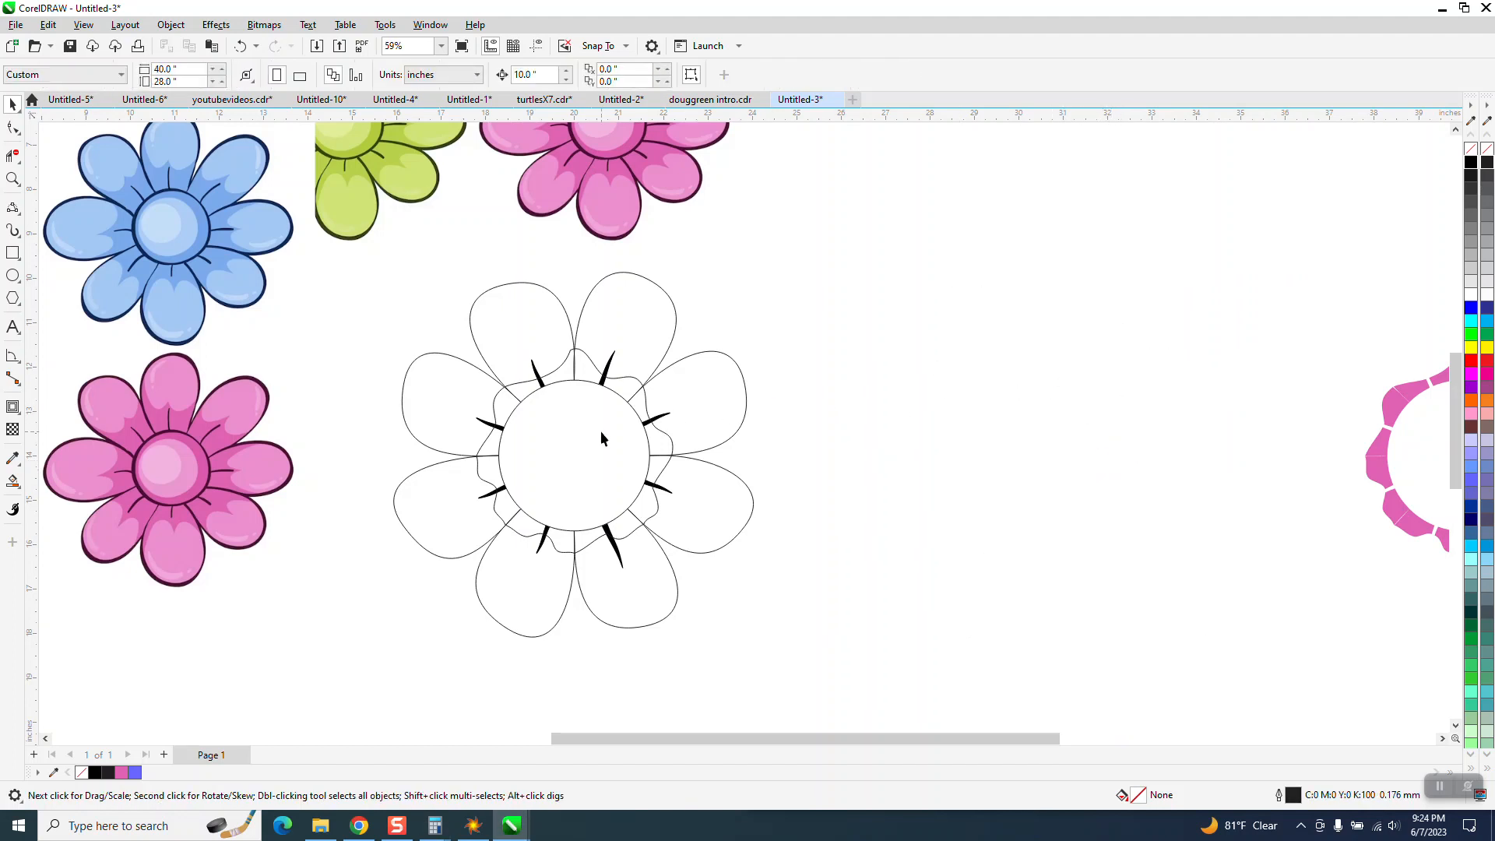
- Set the Smart Fill colour to the light pink #EC8FCE sampled from the pink flower's top petal
left_click(12, 481)
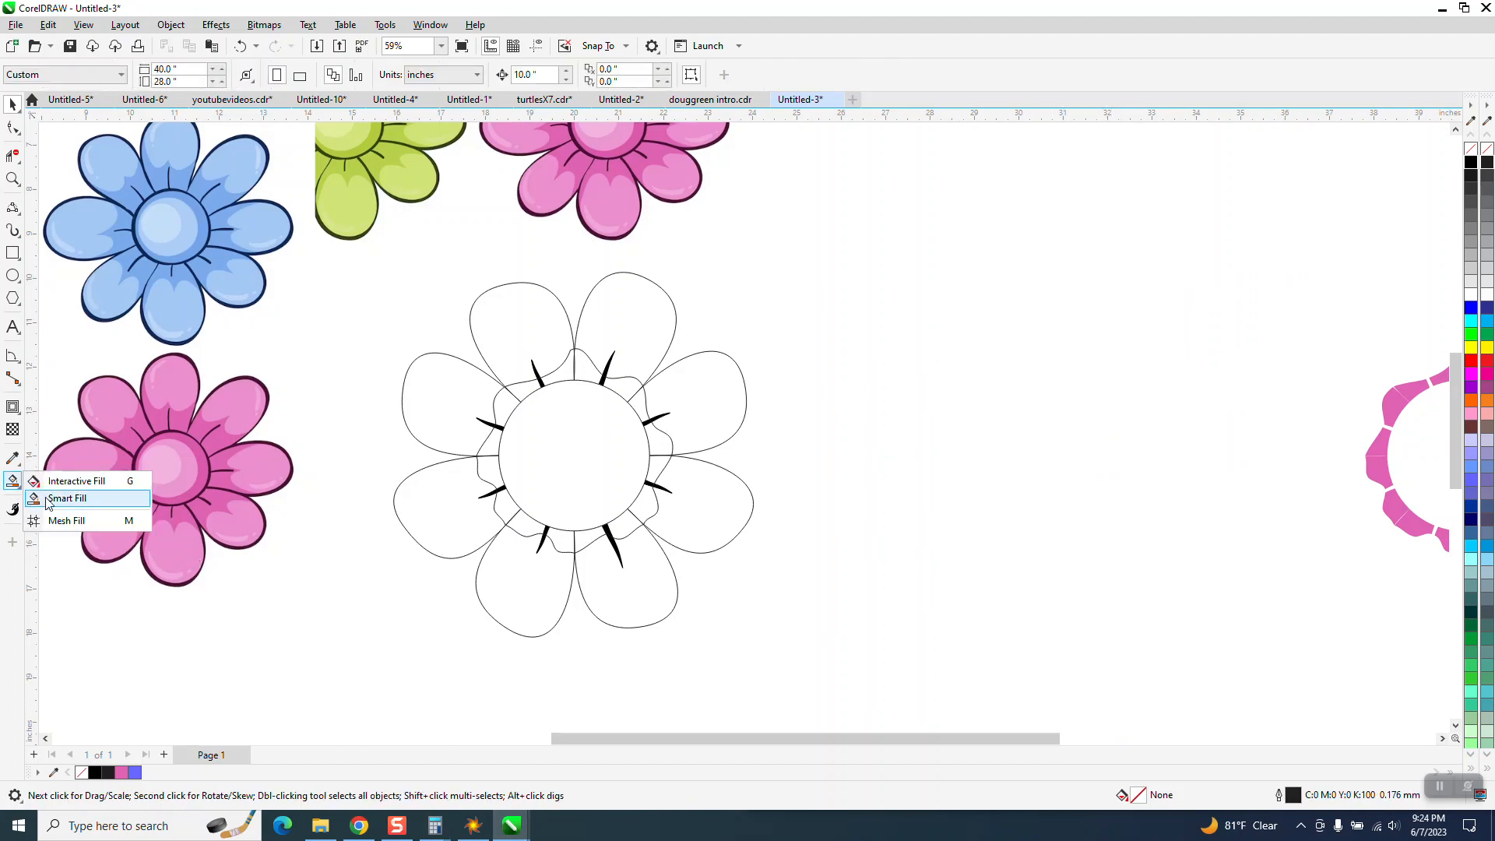
left_click(47, 498)
left_click(177, 75)
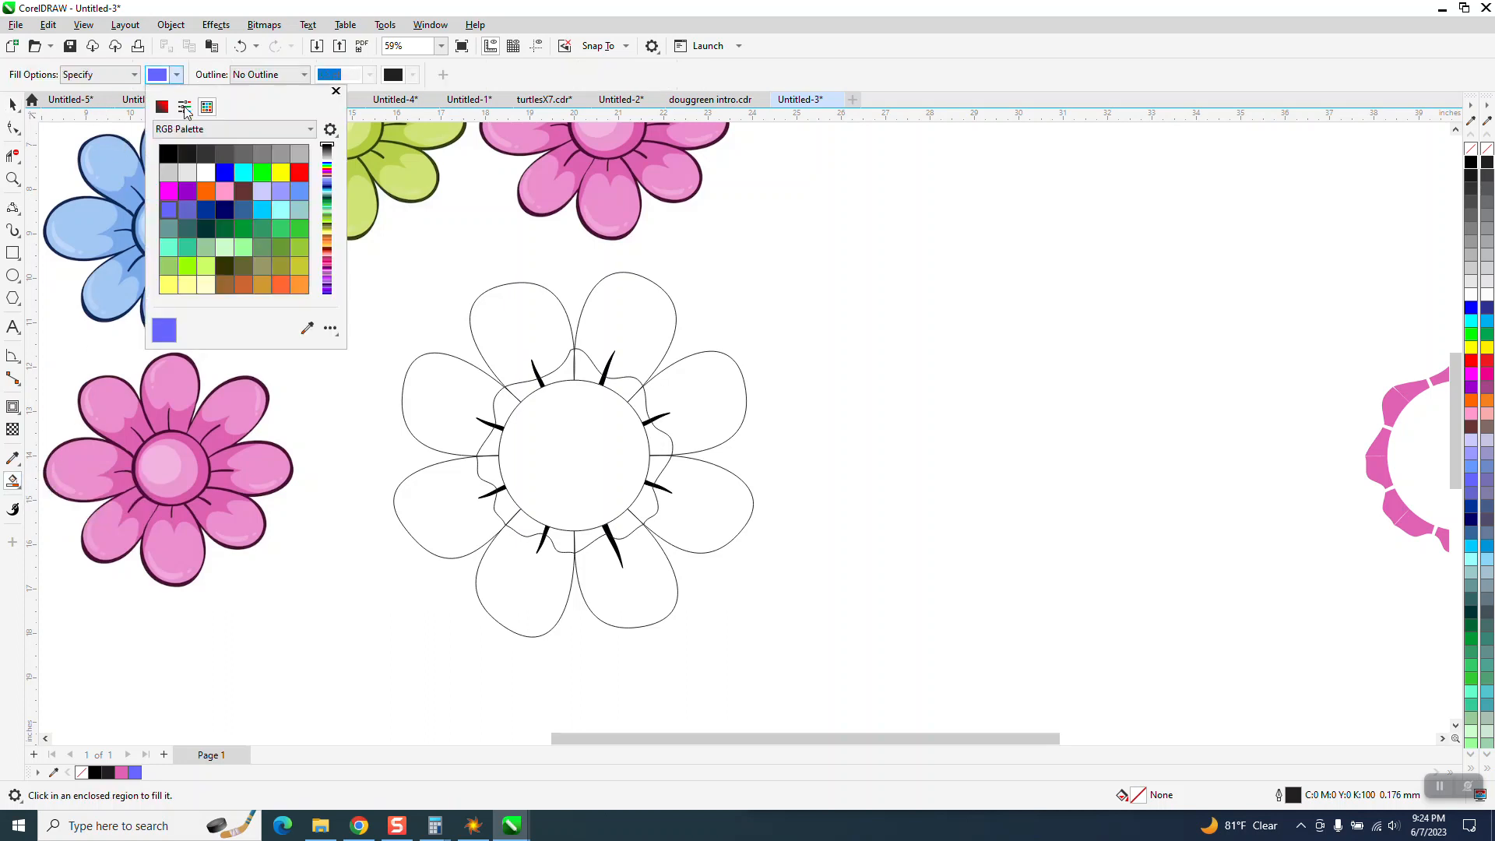
left_click(307, 328)
left_click(173, 383)
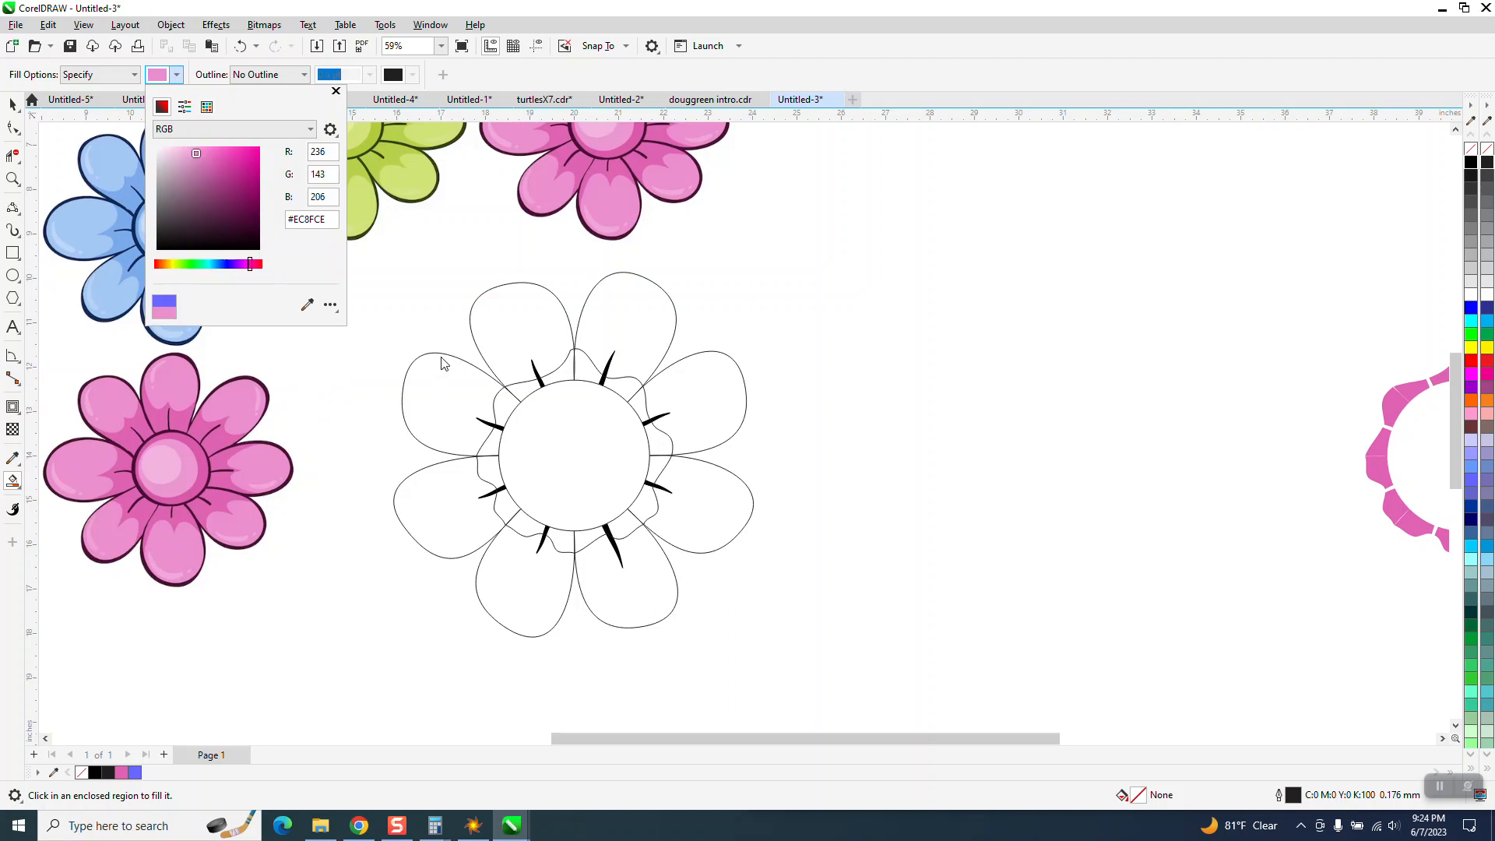
- Fill all eight outlined petals of the traced flower with the light pink using Smart Fill
left_click(500, 335)
left_click(504, 341)
left_click(458, 401)
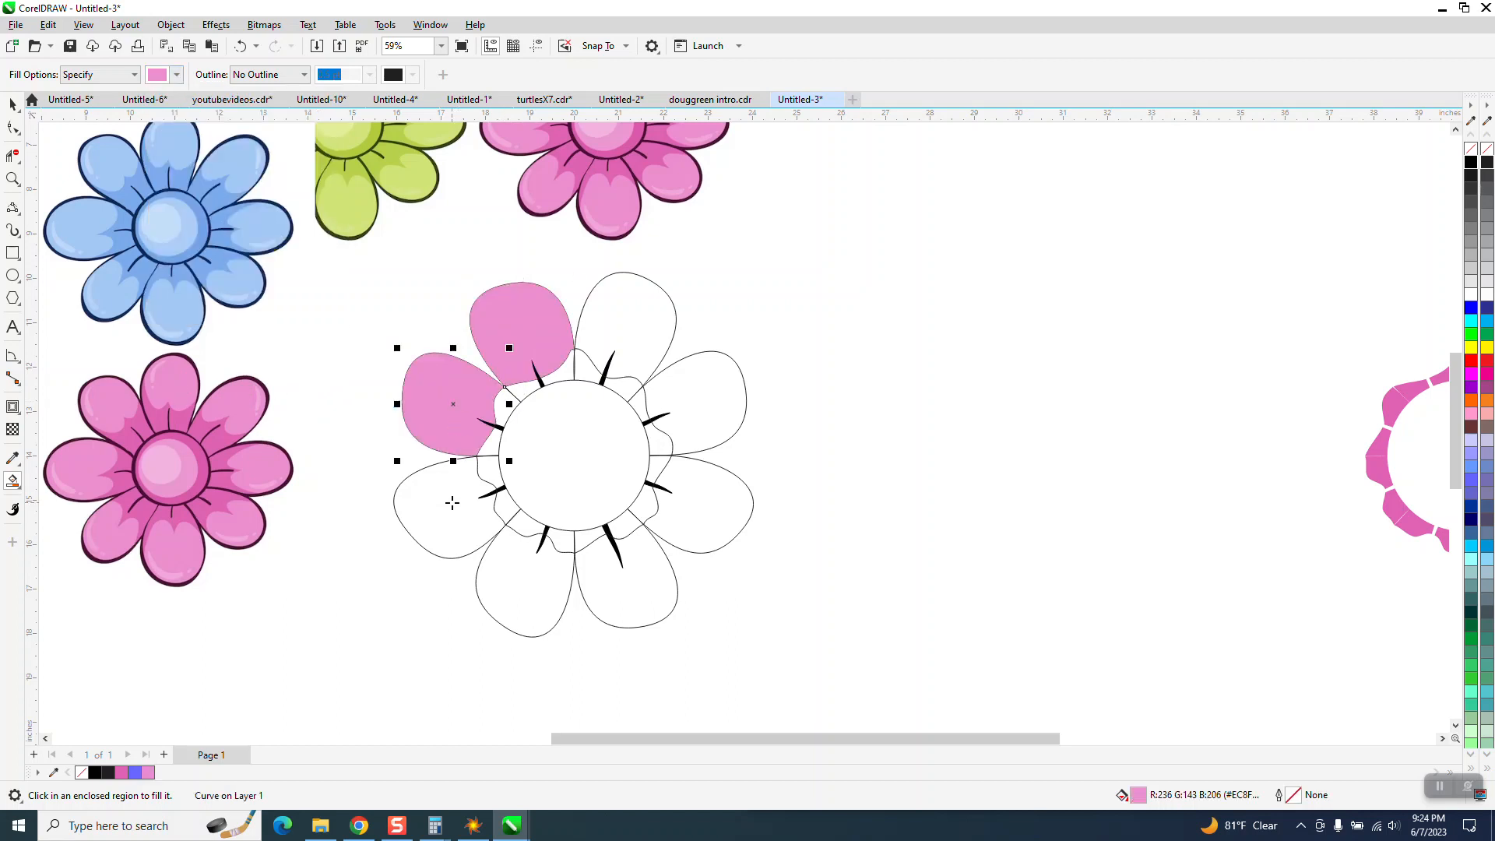
left_click(451, 503)
left_click(524, 573)
left_click(646, 585)
left_click(695, 535)
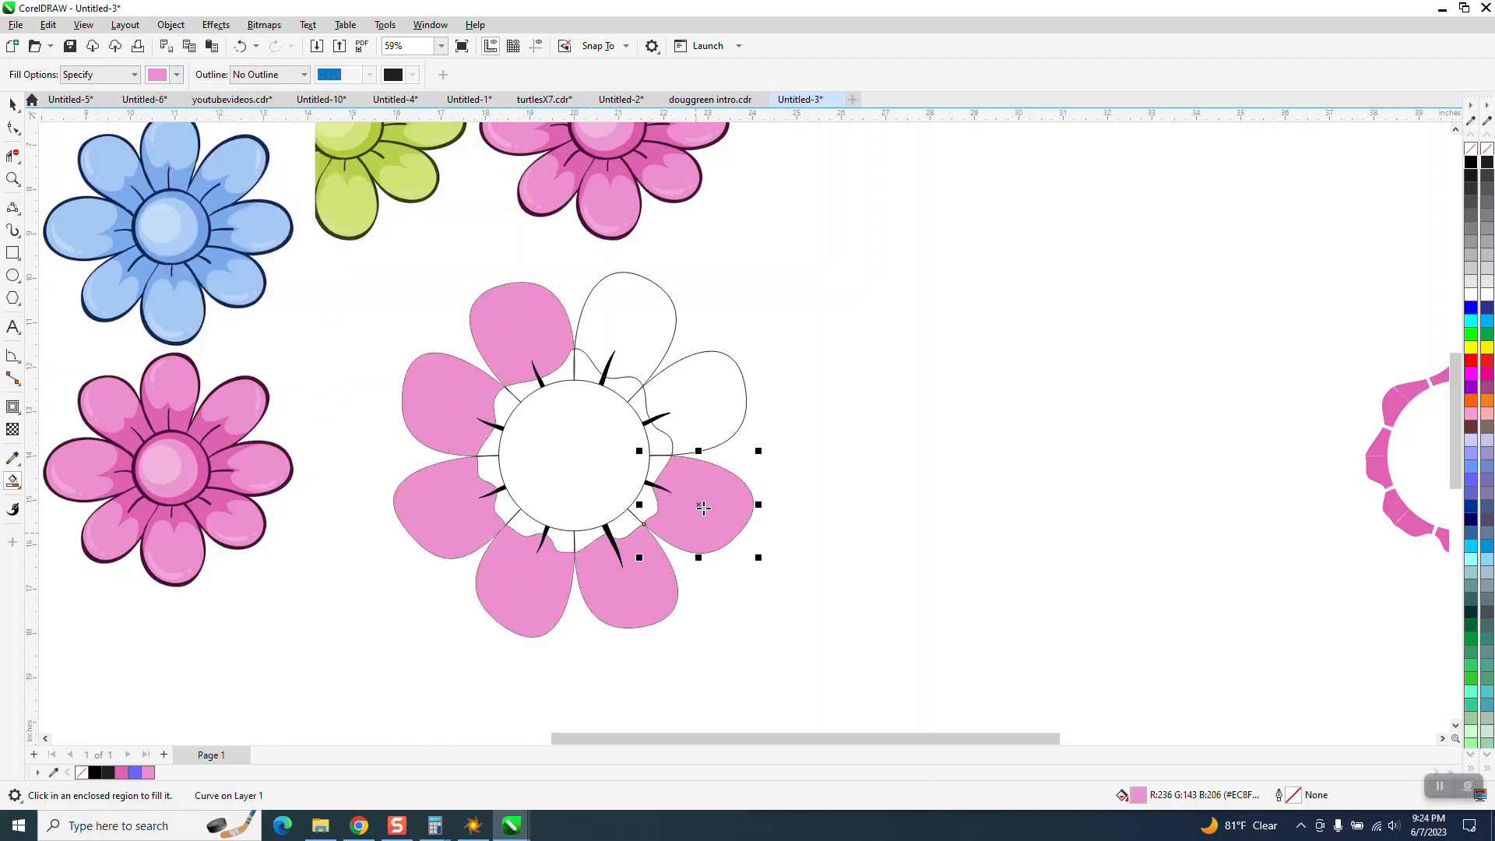
left_click(713, 436)
left_click(591, 303)
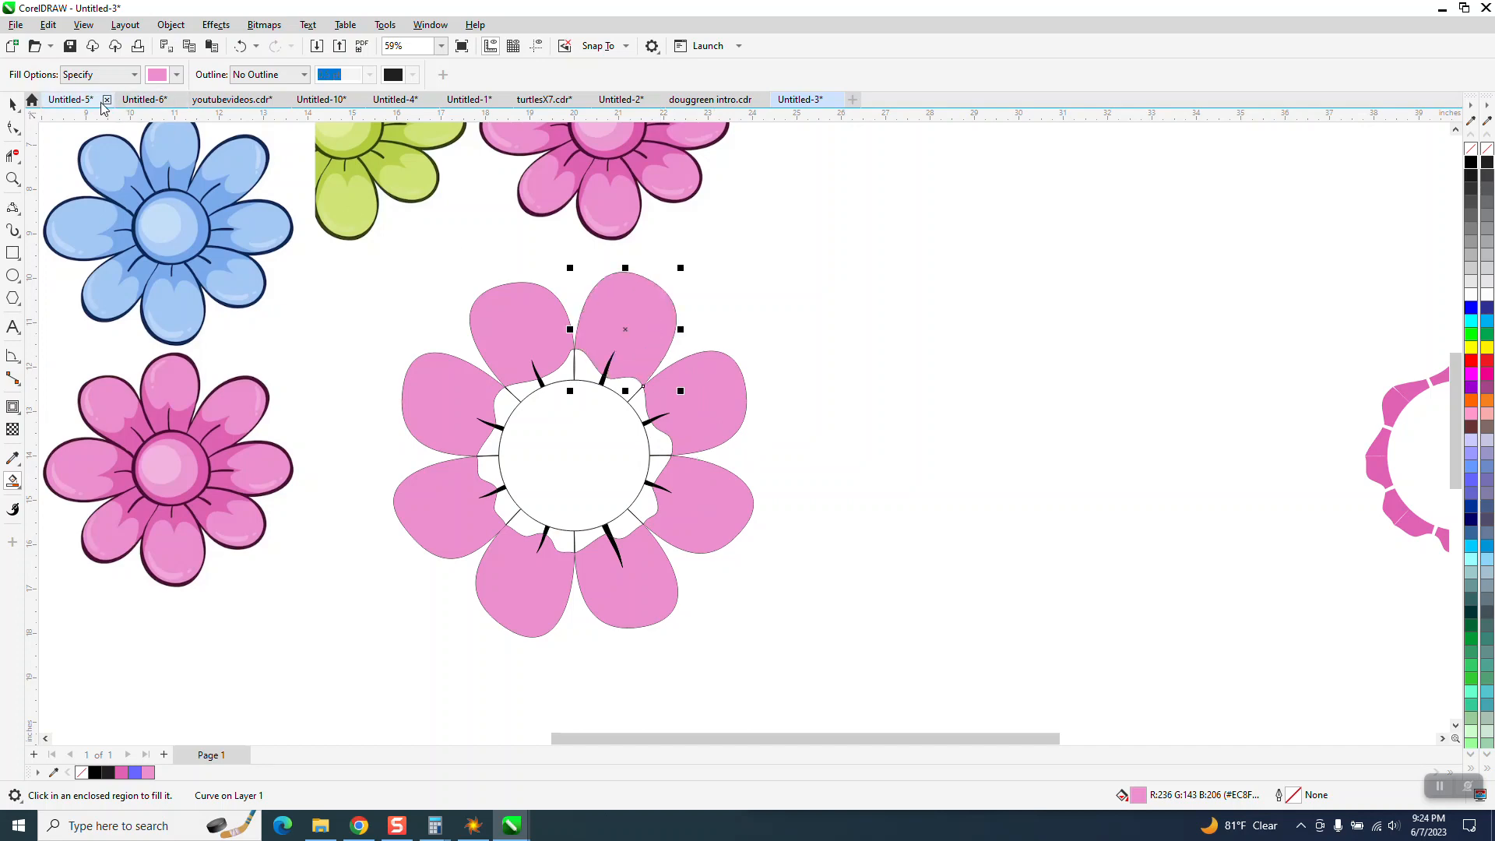
- Move the wavy inner ring outline 10 inches to the right, out of the flower
left_click(13, 104)
left_click(816, 257)
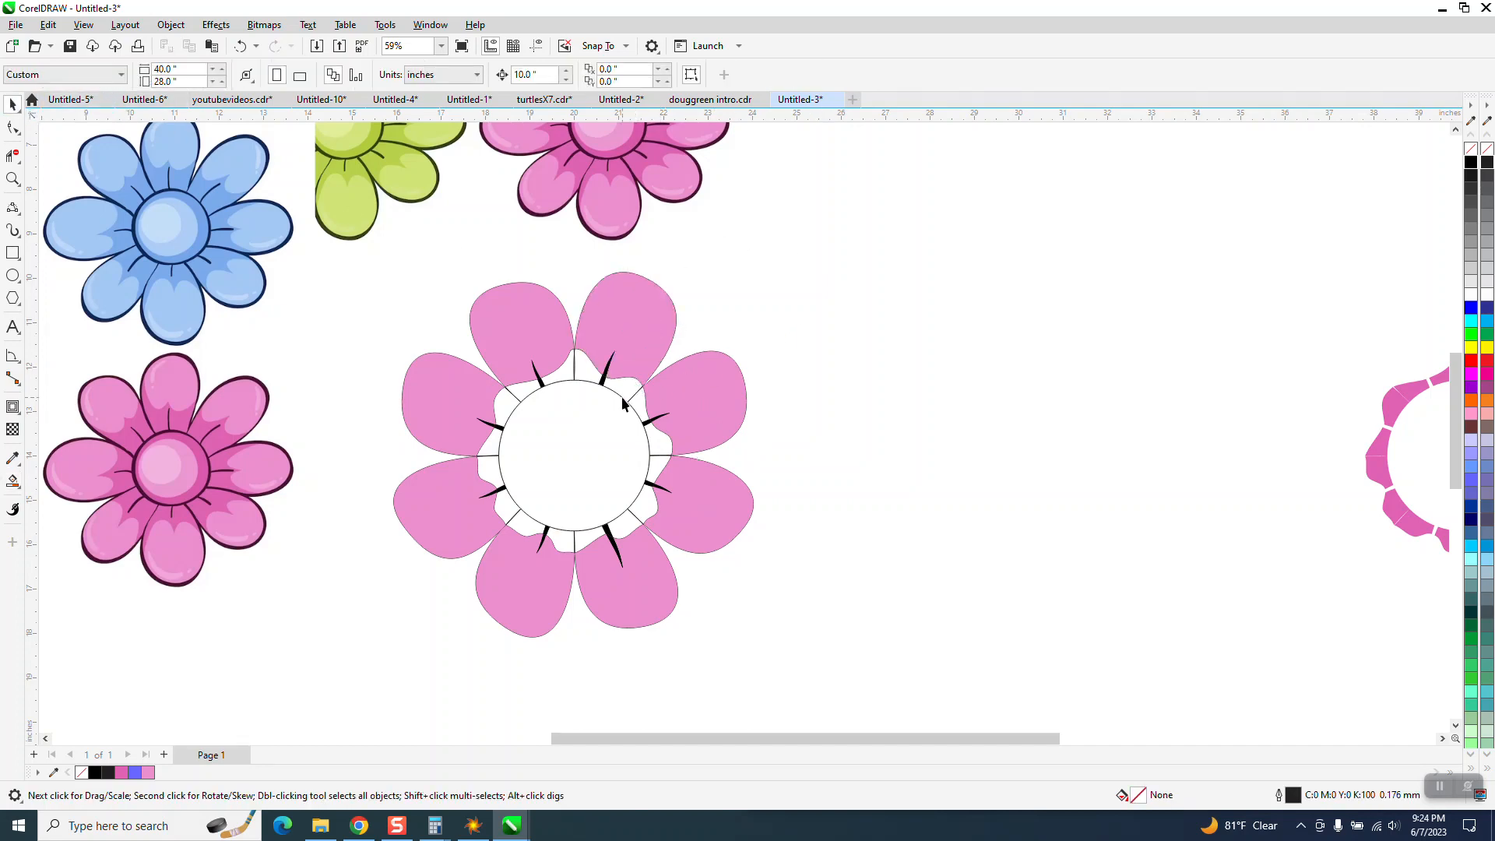
left_click(626, 390)
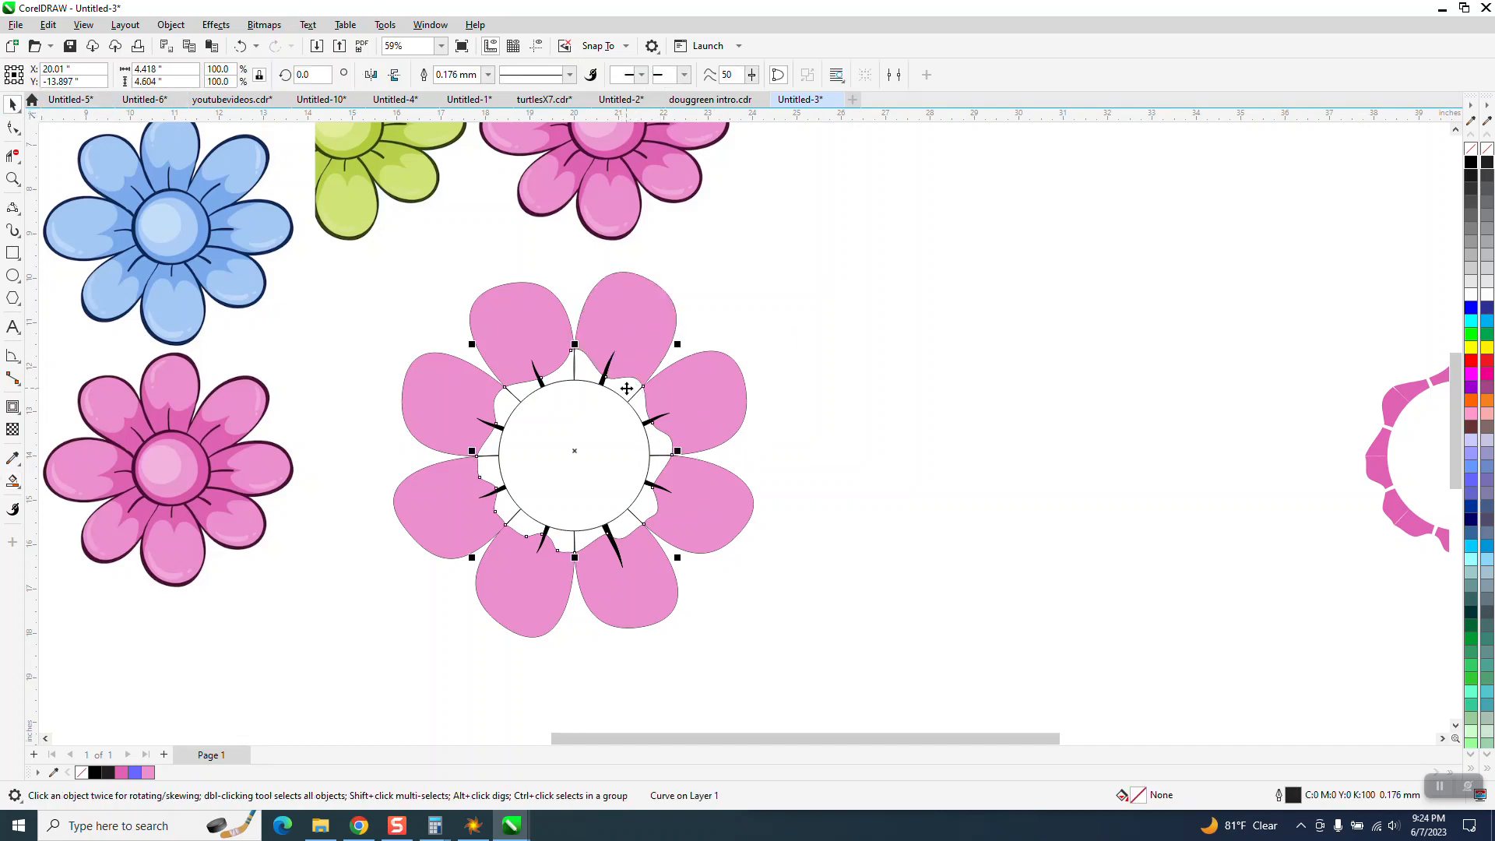
key("Right")
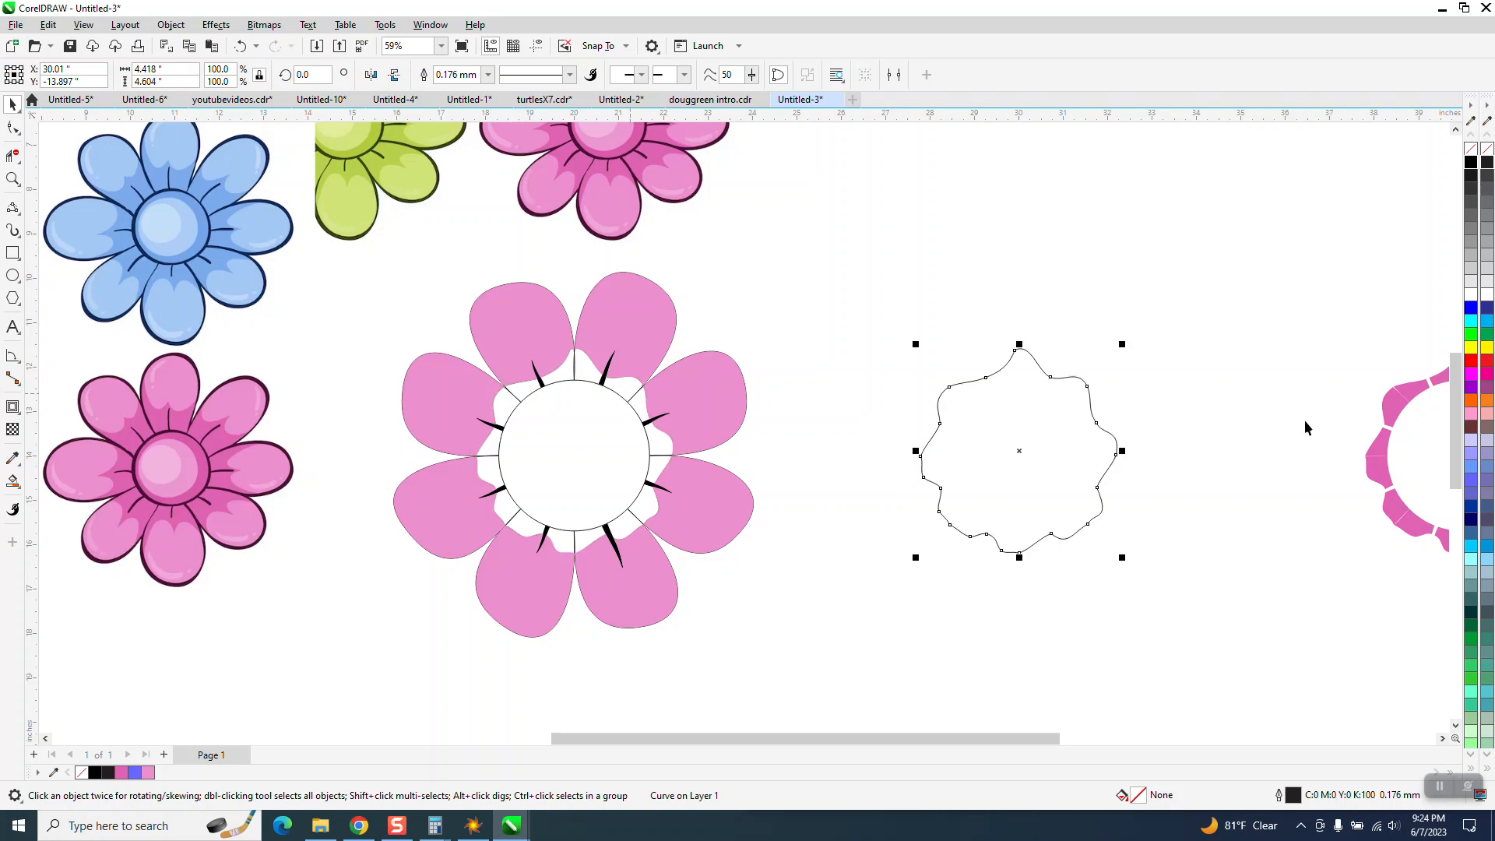
- Move all the dark pink ring pieces 20 inches to the left, back into the middle of the flower
scroll(1305, 421, "down", 2)
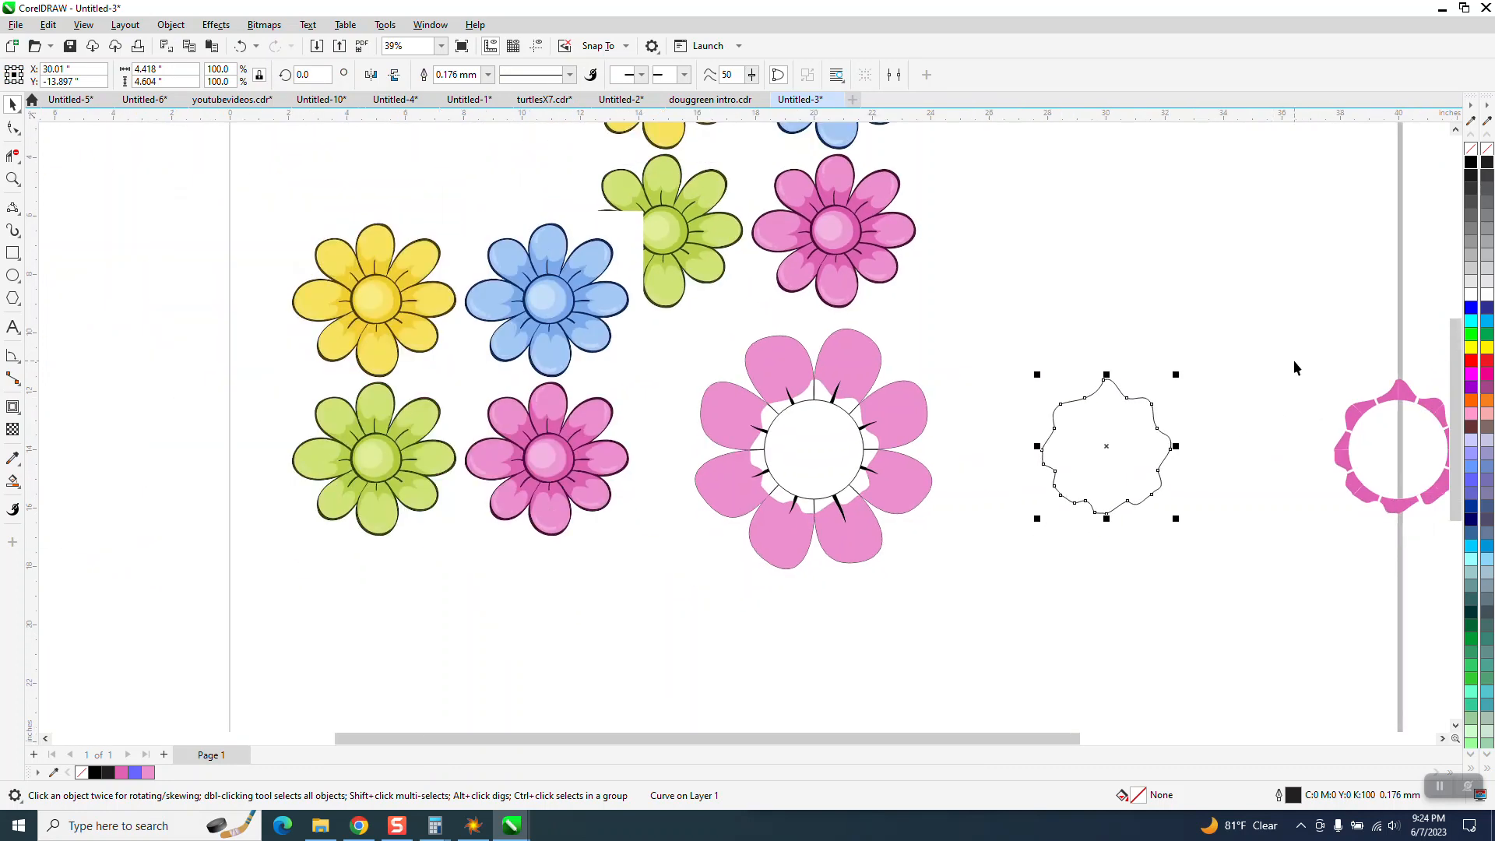
left_click_drag(1297, 350, 1386, 559)
key("Left")
key("Left")
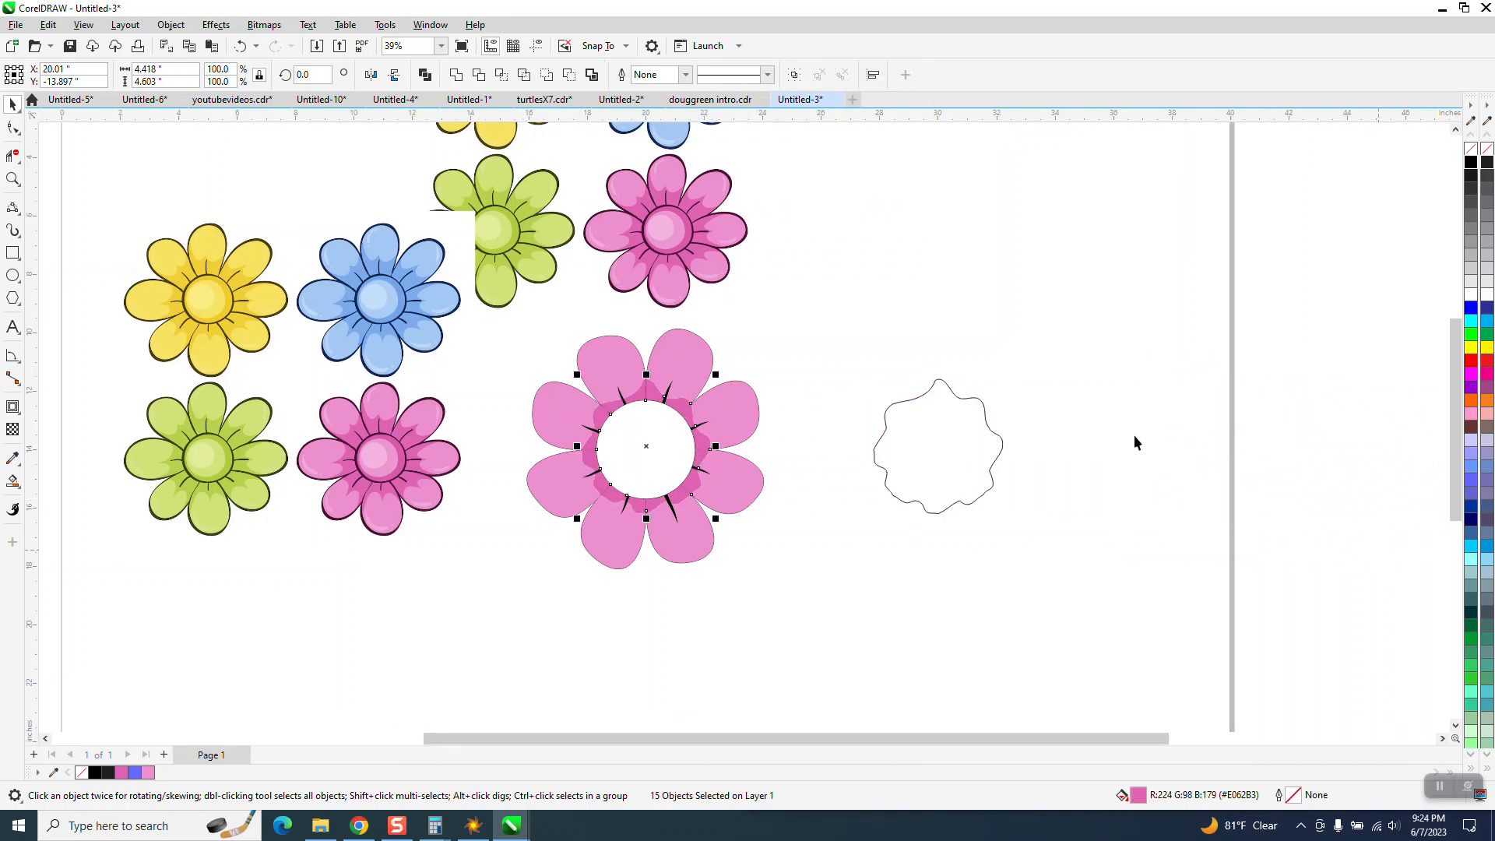
left_click(989, 339)
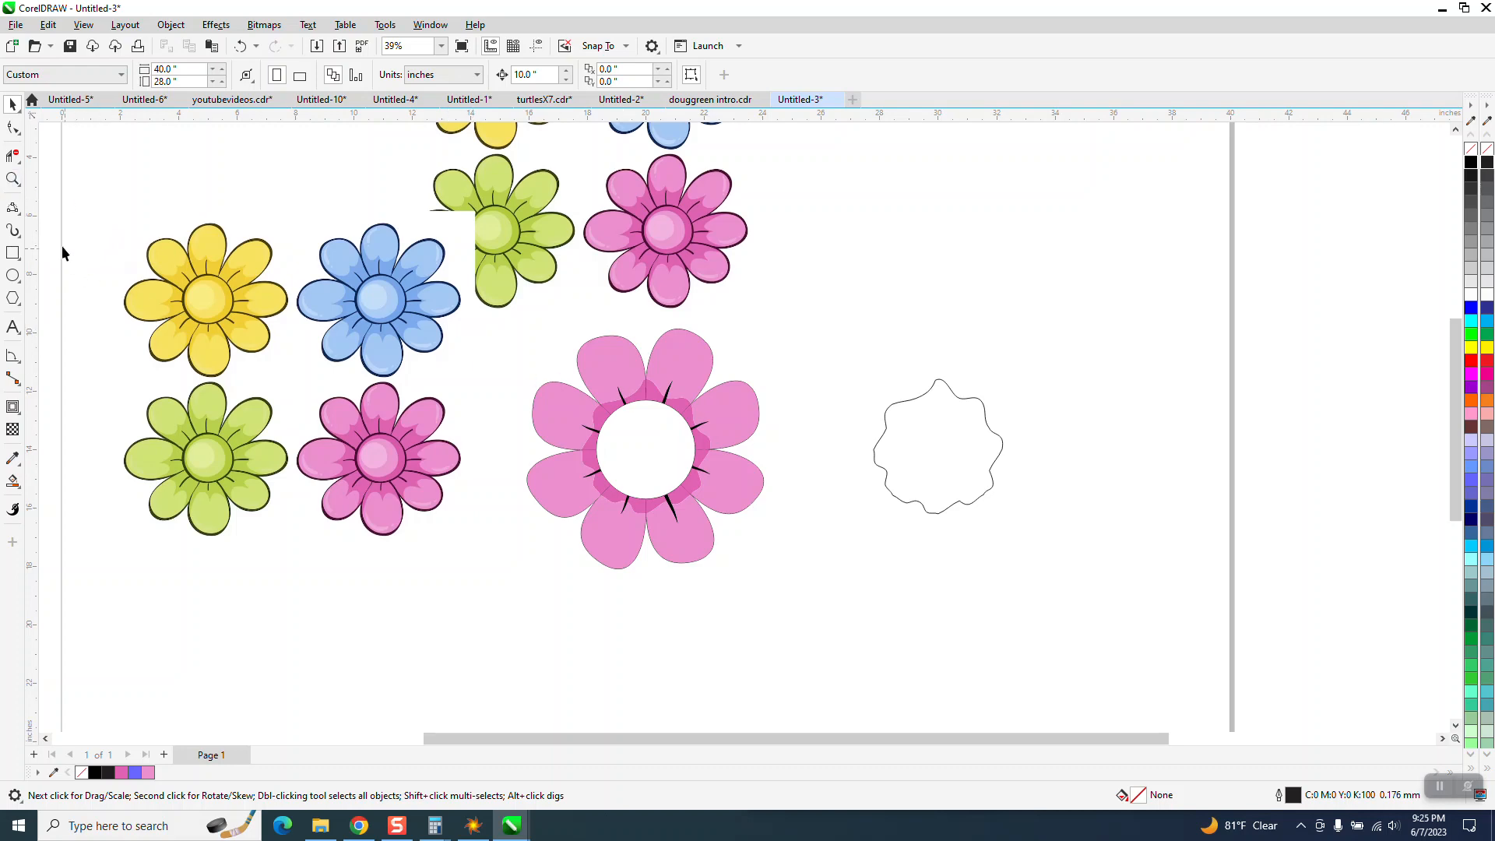
- Set the Smart Fill colour to the dark pink #DB59AB sampled from the pink reference flower's centre, and try it on the empty centre circle
left_click(12, 179)
left_click_drag(517, 377, 884, 527)
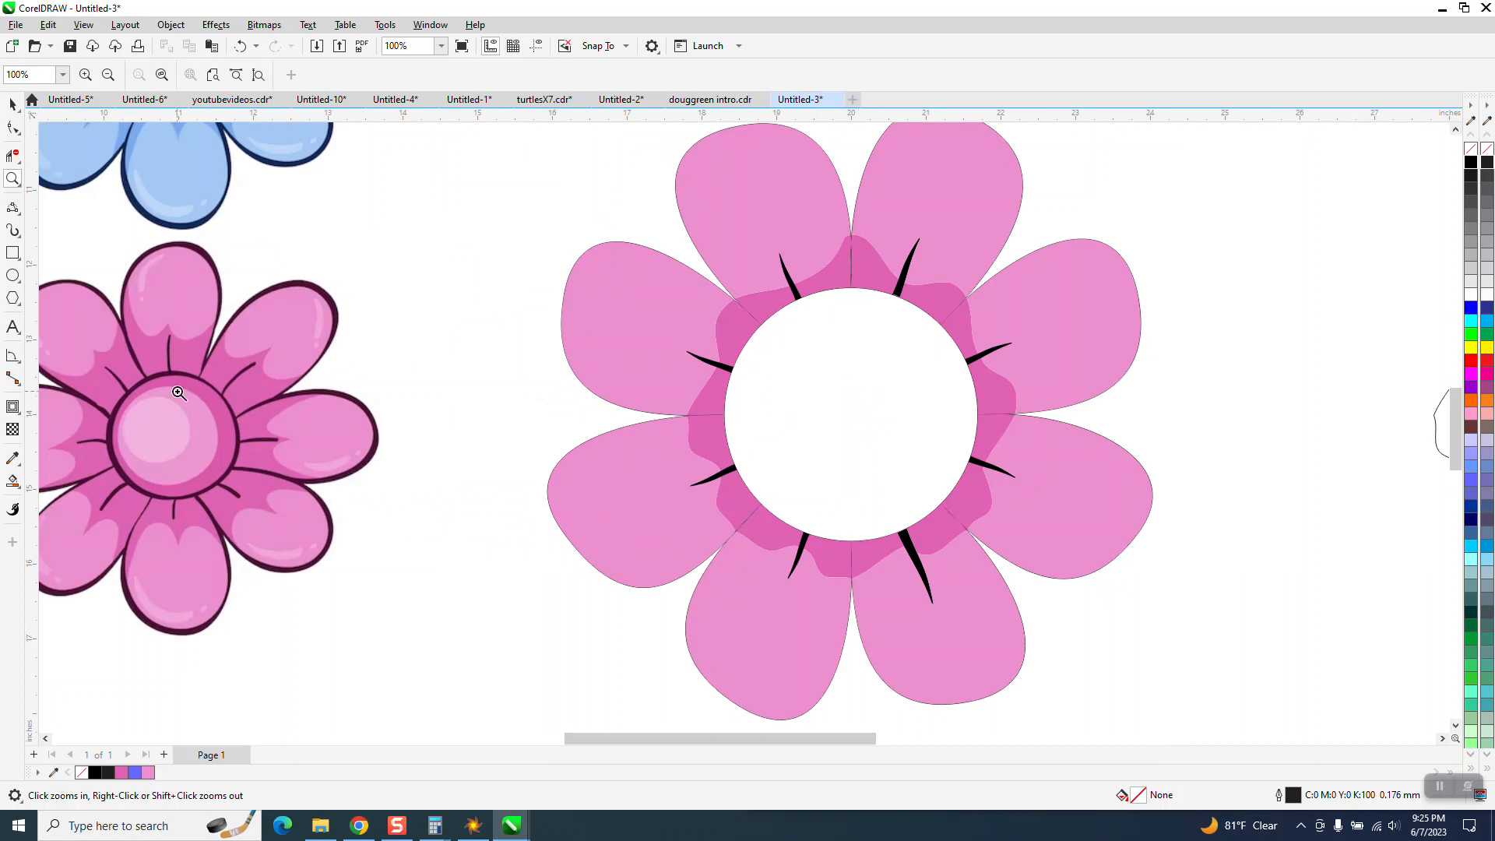
left_click(13, 481)
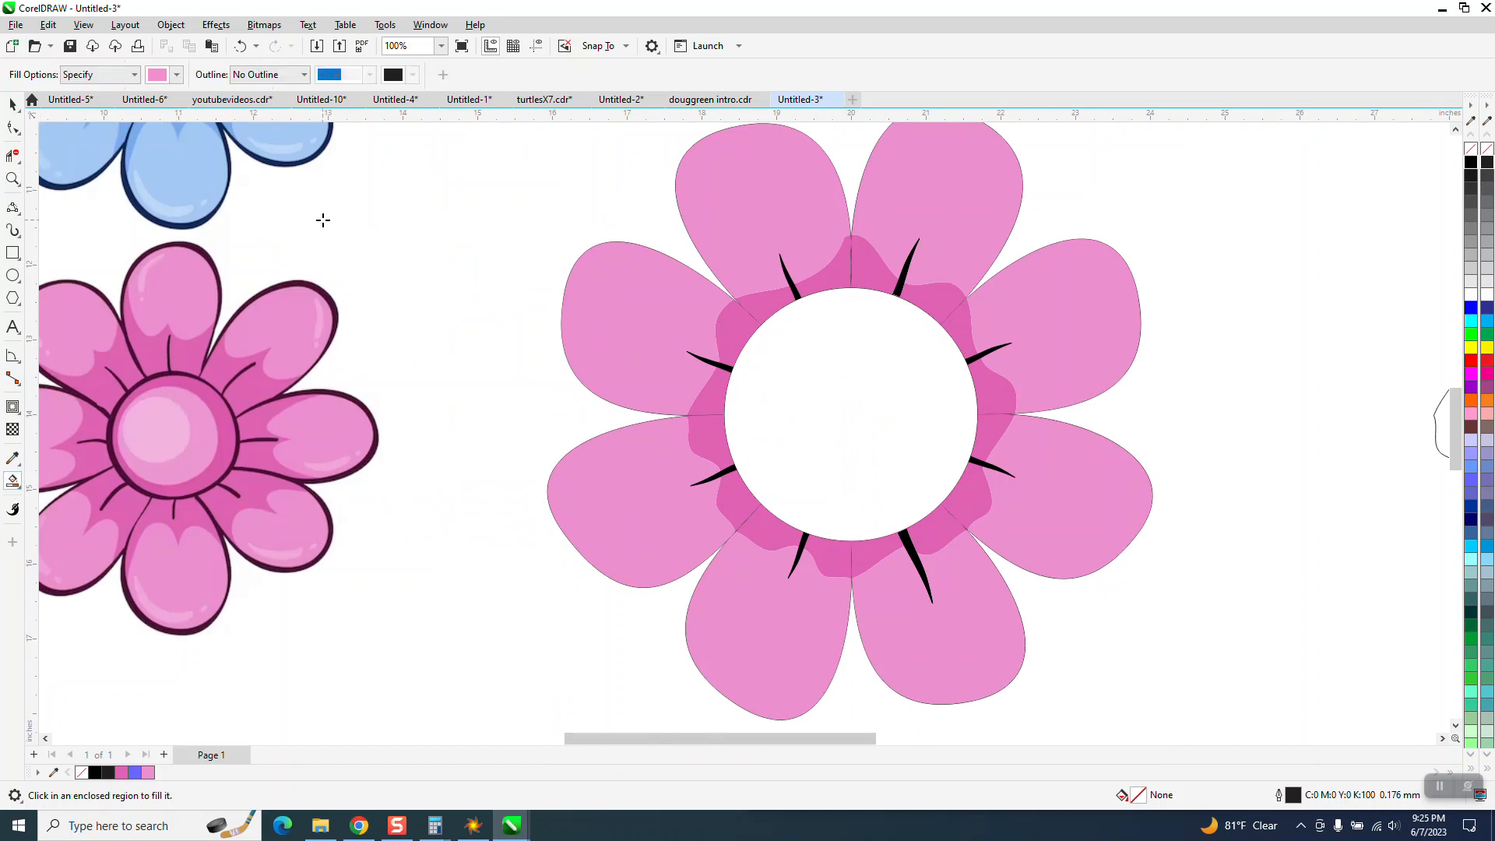
left_click(176, 75)
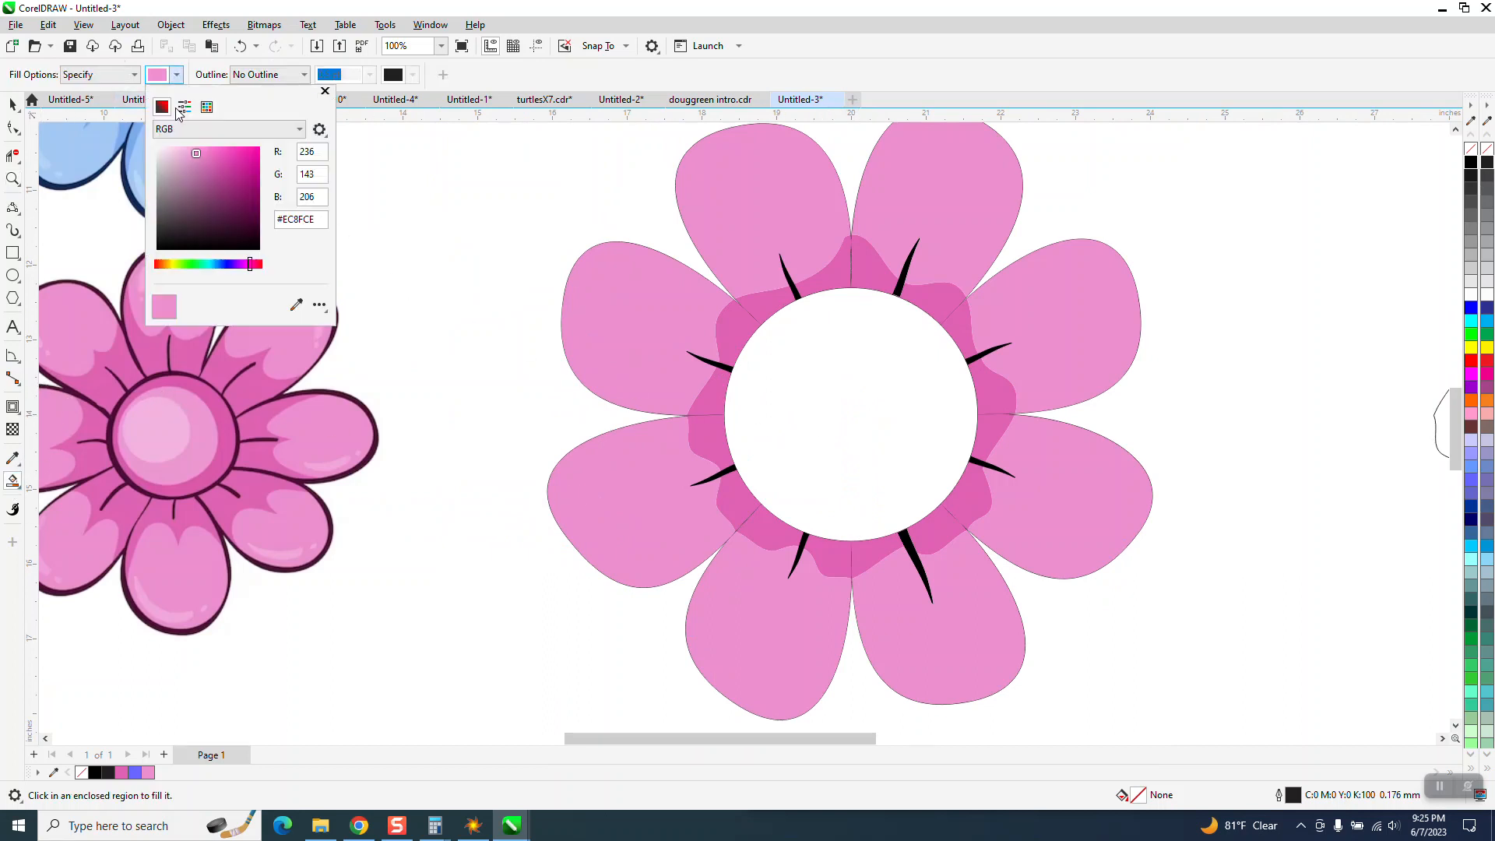
left_click(296, 304)
left_click(222, 392)
left_click(856, 418)
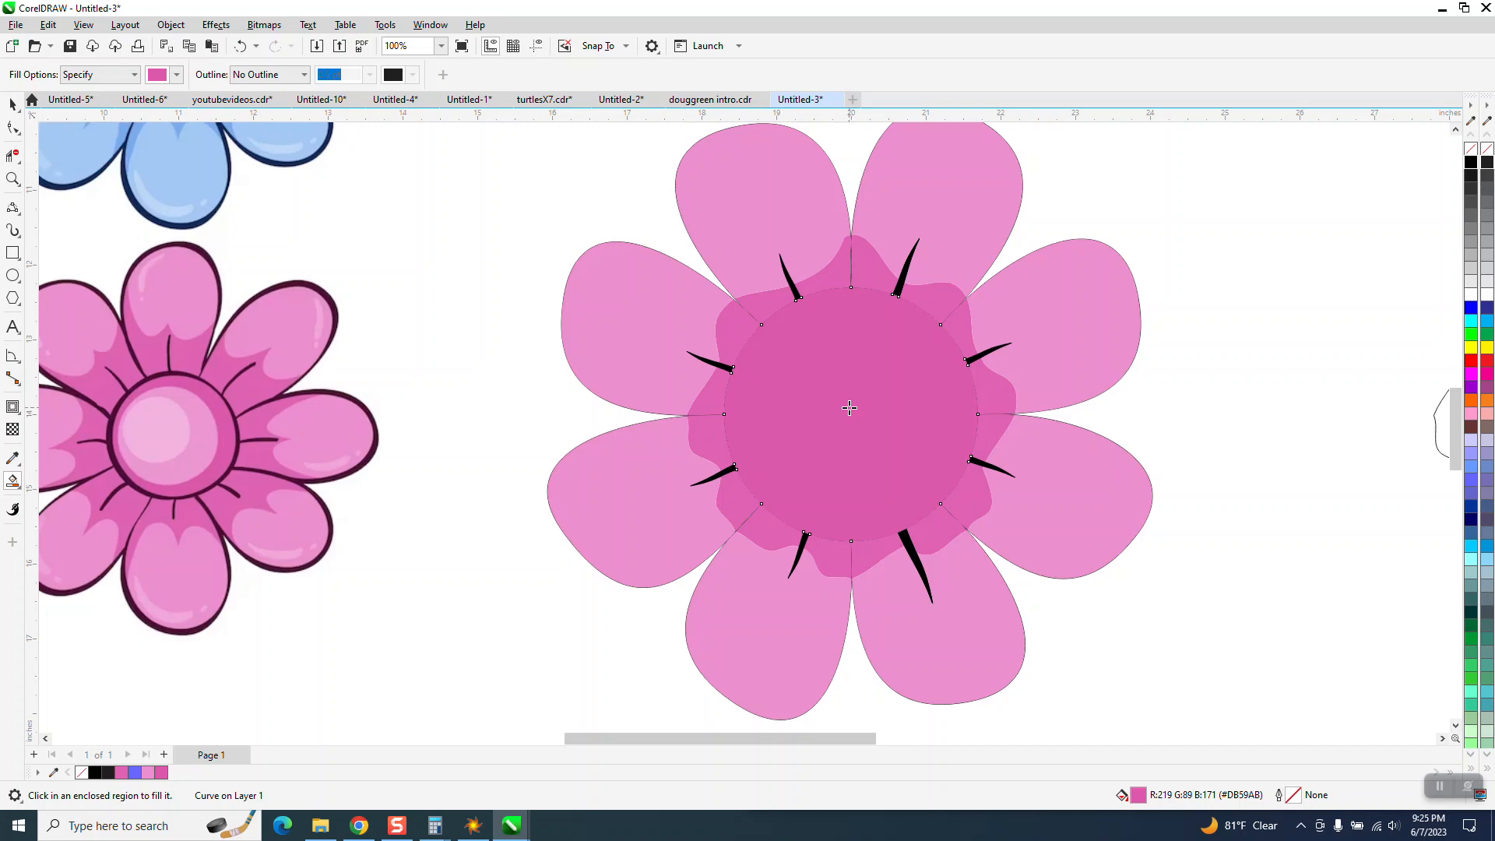
left_click(240, 46)
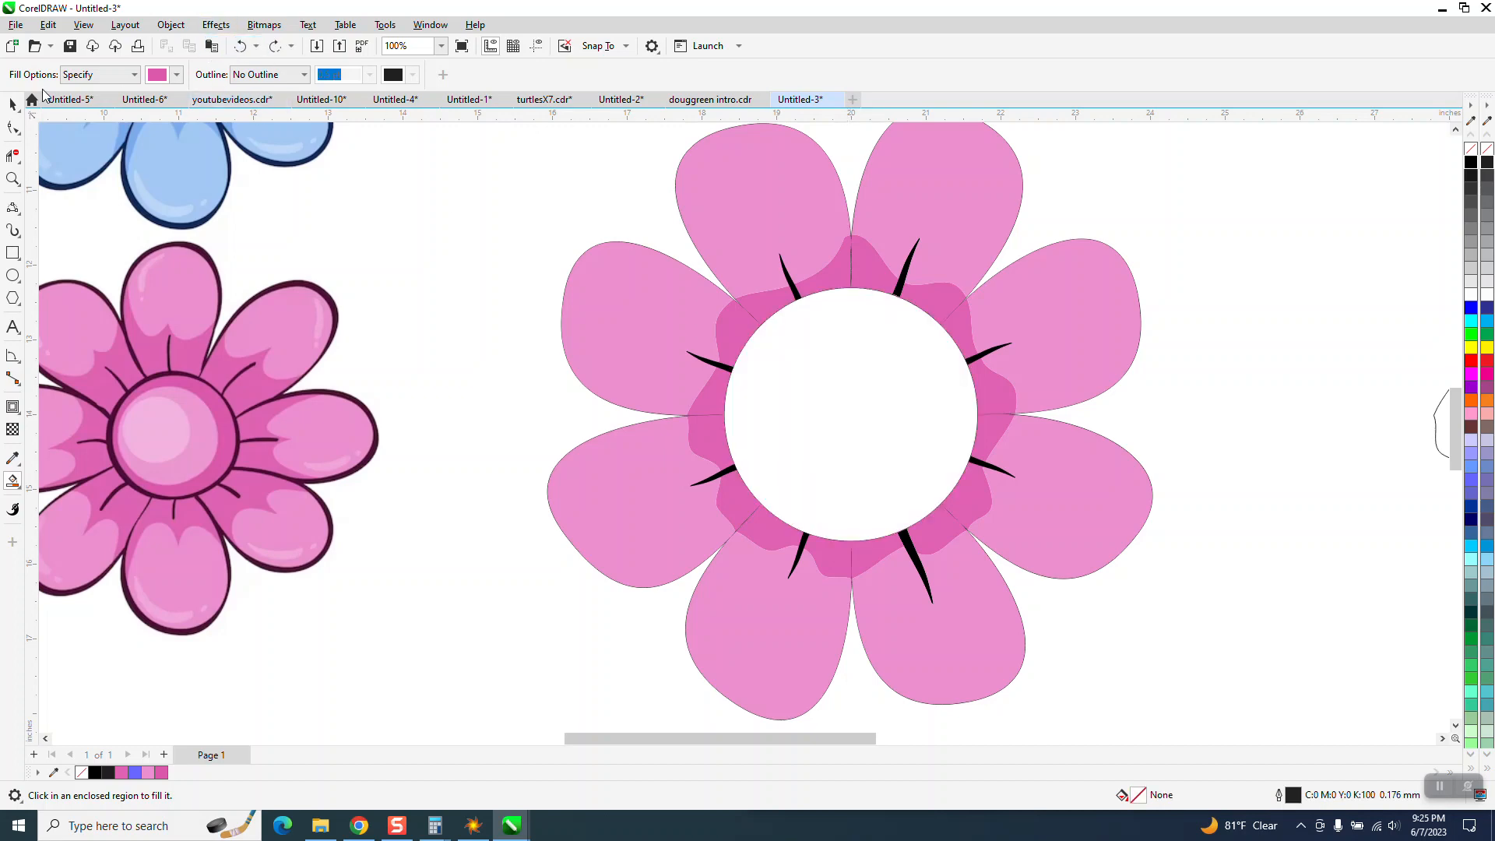
- Give the flower's centre circle a black outline 2.5 mm wide
left_click(12, 104)
left_click(895, 372)
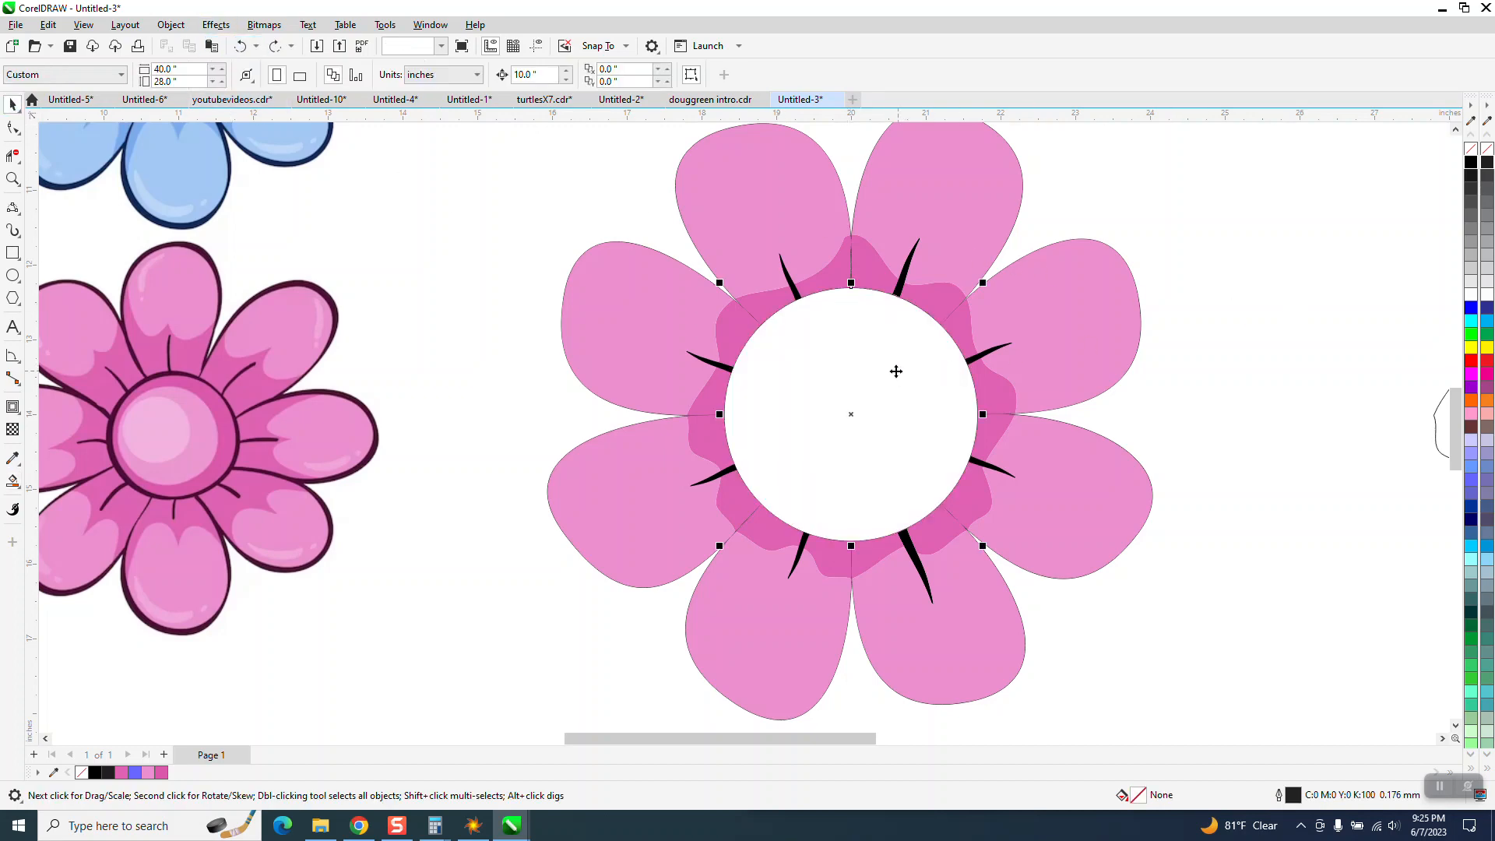
right_click(1471, 163)
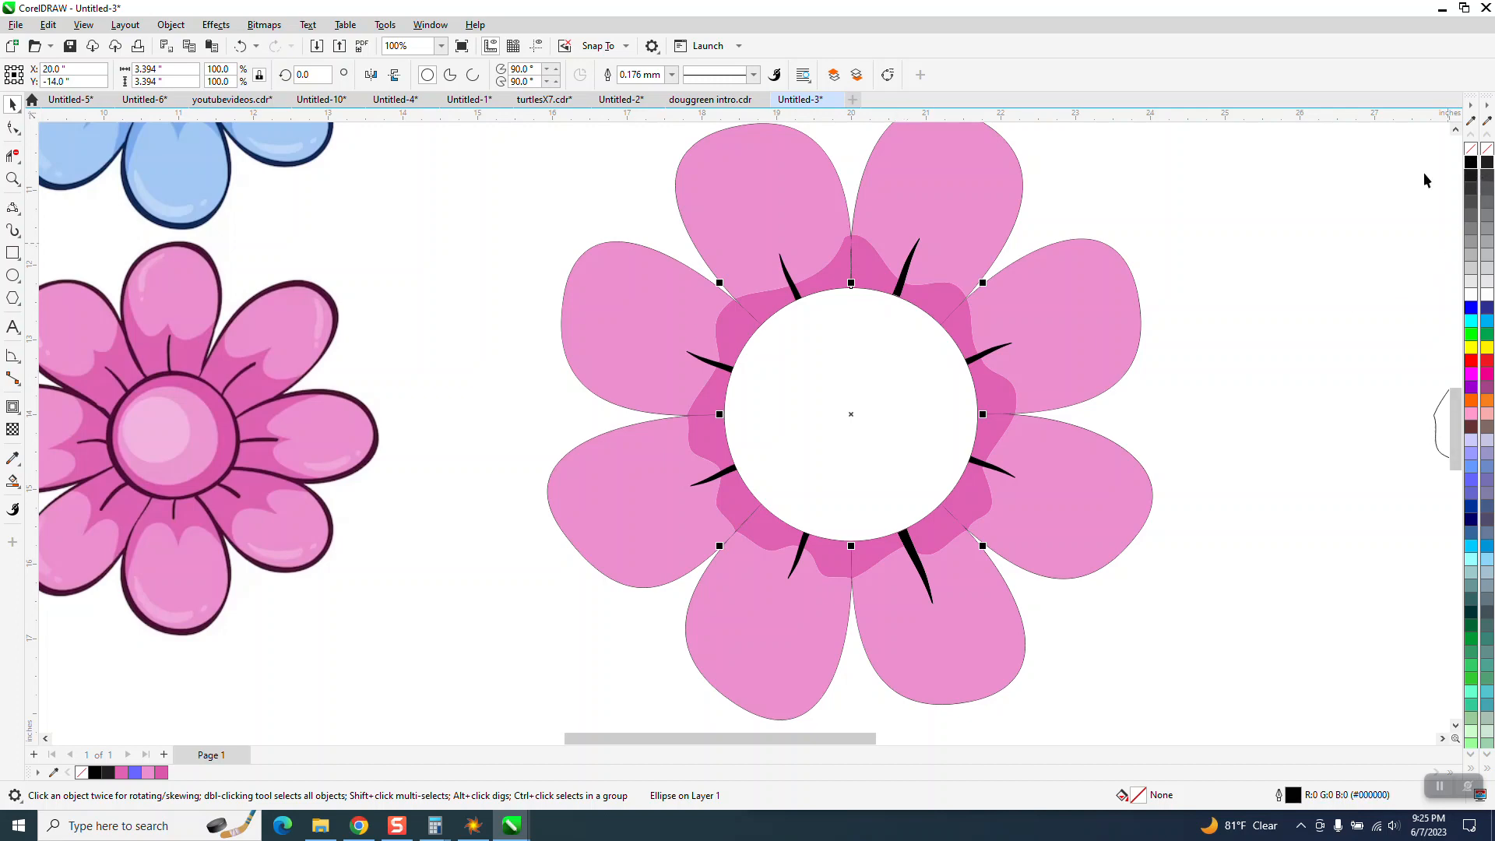
left_click(671, 75)
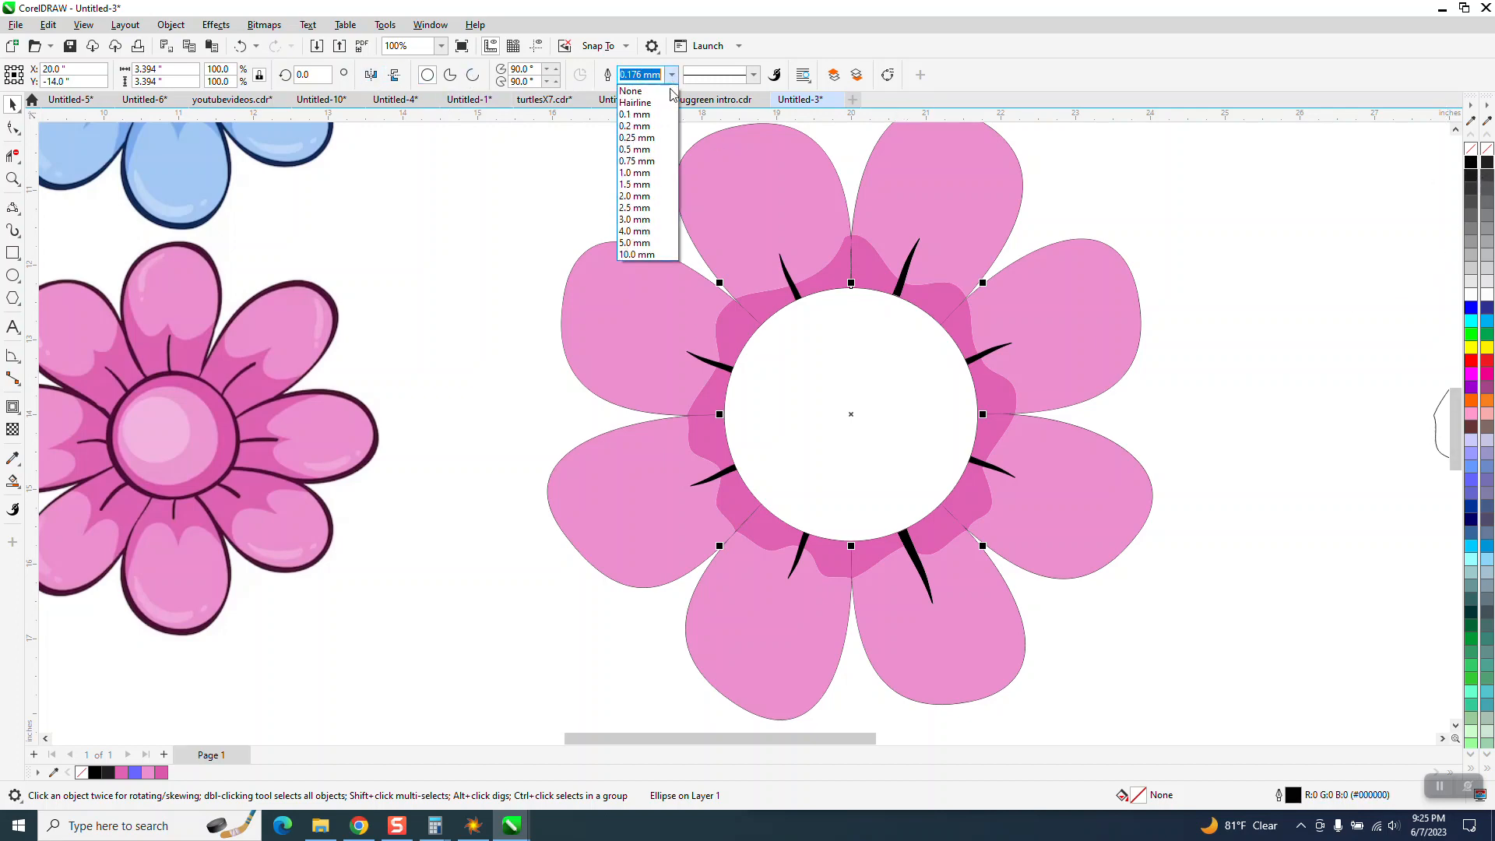
left_click(642, 208)
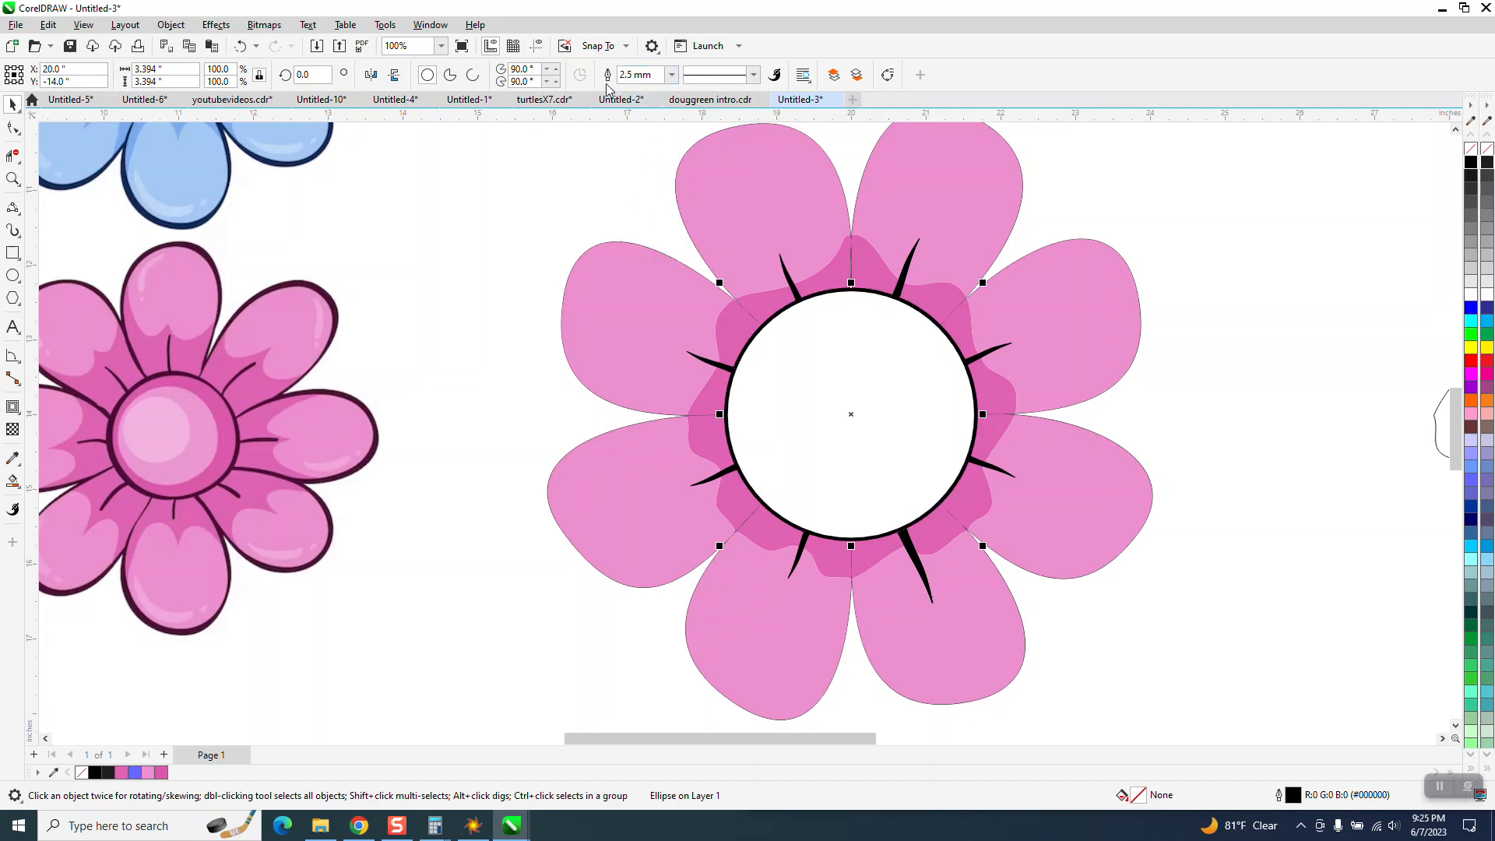
left_click(671, 74)
left_click(645, 208)
- Change the default outline width units for graphic objects from millimetres to points
left_click(552, 170)
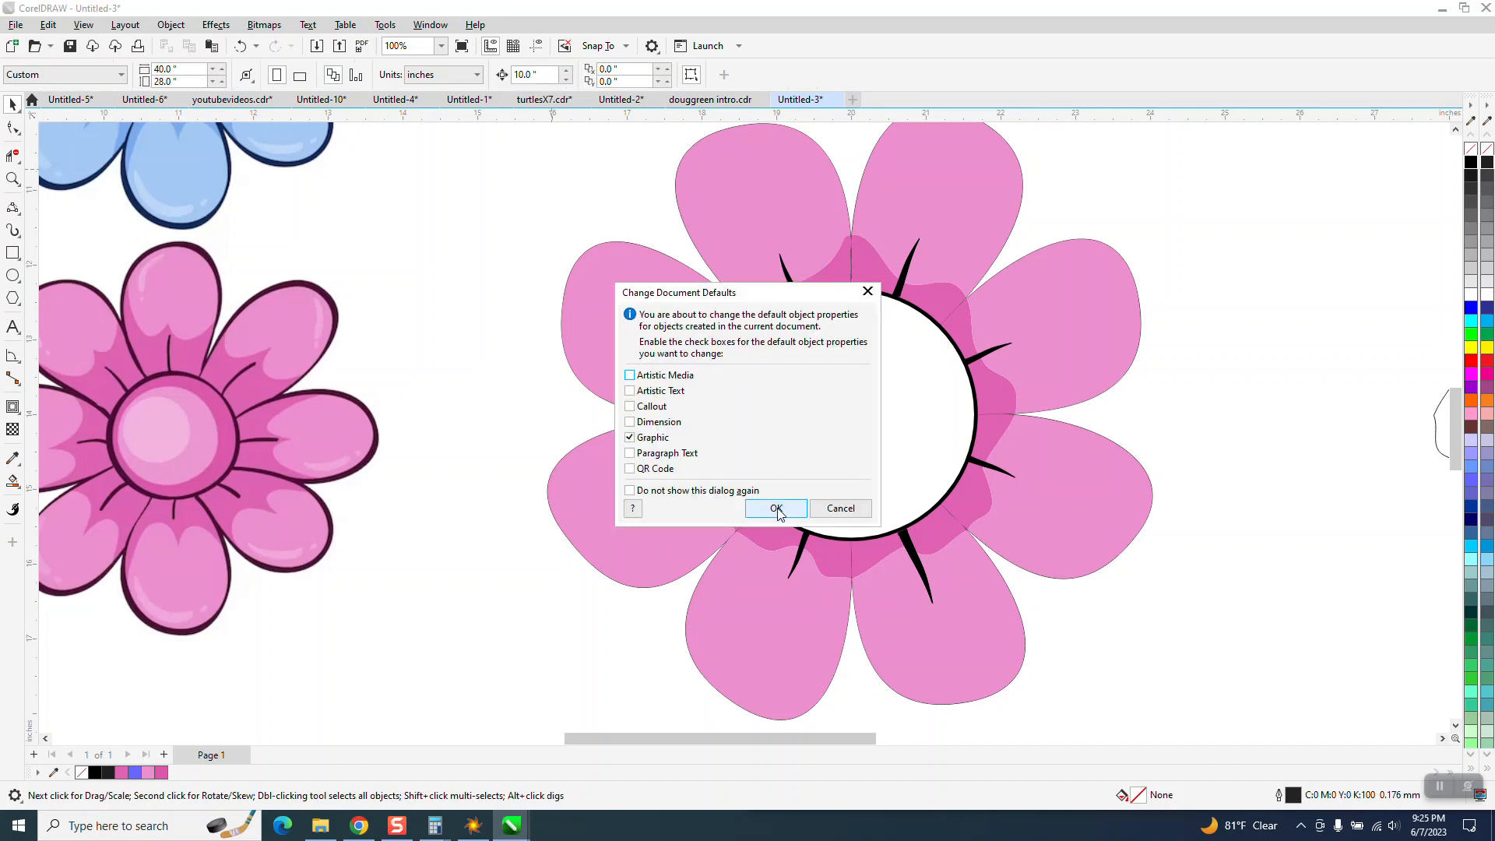
left_click(776, 508)
left_click(722, 313)
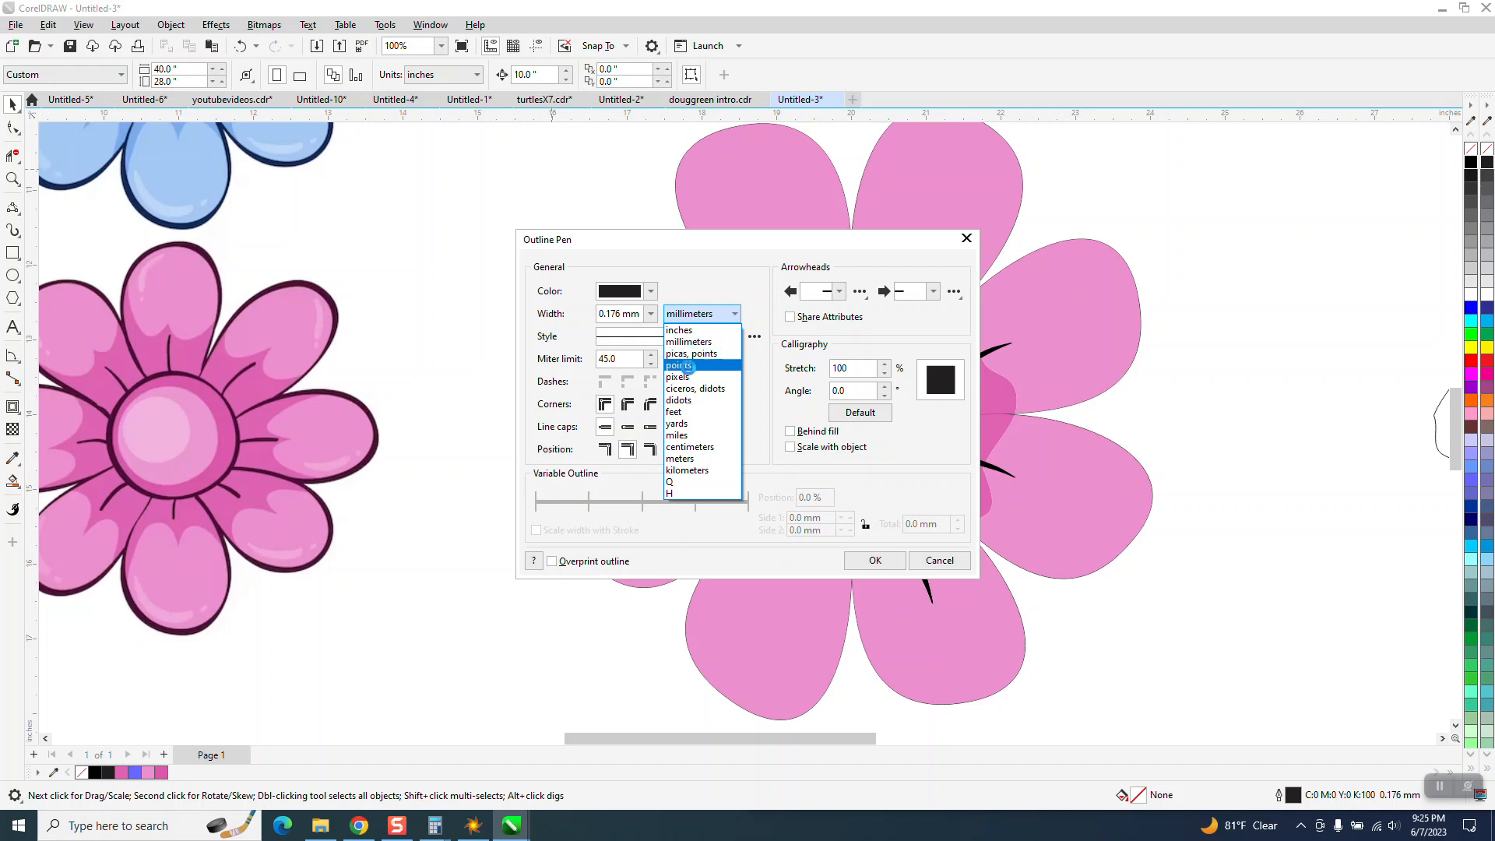
left_click(687, 366)
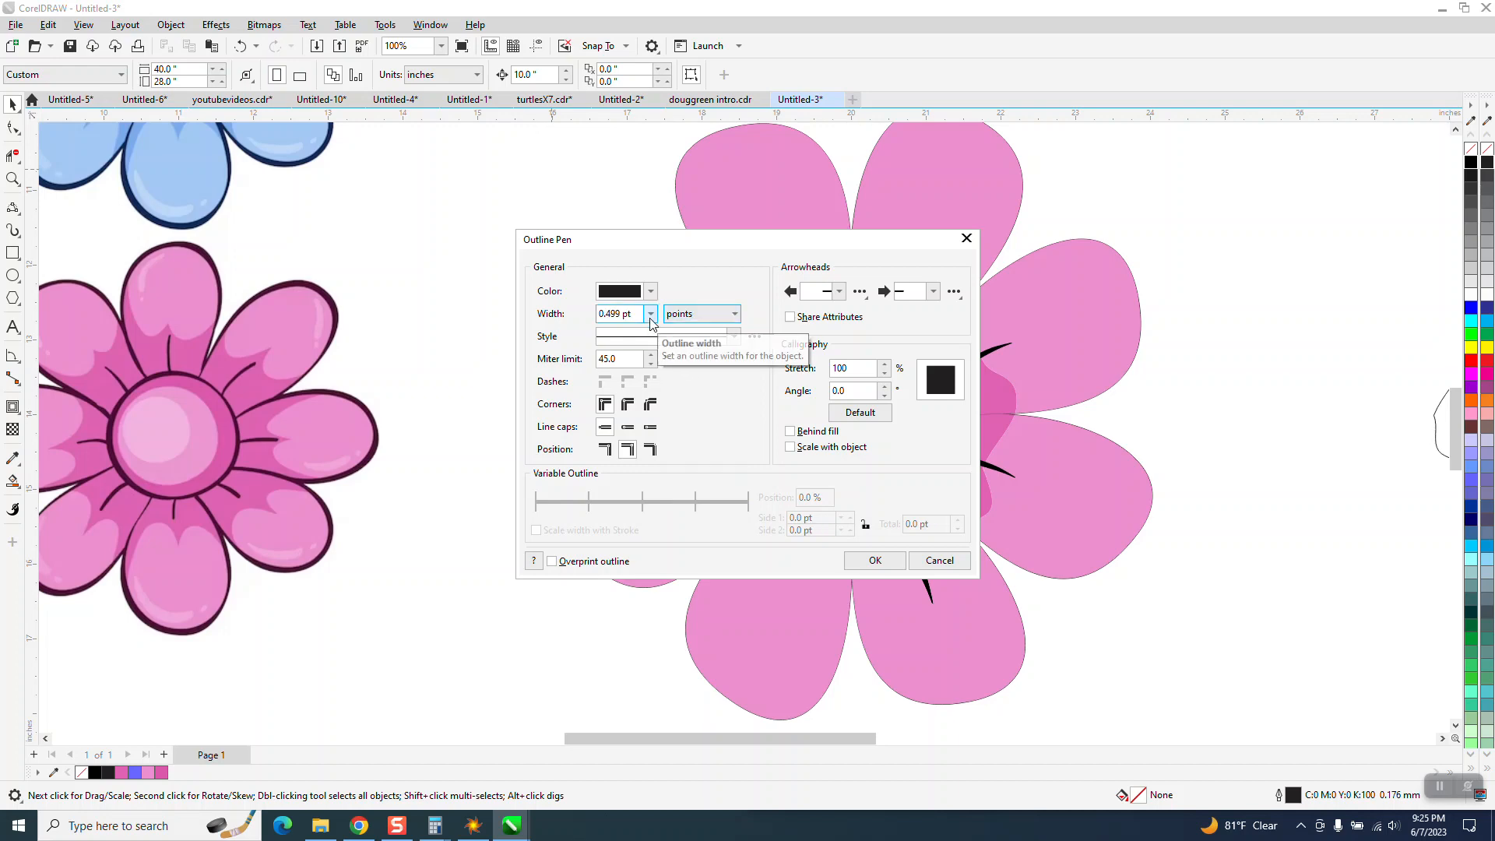
left_click(873, 558)
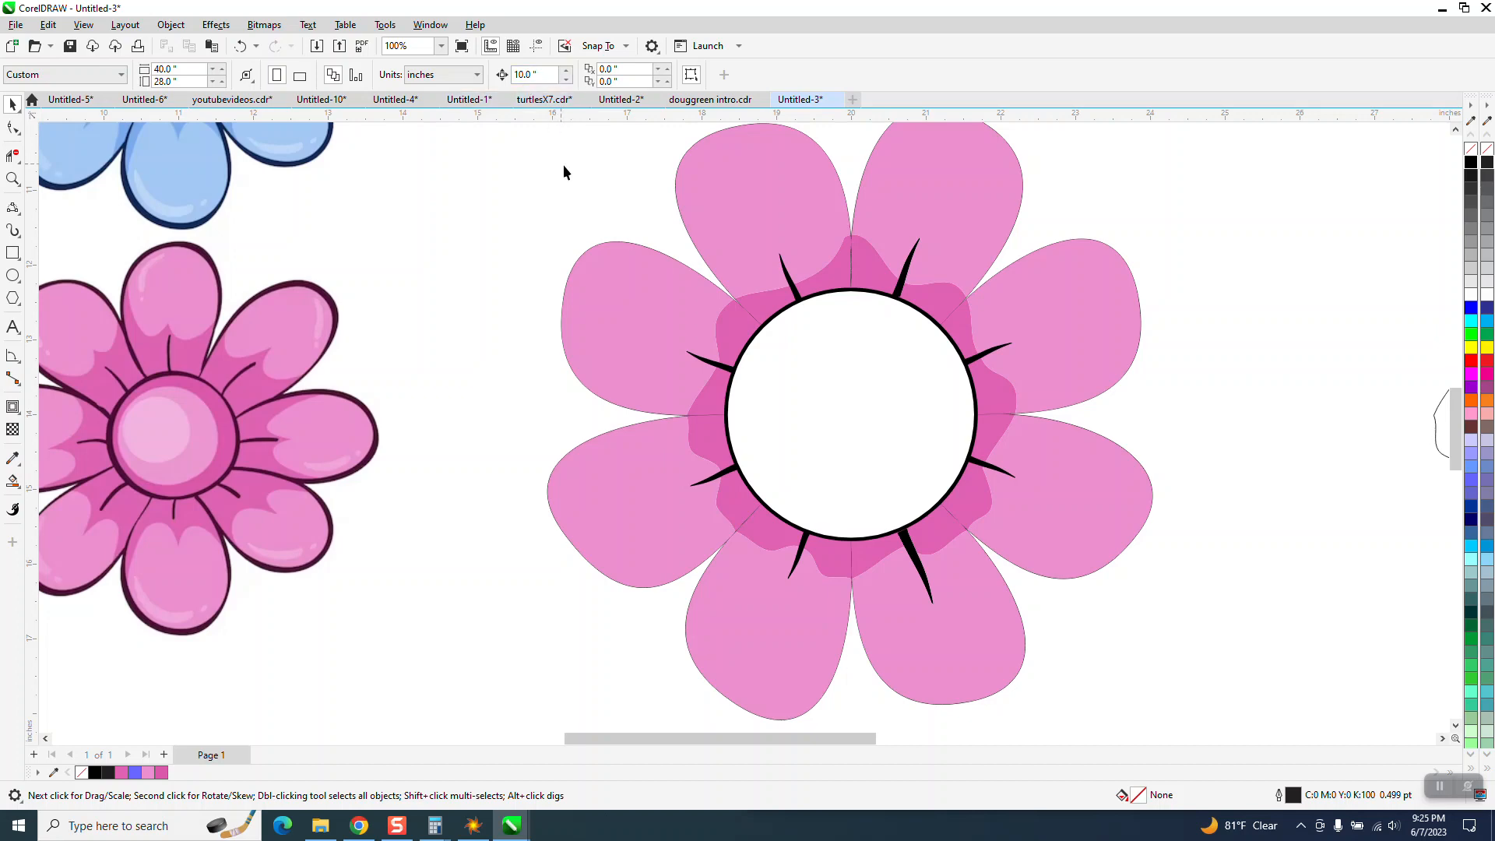
- Set the centre circle's outline width to 9 pt
left_click(838, 293)
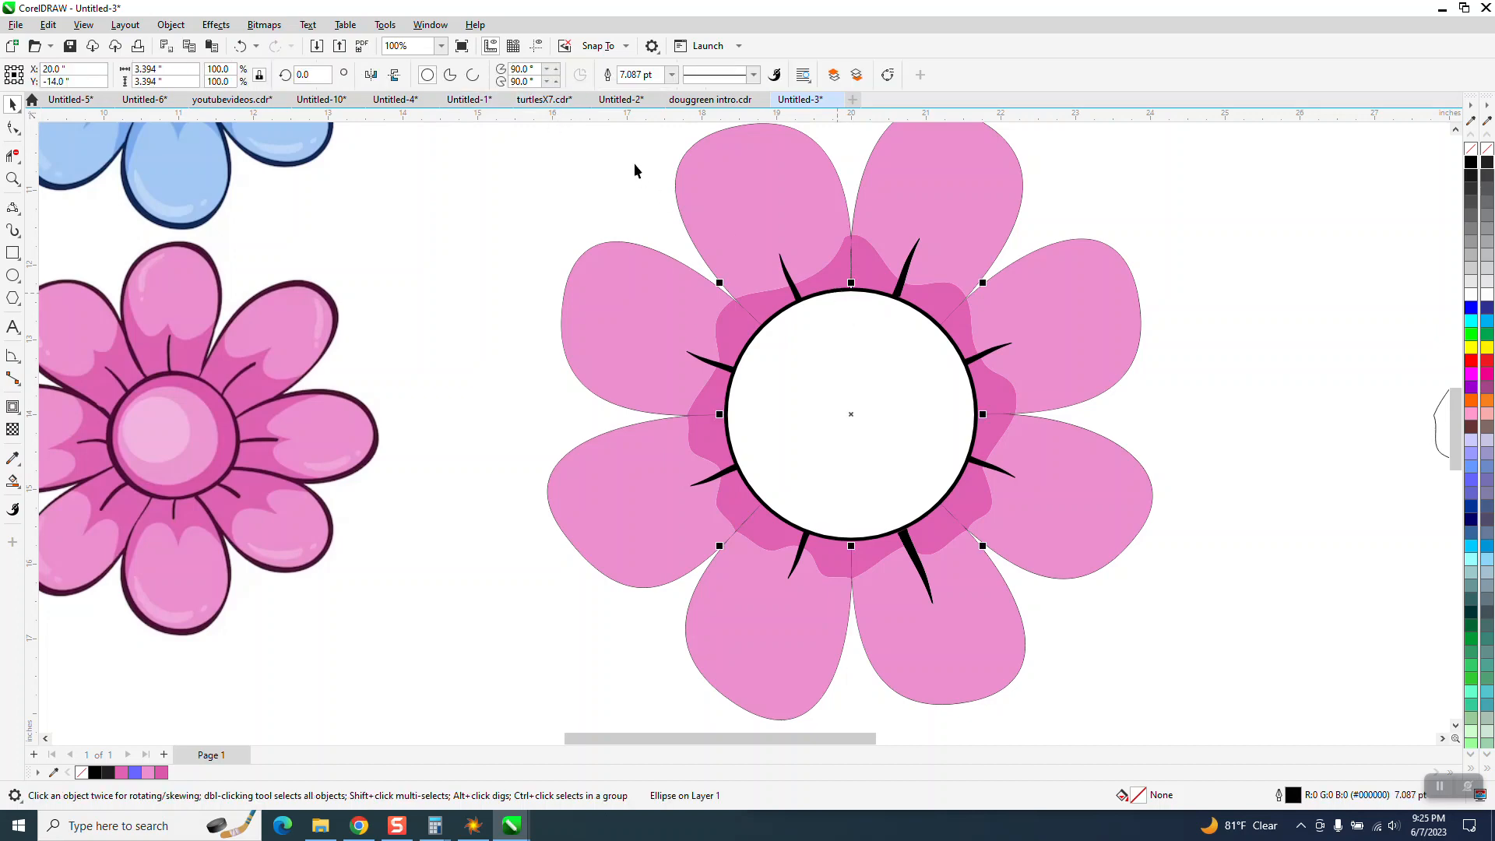
double_click(659, 74)
type("9")
key("Return")
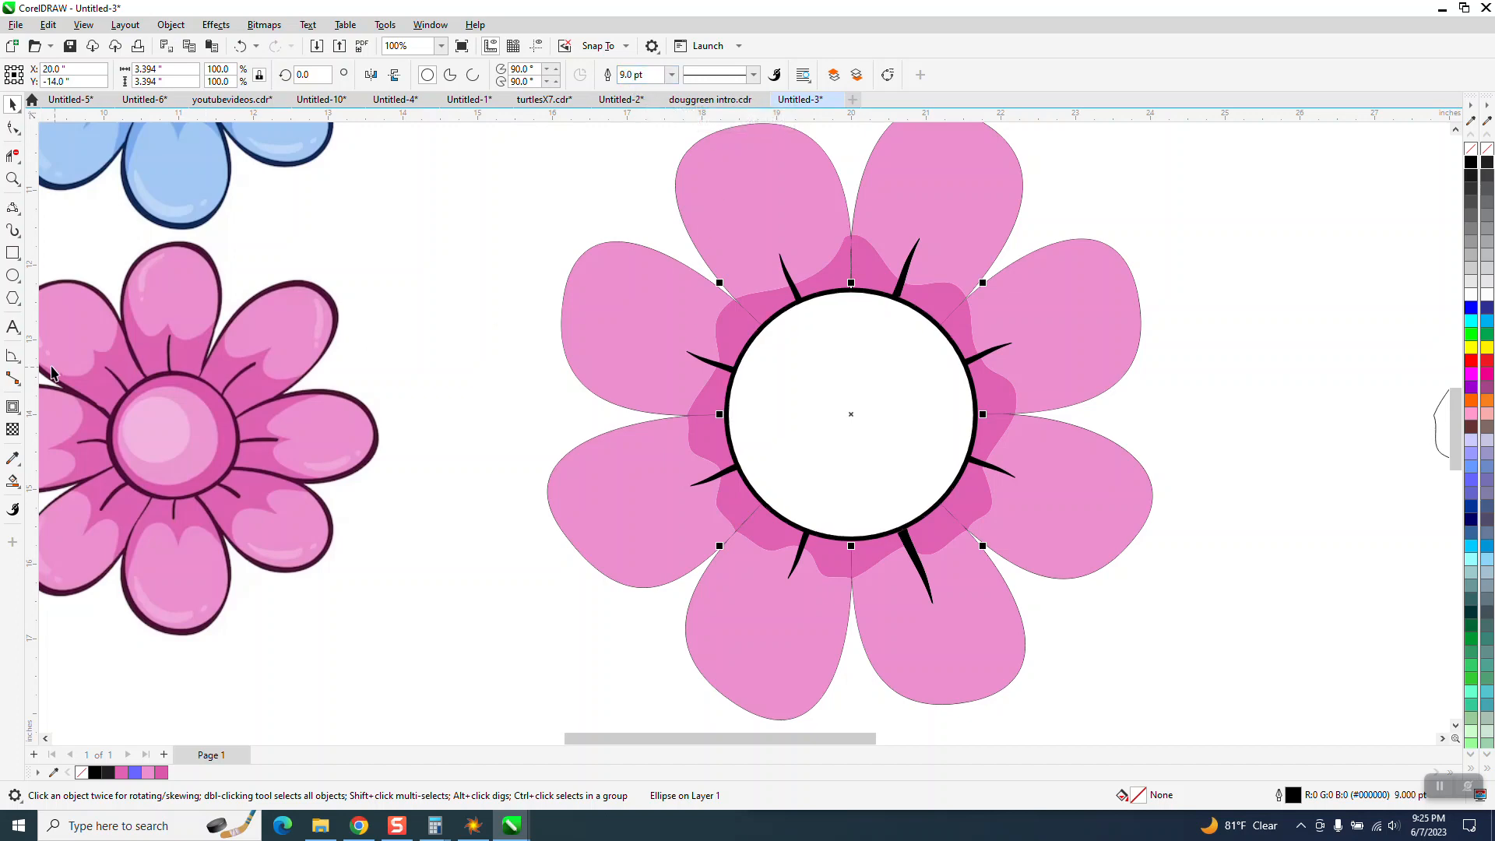
- Smart Fill the centre circle with the dark pink #DB59AB and send the new fill to the back of the page
left_click(13, 485)
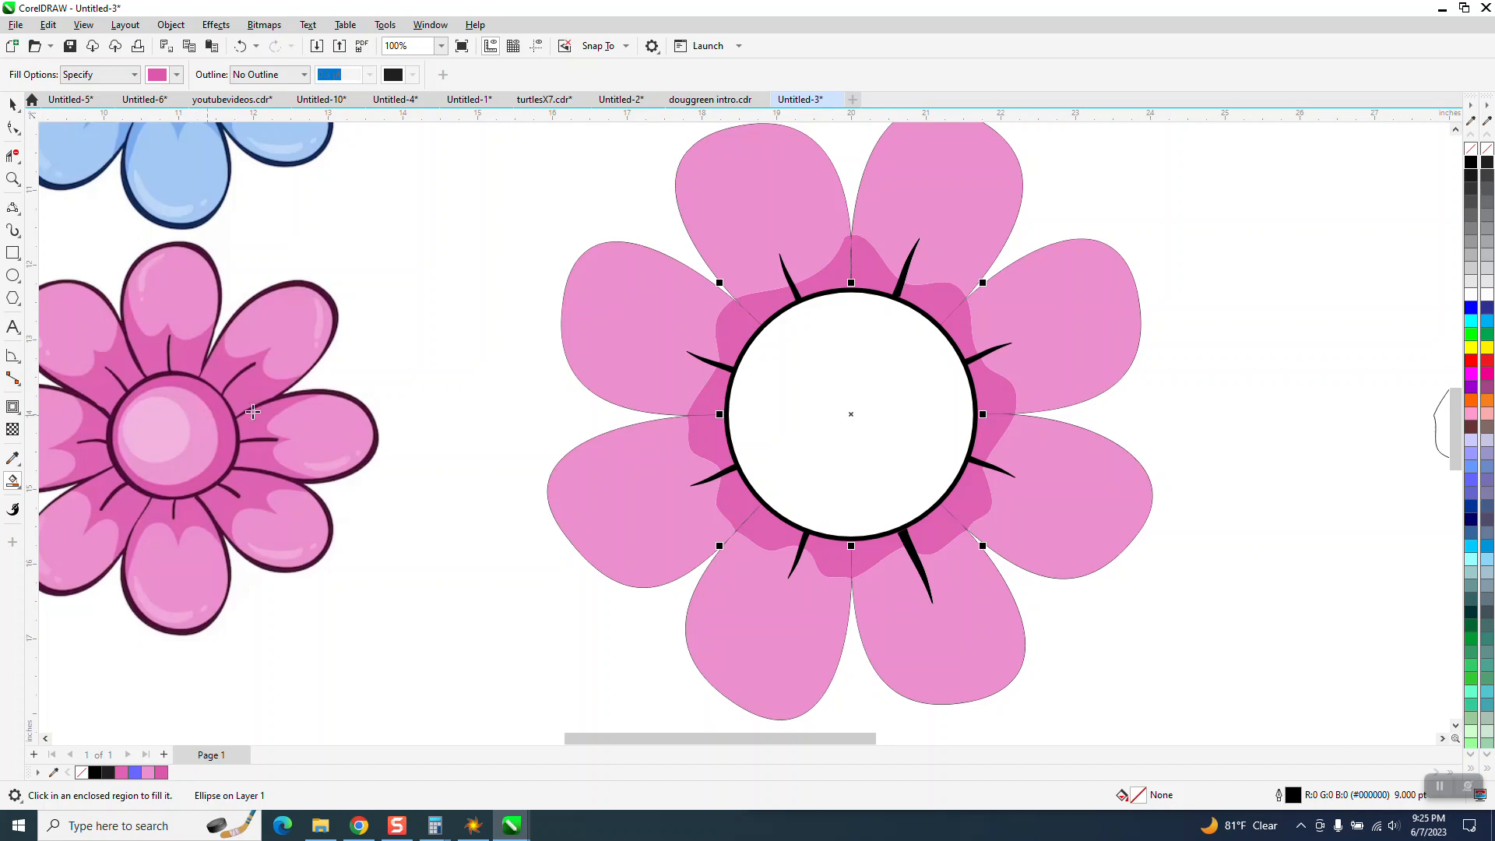
left_click(823, 454)
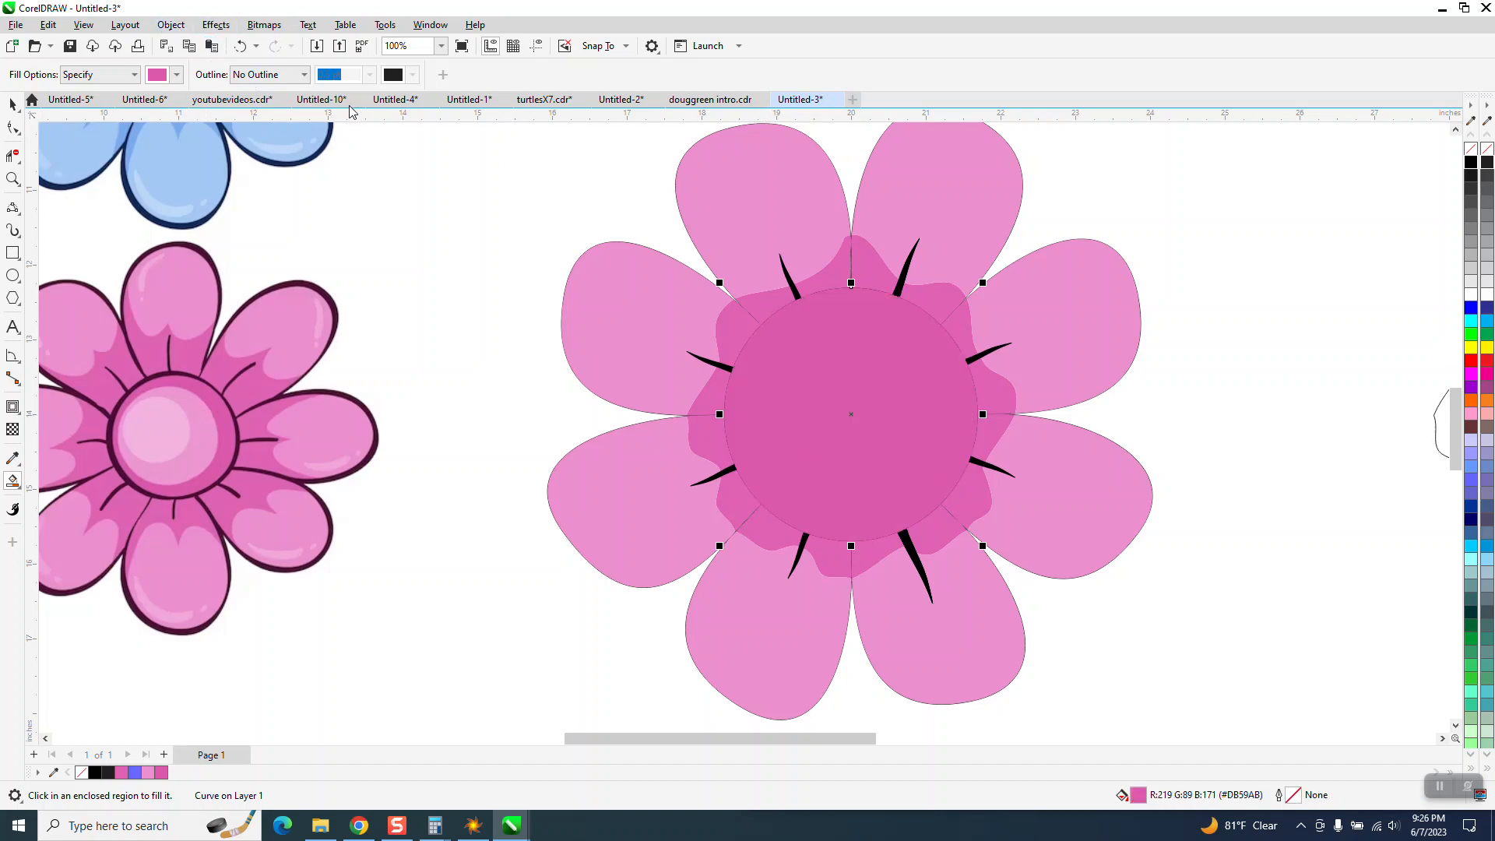
left_click(165, 26)
mouse_move(201, 274)
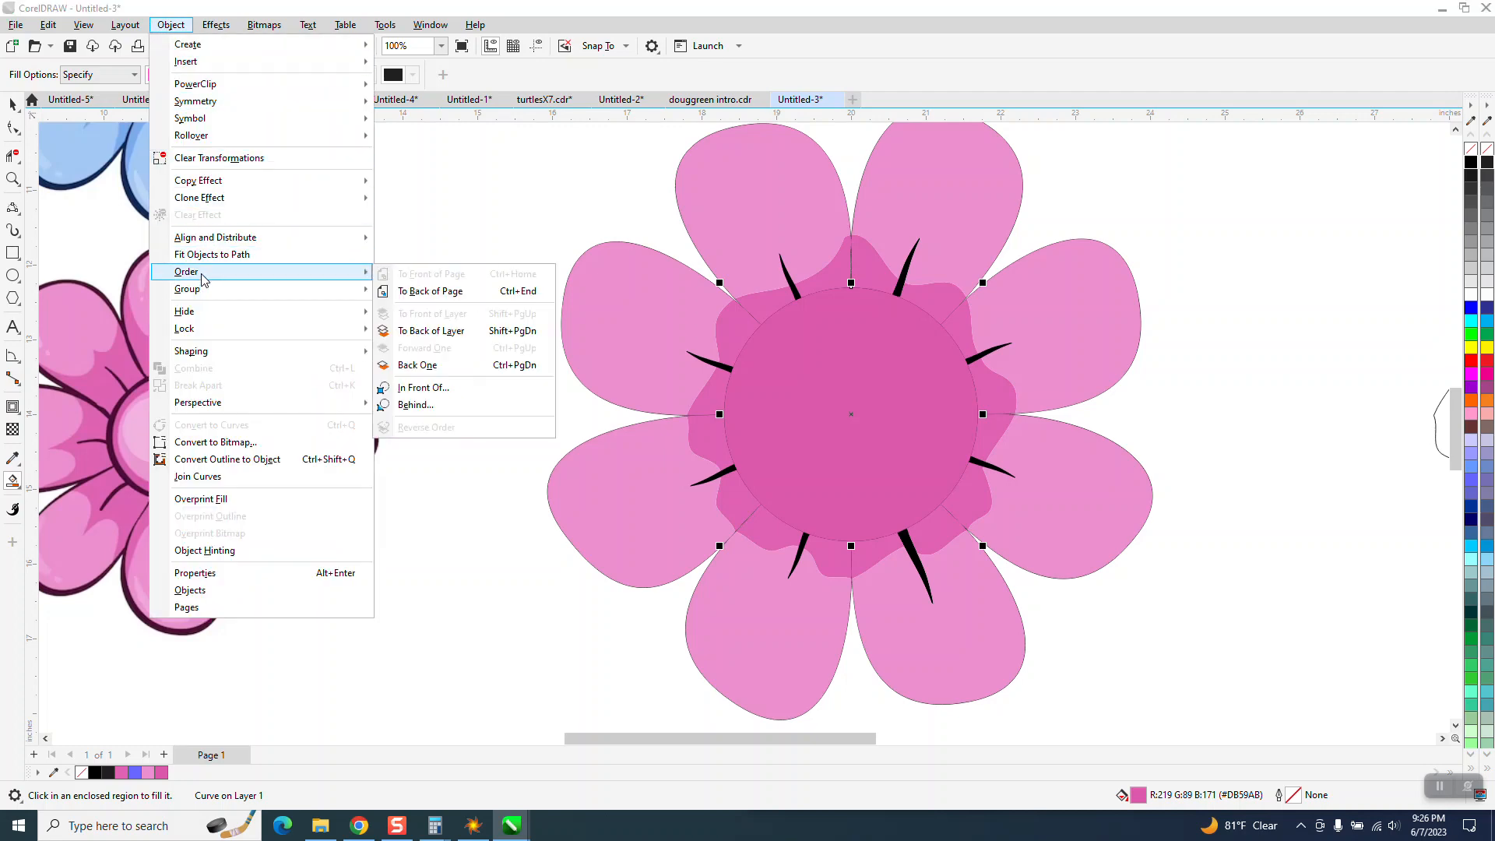
left_click(415, 296)
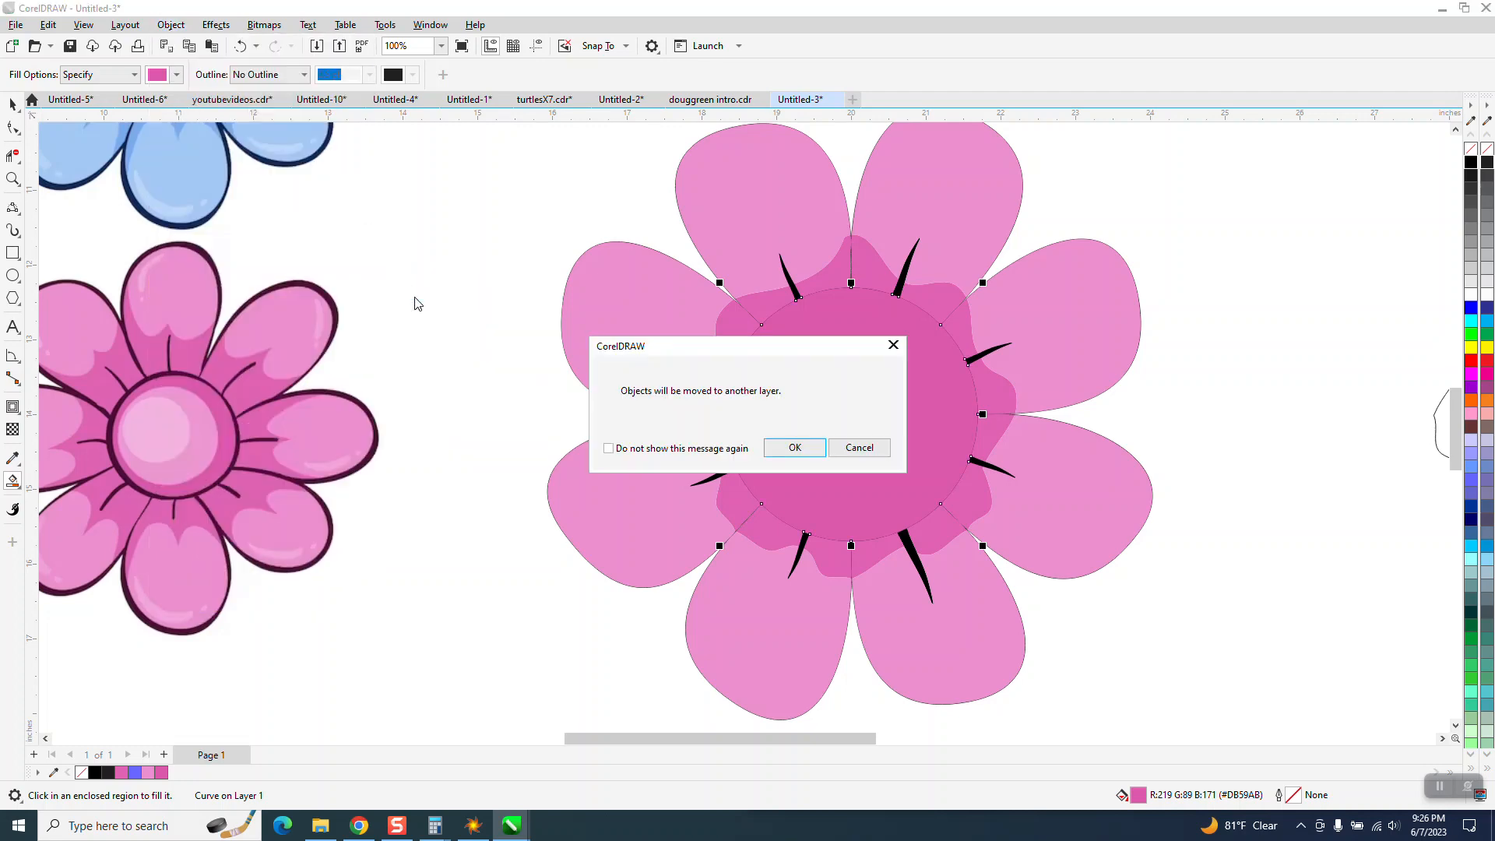
left_click(807, 448)
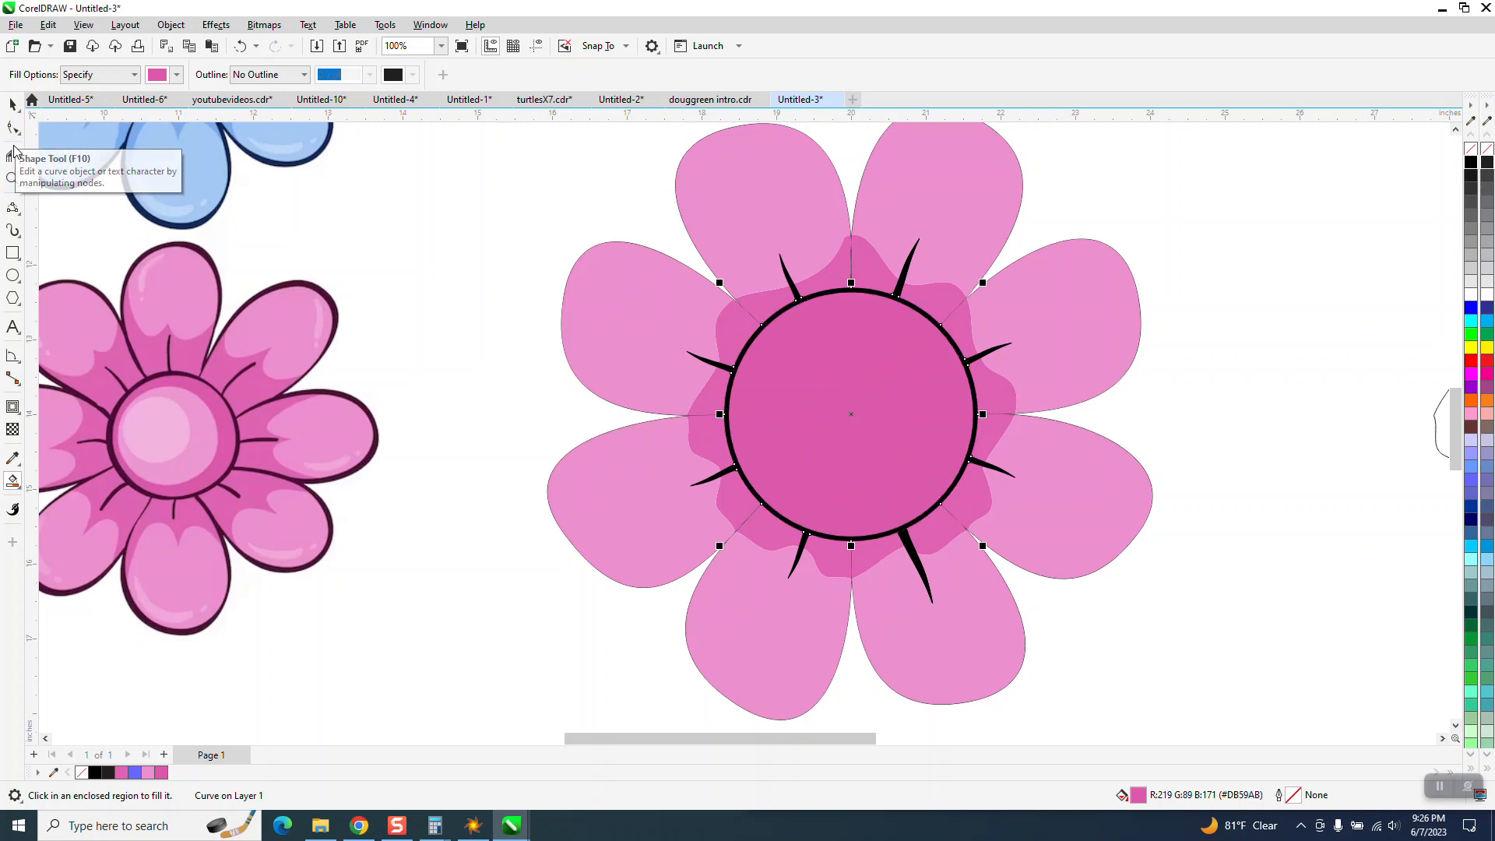
- Draw a circle about 1.46 inches wide beside the flower and centre it on the page
left_click(13, 276)
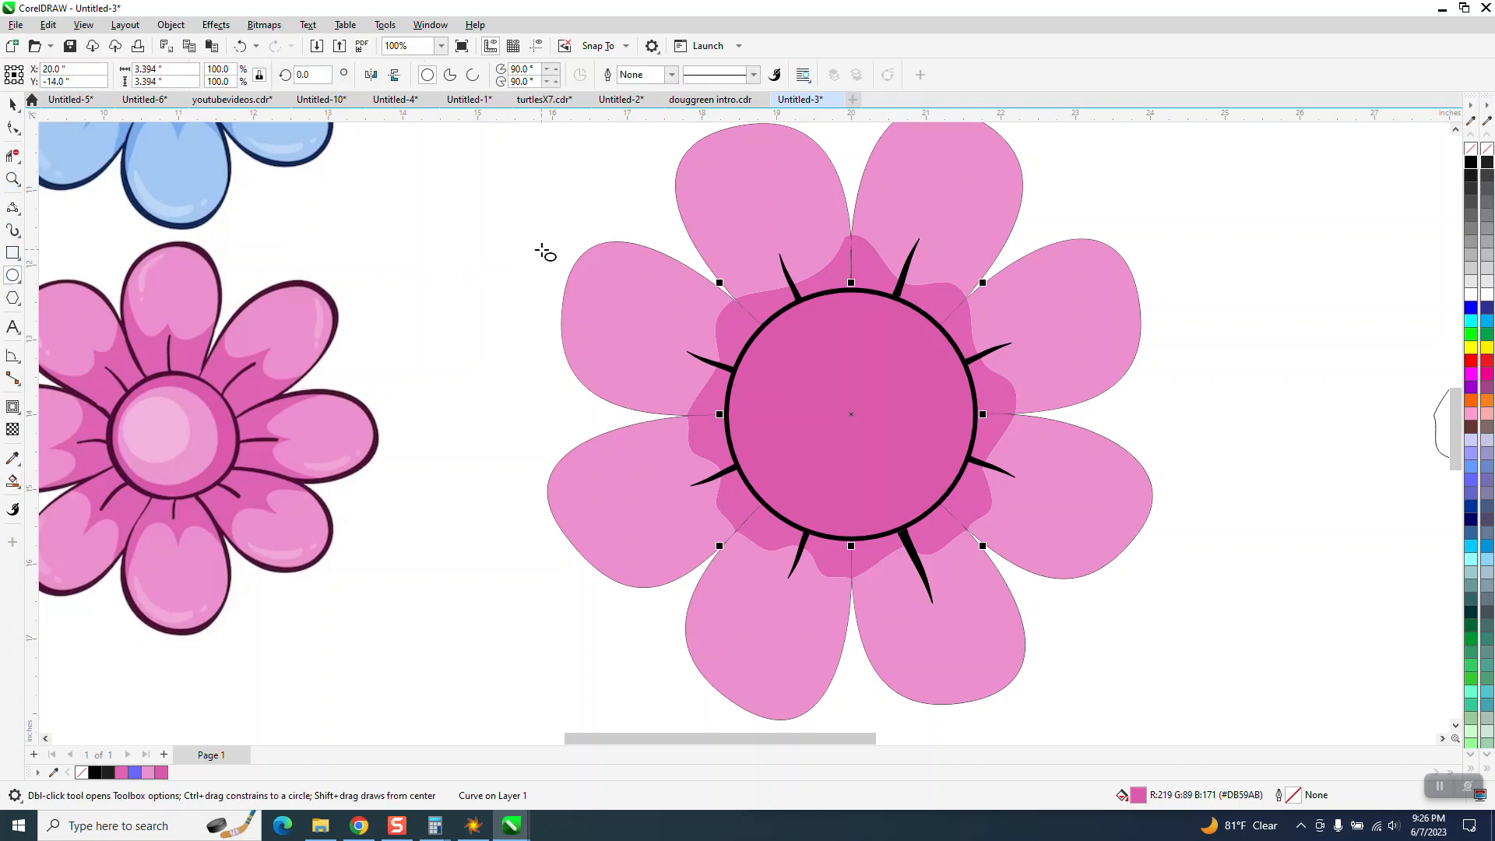
left_click_drag(543, 243, 431, 350)
key("p")
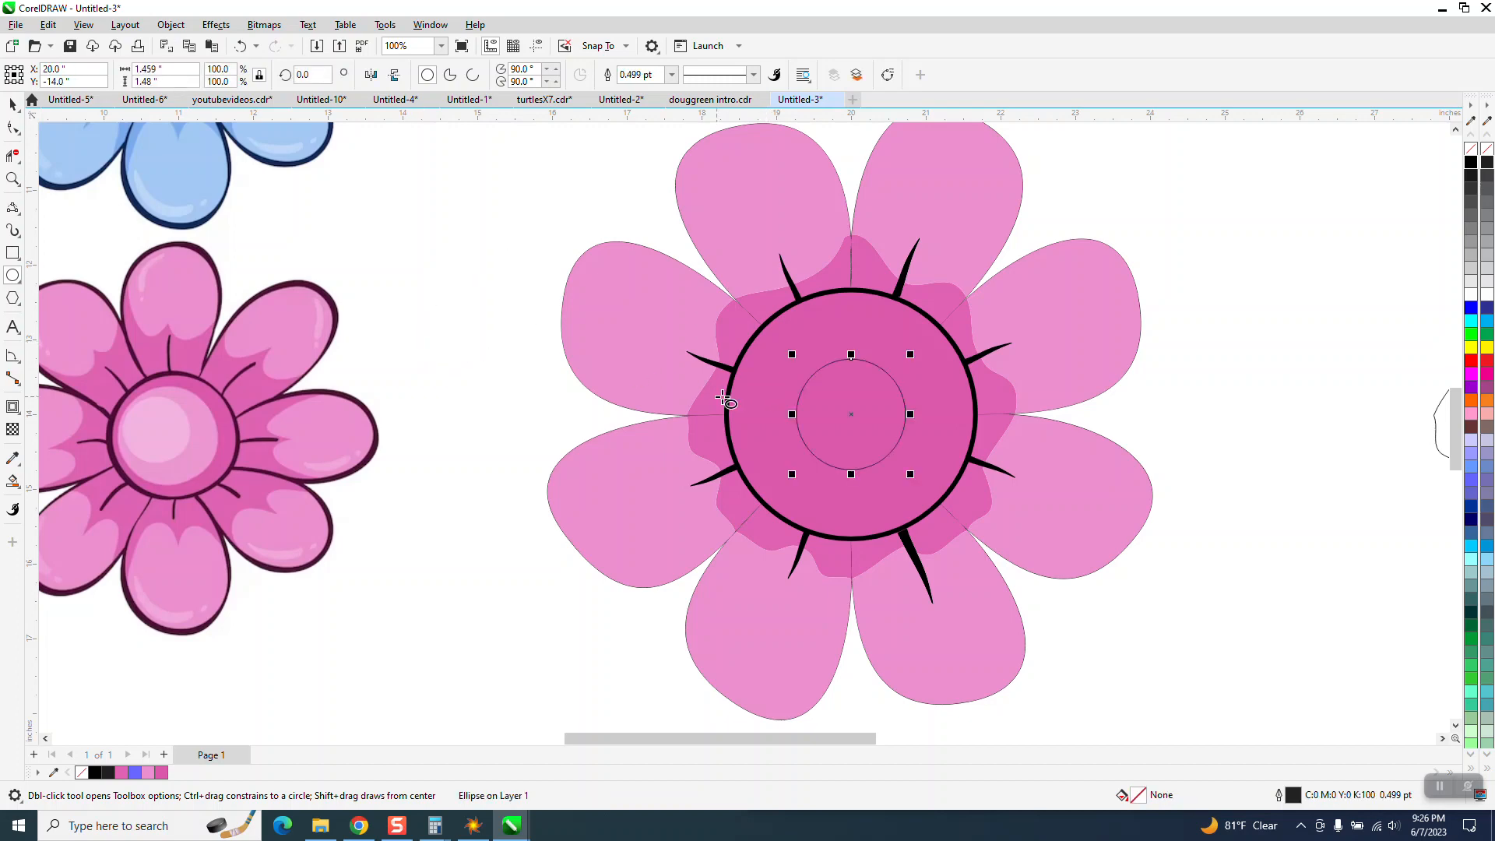
- Shift the small circle toward the upper left of the flower's centre and enlarge it to about 1.6 inches wide
key("space")
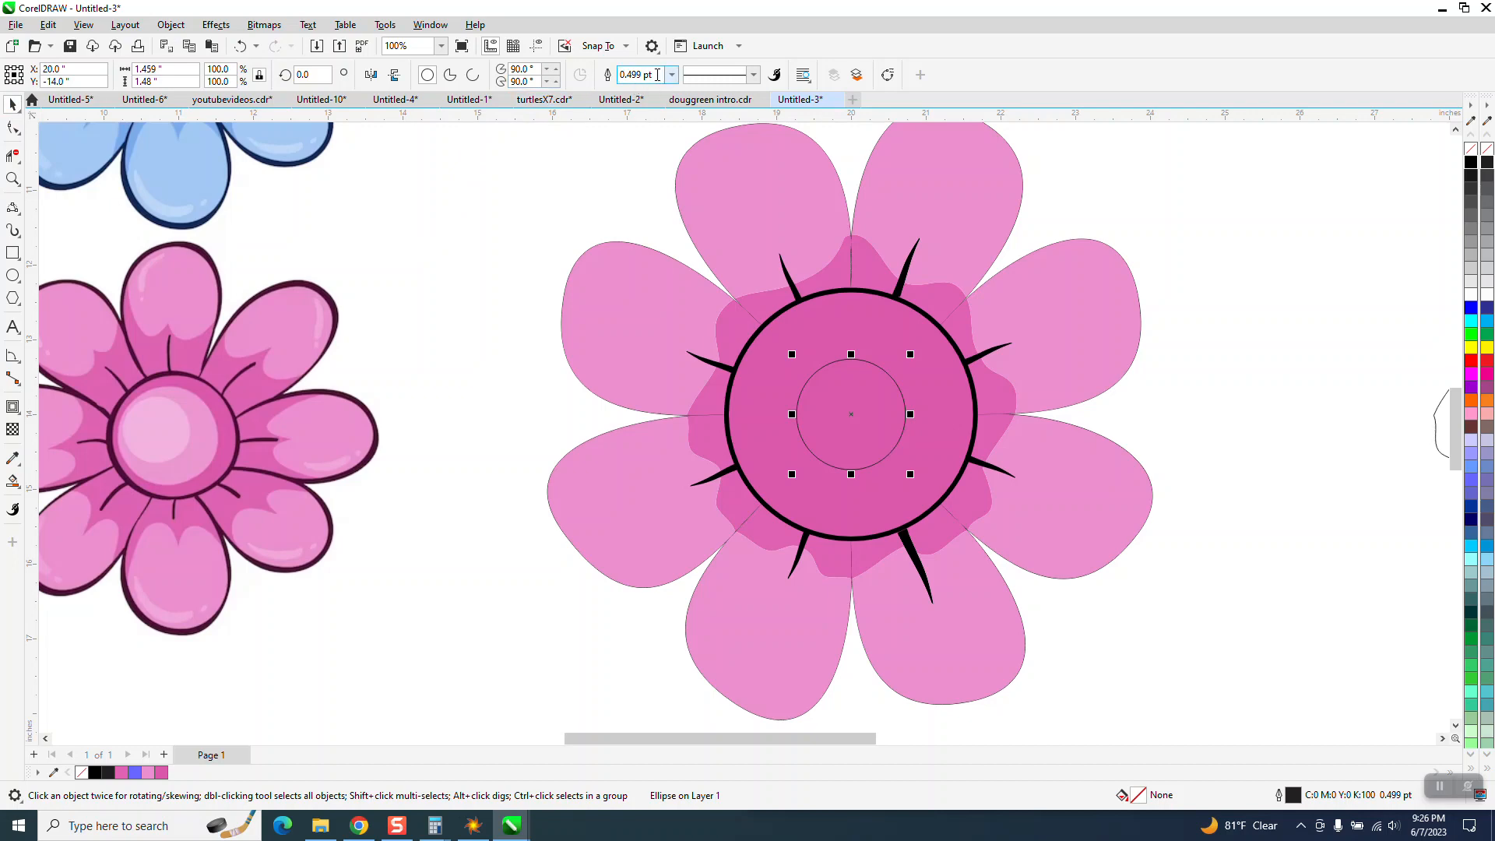
left_click(657, 75)
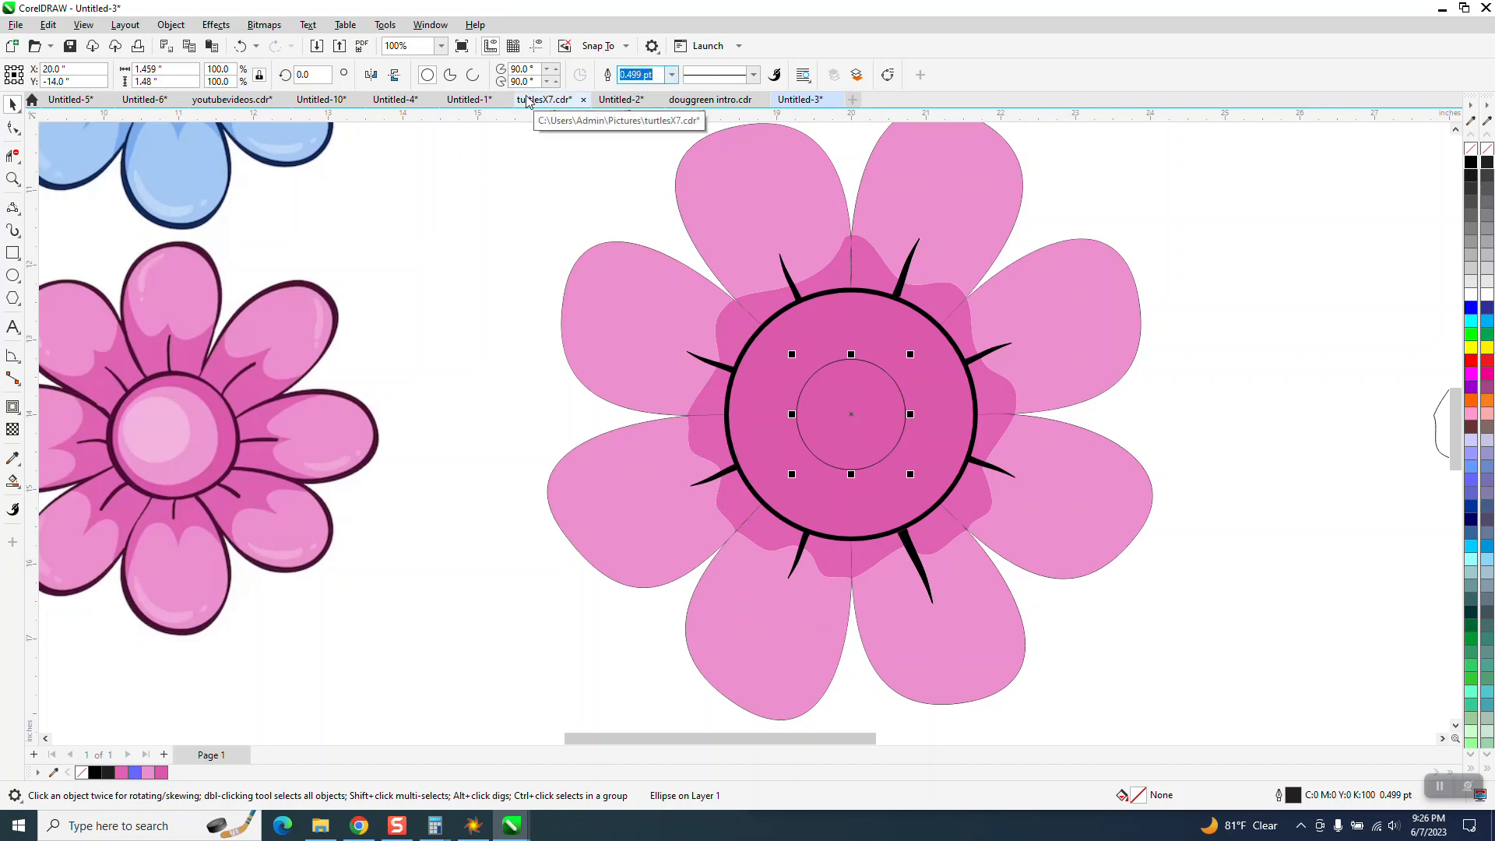
left_click_drag(851, 414, 805, 400)
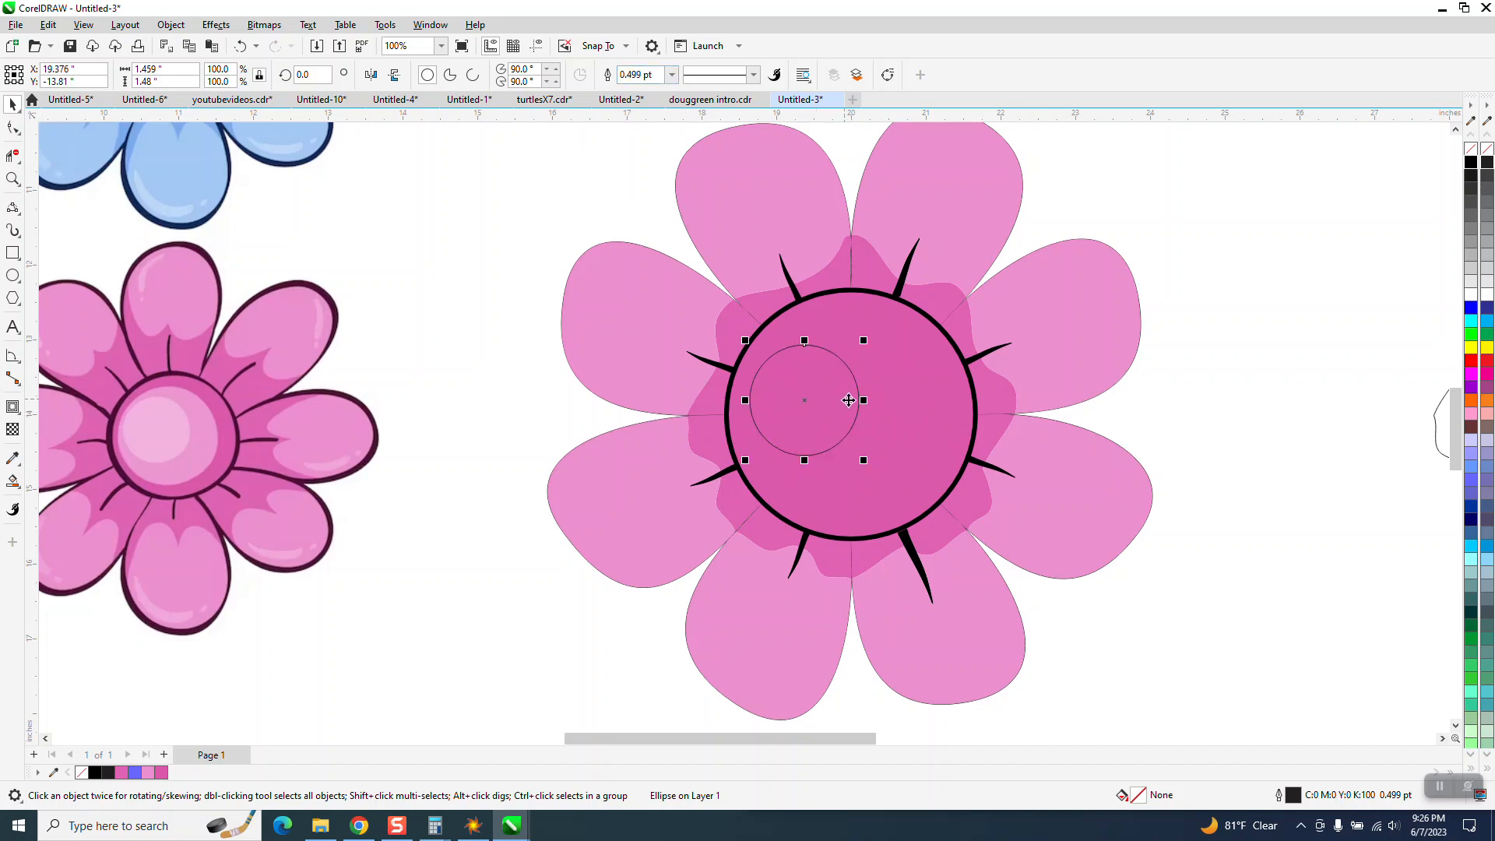
left_click_drag(863, 460, 874, 471)
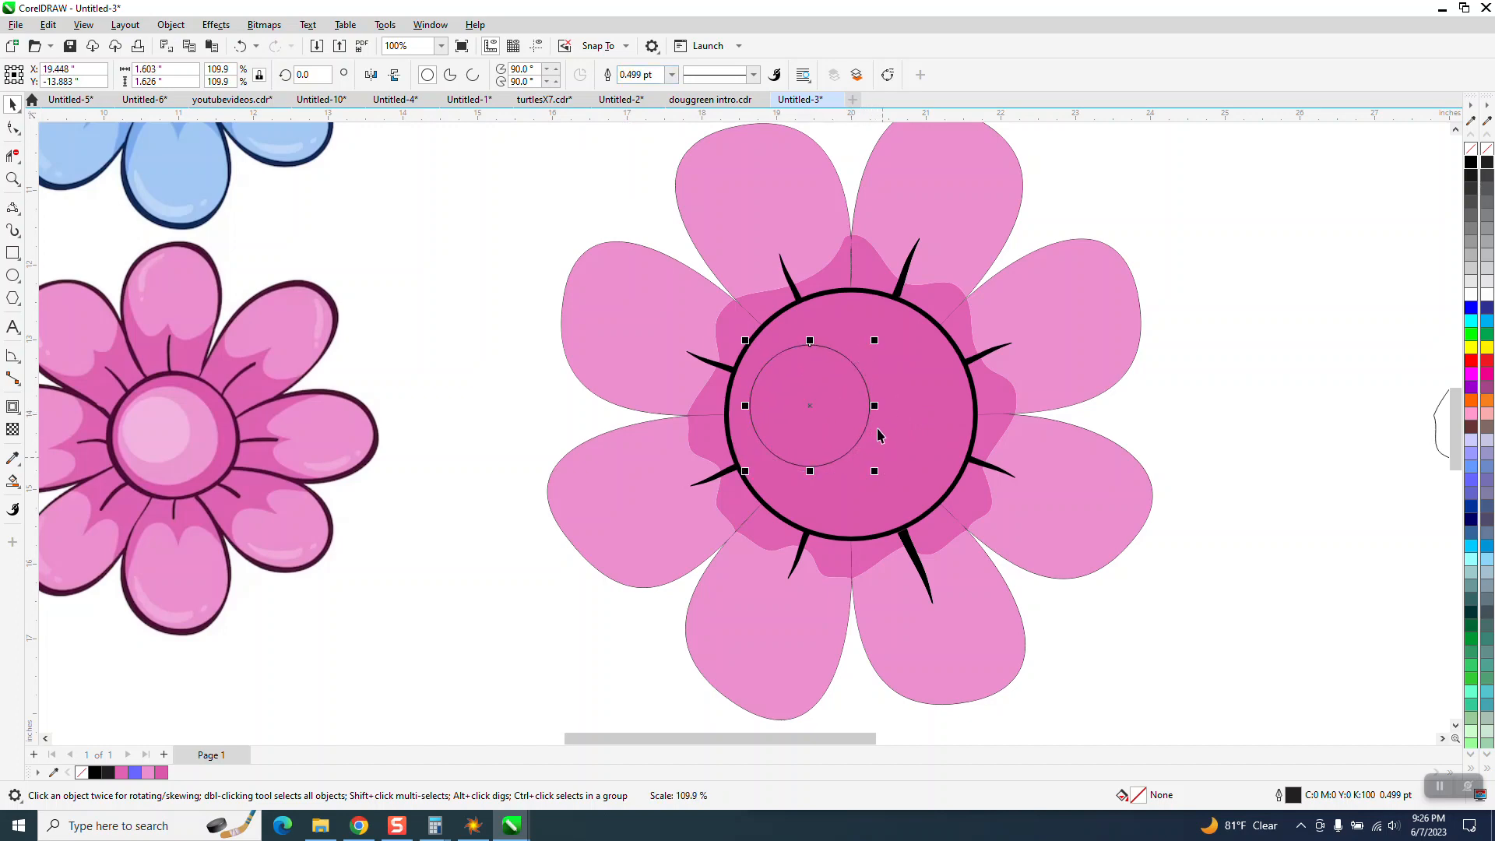
- Stretch the highlight circle to about 1.84 inches wide and rotate the oval to about 343 degrees
left_click_drag(876, 408, 894, 405)
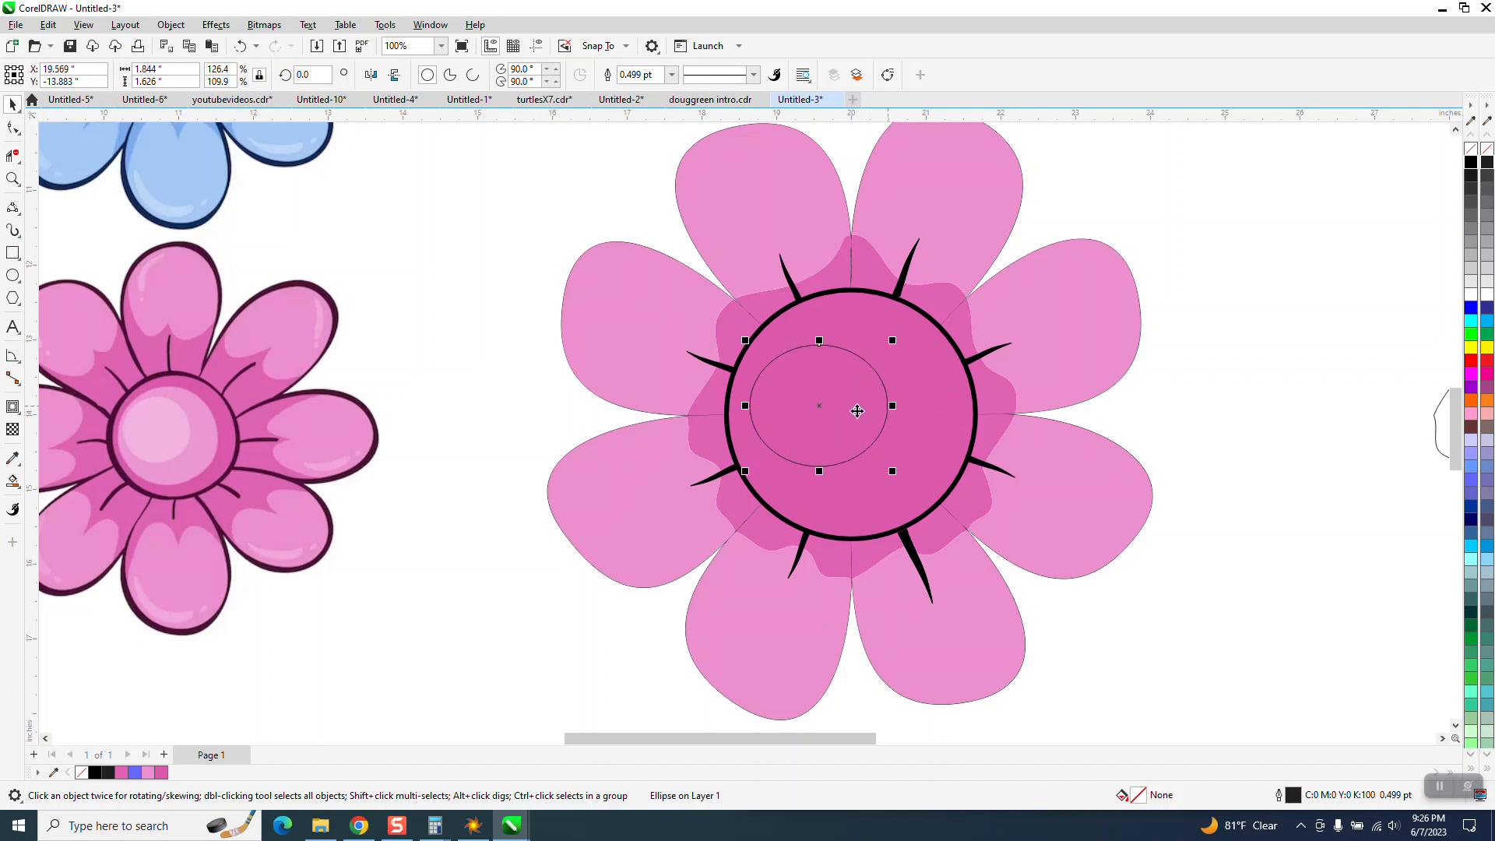
left_click(819, 404)
left_click_drag(893, 337, 903, 370)
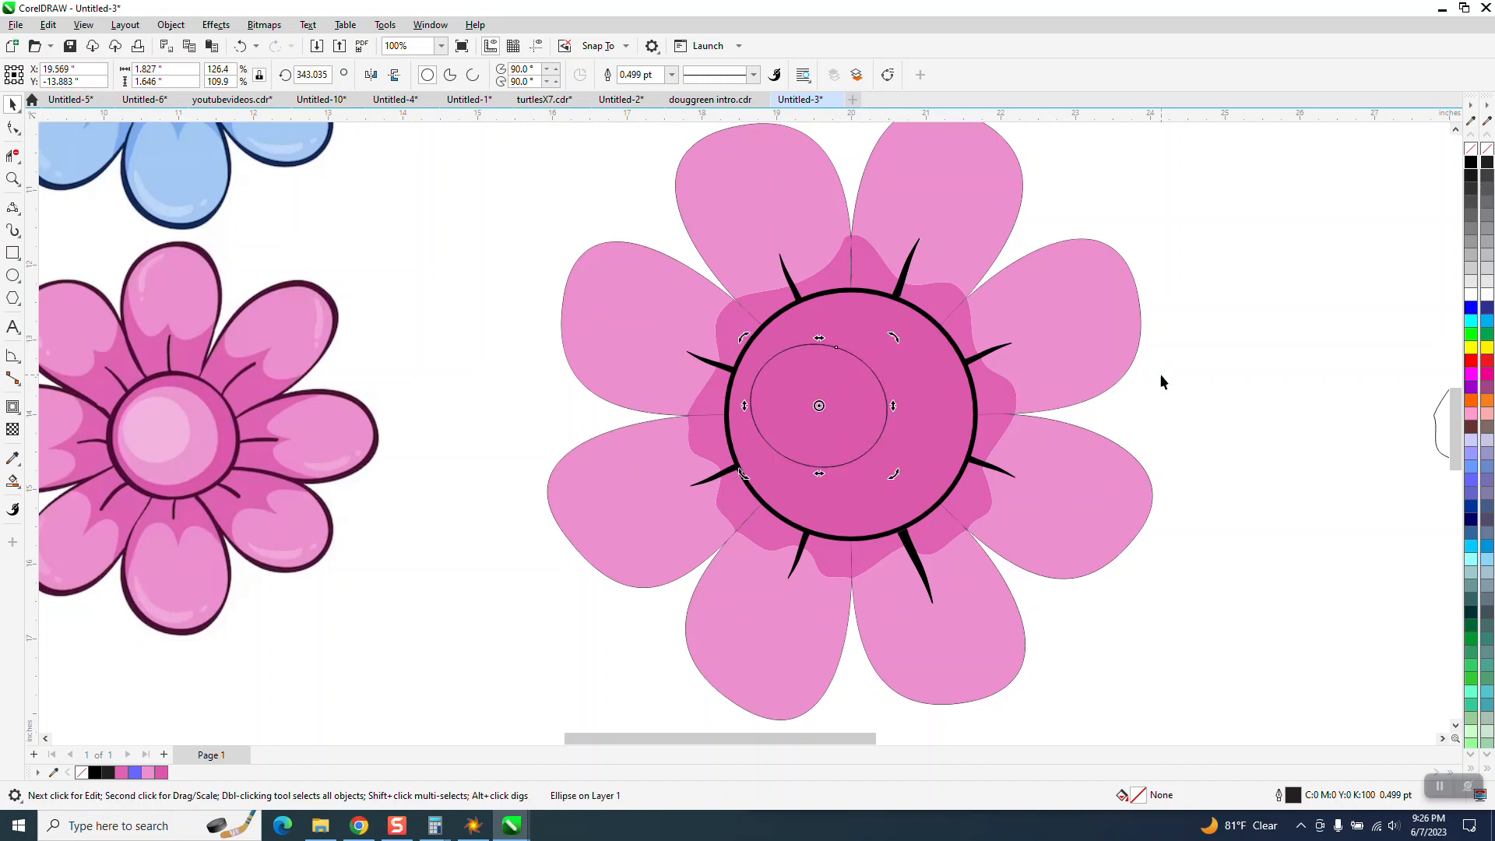
- Make a half-size copy of the highlight oval, about 0.91 inches wide, against its upper-left edge
left_click(792, 403)
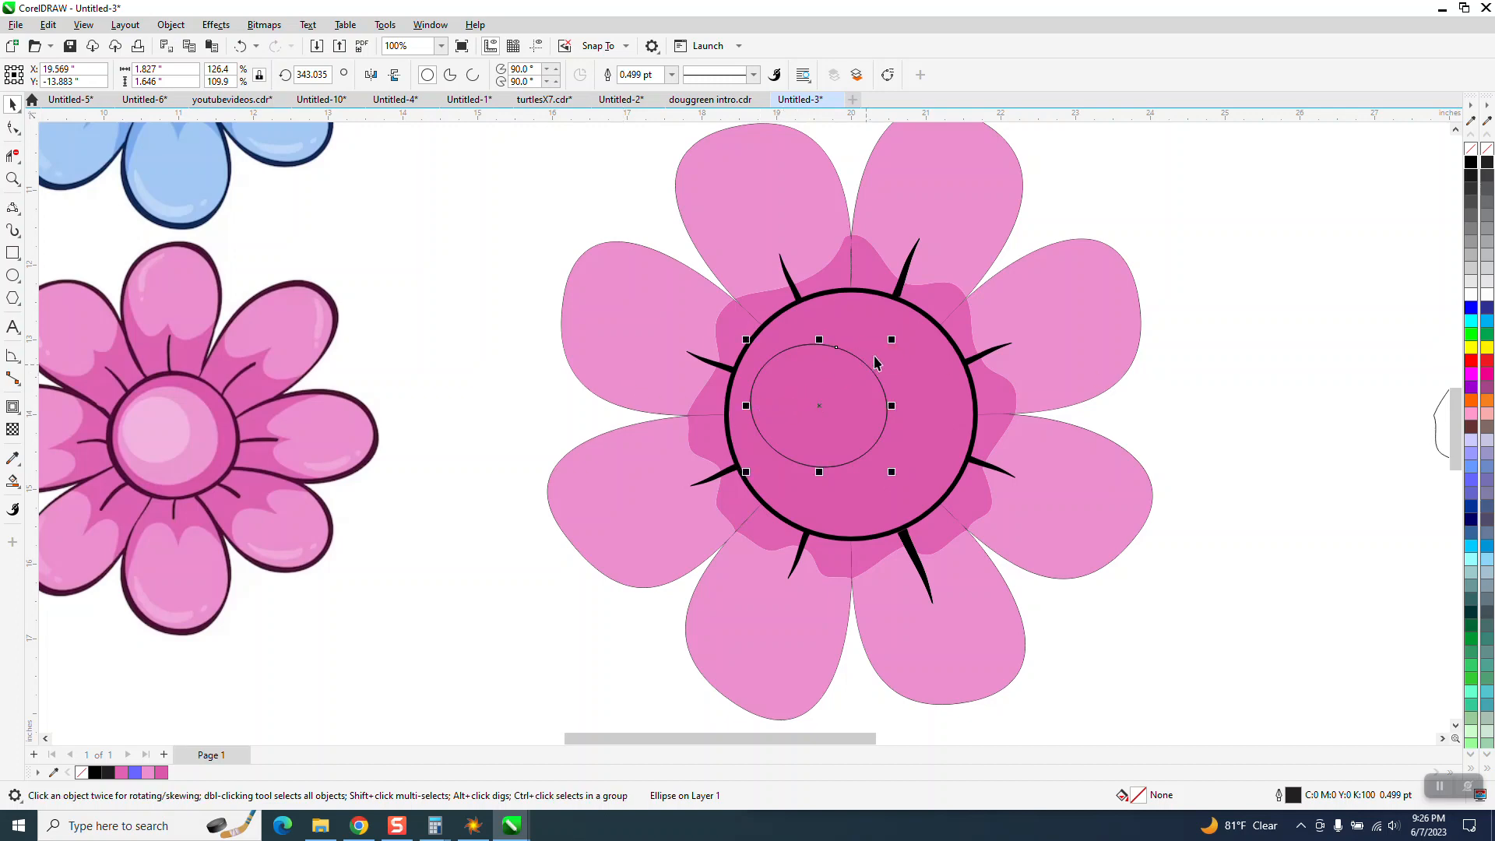
left_click_drag(891, 340, 787, 398)
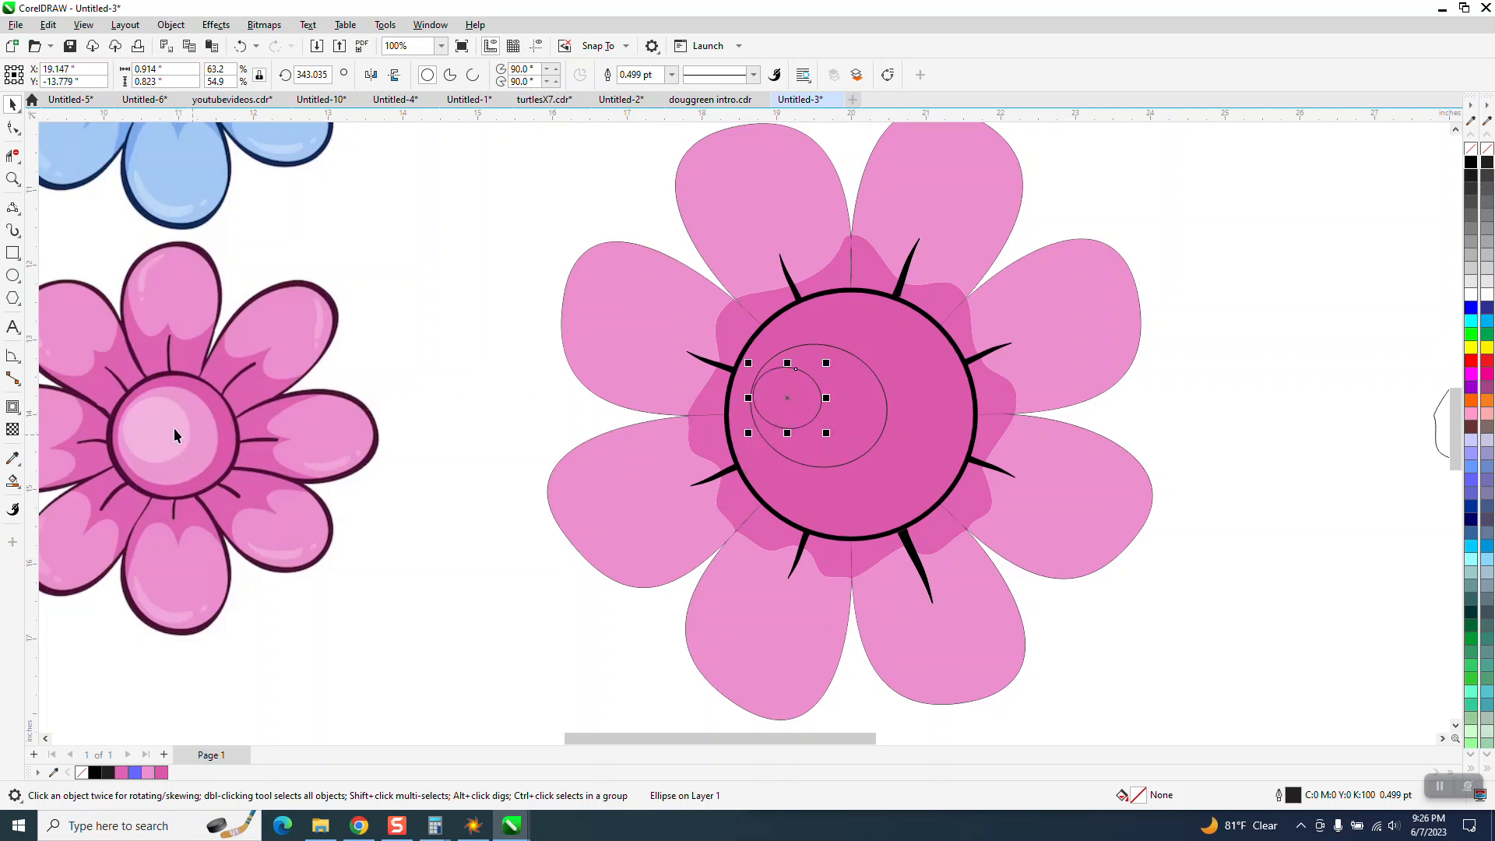
- Smart Fill the large highlight oval with the light pink #EE96D1 sampled from the reference flower's centre
left_click(13, 481)
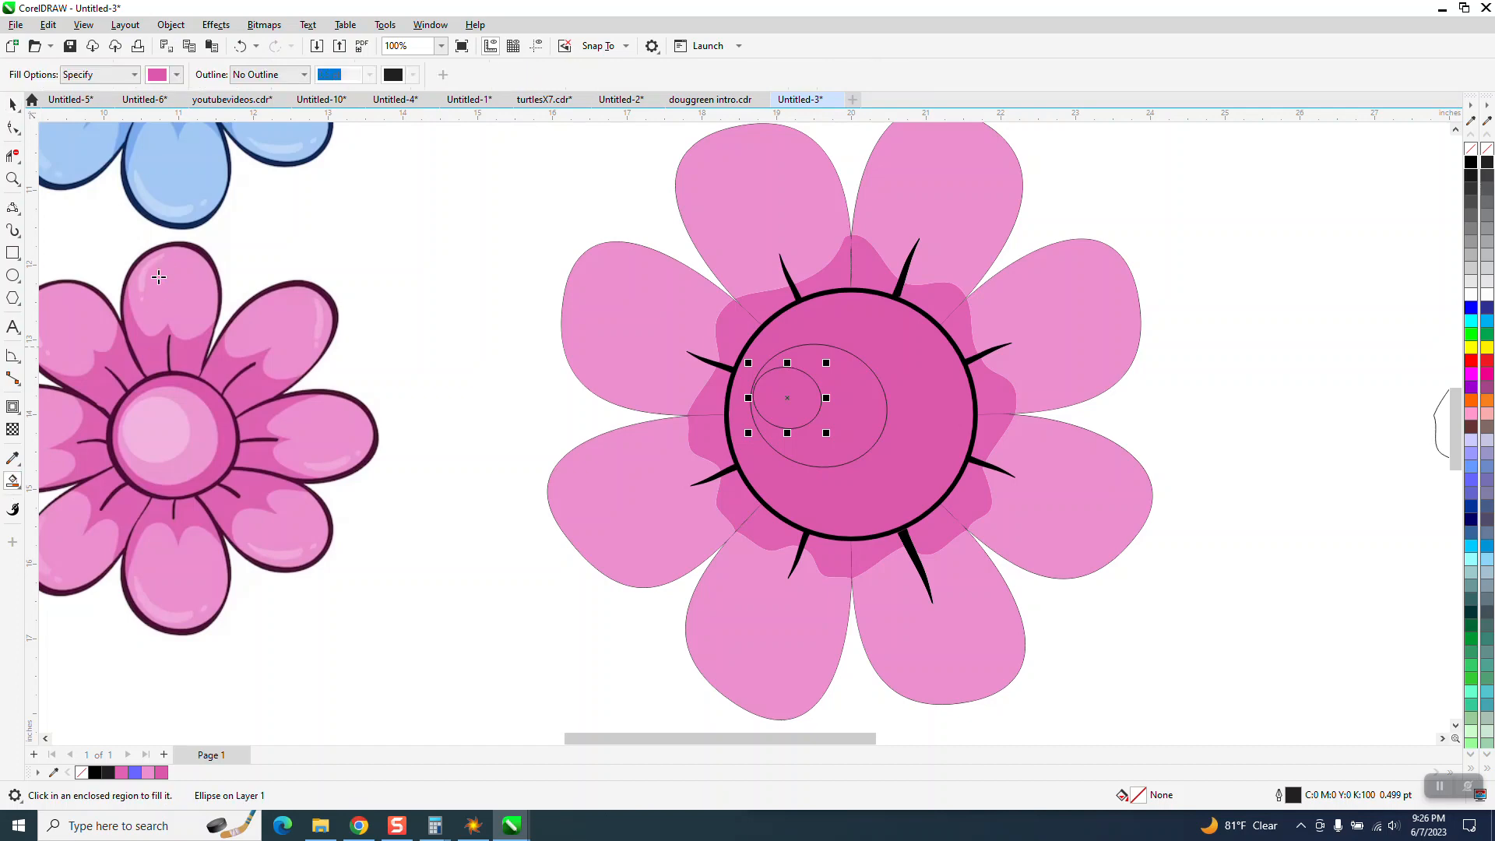
left_click(178, 74)
left_click(296, 304)
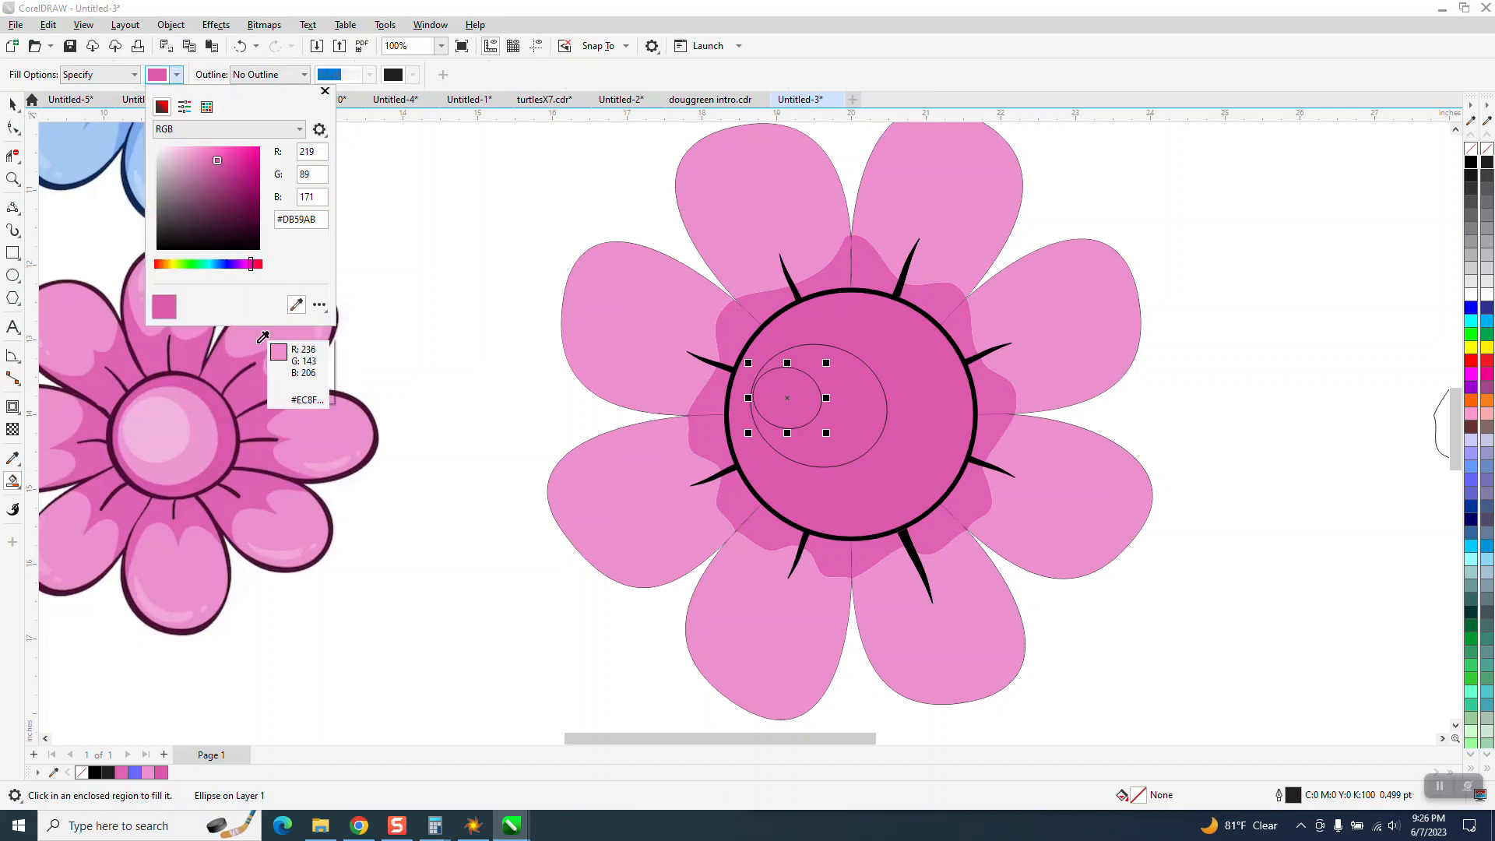
left_click(199, 408)
left_click(847, 380)
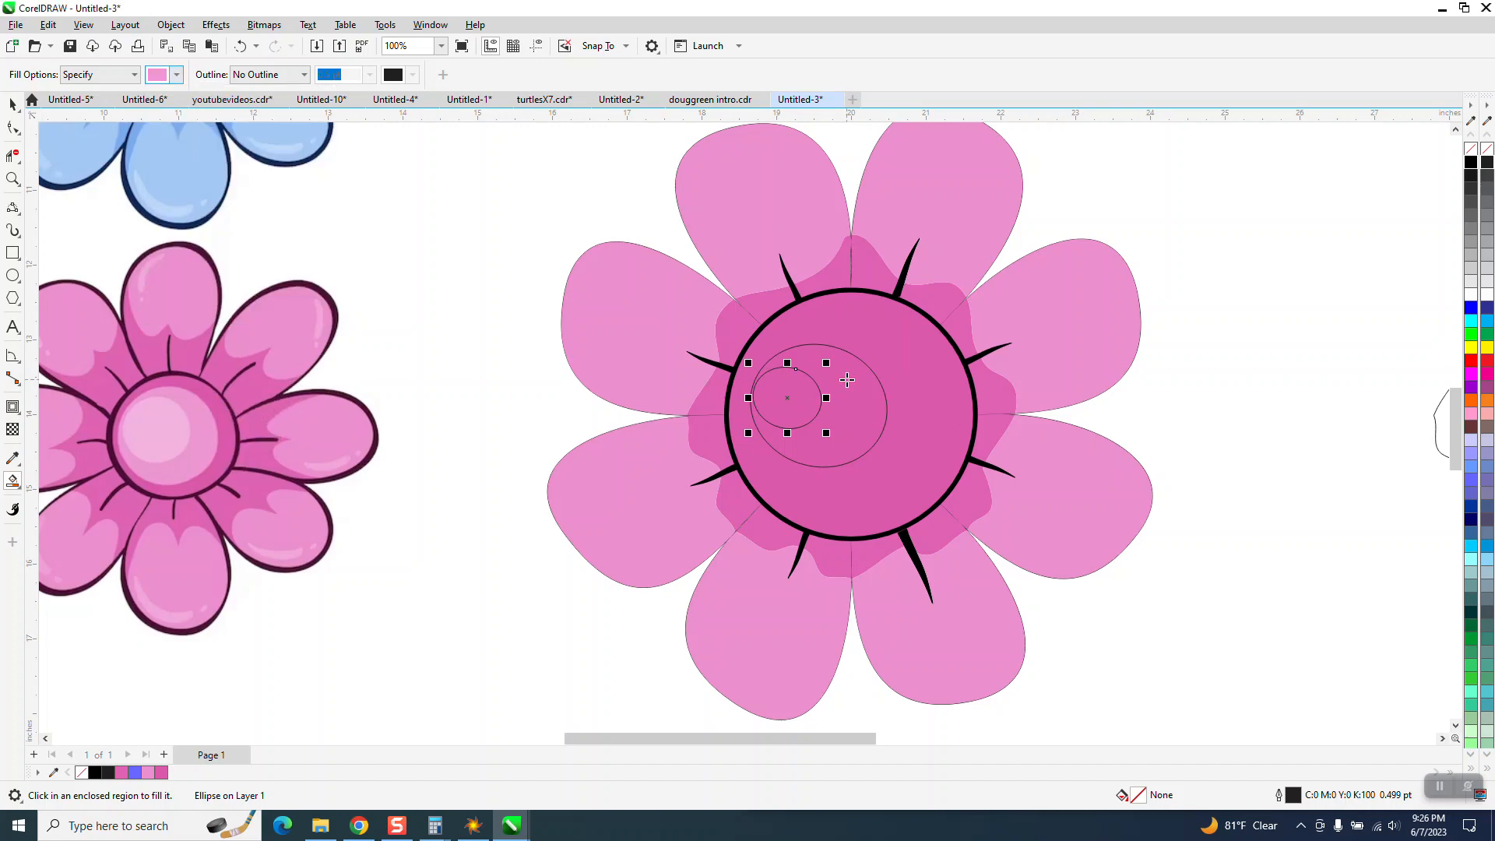
left_click(848, 380)
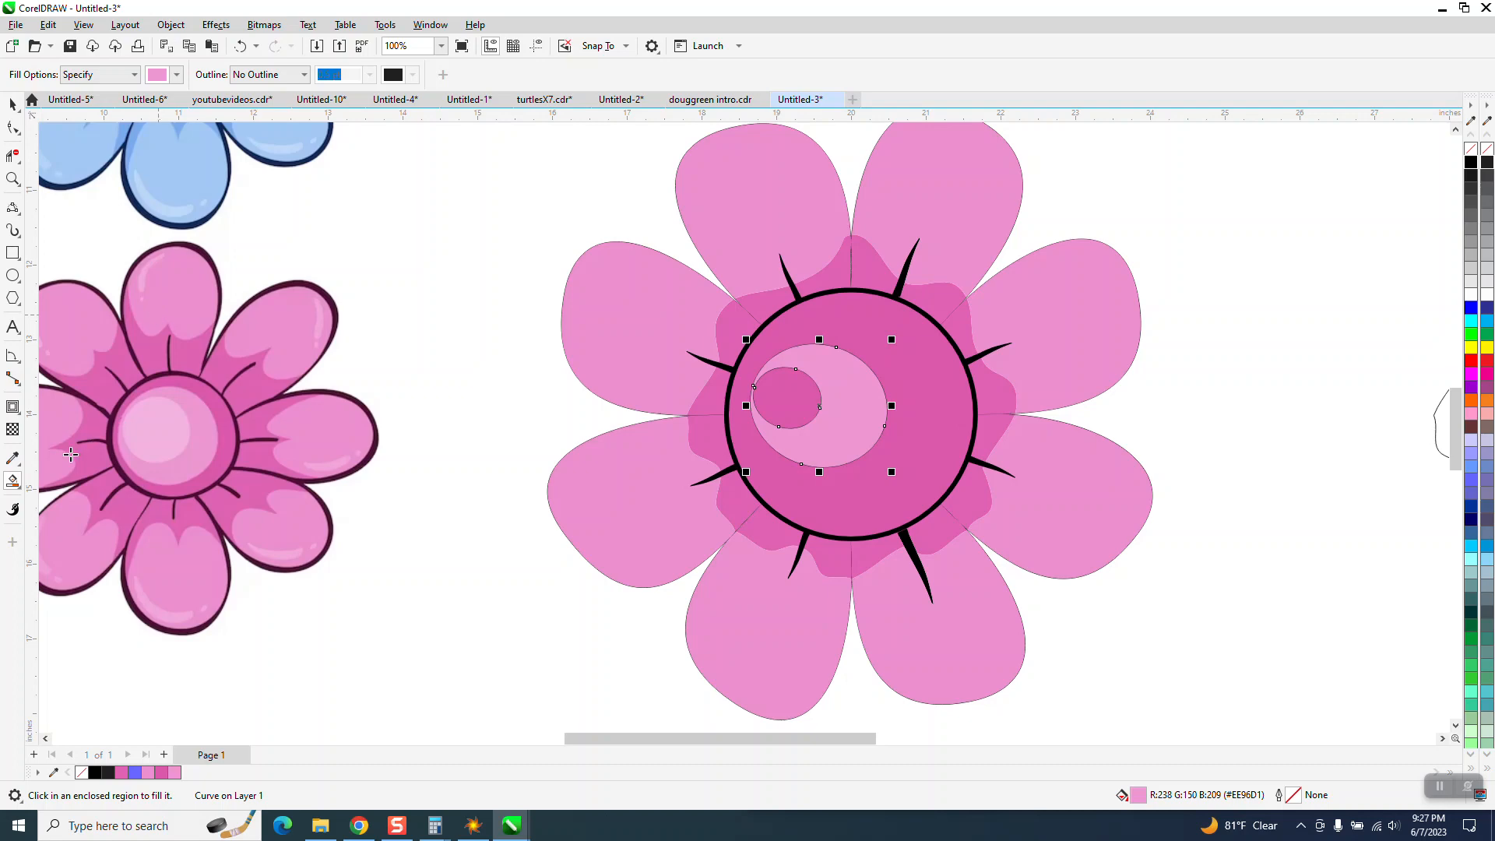
- Smart Fill the small inner oval with the paler pink #F2B3E0 sampled from the reference flower's highlight
left_click(176, 74)
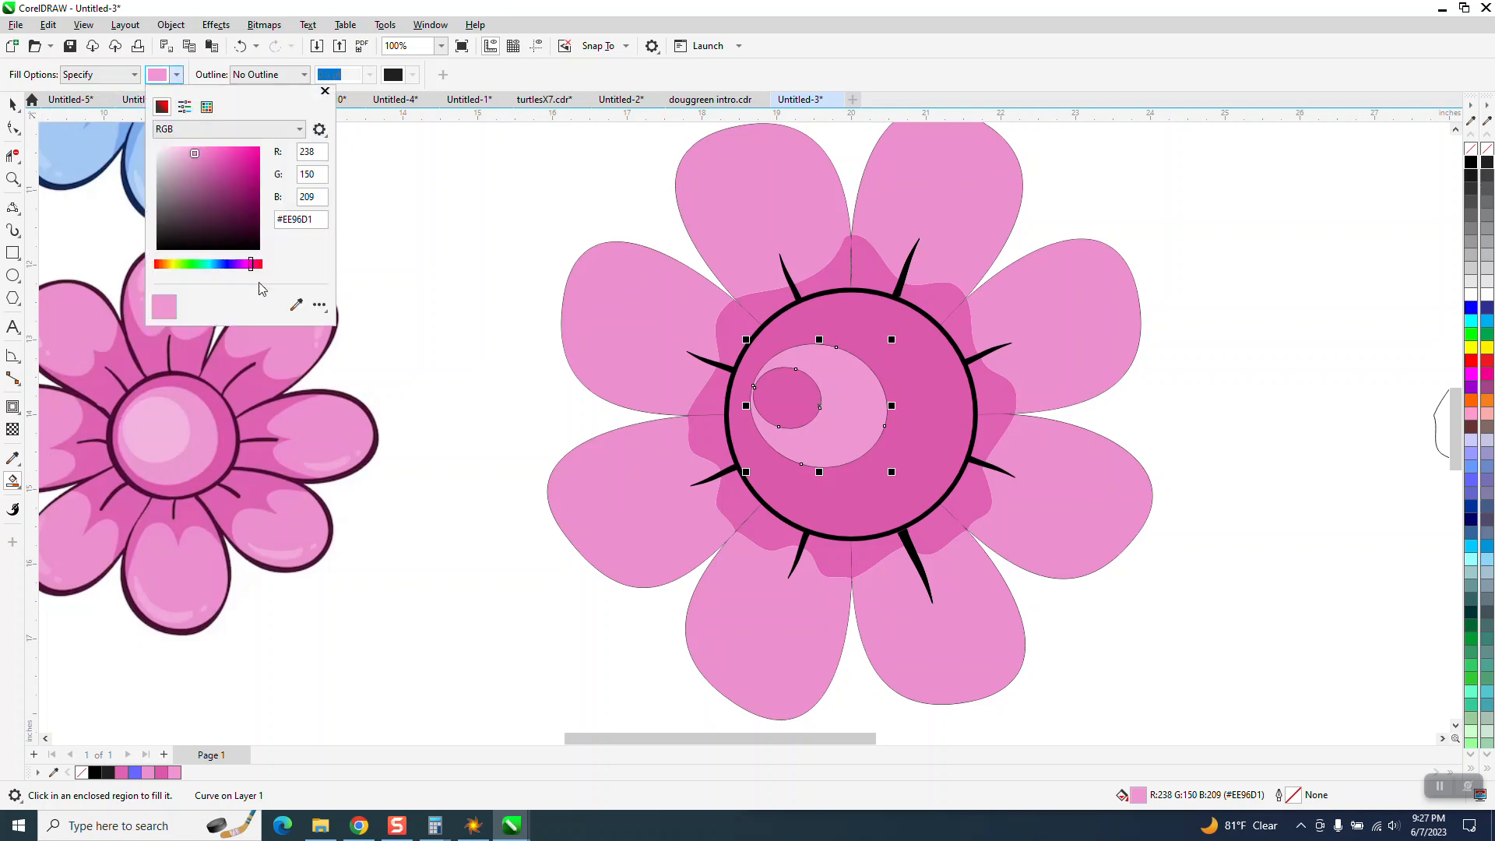
left_click(296, 304)
left_click(153, 420)
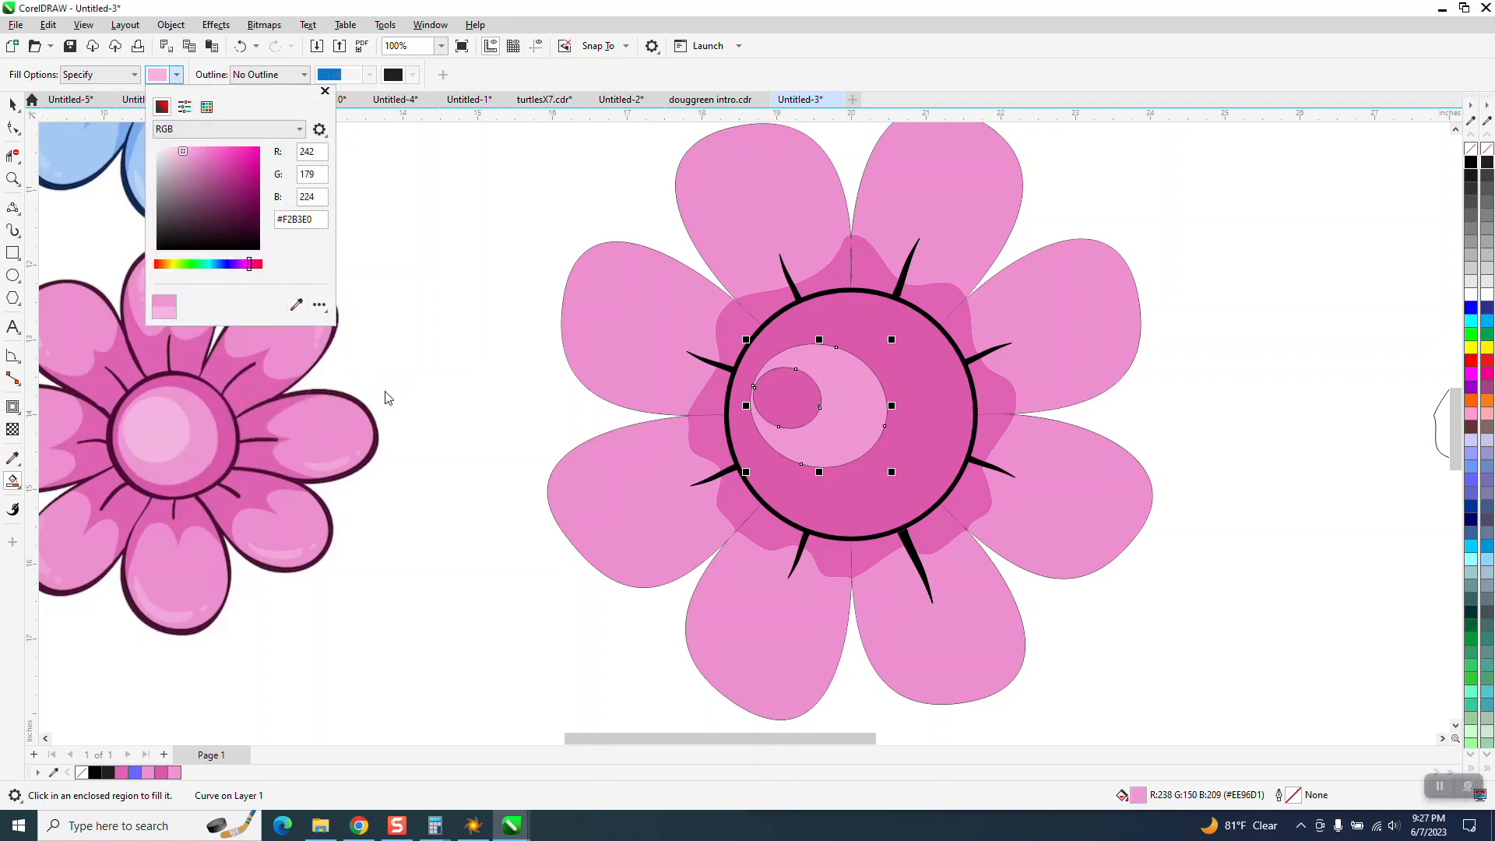
left_click(779, 388)
left_click(779, 387)
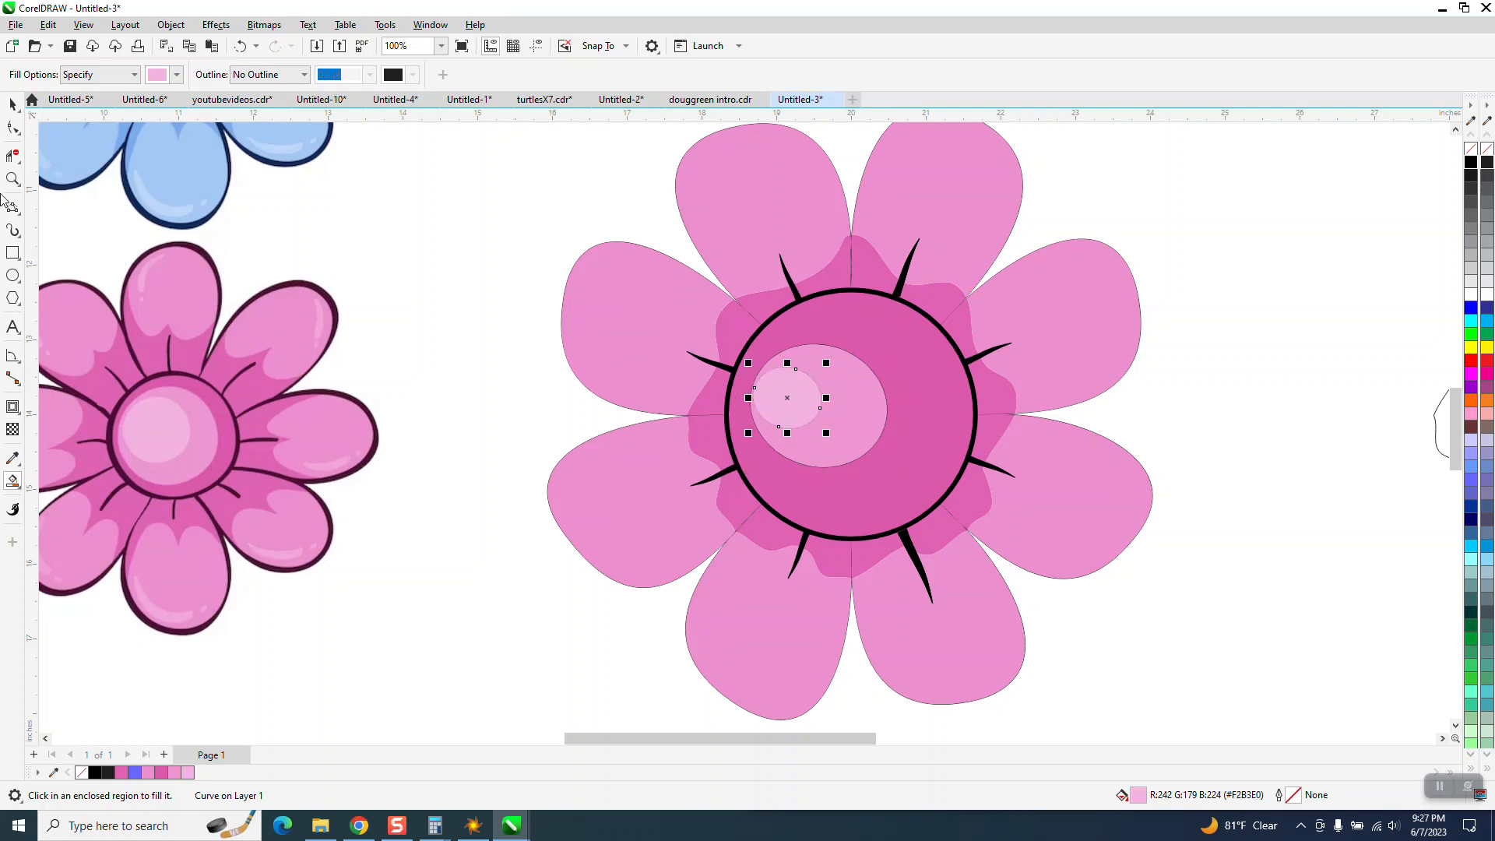
left_click(13, 104)
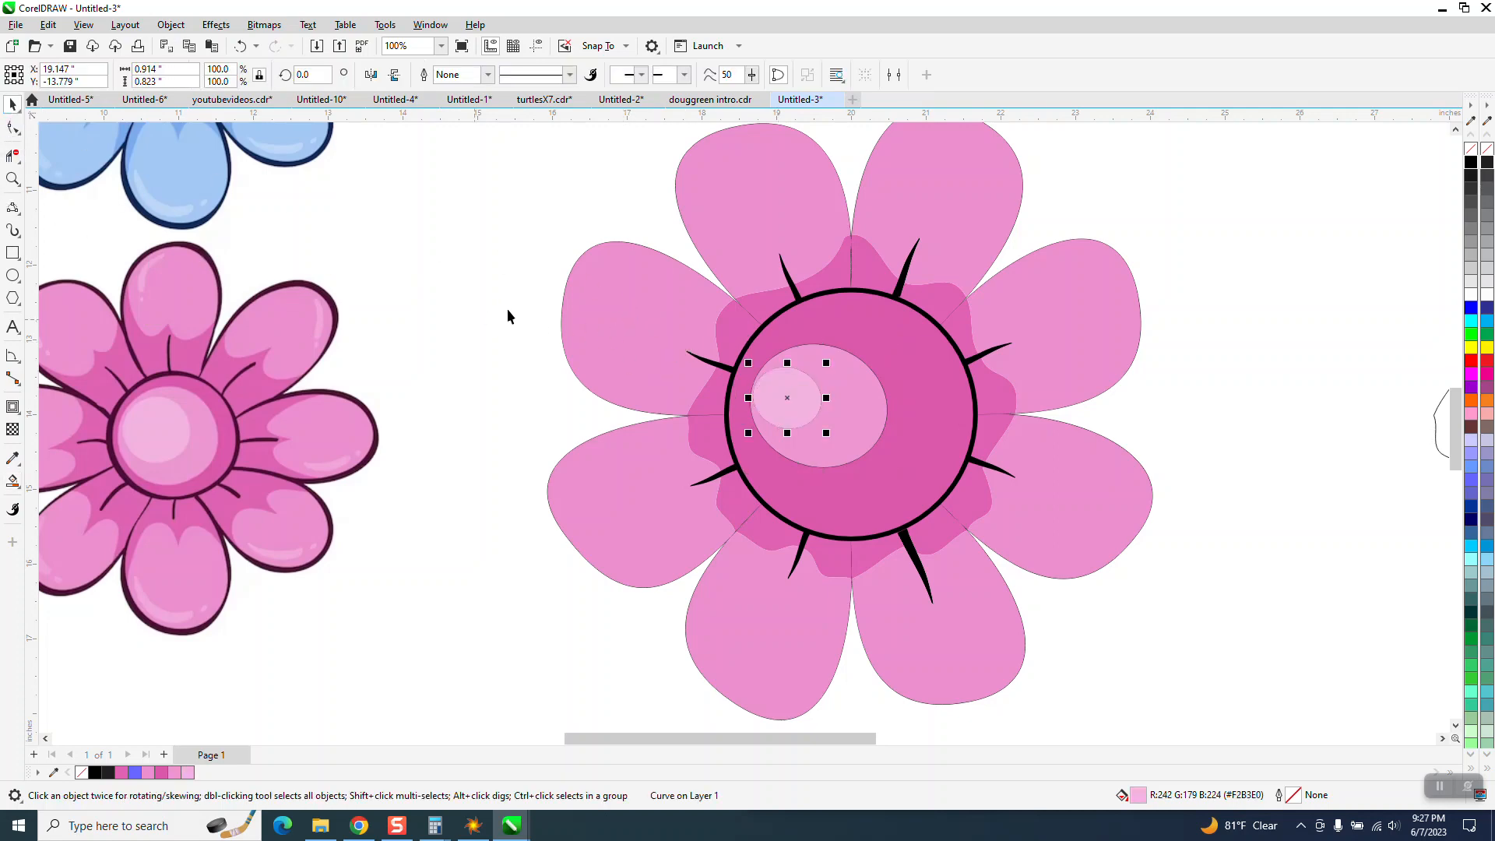
left_click_drag(506, 308, 947, 485)
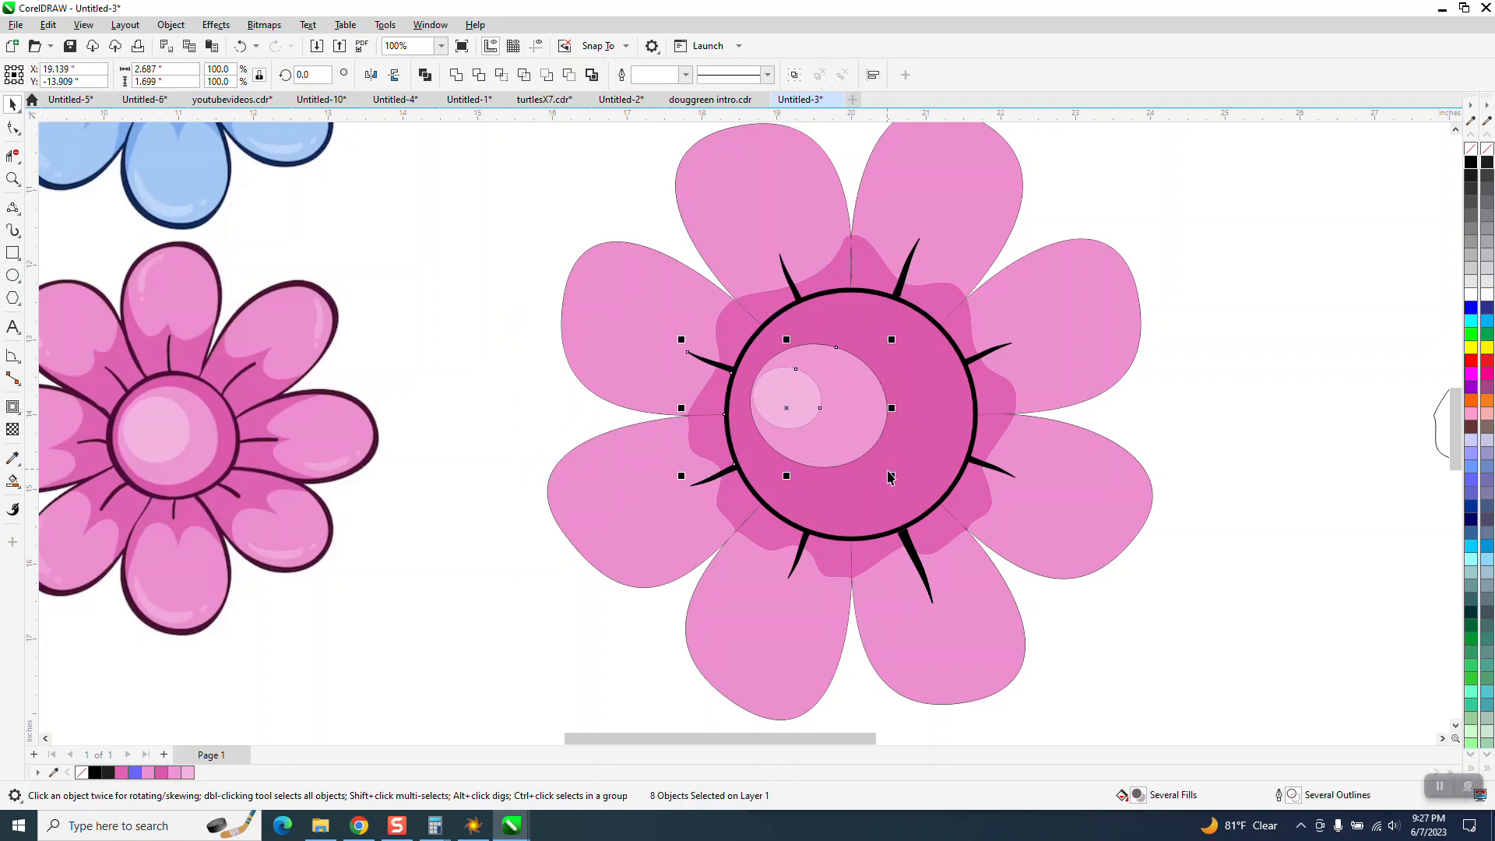
left_click(485, 372)
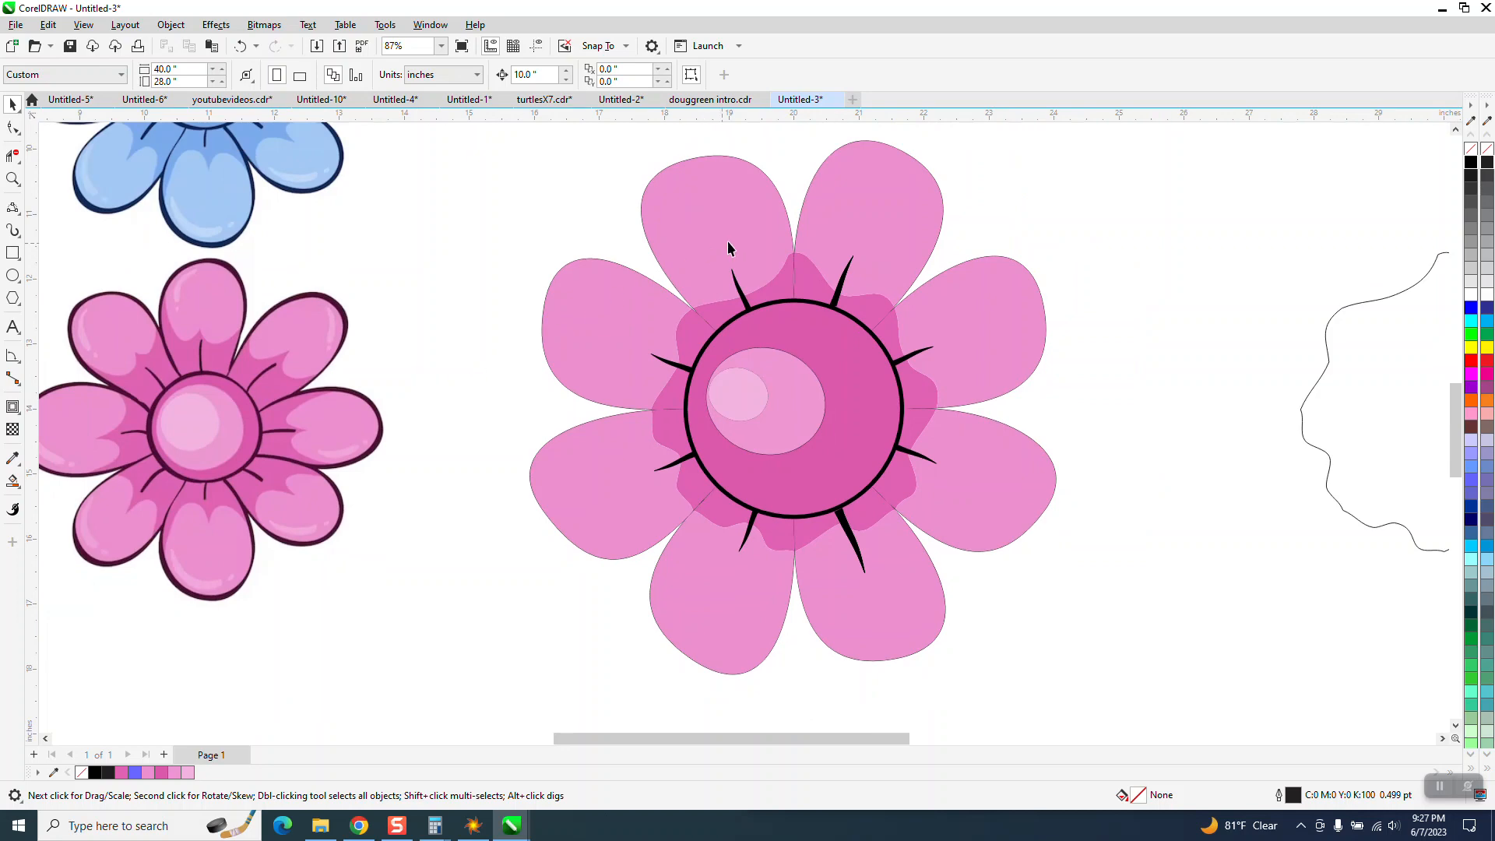
- Try a black outline on the flower's upper-left petal and undo it
left_click(748, 221)
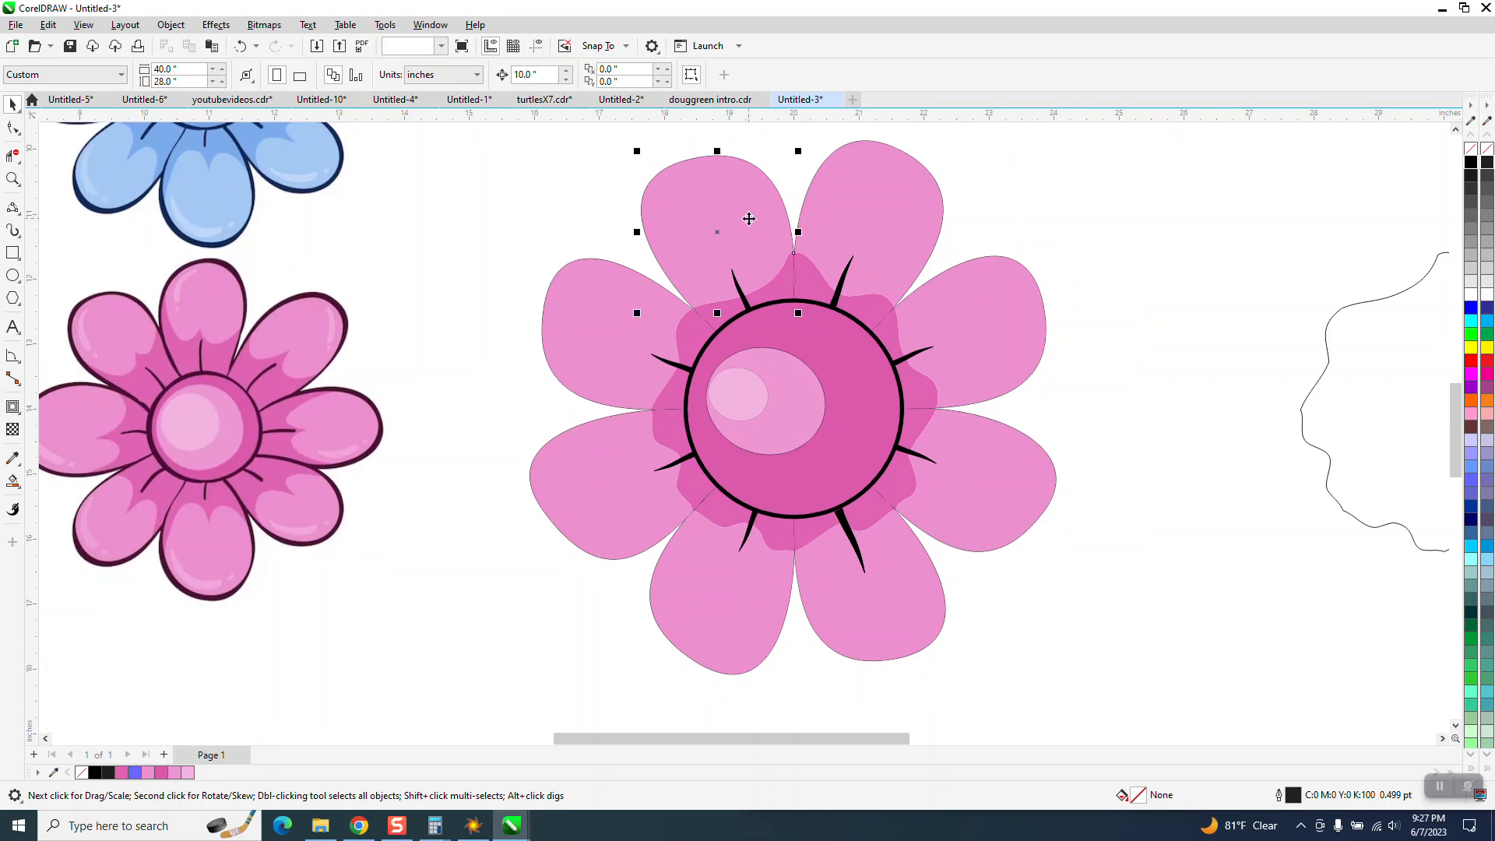
right_click(1470, 163)
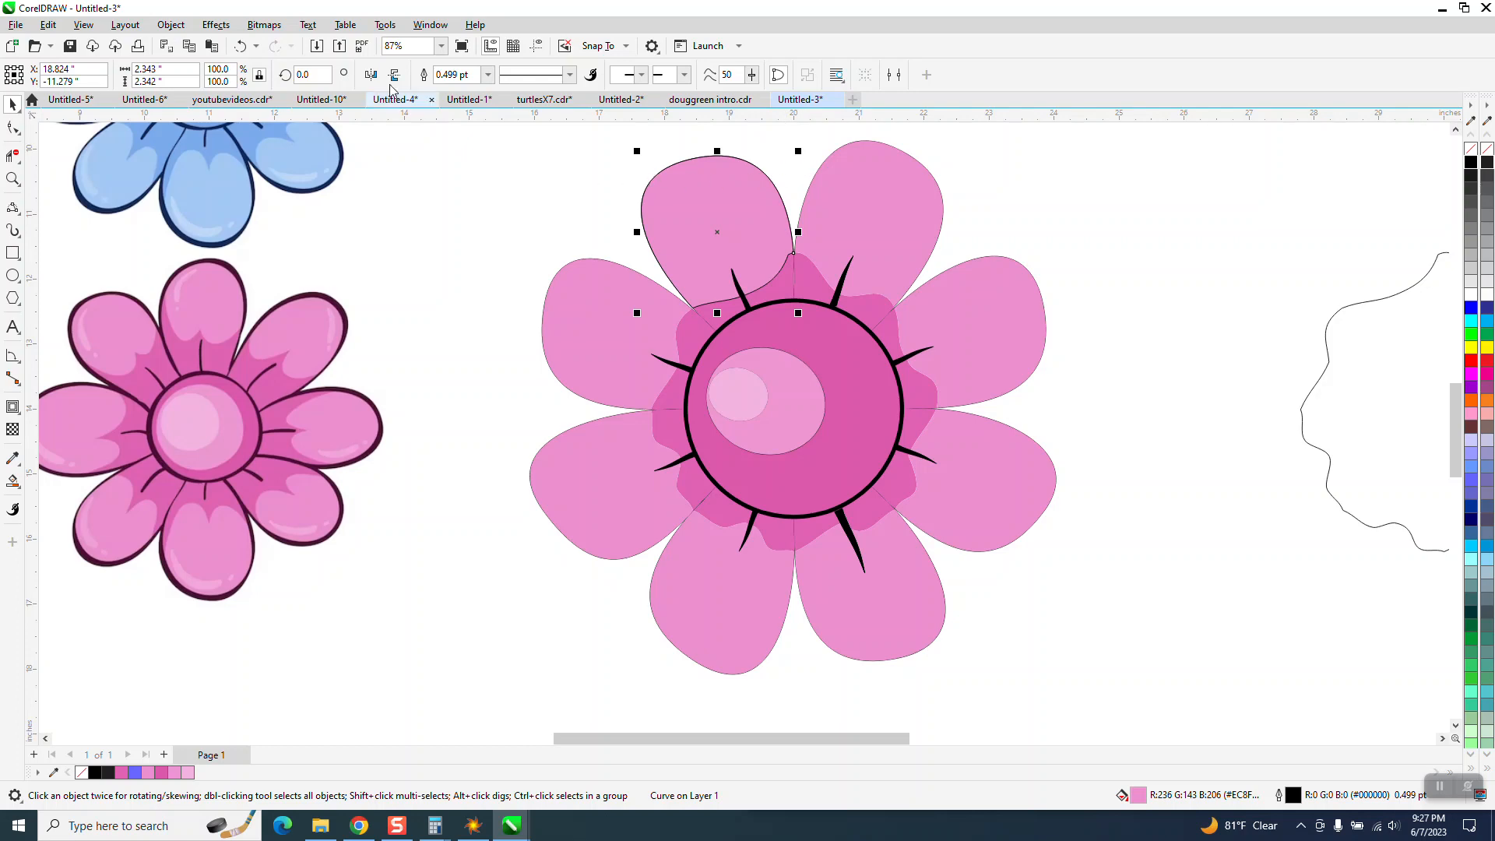
left_click(242, 46)
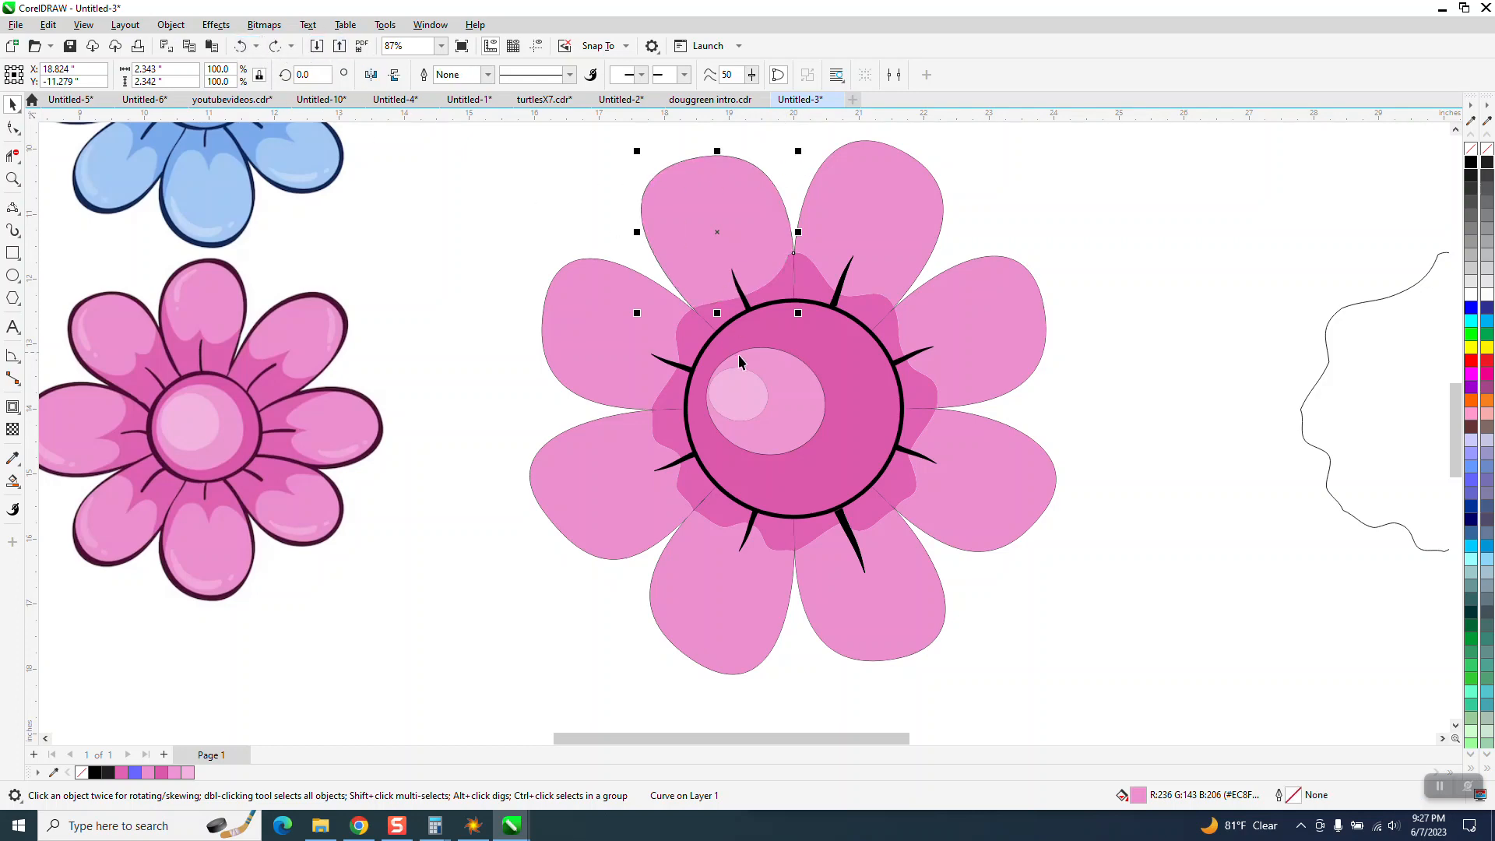
- Delete the extra copy of the reference flower bitmap that overlaps the area behind the drawn flower
scroll(737, 361, "down", 2)
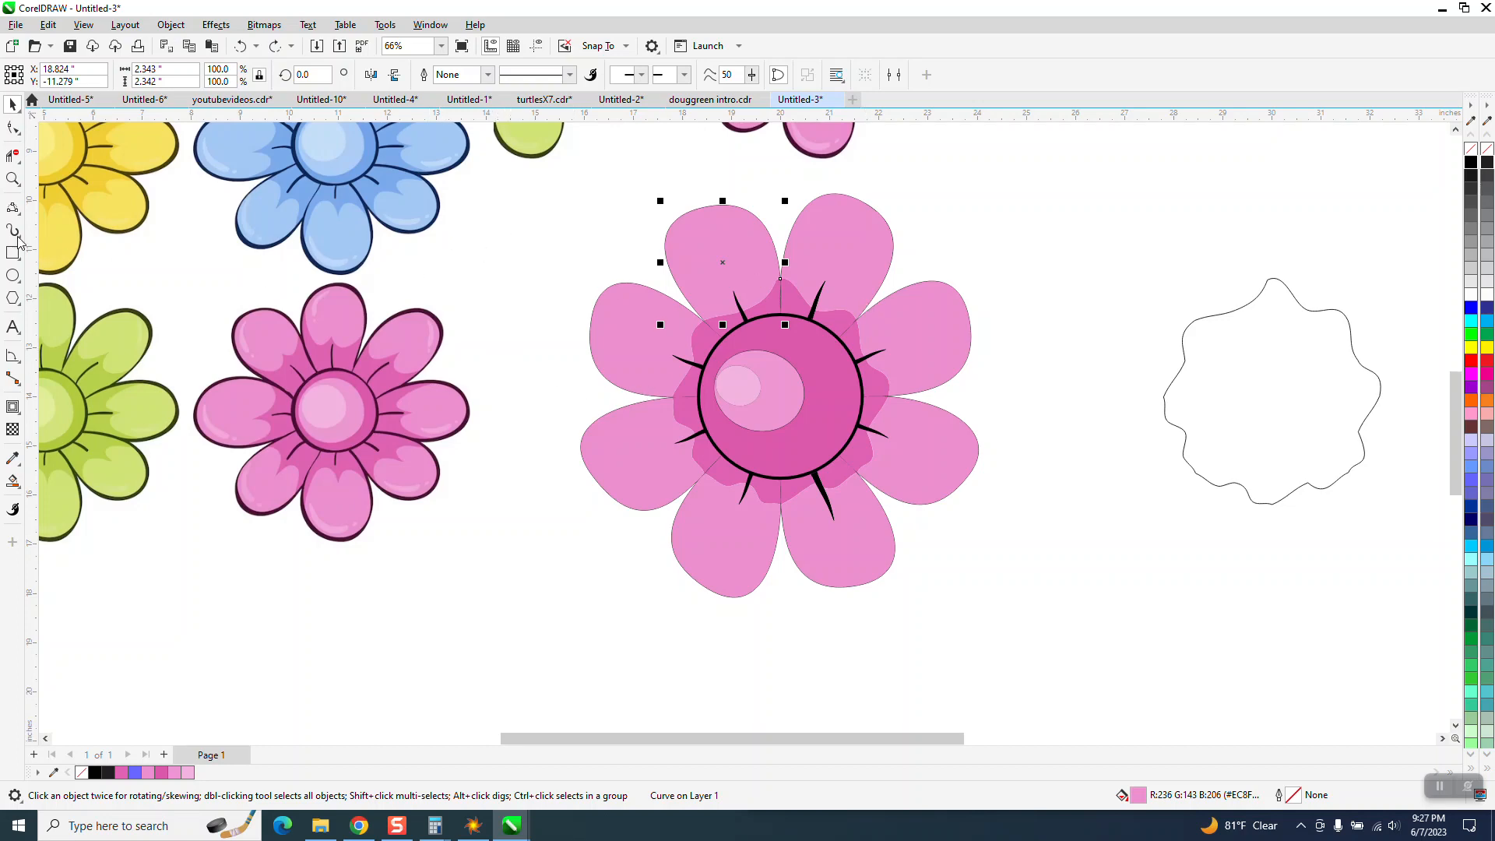
left_click(13, 179)
left_click_drag(533, 190, 1251, 622)
left_click(13, 104)
scroll(335, 215, "down", 1)
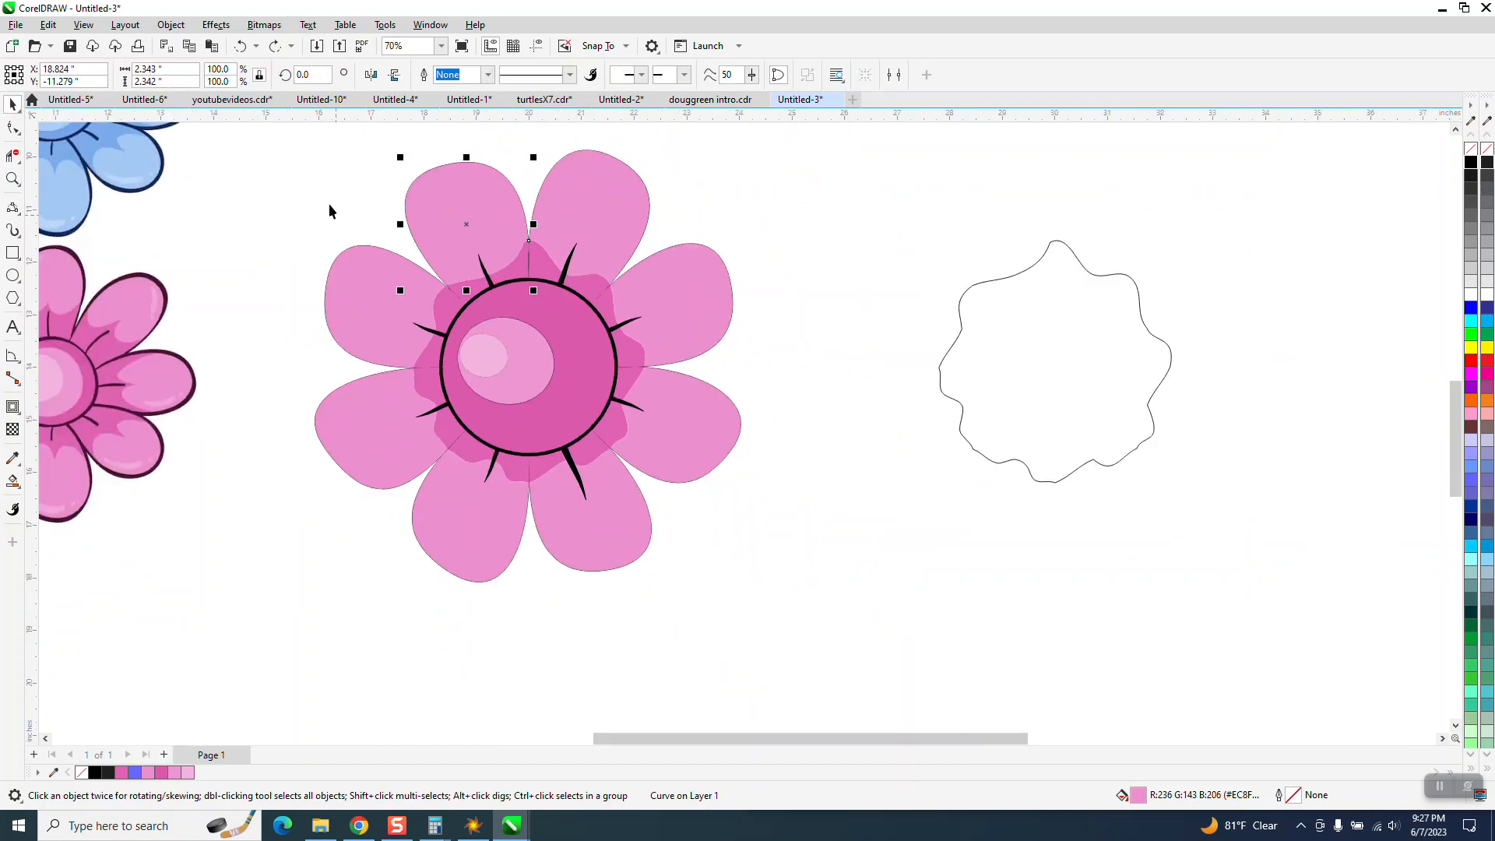
mouse_move(302, 145)
left_mouse_down()
mouse_move(413, 381)
mouse_move(434, 343)
mouse_move(318, 168)
left_mouse_up()
key("Delete")
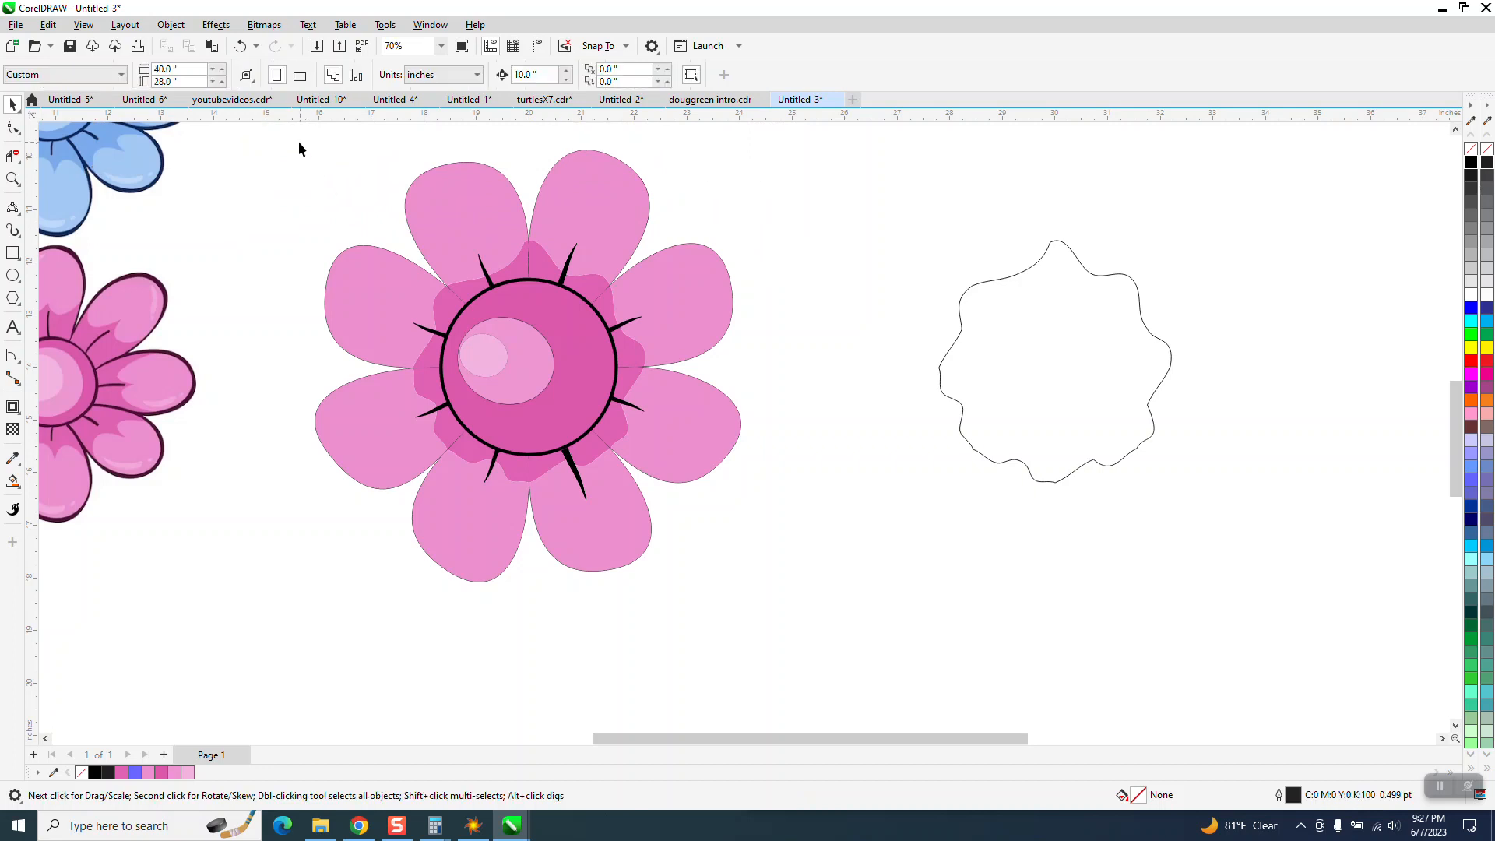
key("ctrl+z")
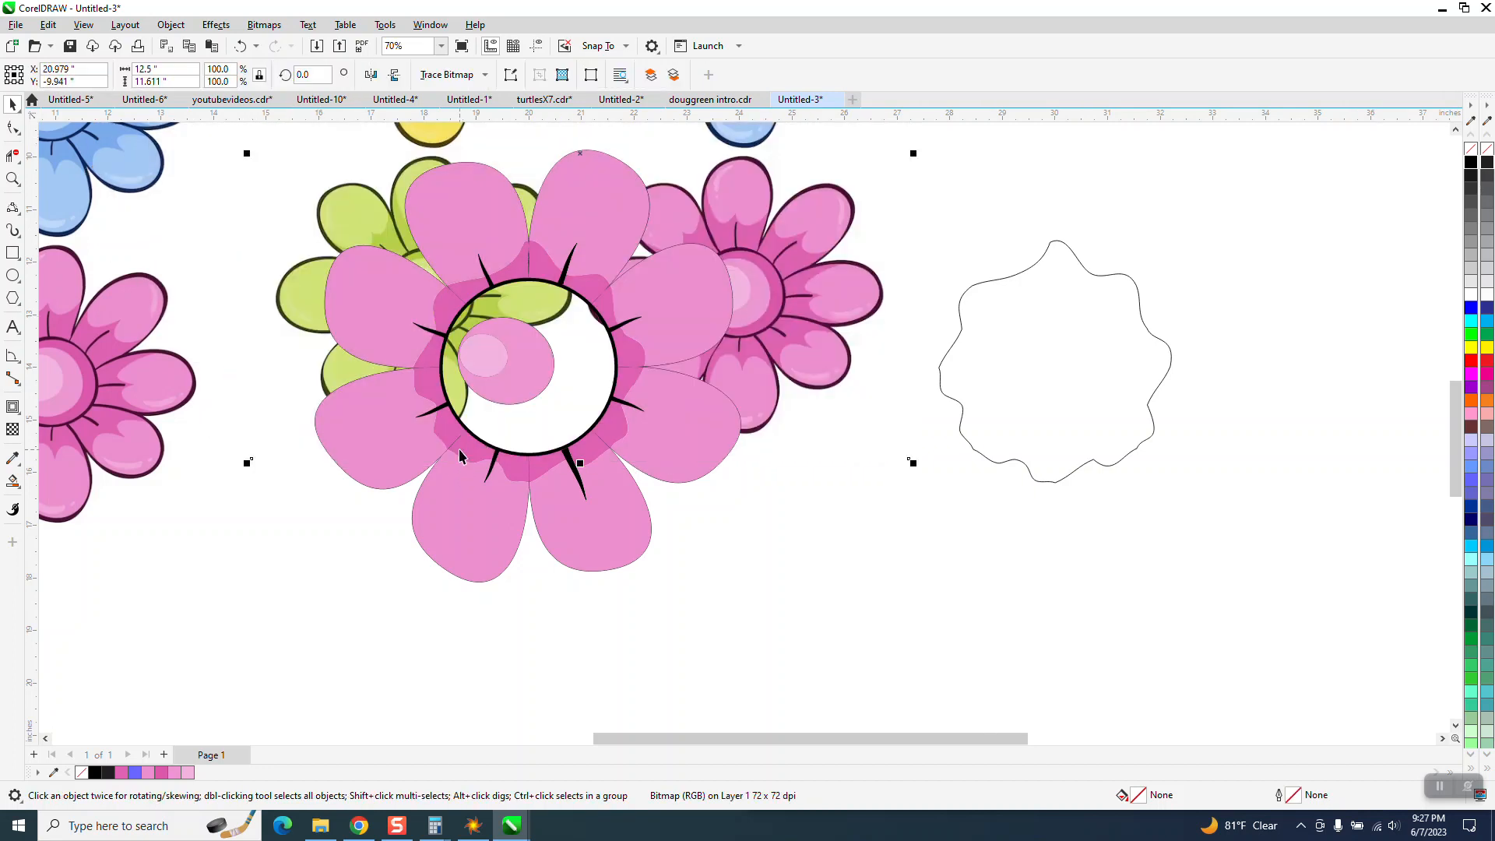
key("Delete")
key("ctrl+z")
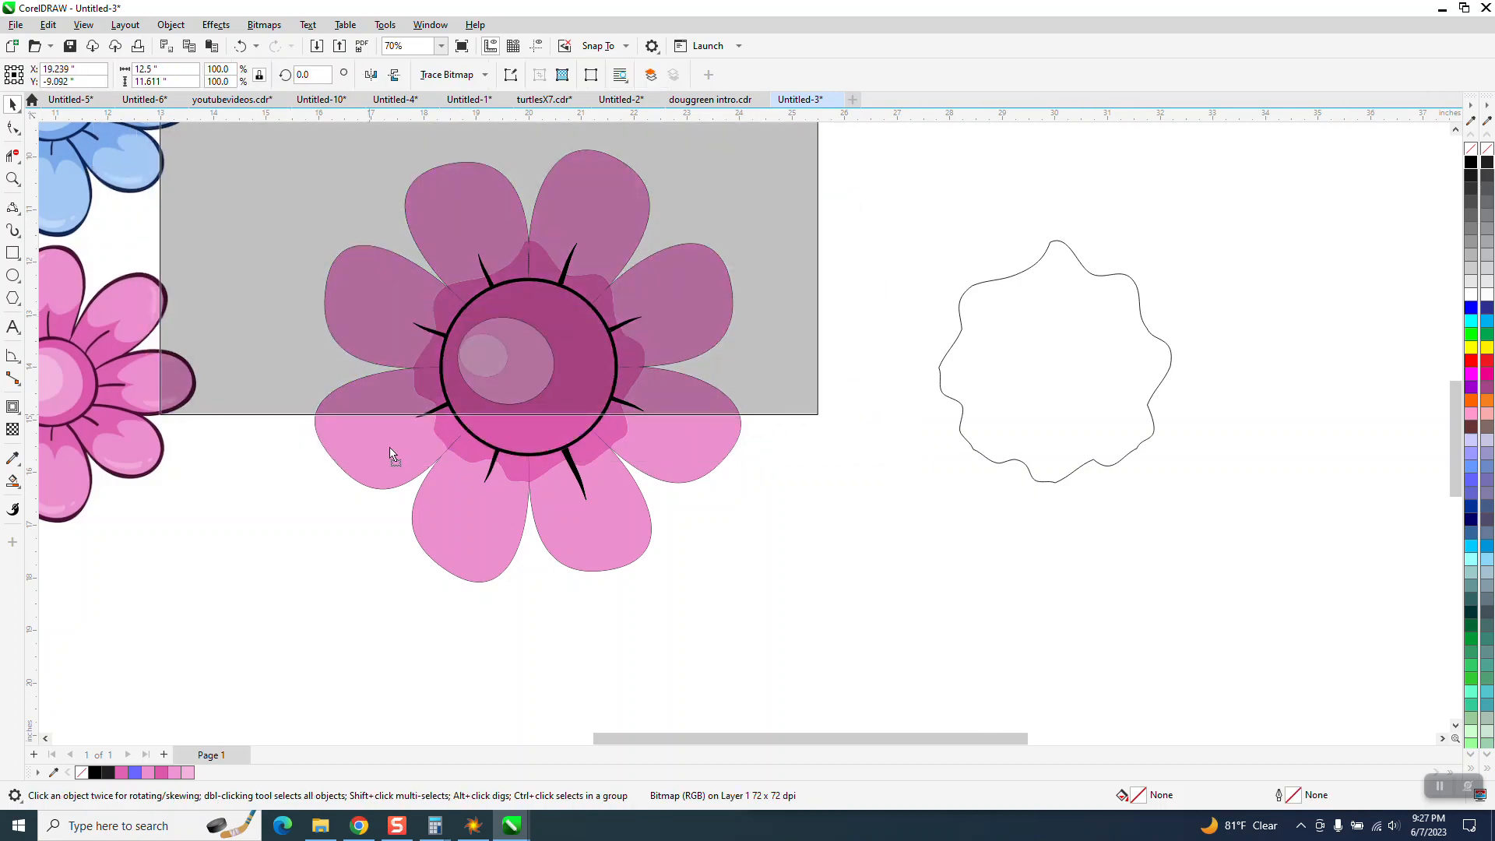
left_click(407, 450)
key("Delete")
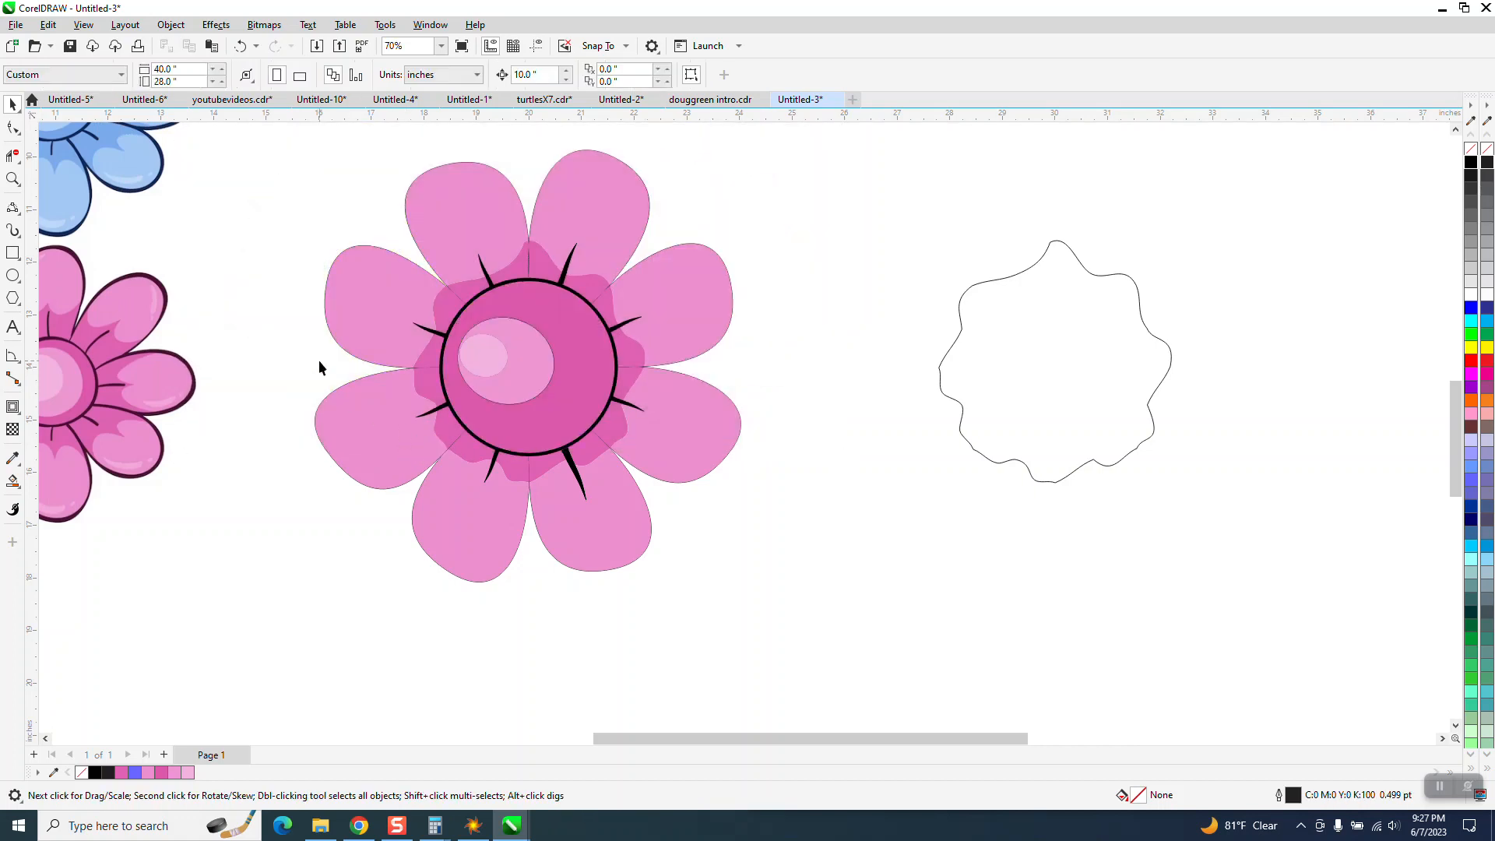
- Try an 8 pt outline width on the flower's petal outline curve and undo it
left_click_drag(634, 566, 806, 621)
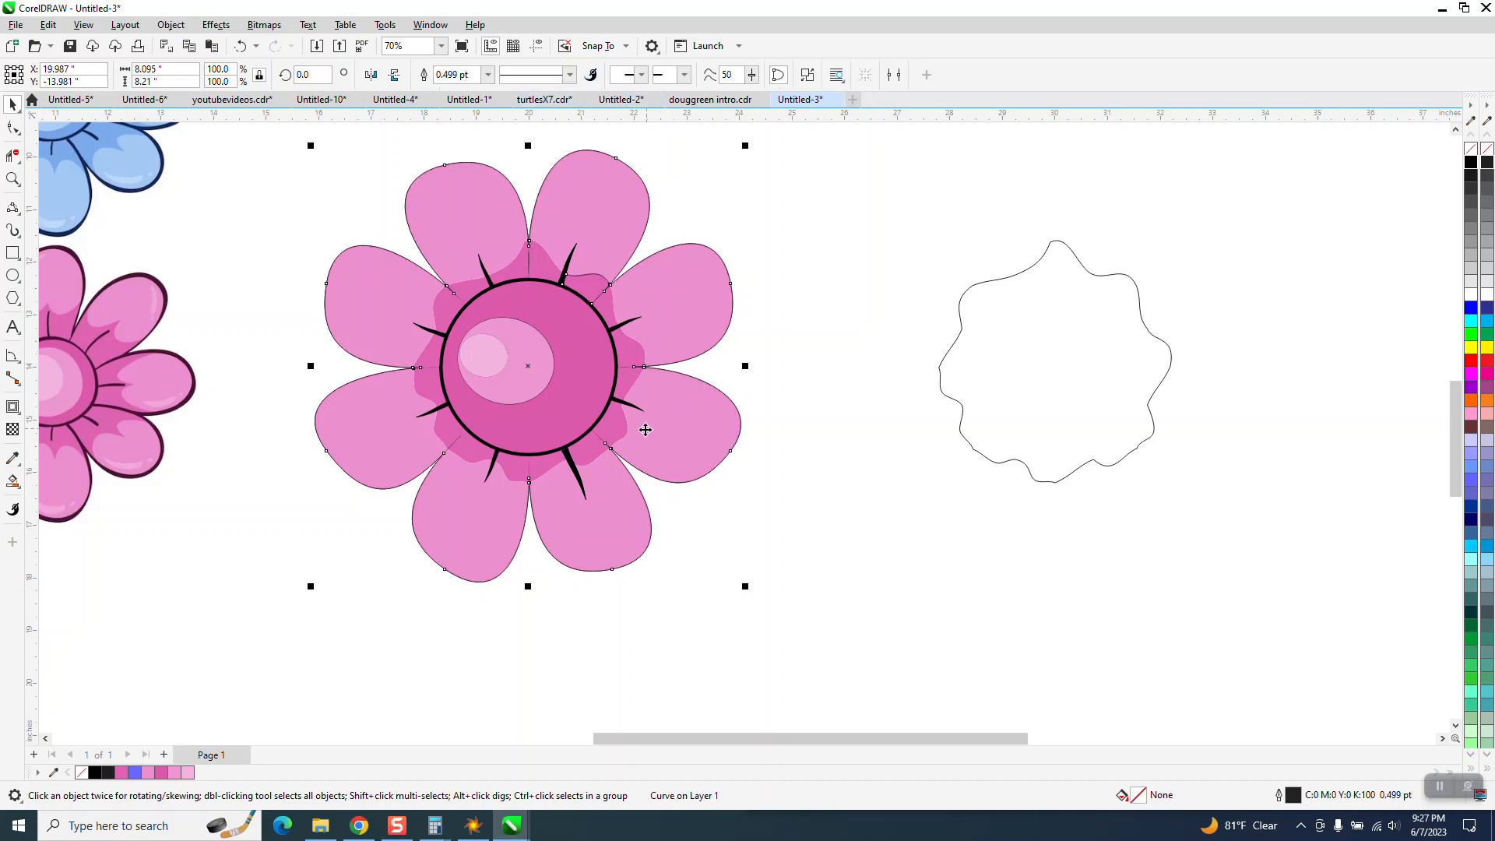
scroll(645, 430, "down", 1)
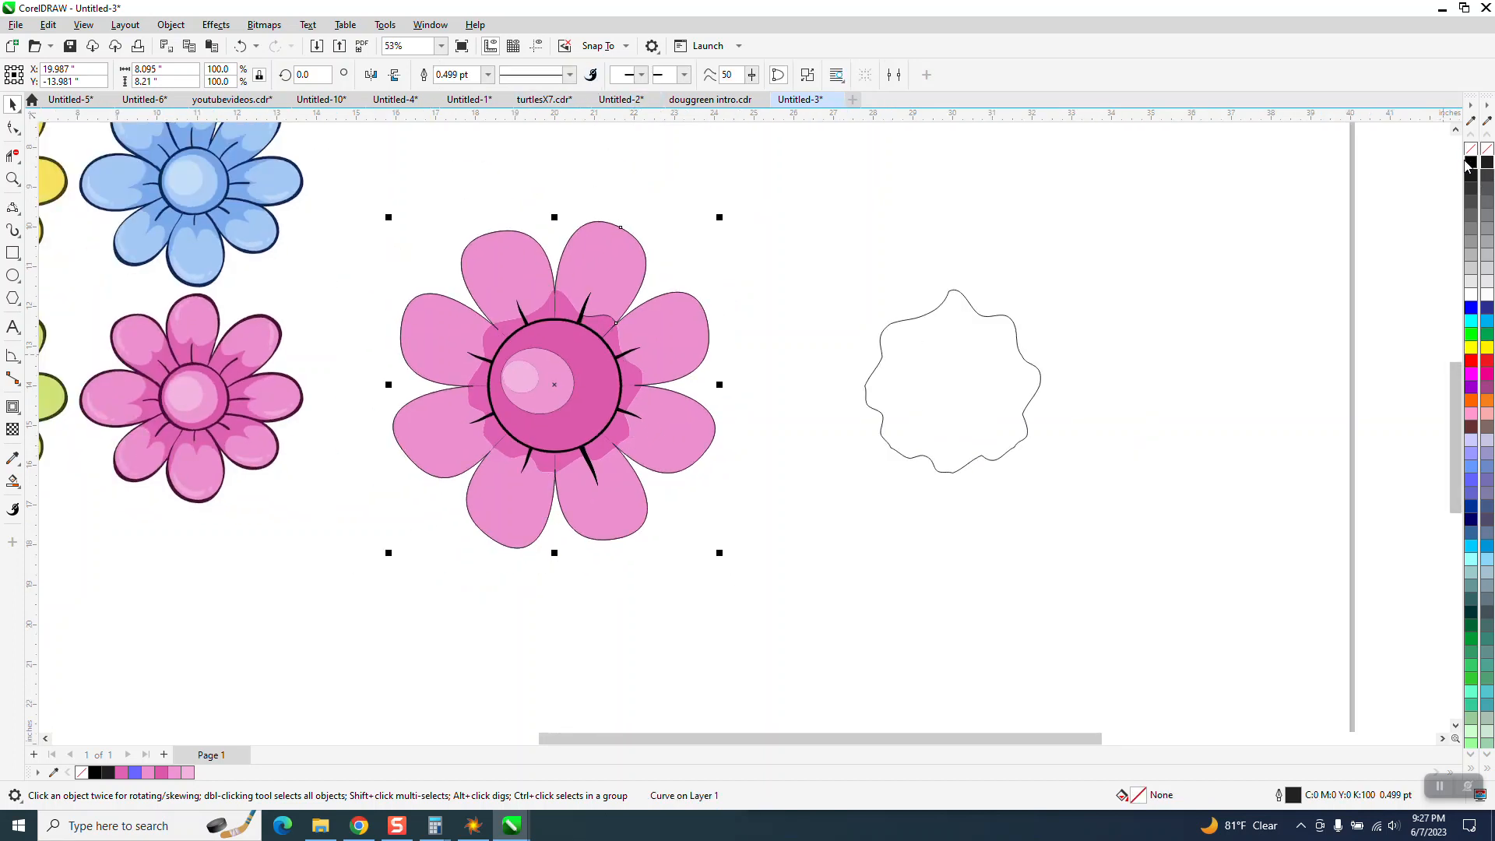
left_click(488, 73)
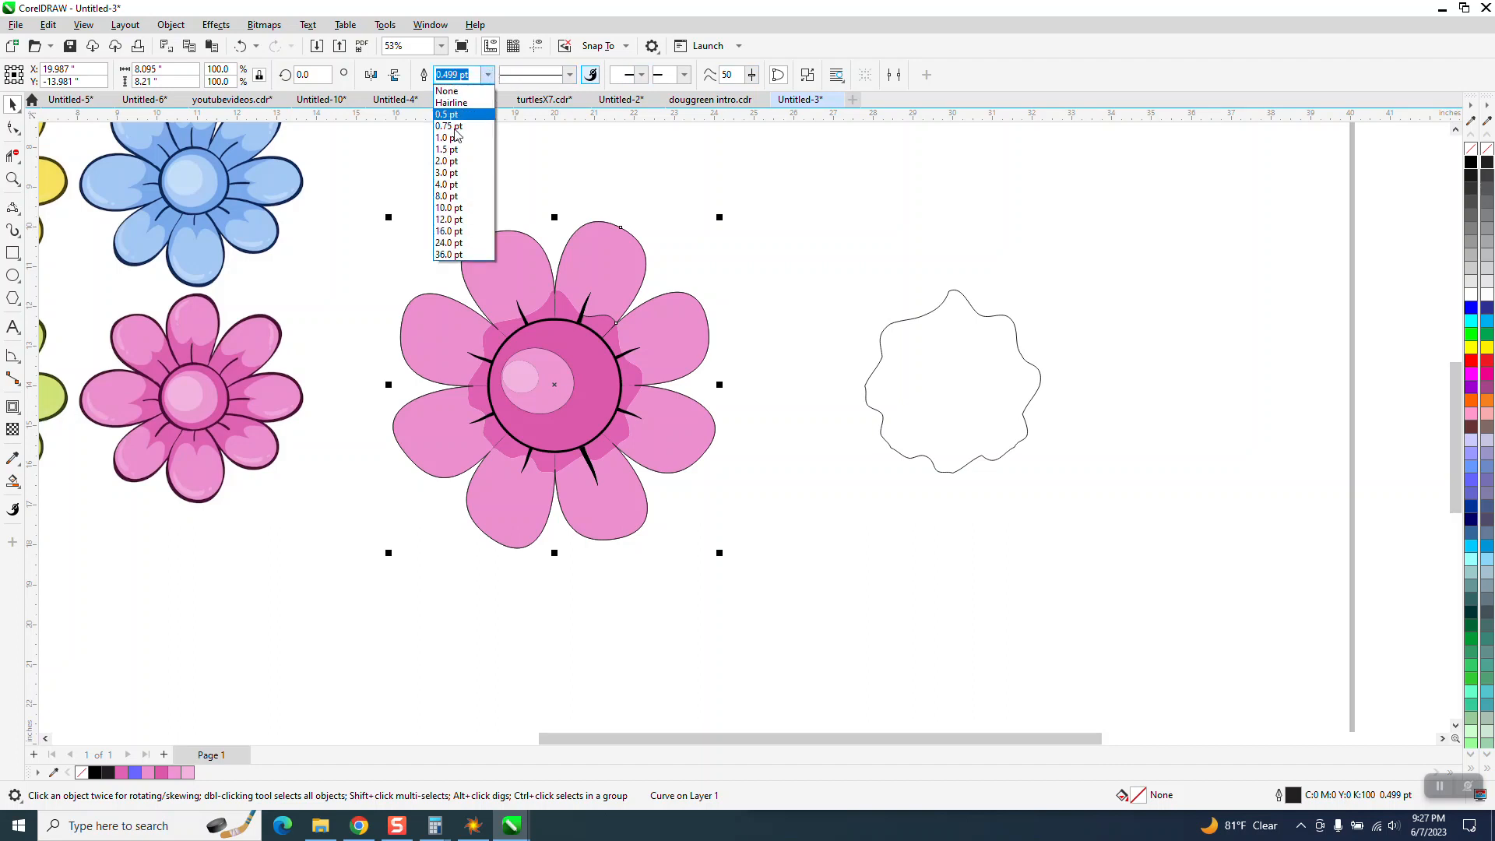
left_click(447, 195)
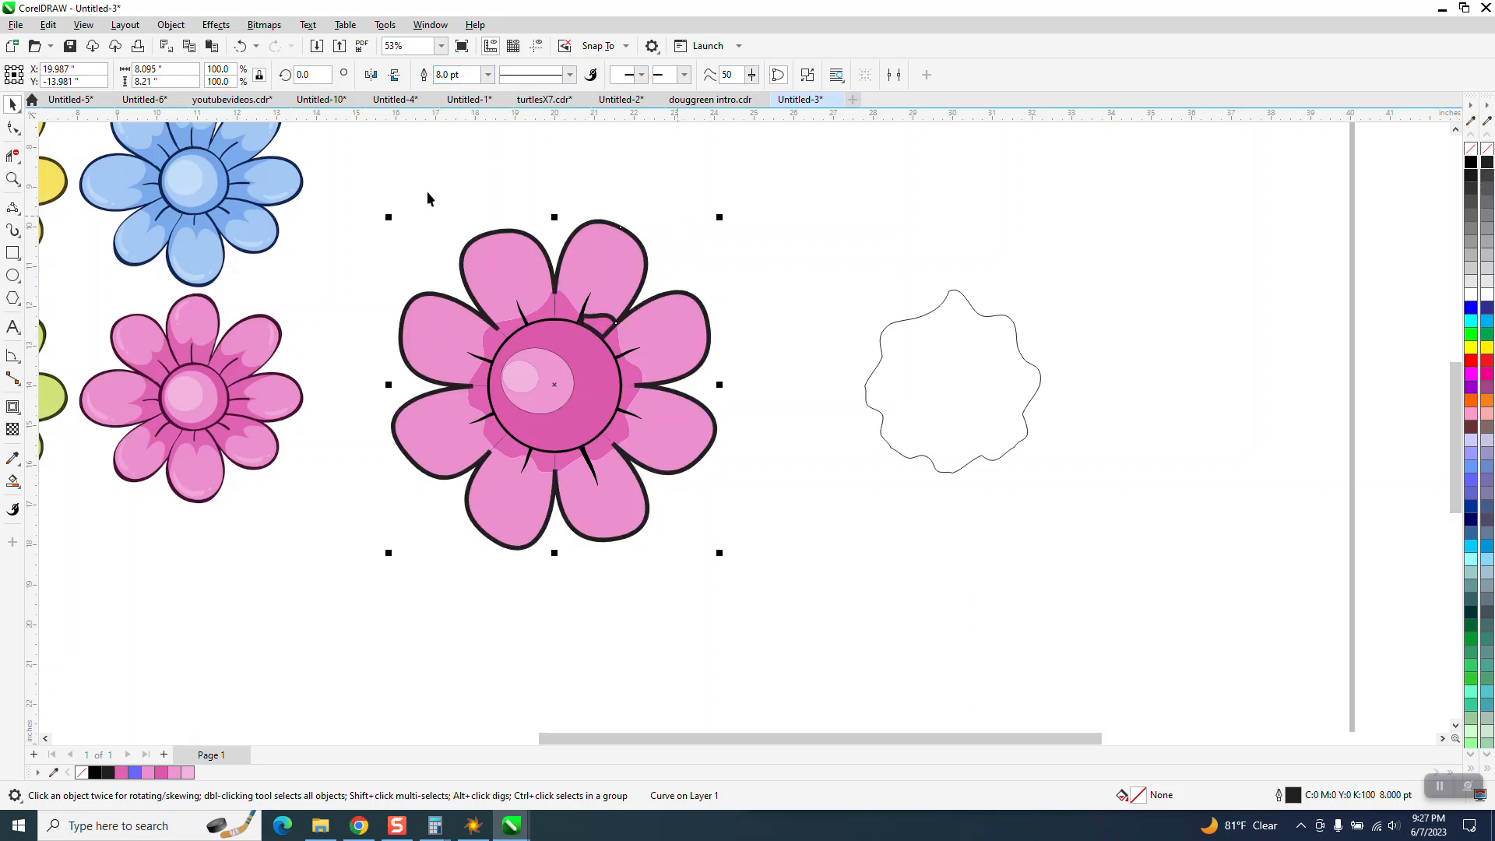
left_click(241, 46)
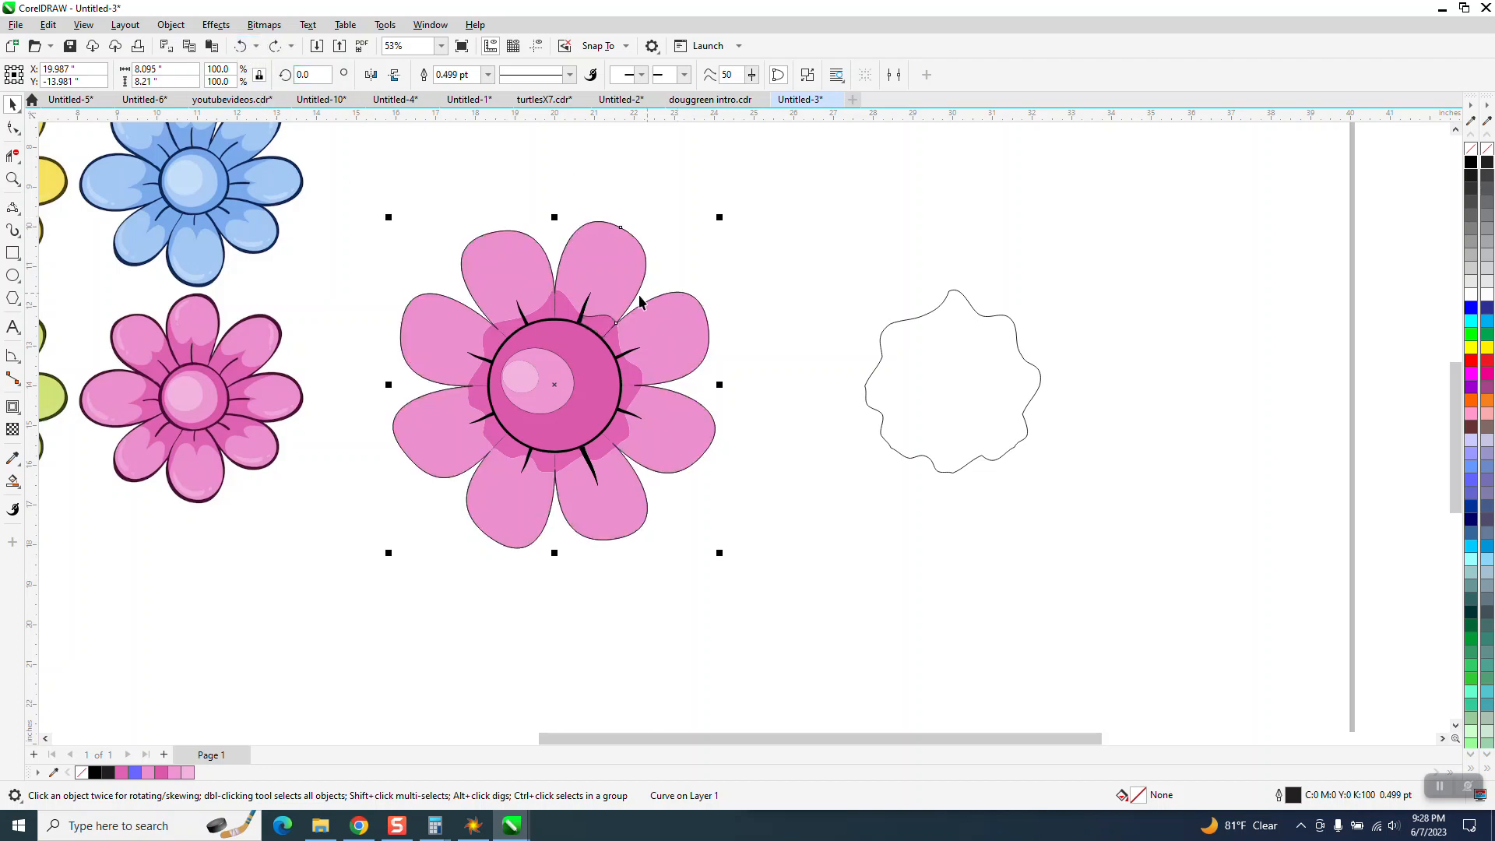
- Move the outline curve's node at the notch between the two upper-right petals slightly down toward the neighbouring petal's edge
left_click(12, 178)
left_click_drag(642, 341, 566, 295)
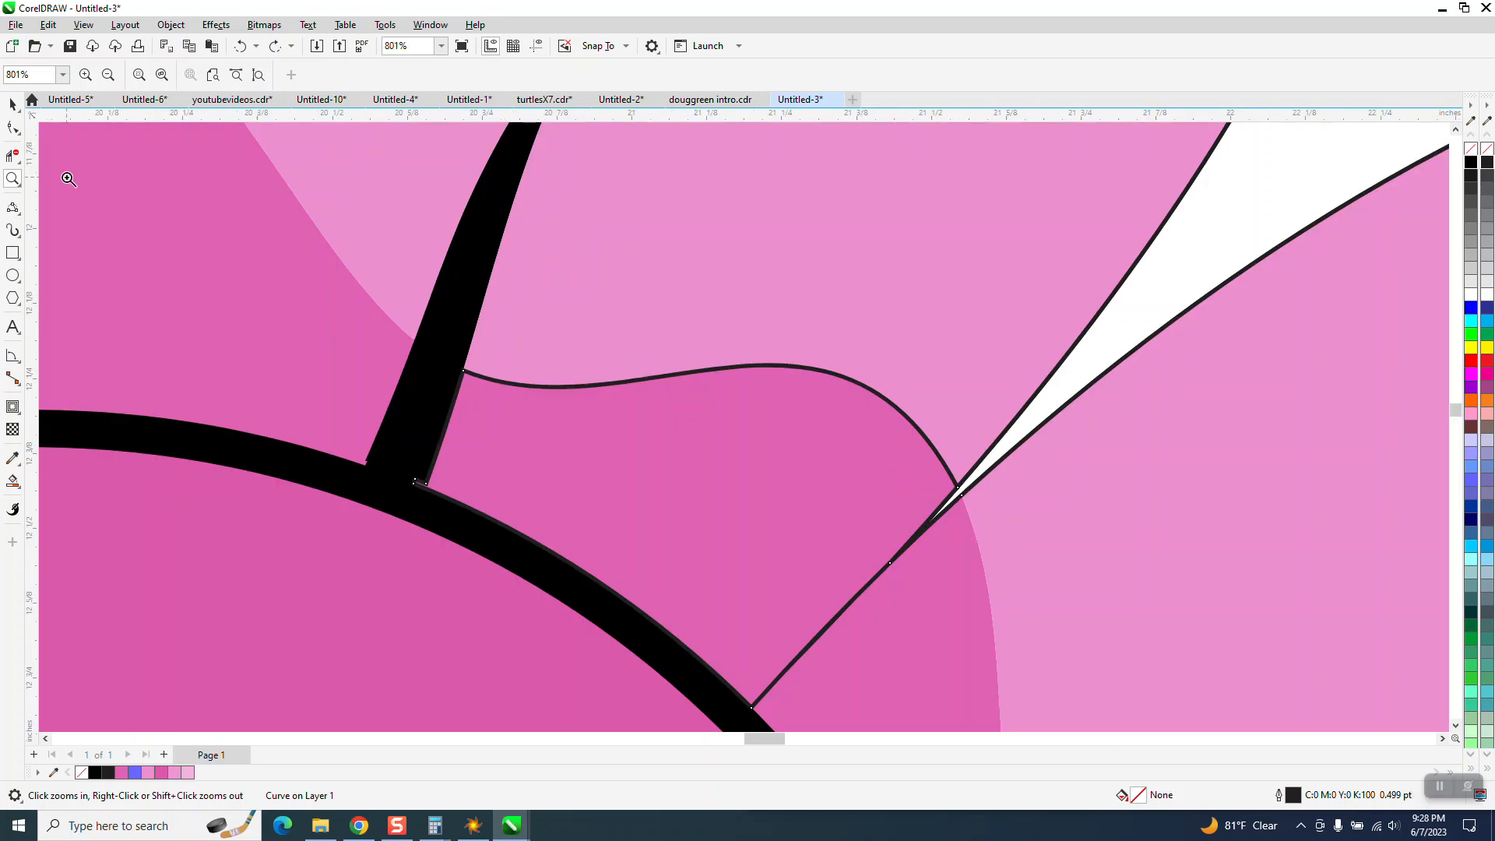
left_click(13, 127)
key("F10")
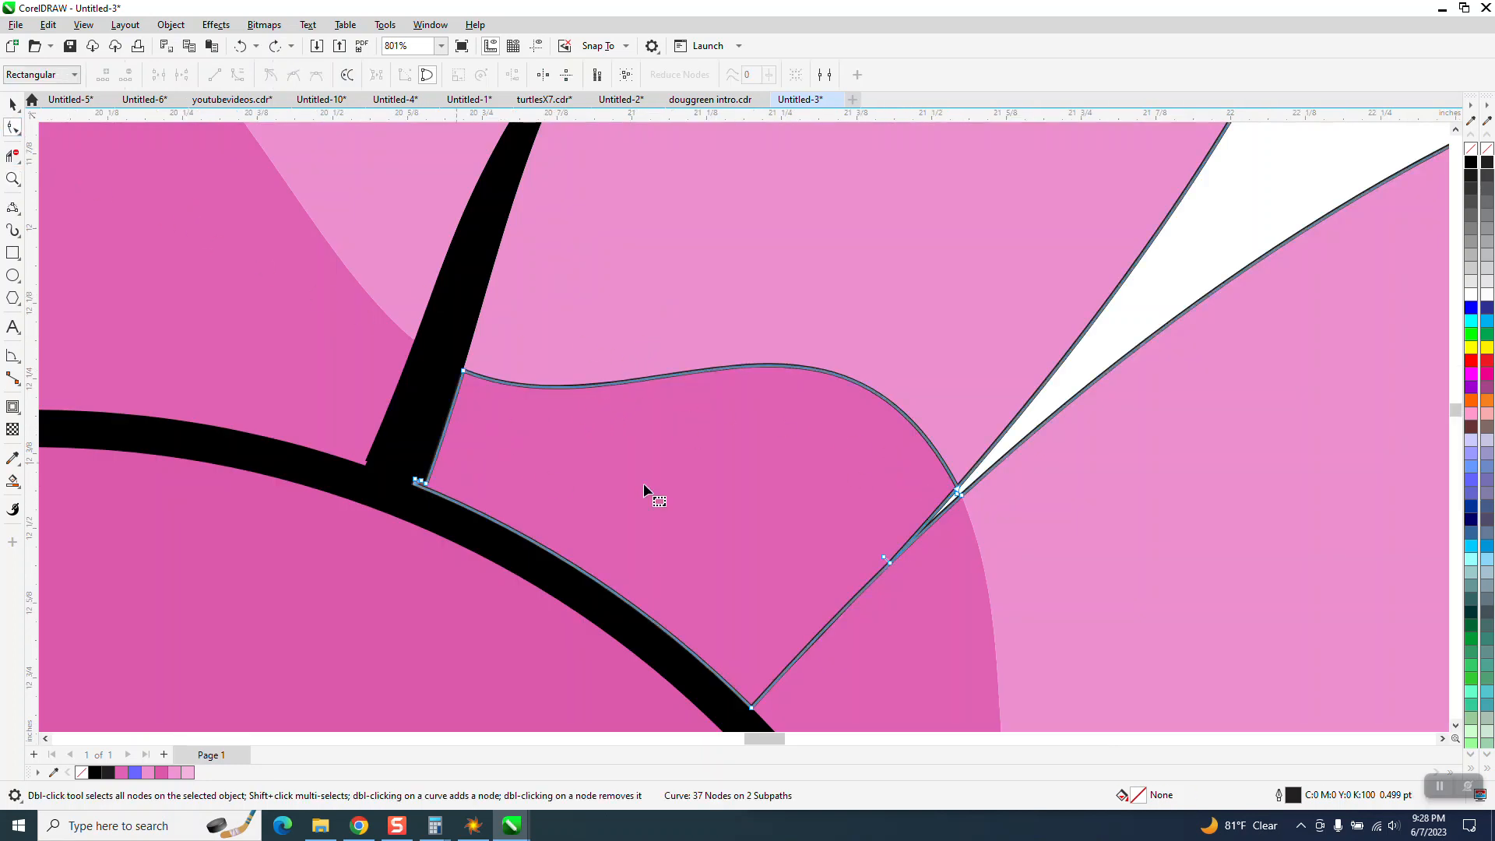
left_click(957, 489)
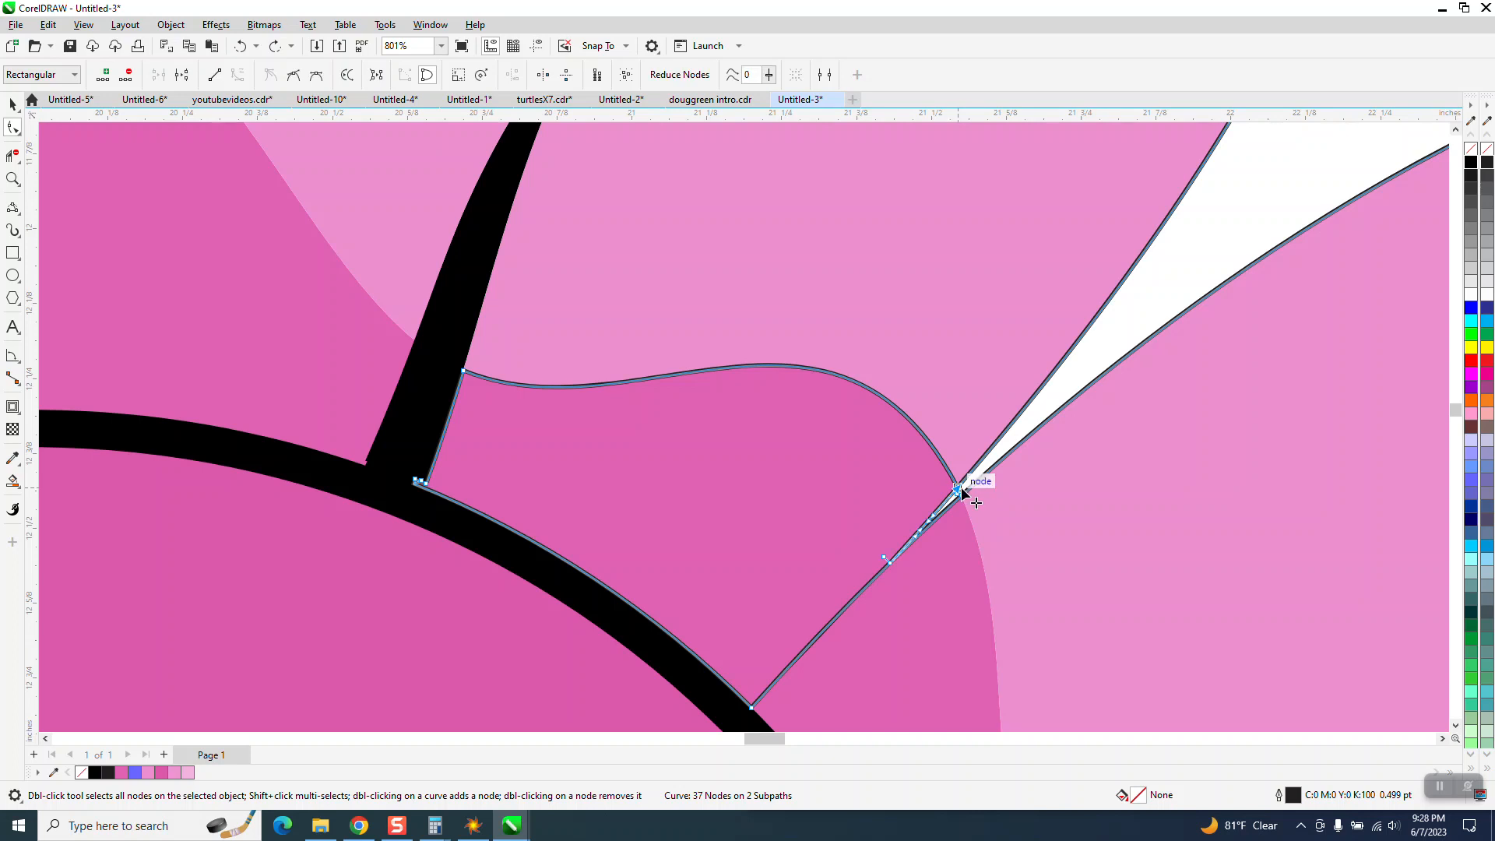
left_click_drag(963, 491, 963, 502)
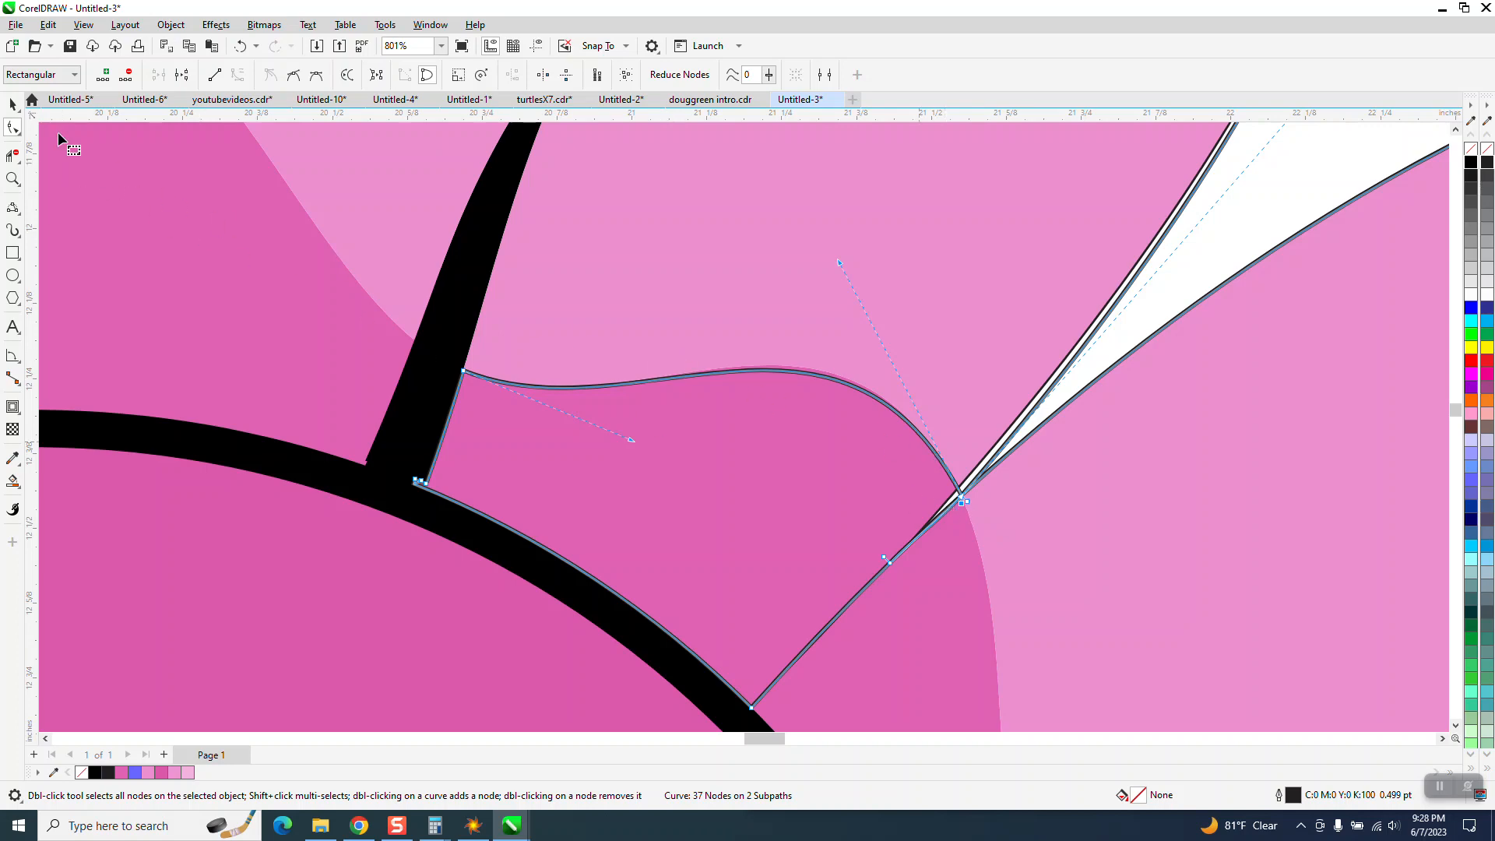
left_click(12, 104)
scroll(520, 296, "down", 8)
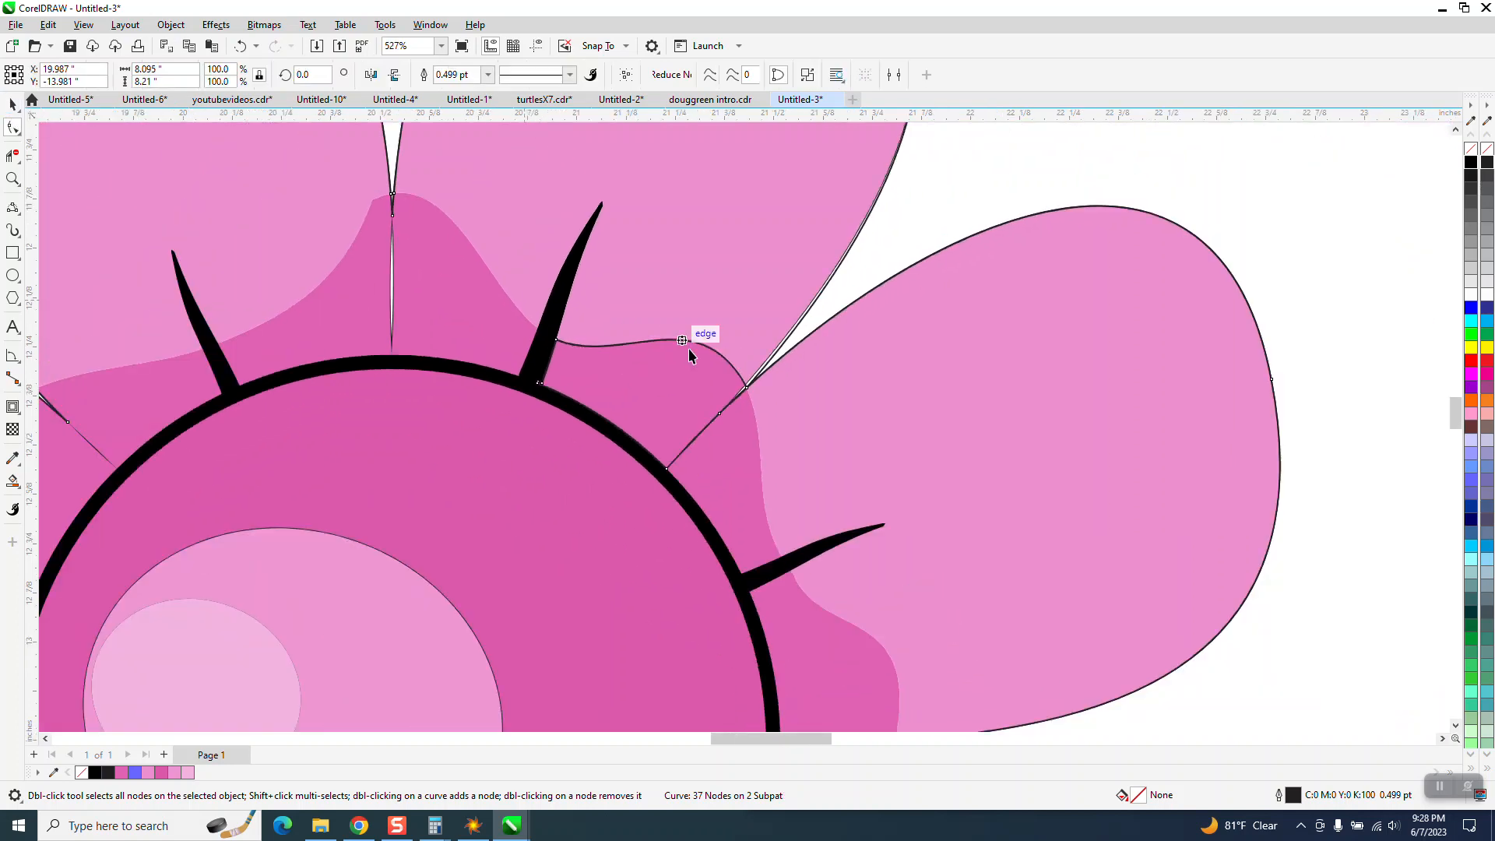
scroll(571, 394, "down", 4)
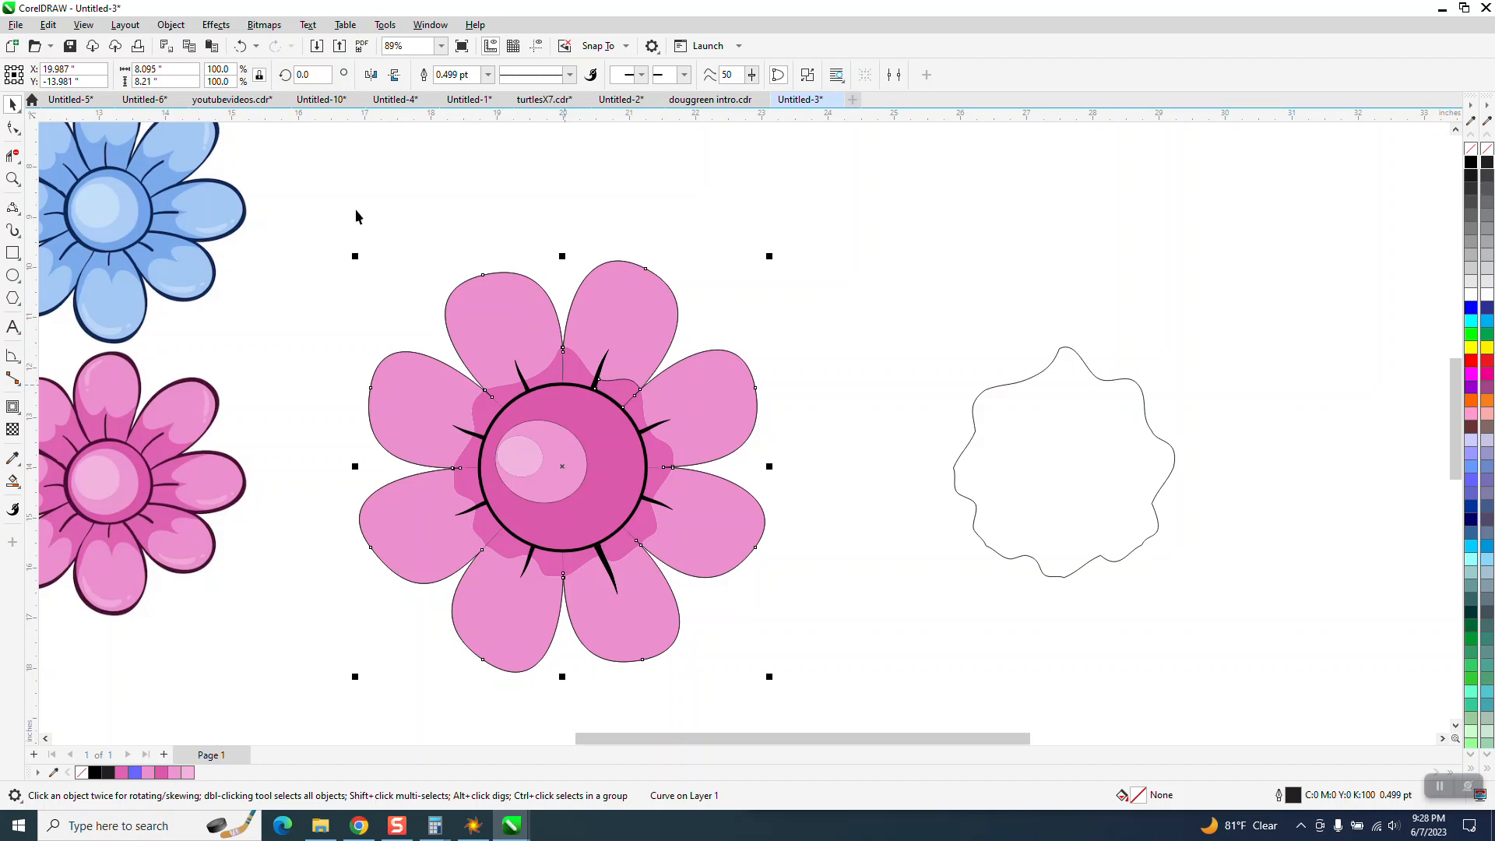
left_click_drag(326, 195, 332, 290)
left_click_drag(826, 677, 827, 679)
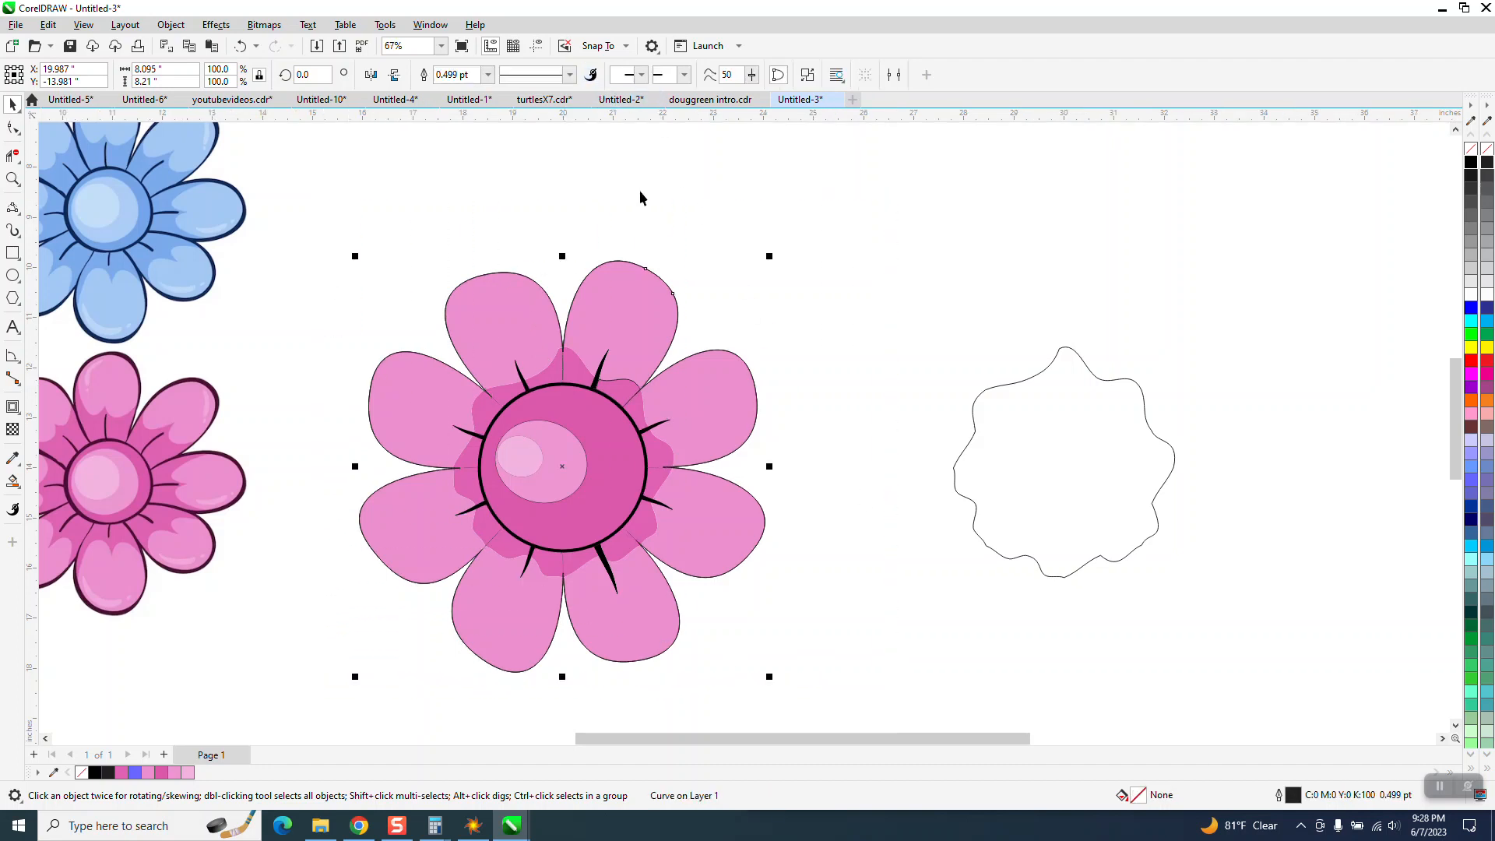
- Offset the petal outline curve 10 inches right of the flower, set its width to 8 pt, and return it onto the flower
key("ctrl+d")
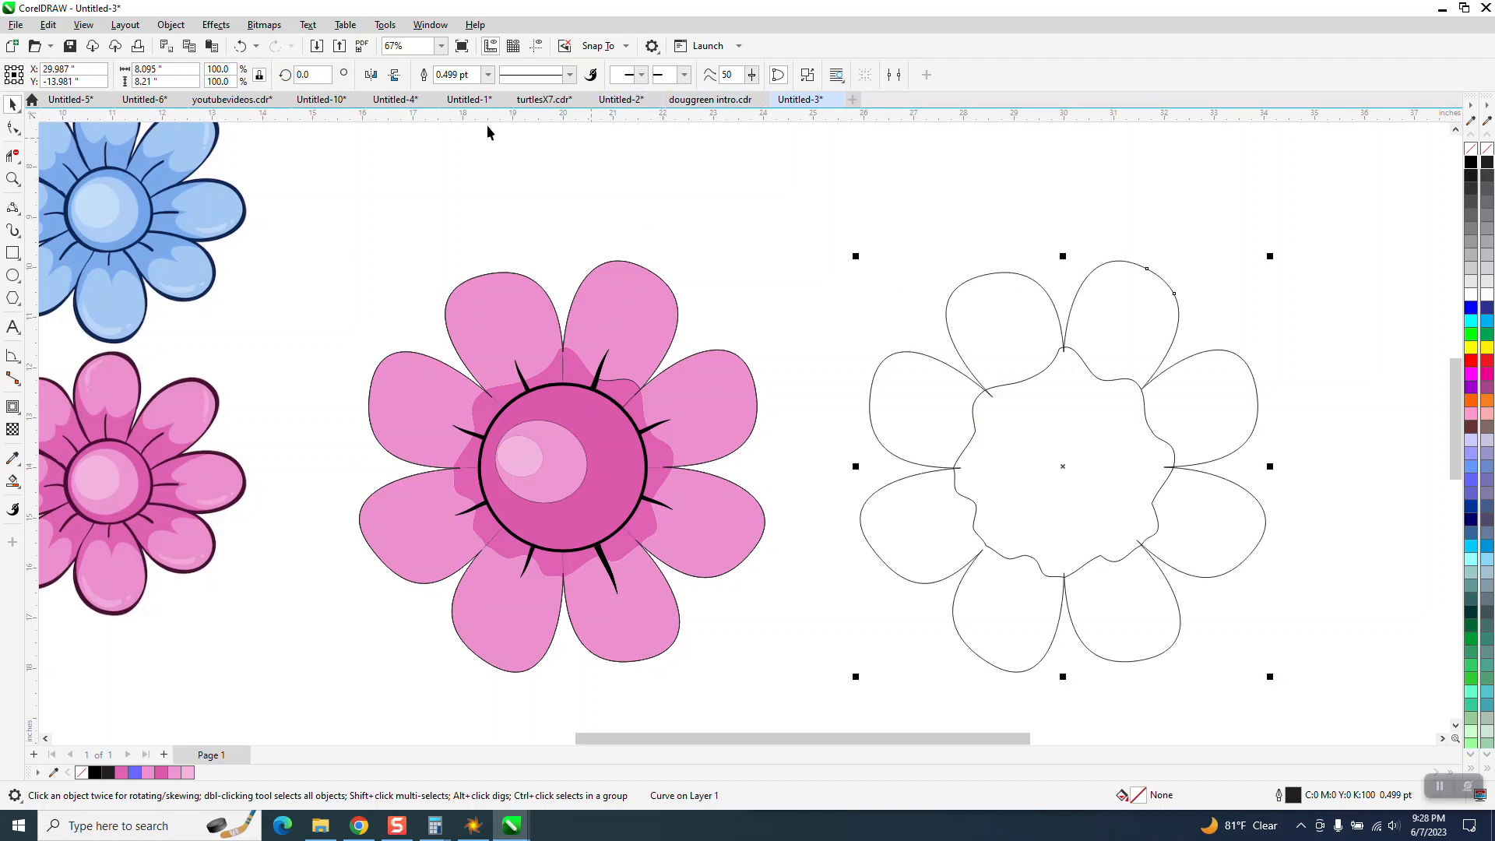
left_click(487, 74)
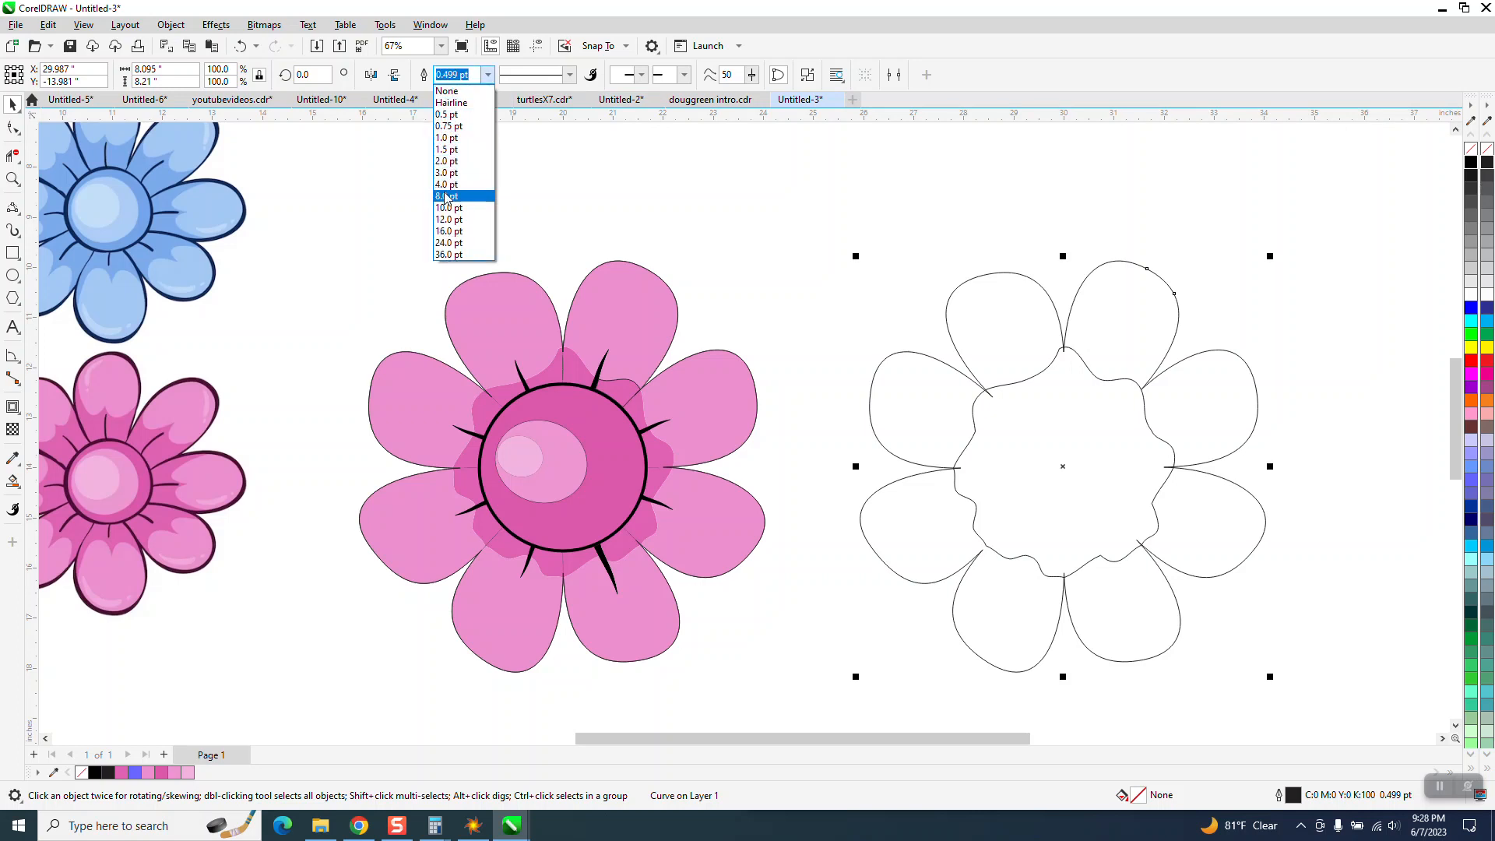
left_click(445, 196)
key("Left")
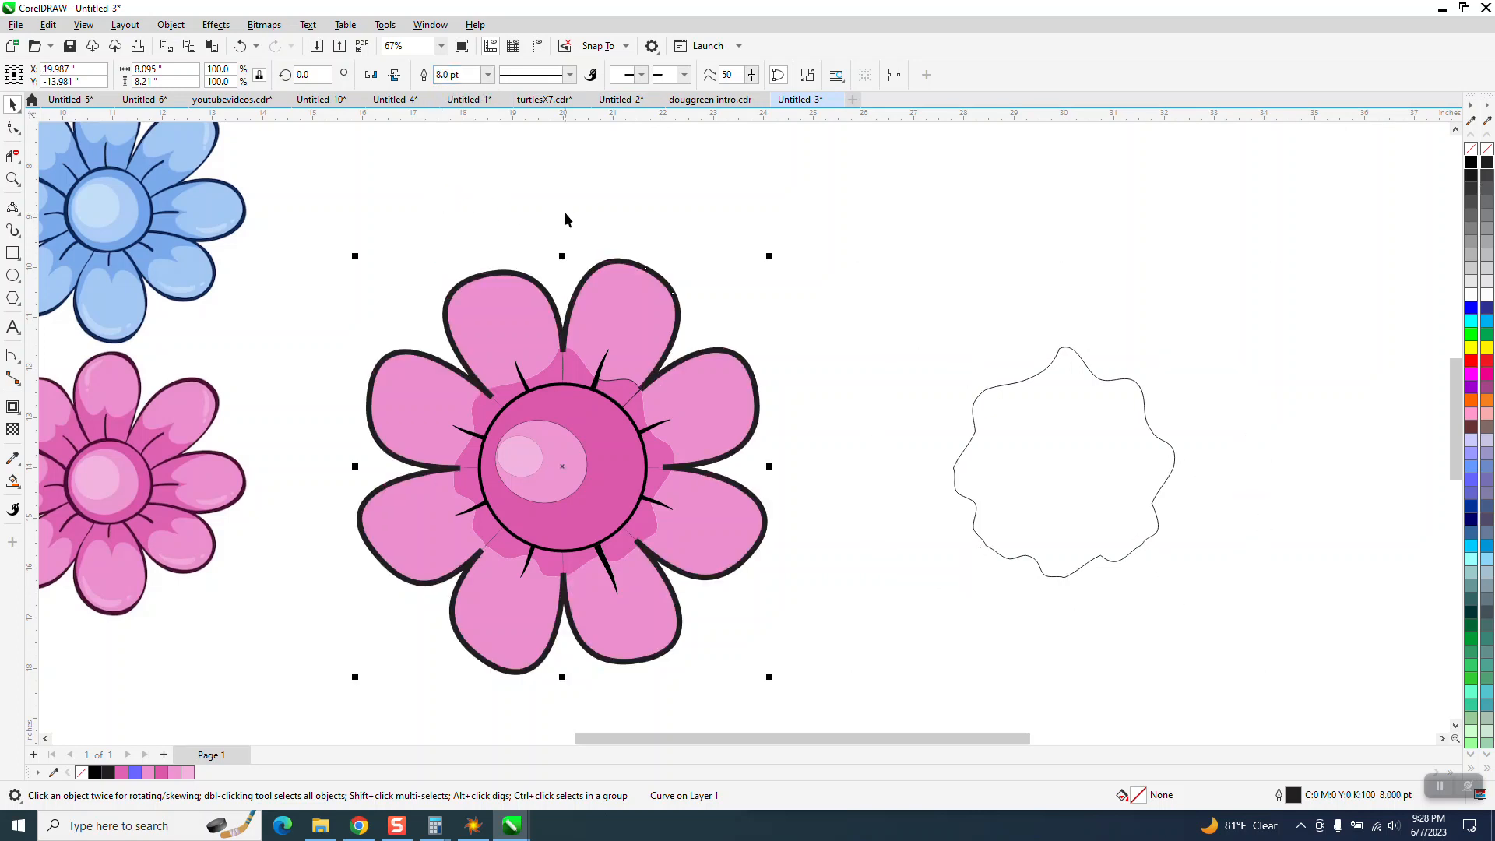
- Move the remaining thin outline curve 10 inches to the right, off the drawn flower
left_click(739, 300)
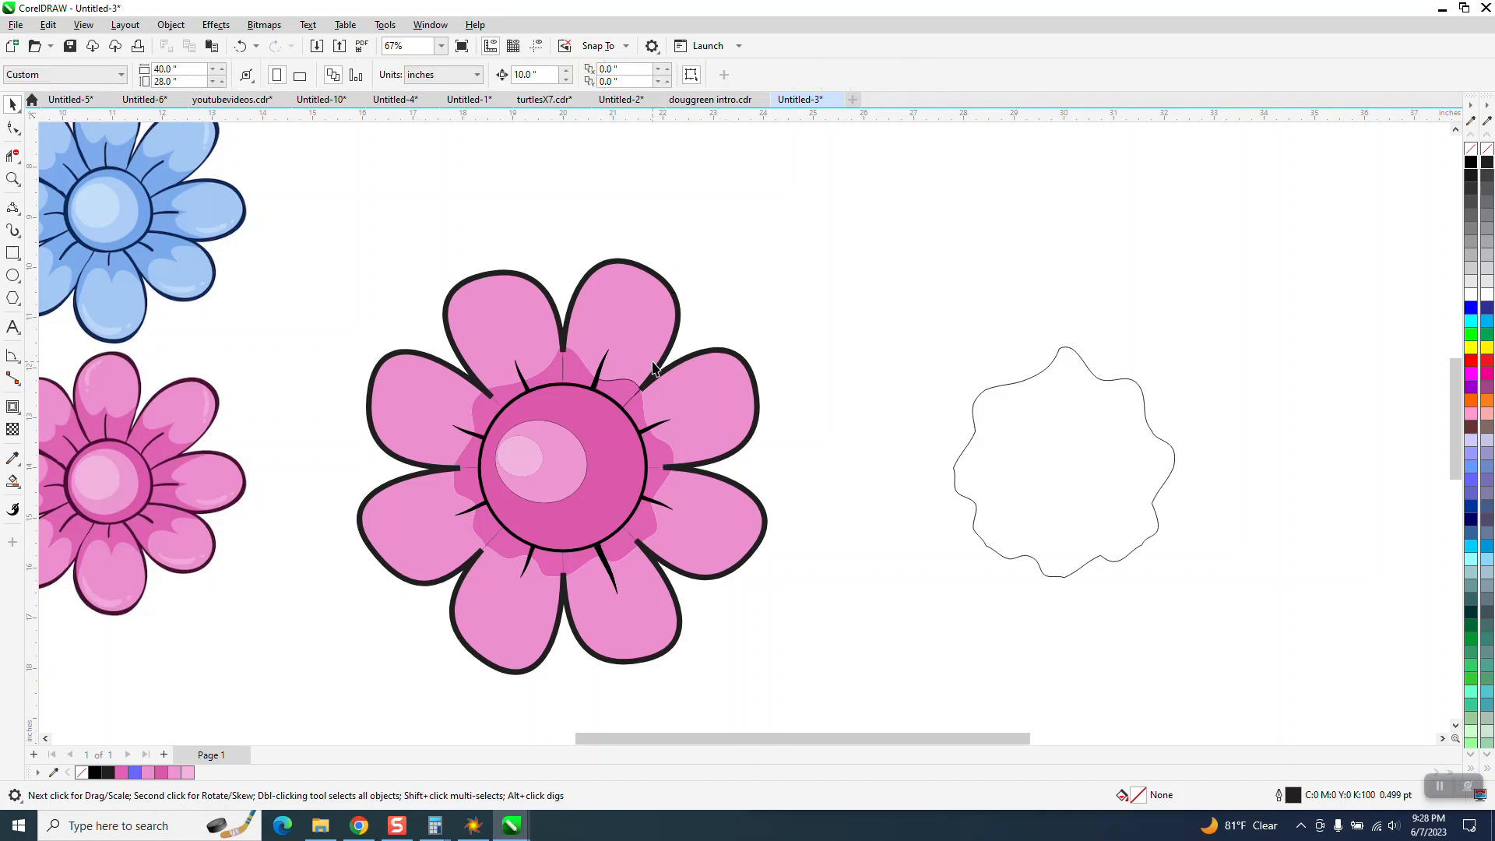
left_click(612, 388)
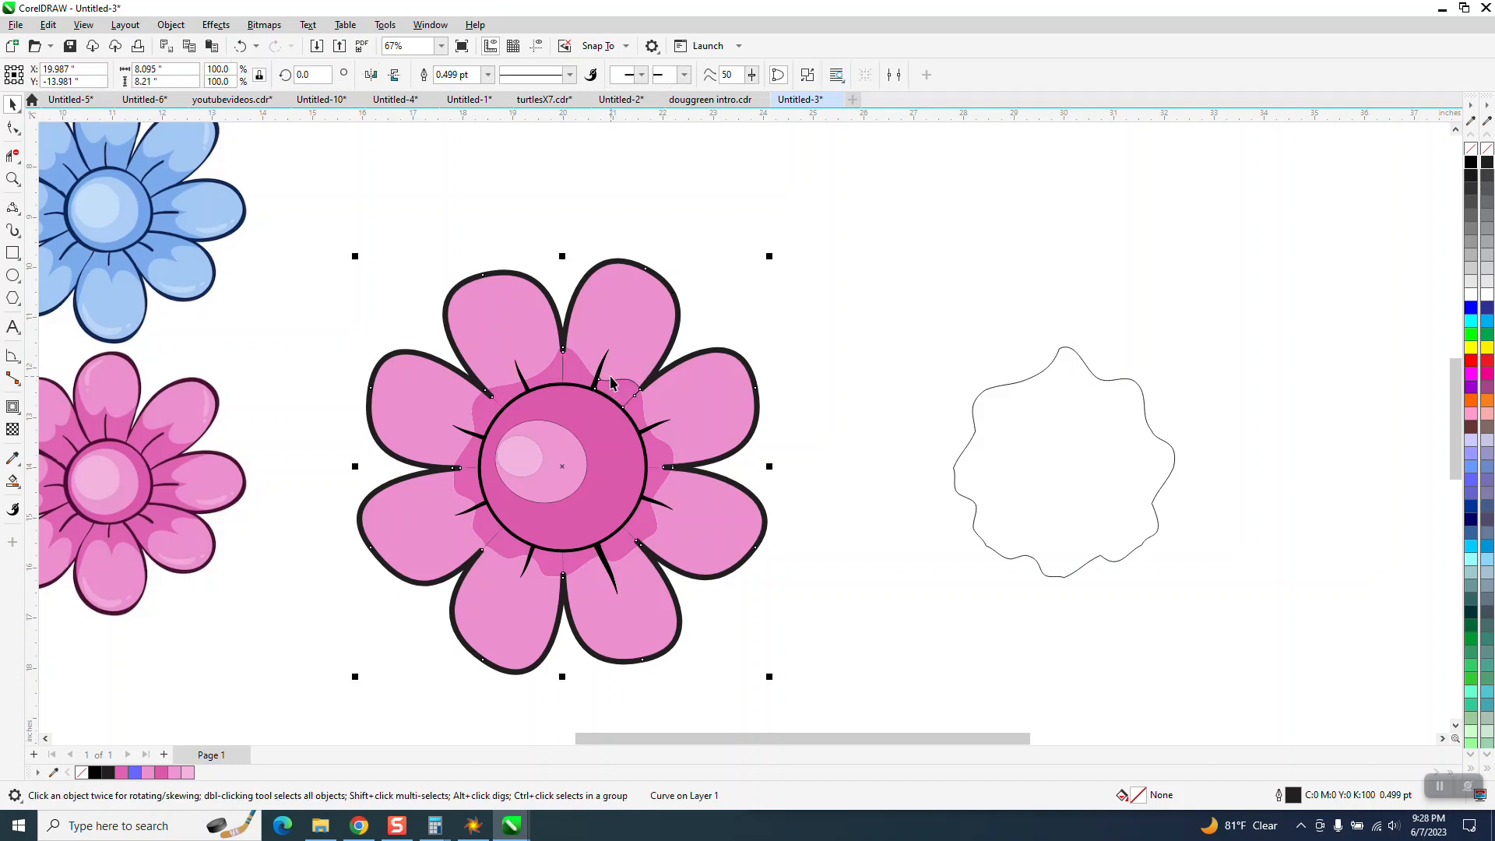
key("Right")
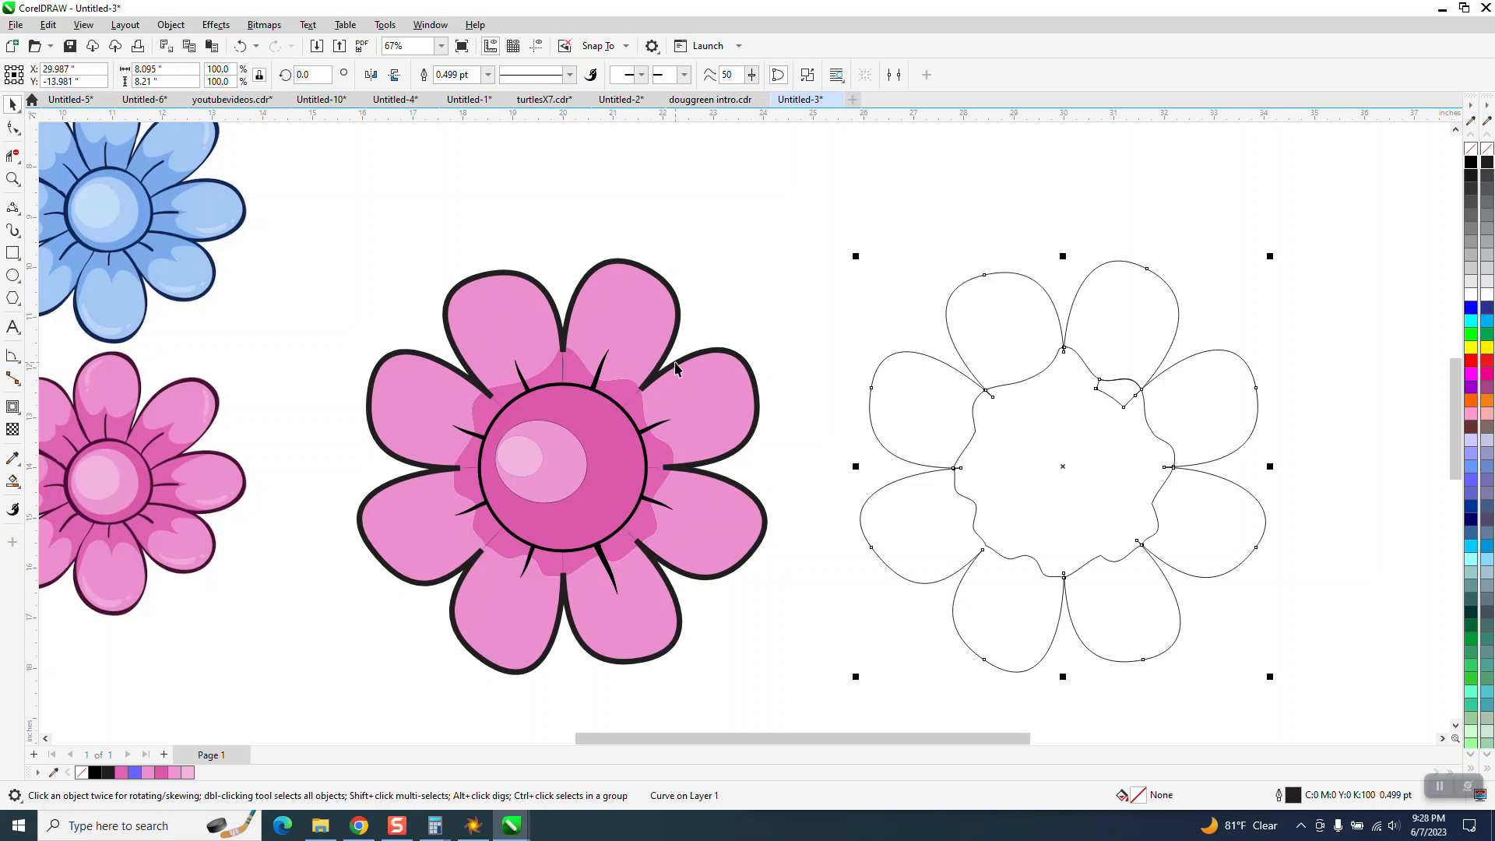
- Delete the dark pink shading sections above, to the right and to the upper left of the flower's centre circle with Virtual Segment Delete
left_click(564, 370)
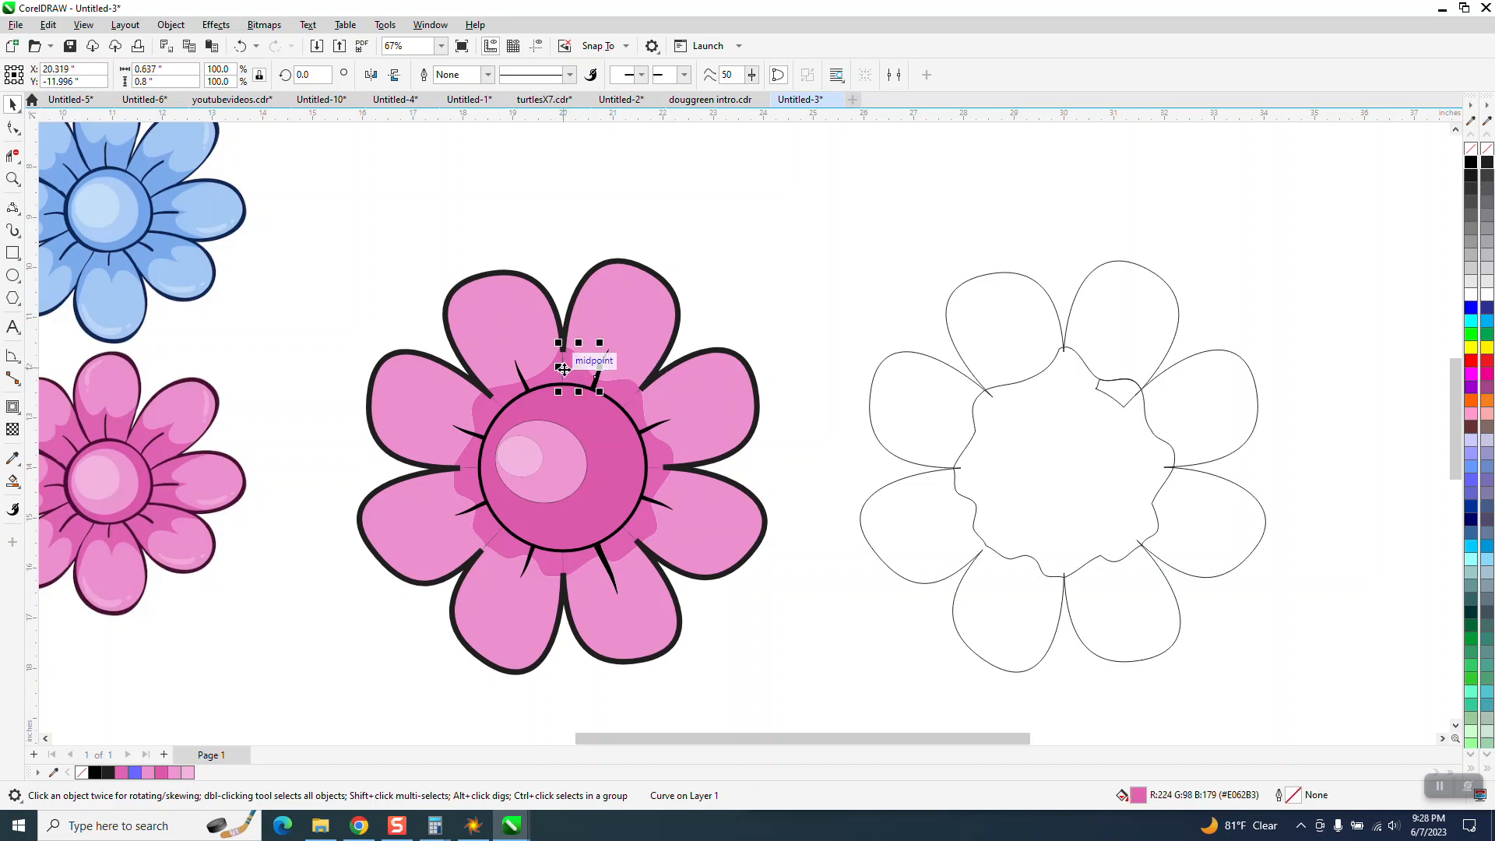
left_click(13, 178)
left_click_drag(535, 355, 616, 405)
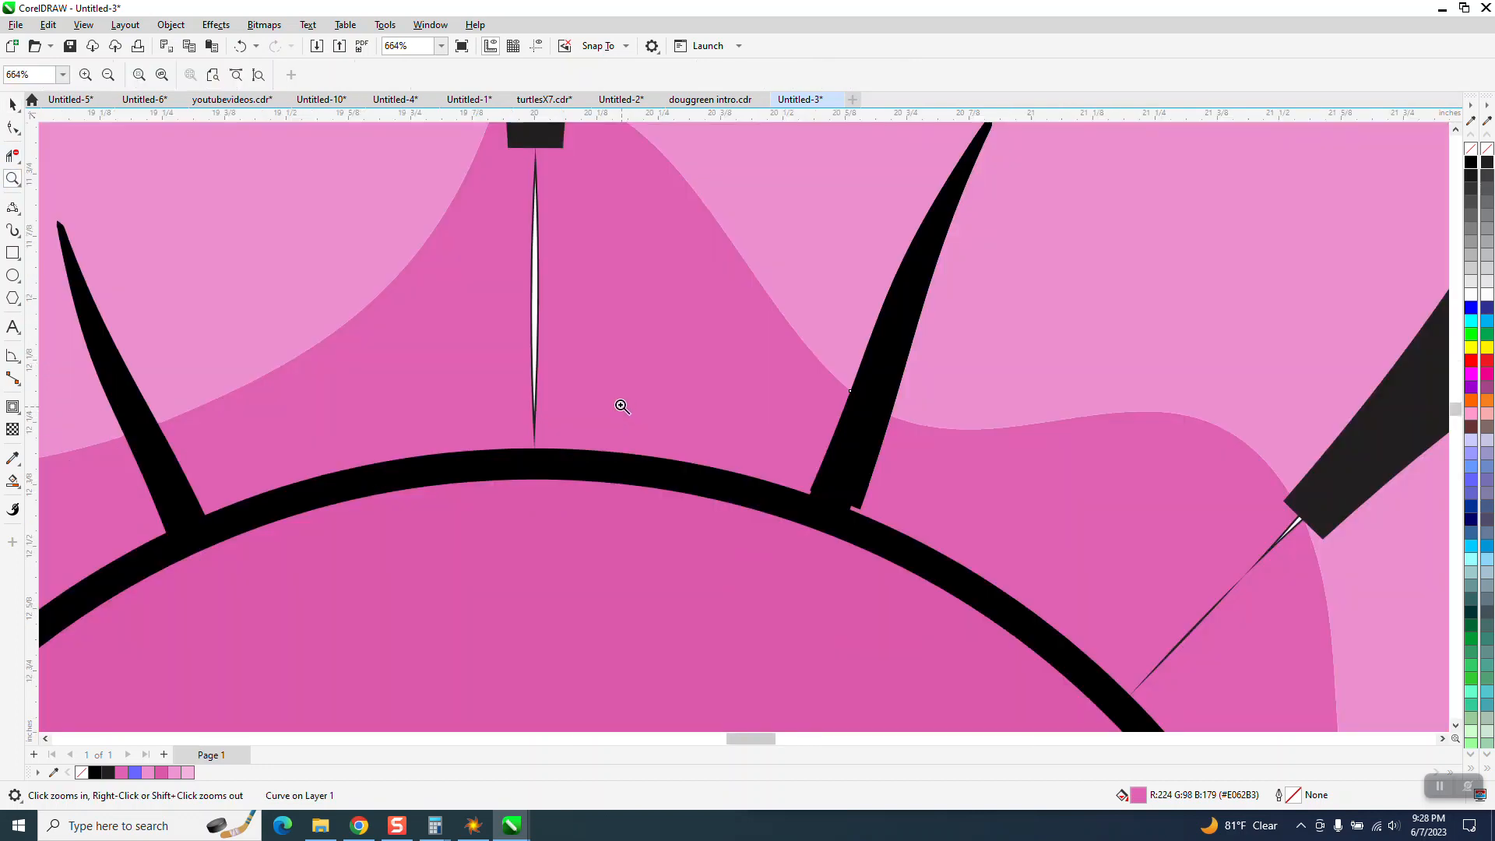
left_click(13, 157)
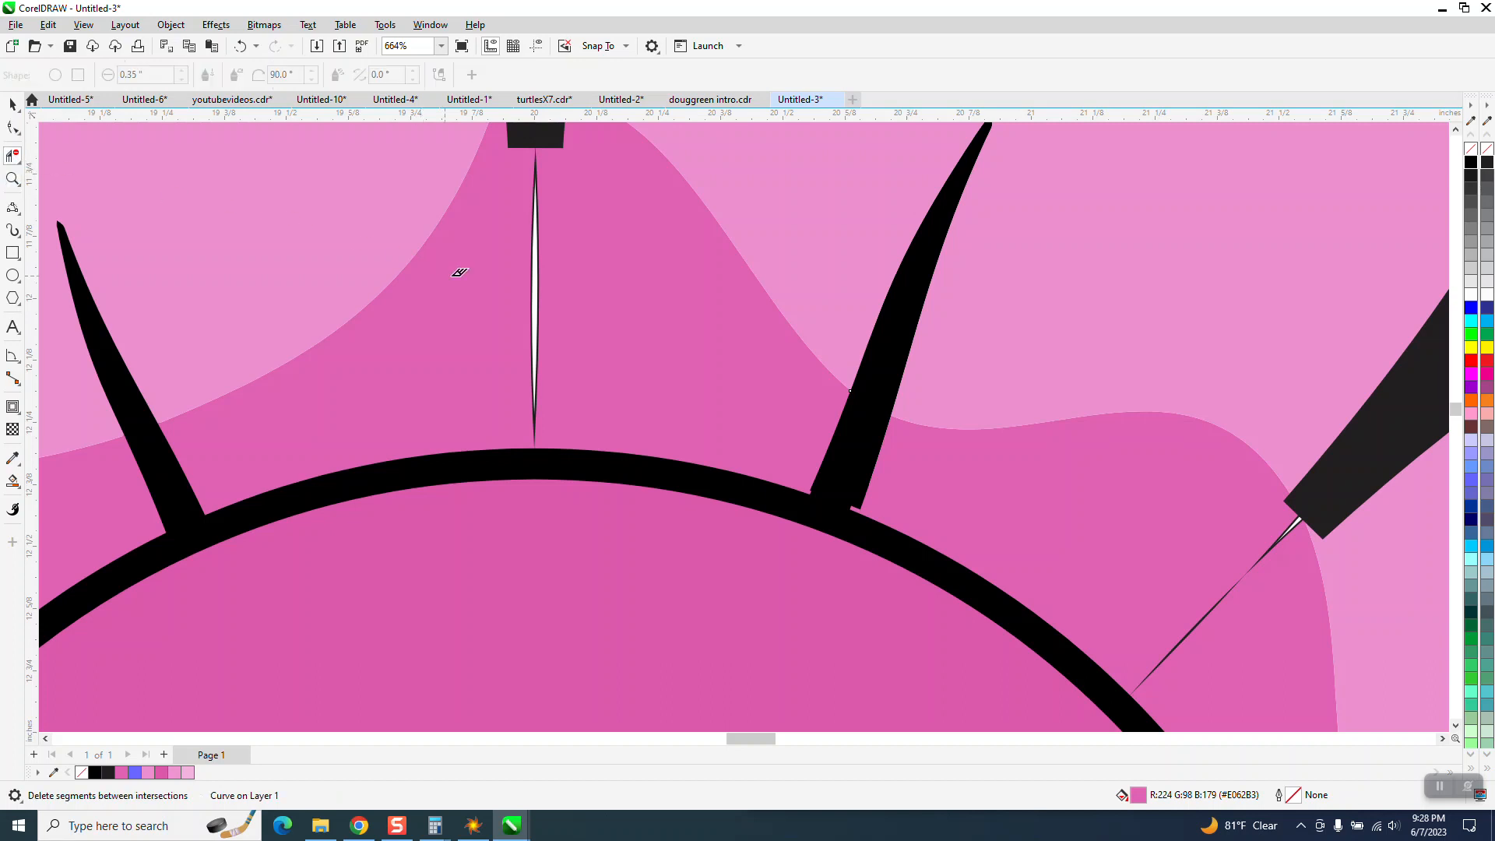
left_click(532, 285)
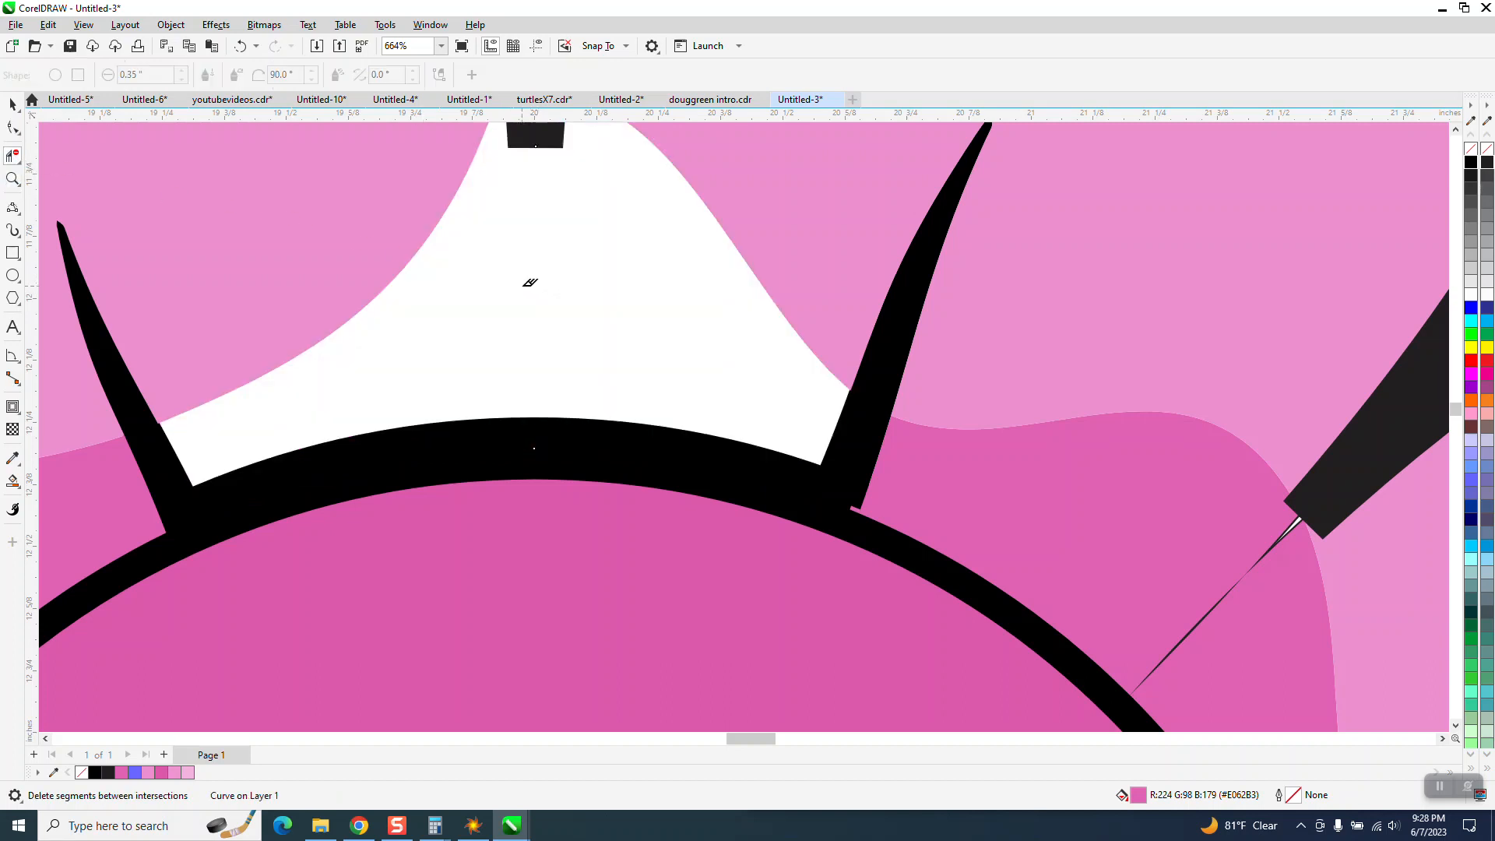
scroll(467, 280, "down", 3)
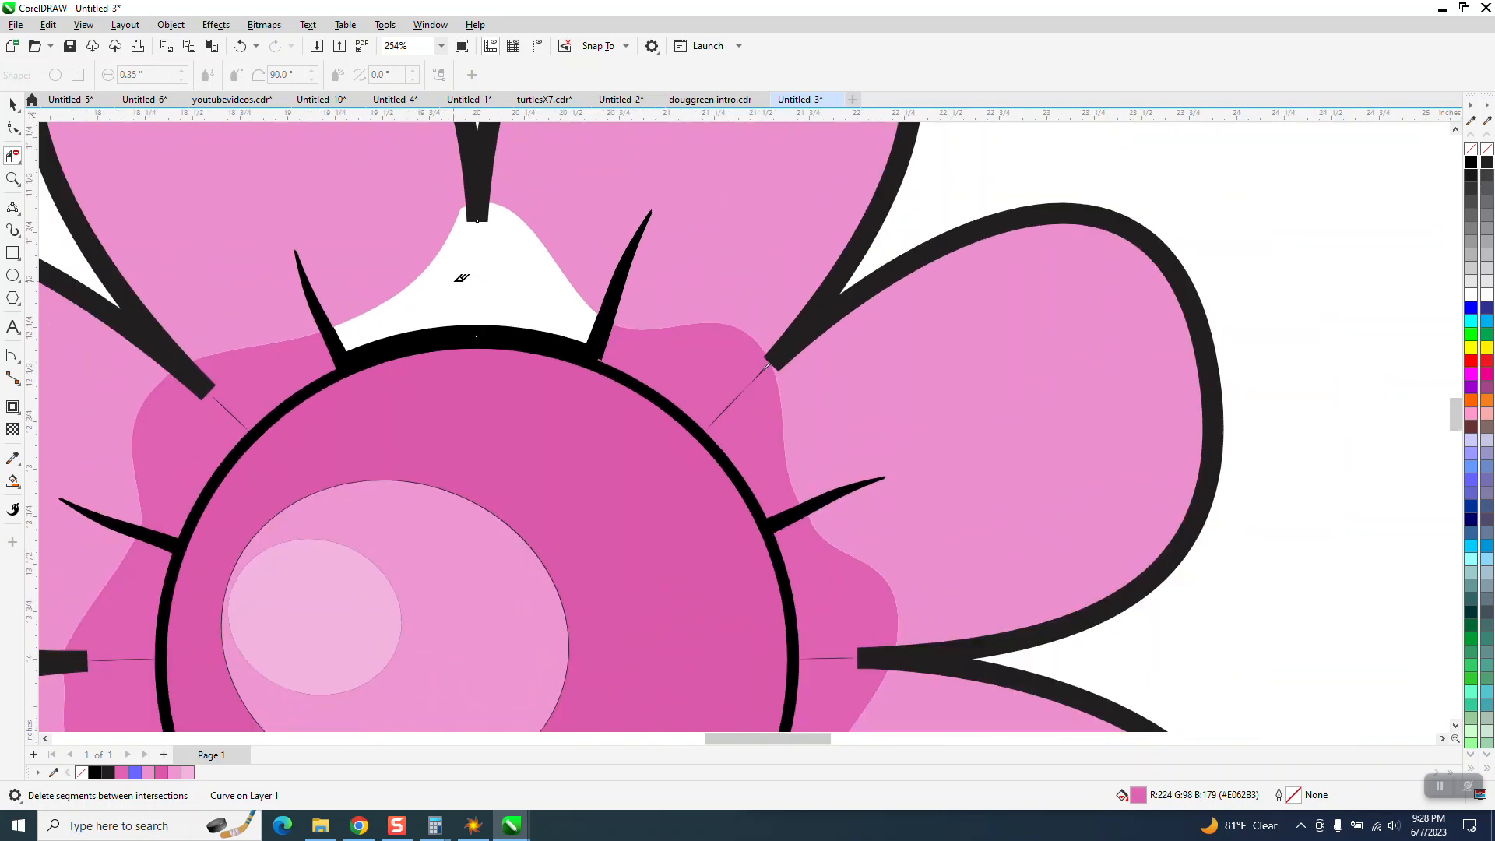
left_click(750, 386)
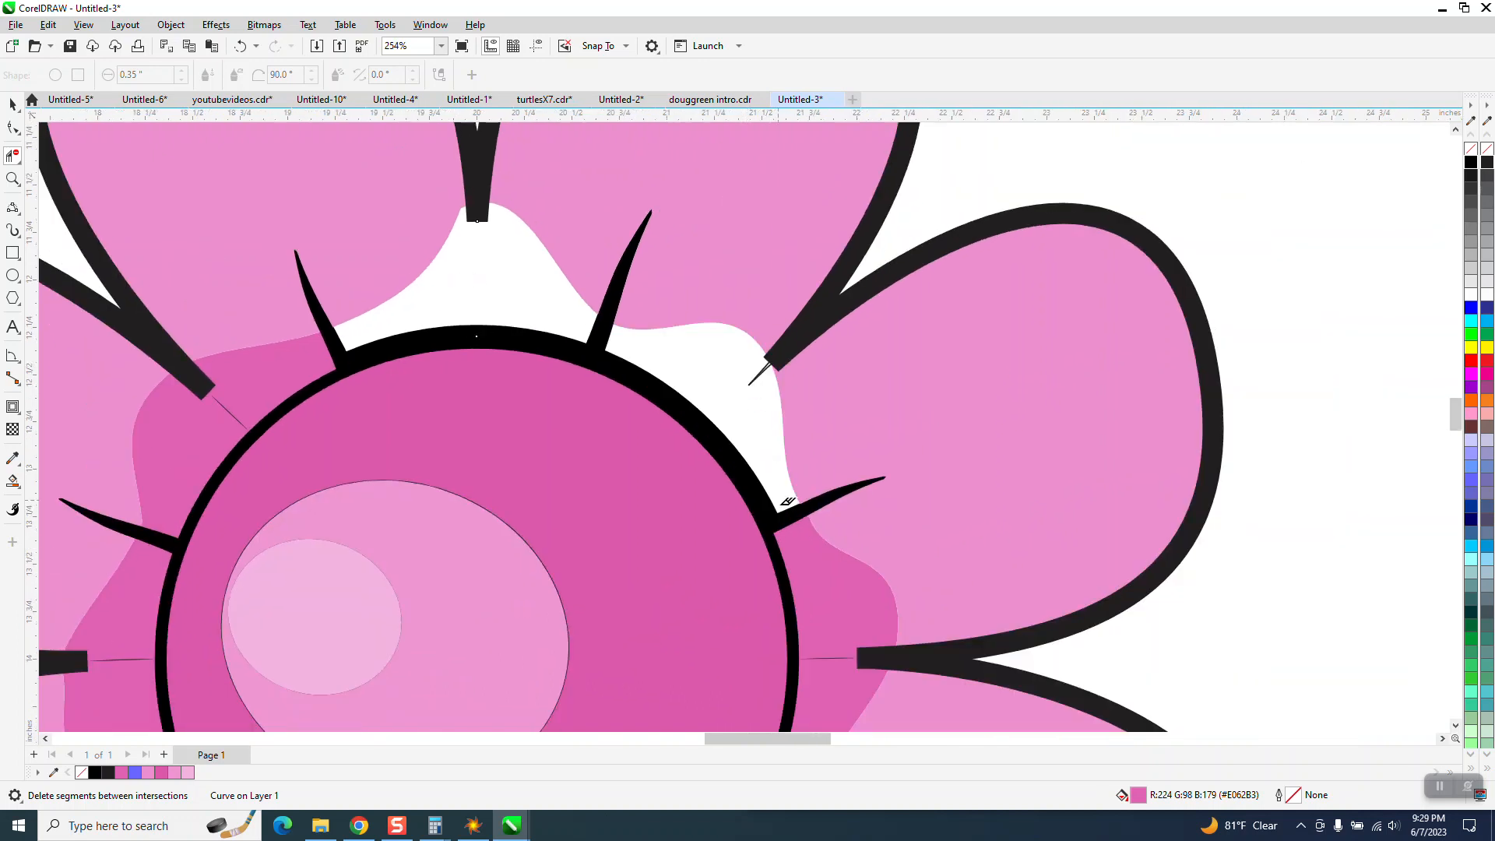
left_click(842, 656)
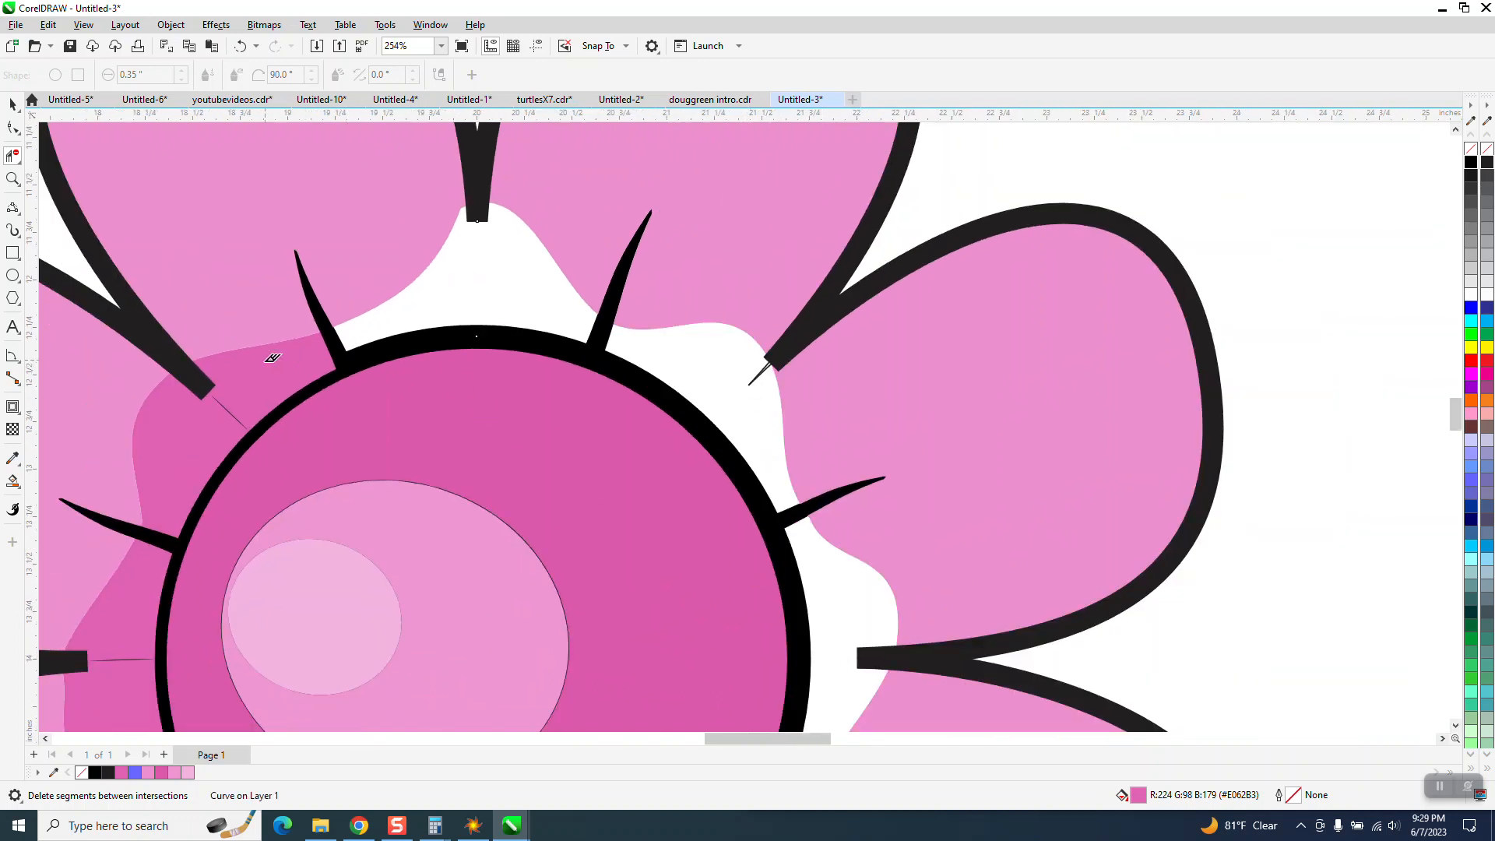
left_click(235, 404)
left_click(233, 409)
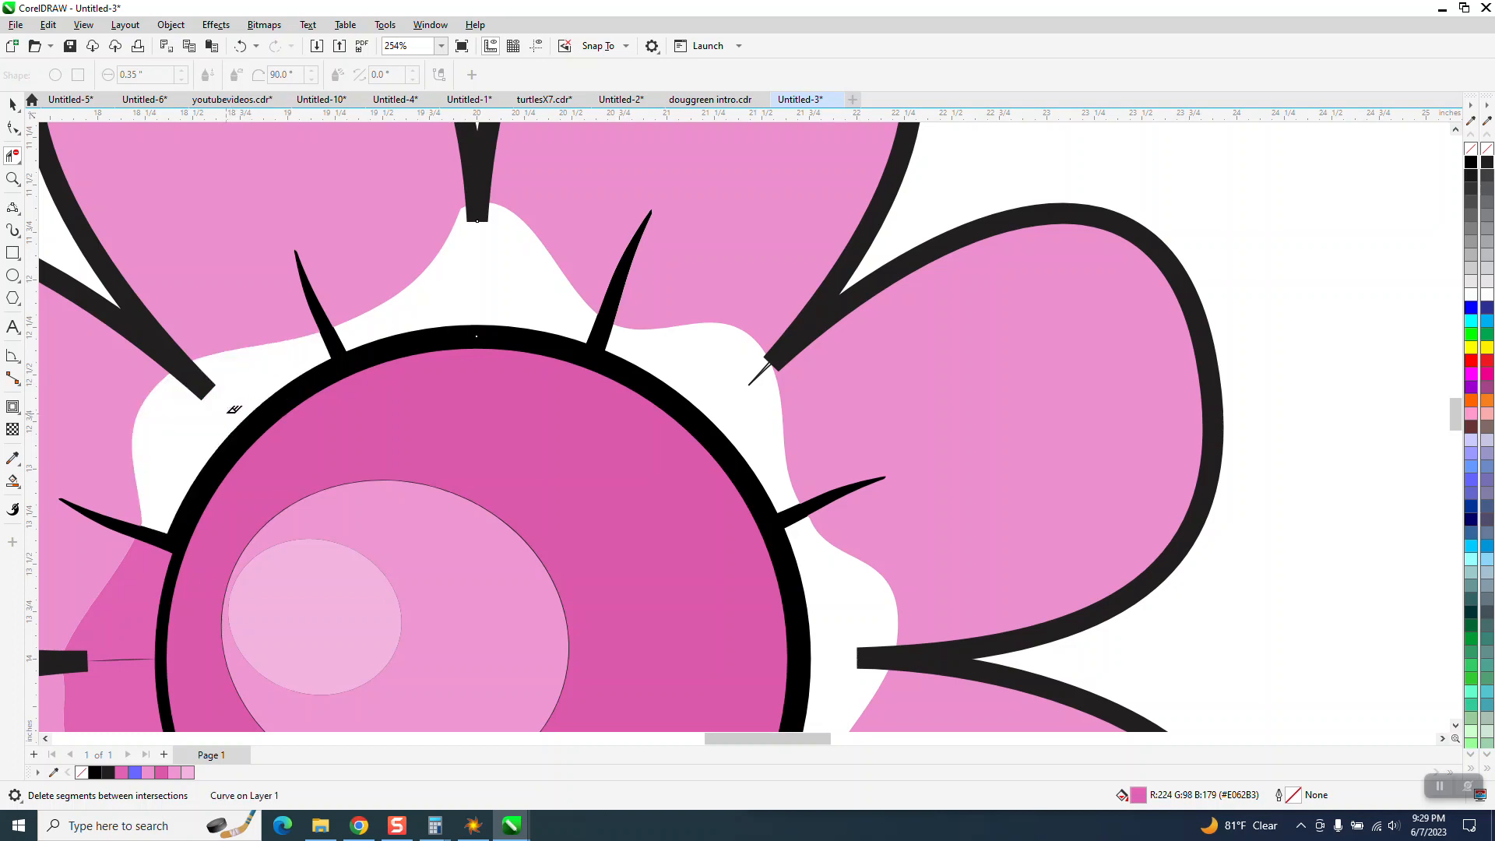
- Delete the remaining dark pink shading sections to the left of and below the centre circle
scroll(234, 410, "down", 3)
left_click(174, 537)
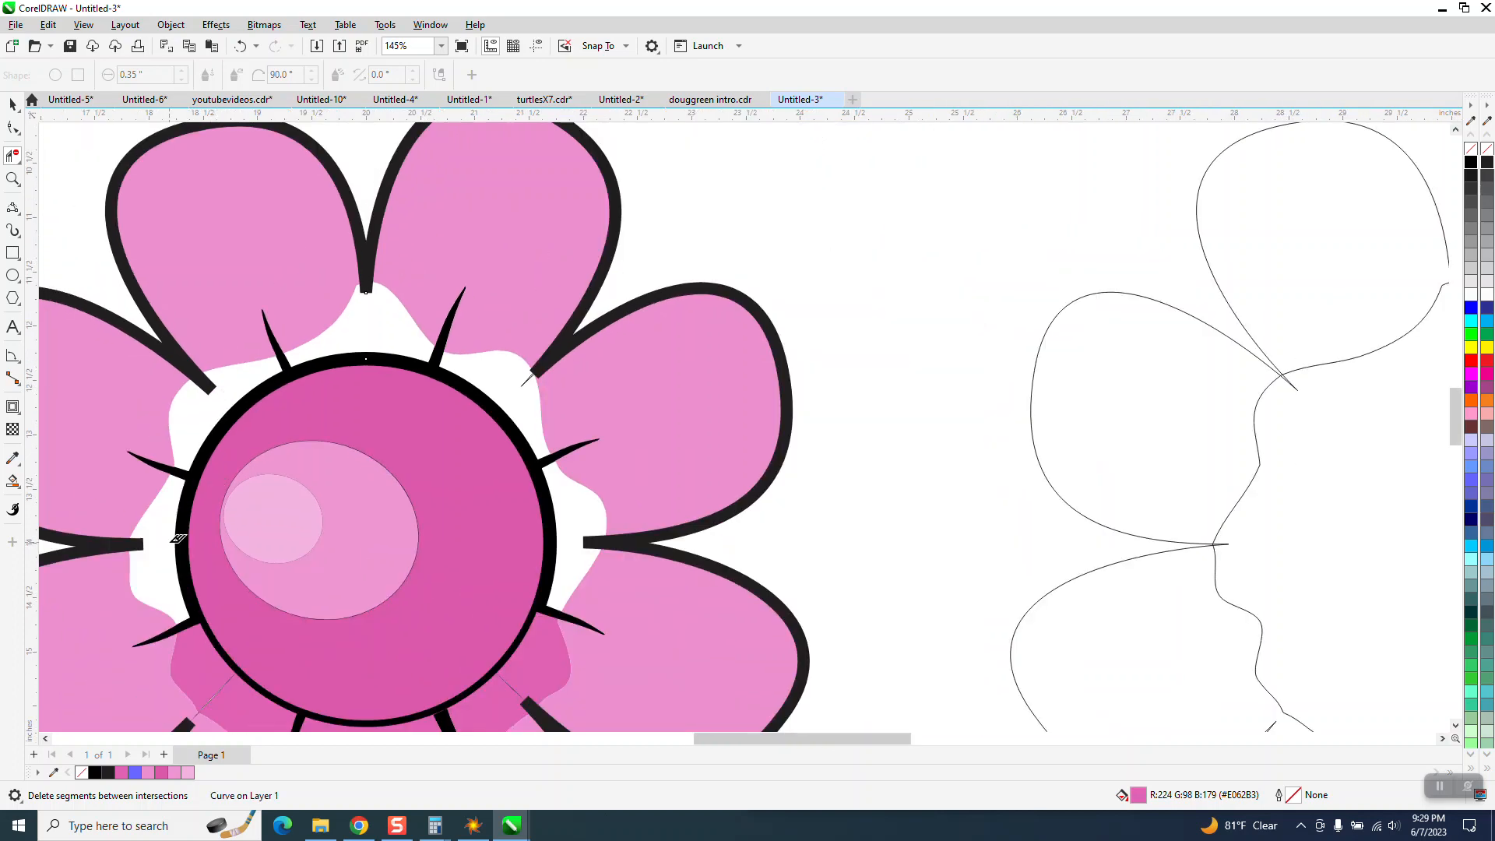
left_click(224, 684)
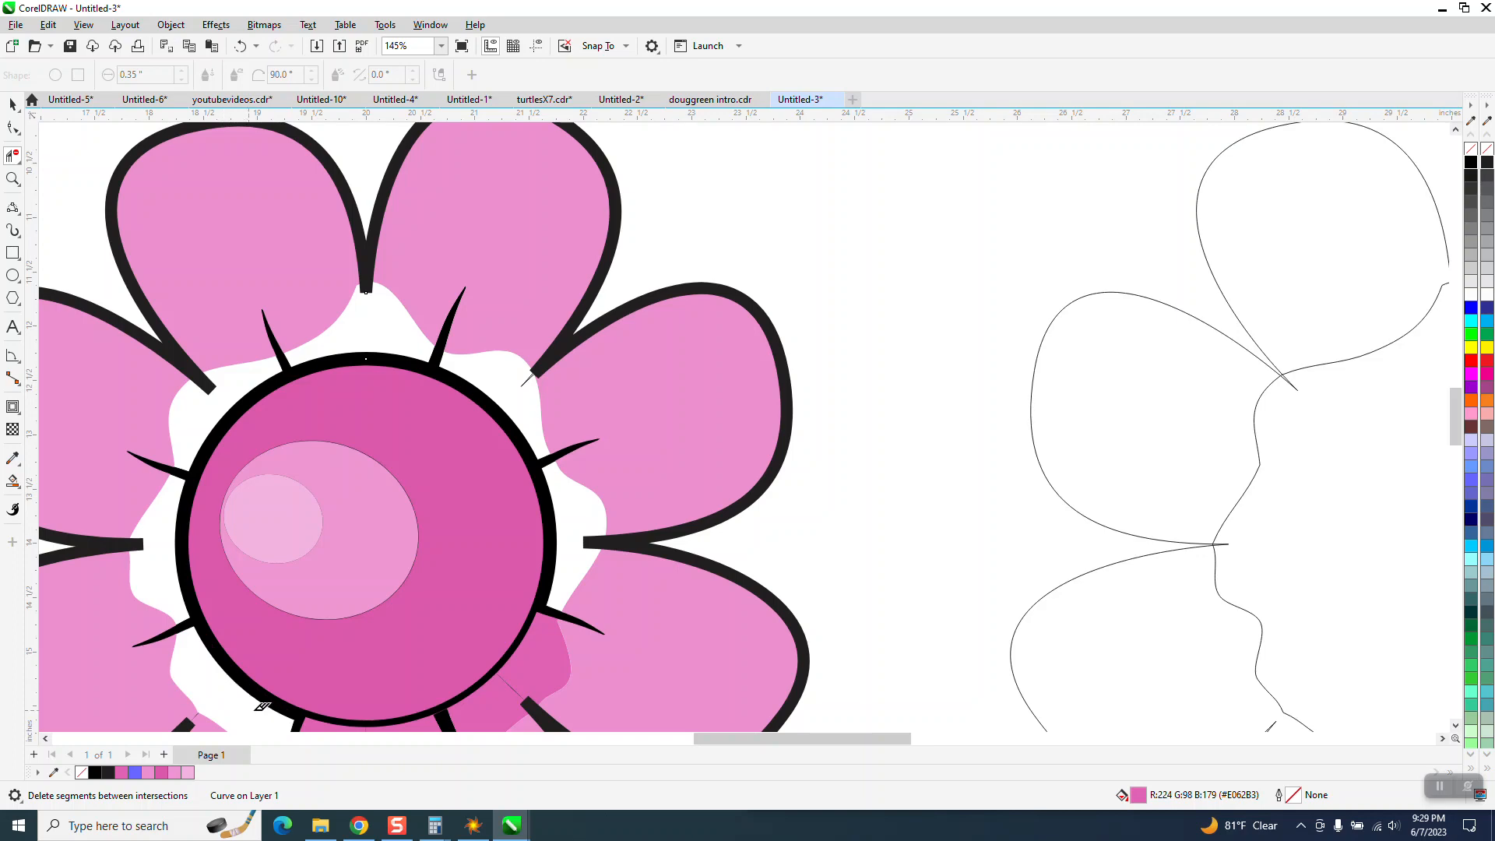
scroll(405, 670, "down", 2)
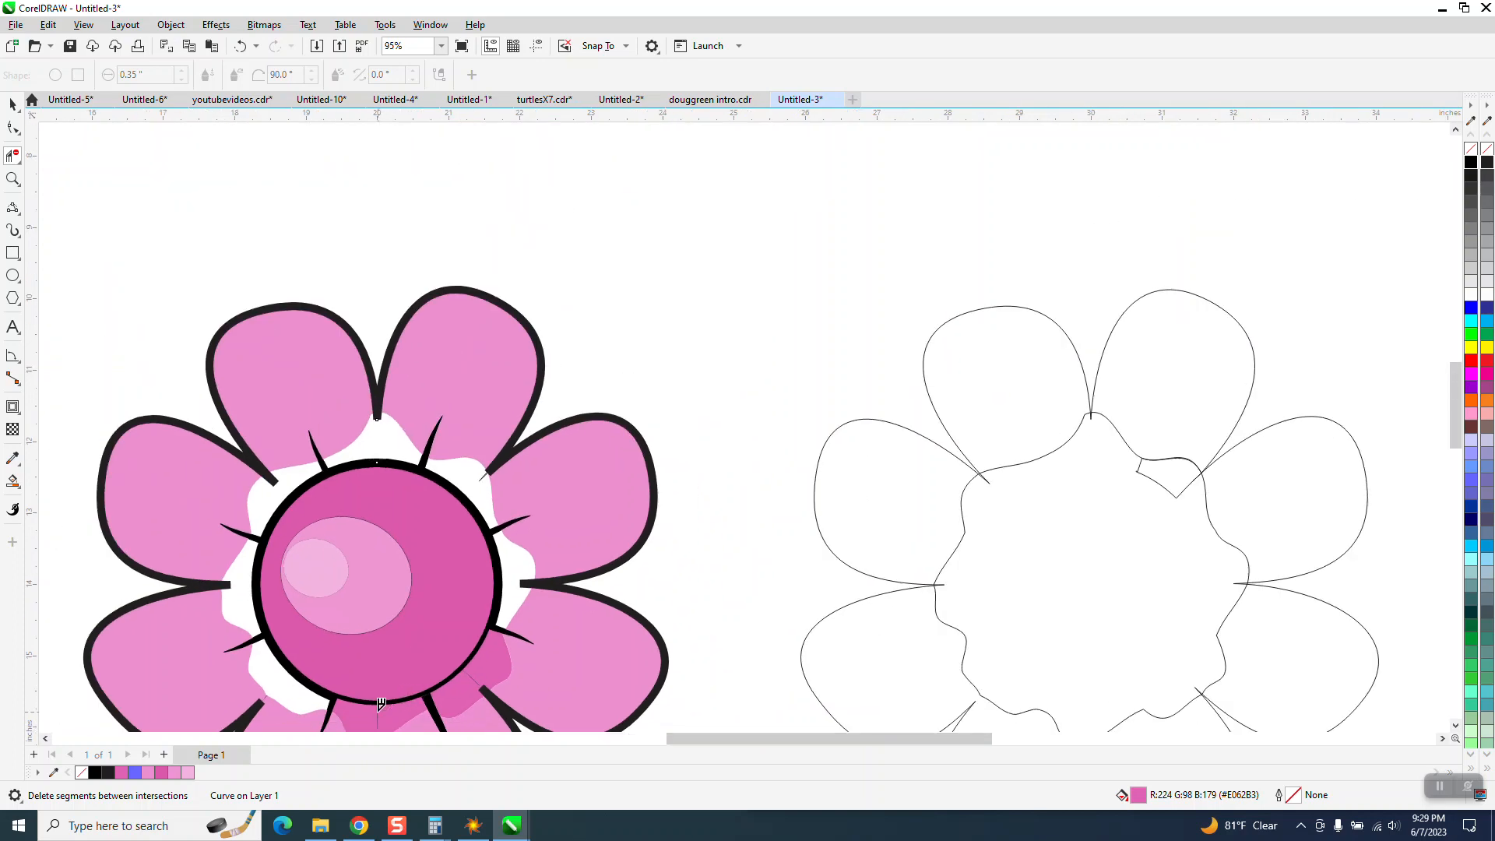
left_click(381, 705)
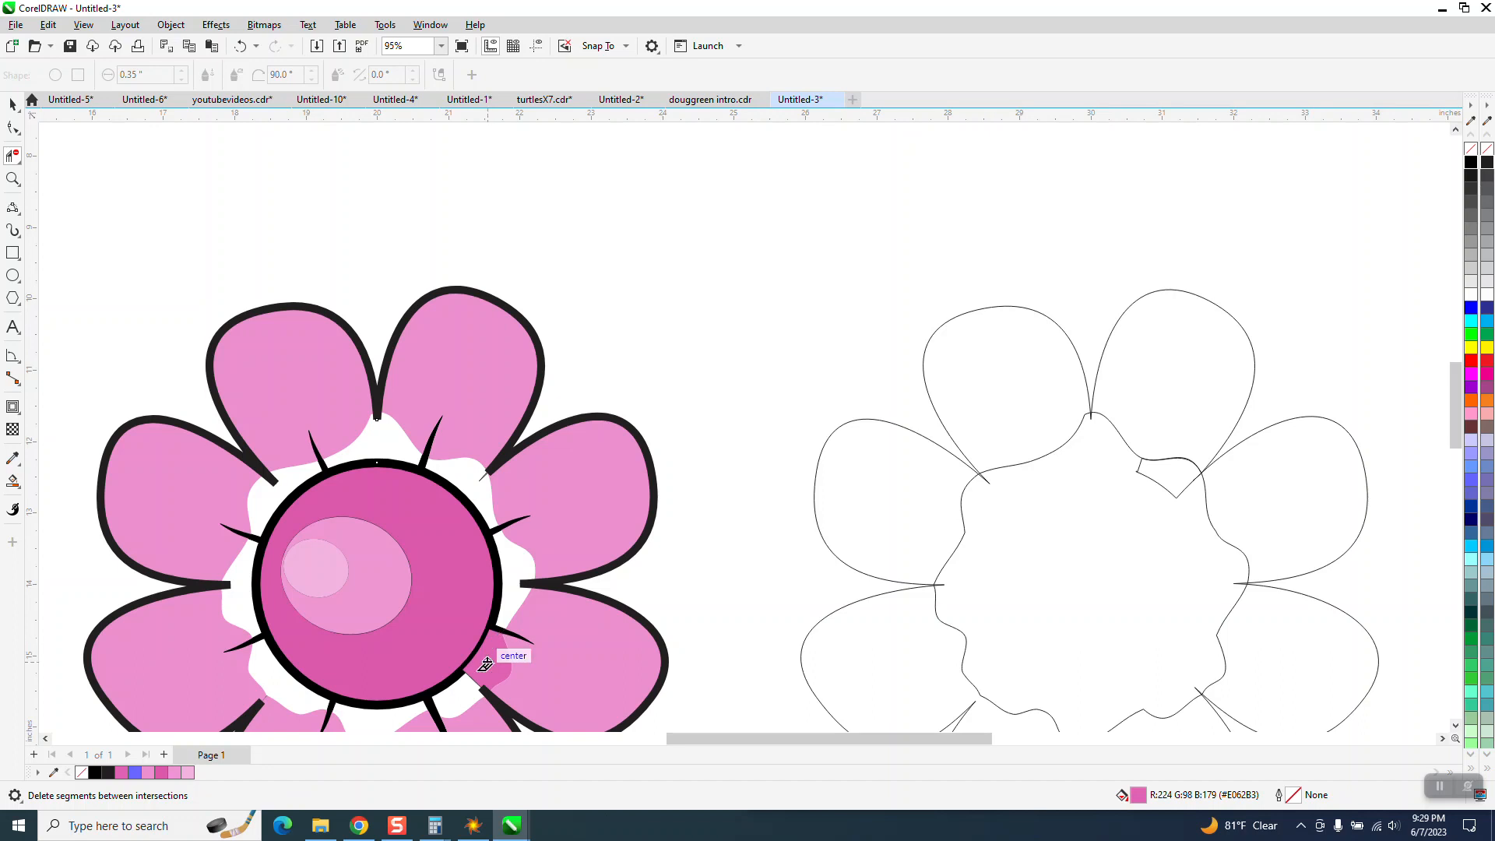
left_click(475, 669)
- Smart Fill the white areas around the flower's centre without outline, using the dark pink #DE63B1 sampled from the pink reference flower
scroll(491, 661, "down", 2)
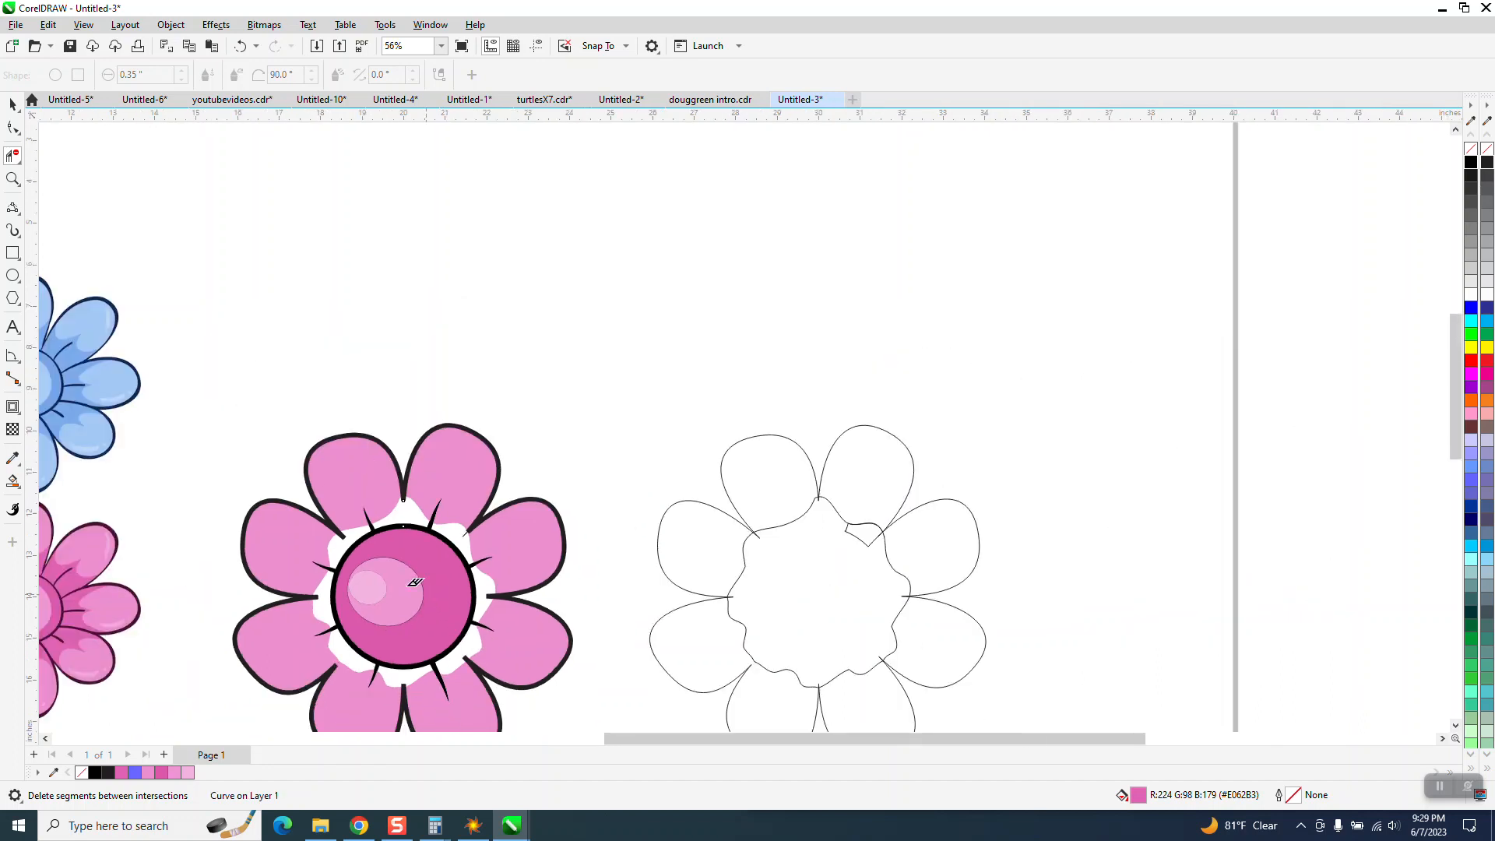
left_click(12, 480)
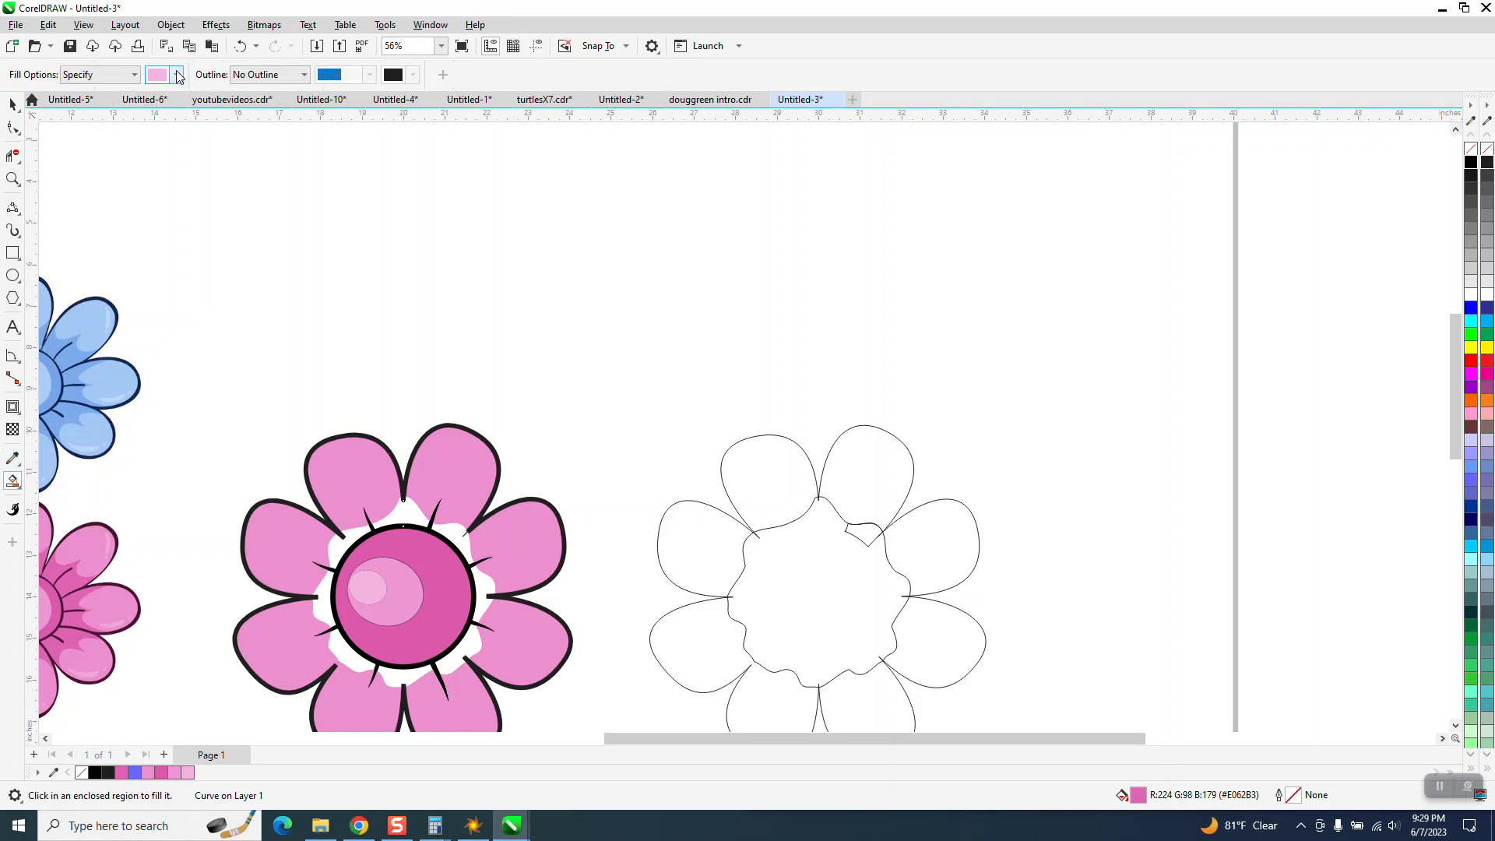
left_click(179, 75)
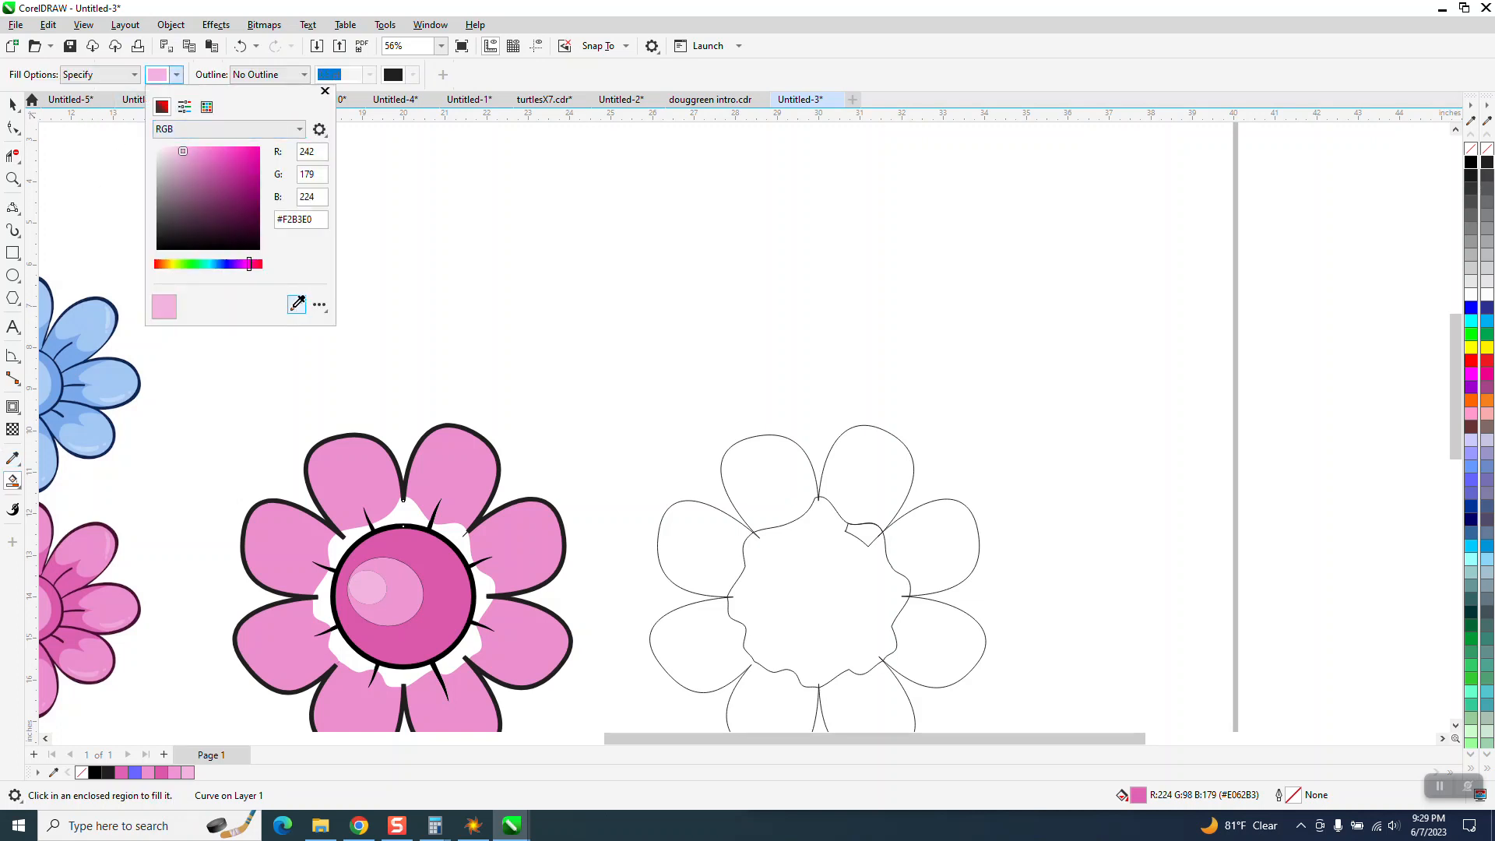
left_click(297, 304)
left_click(72, 585)
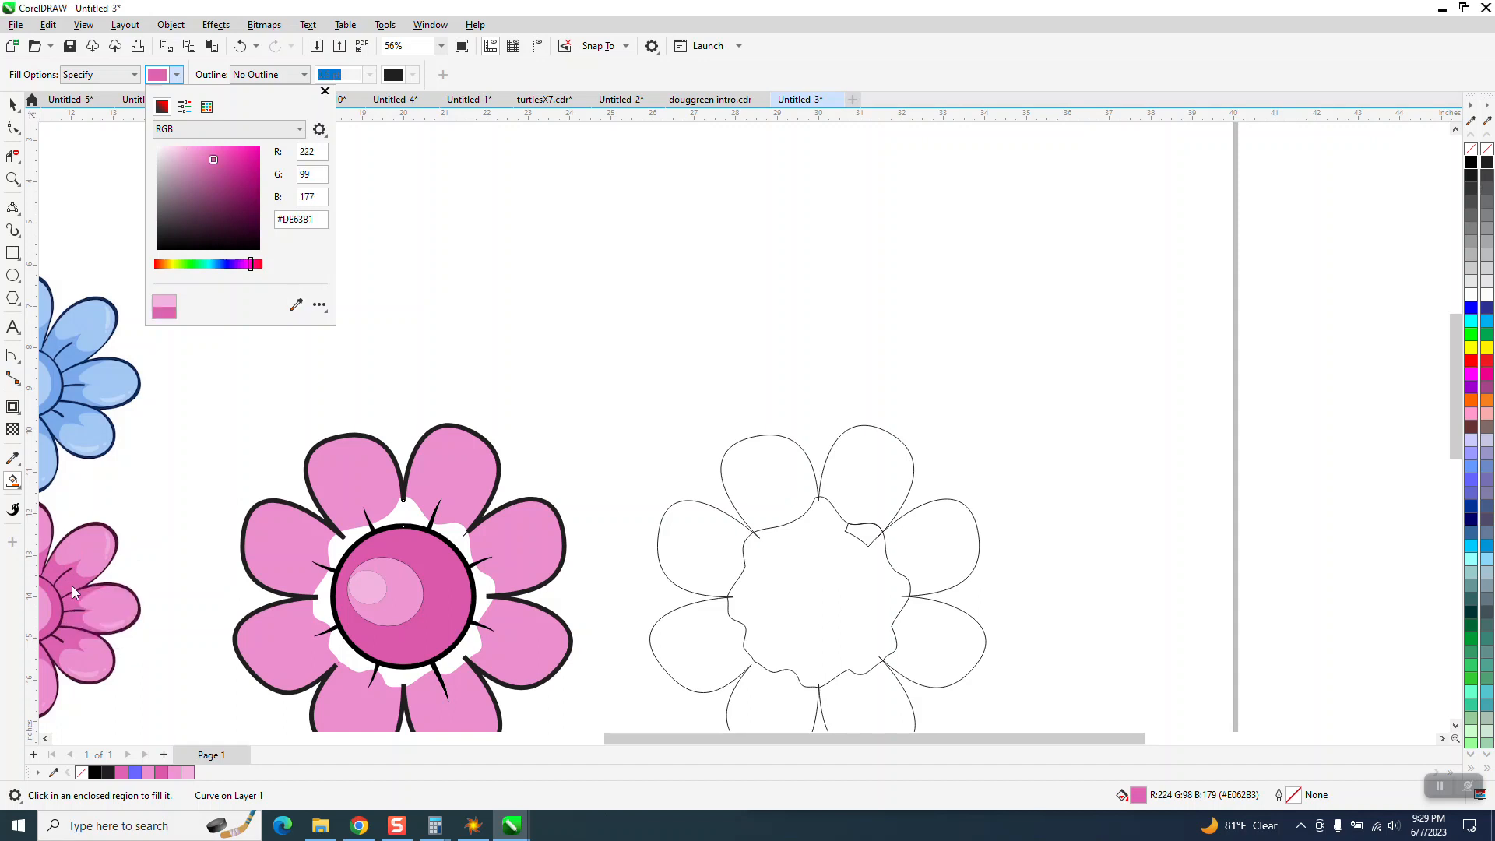
left_click(413, 516)
left_click(410, 516)
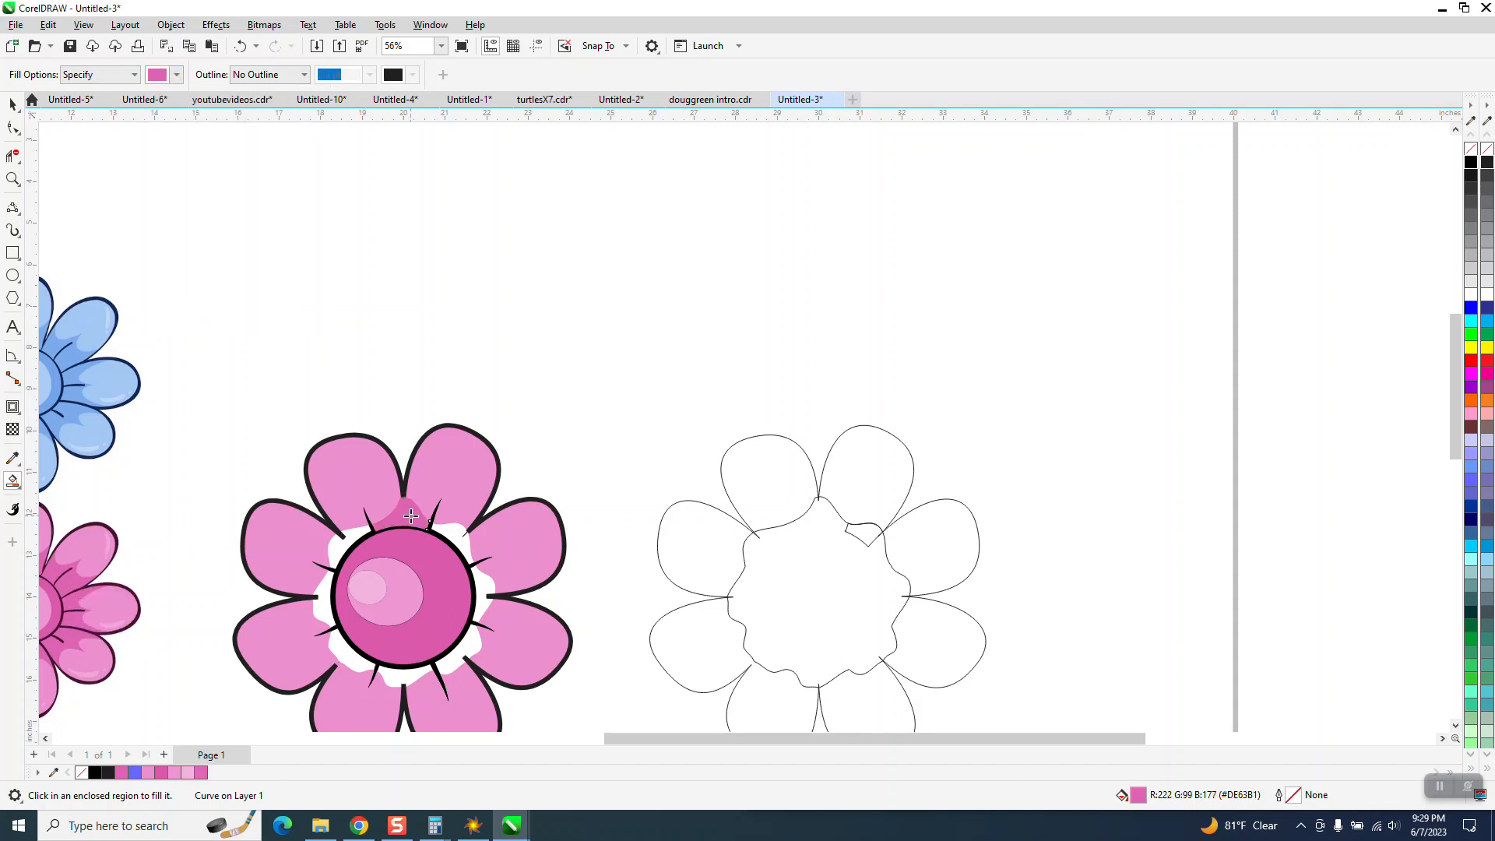
left_click(352, 553)
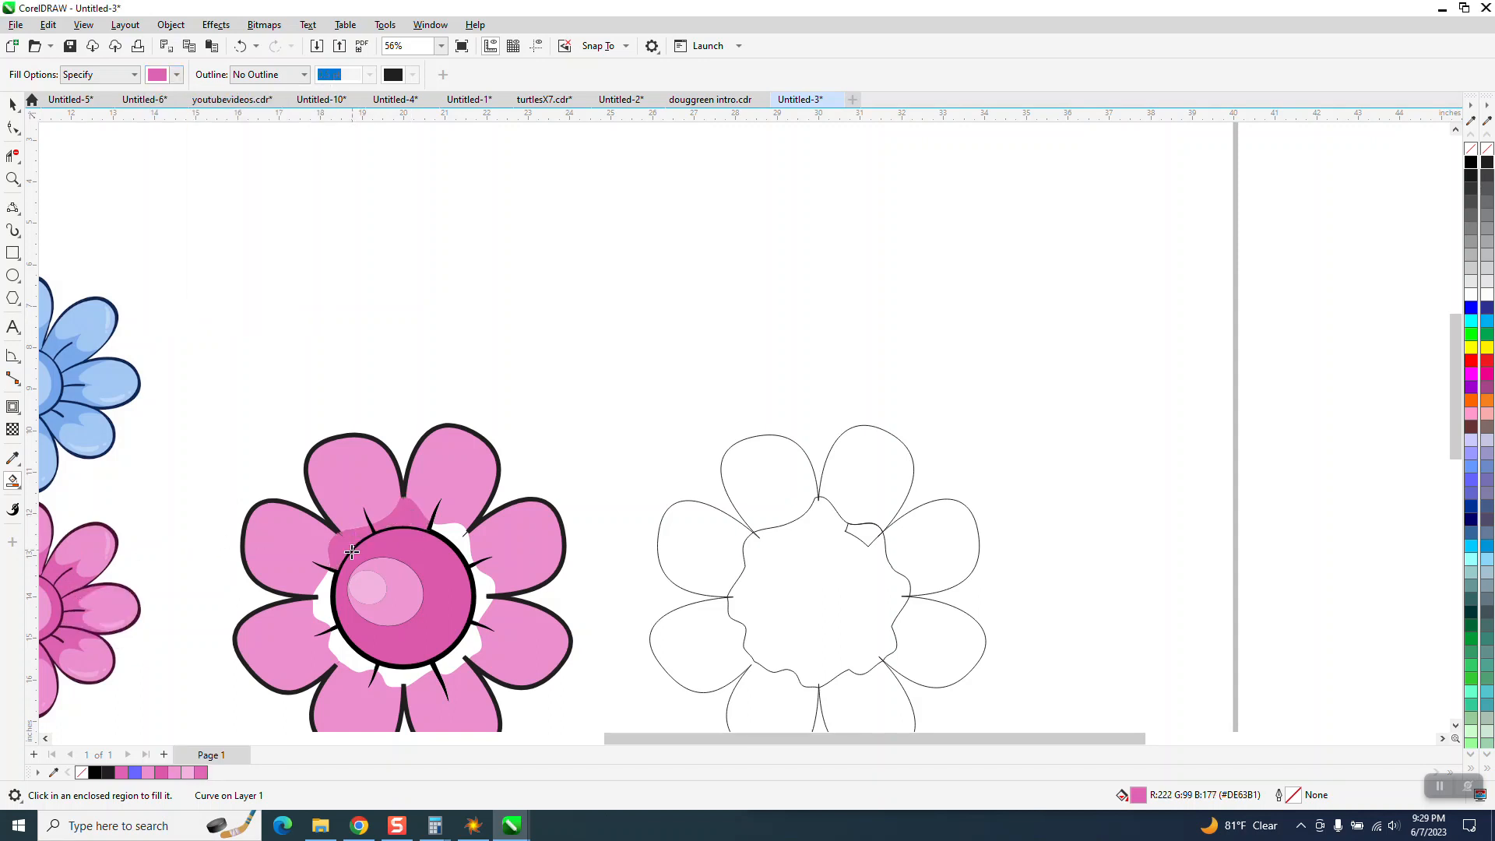
left_click(328, 592)
left_click(346, 655)
left_click(398, 674)
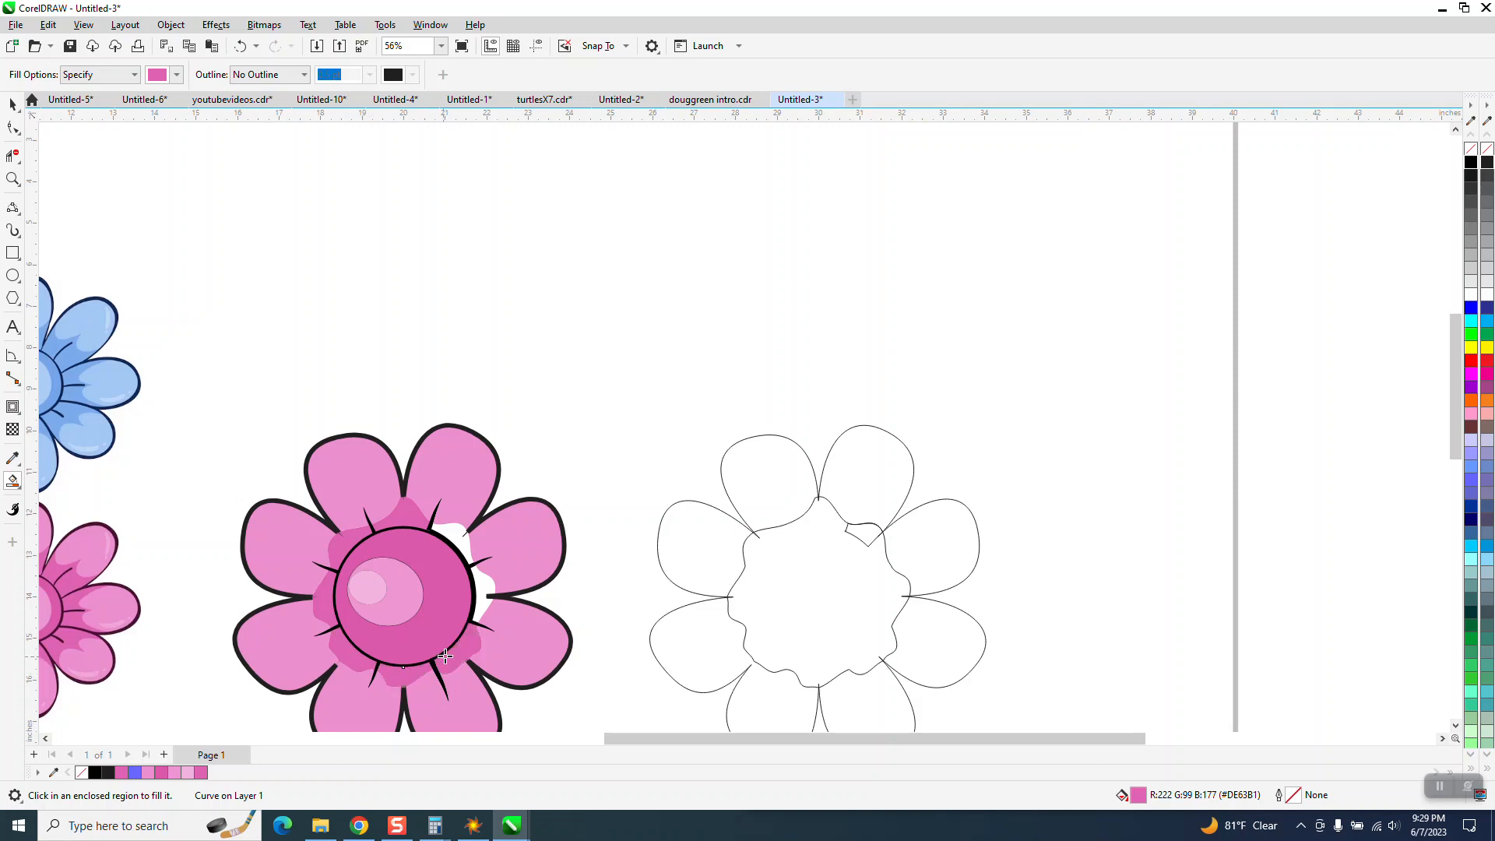
left_click(483, 583)
left_click(461, 543)
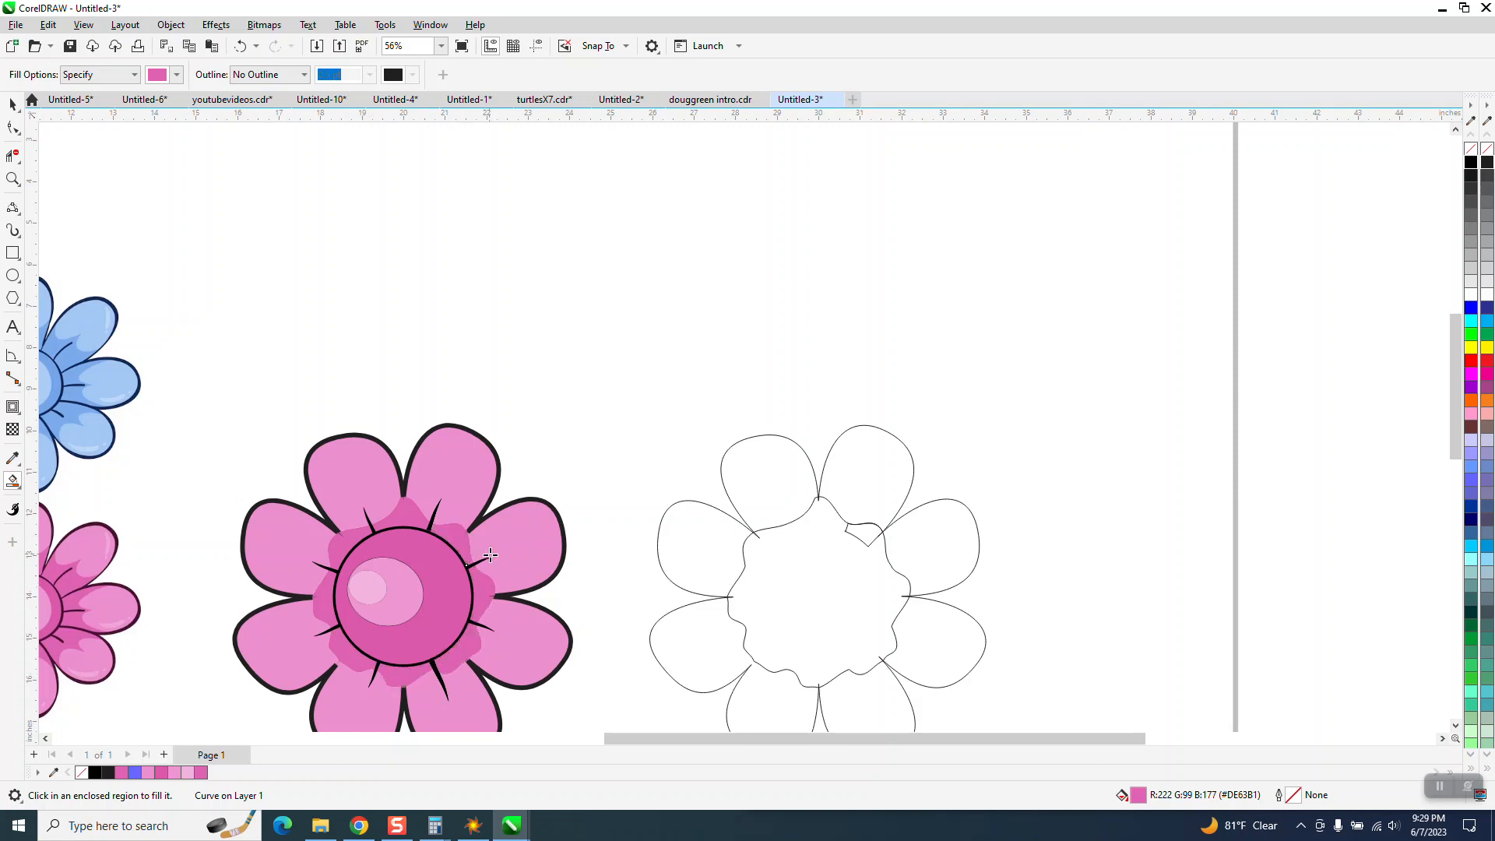
- Compare the pink reference flower's petals, shading and highlights with the drawn flower up close
left_click(13, 178)
scroll(271, 293, "down", 1)
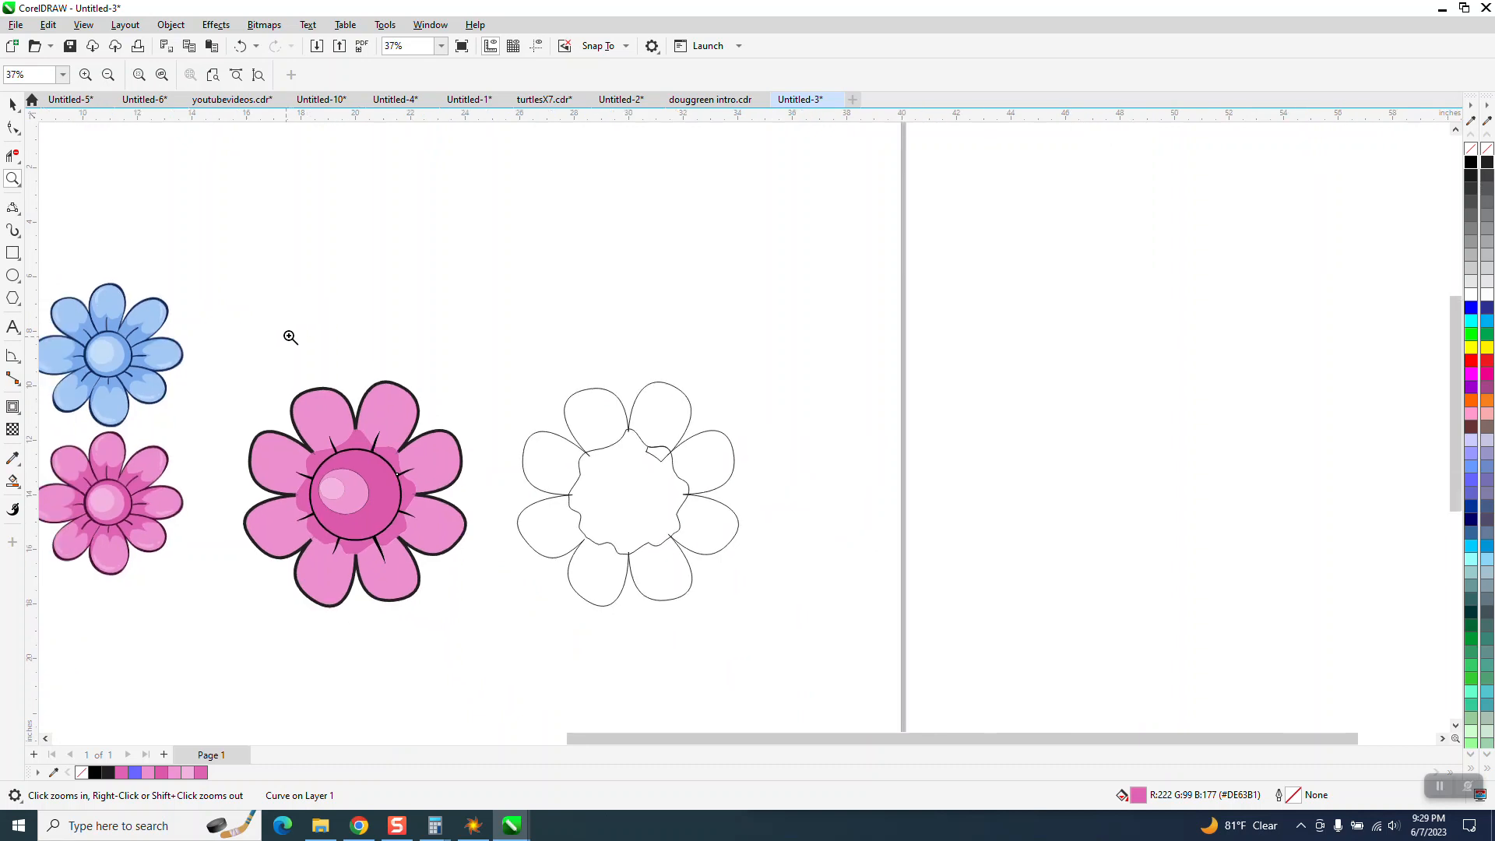
left_click_drag(66, 433, 216, 559)
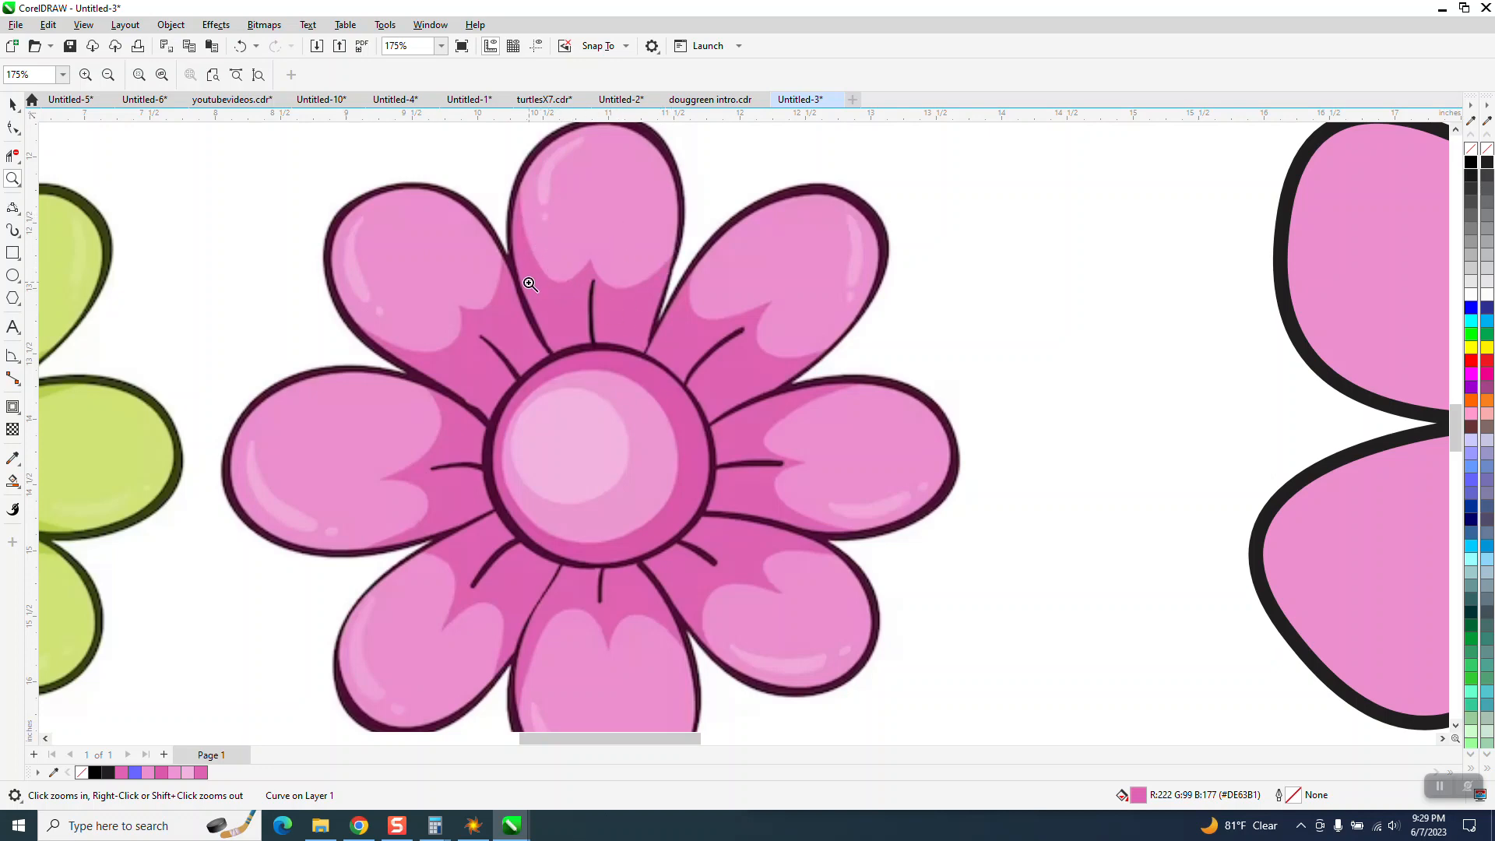
scroll(540, 282, "down", 1)
scroll(540, 282, "down", 8)
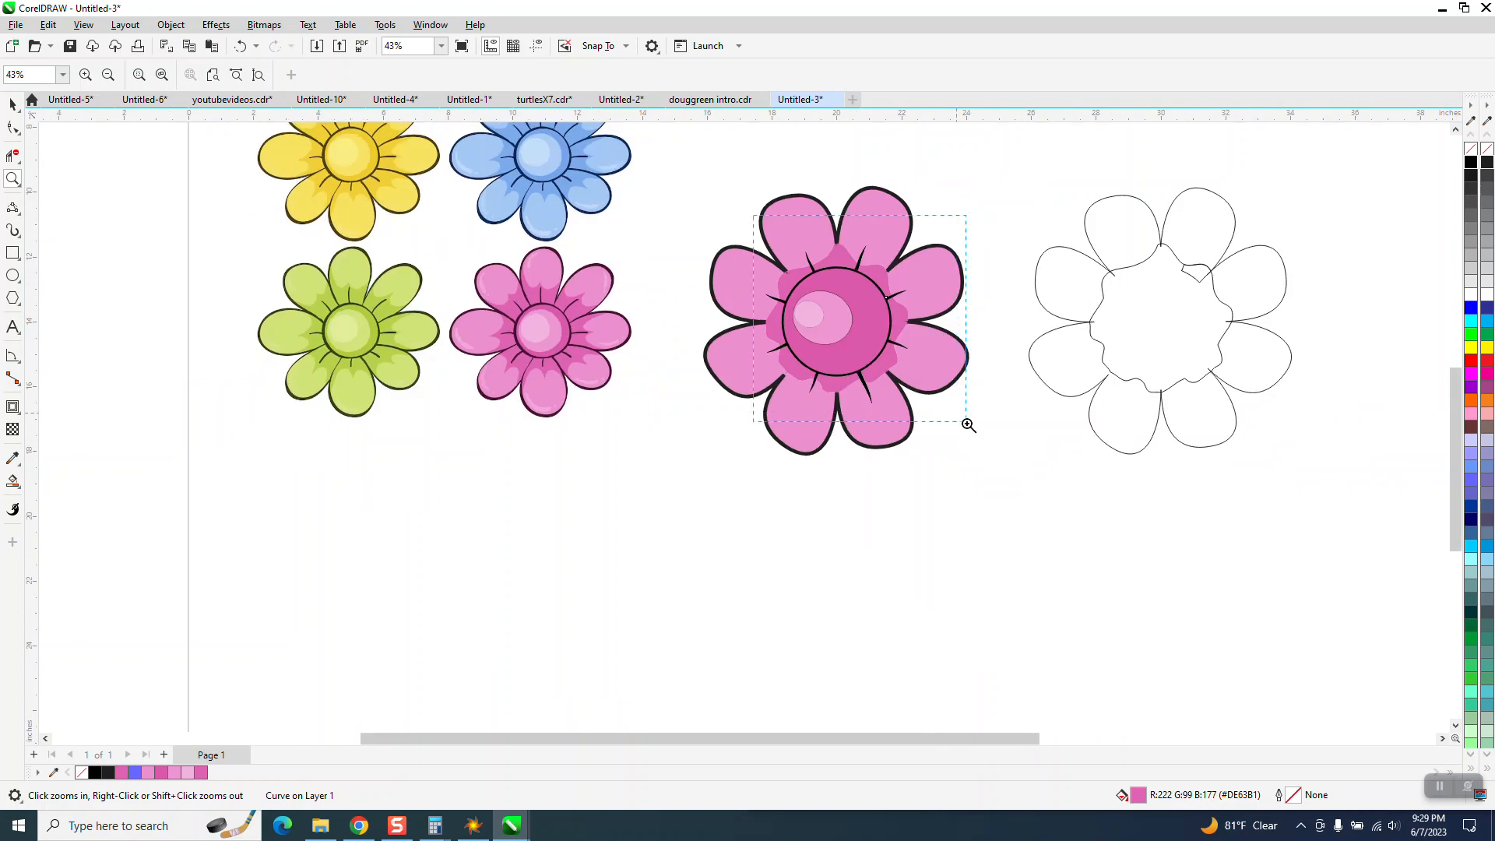
scroll(983, 459, "up", 5)
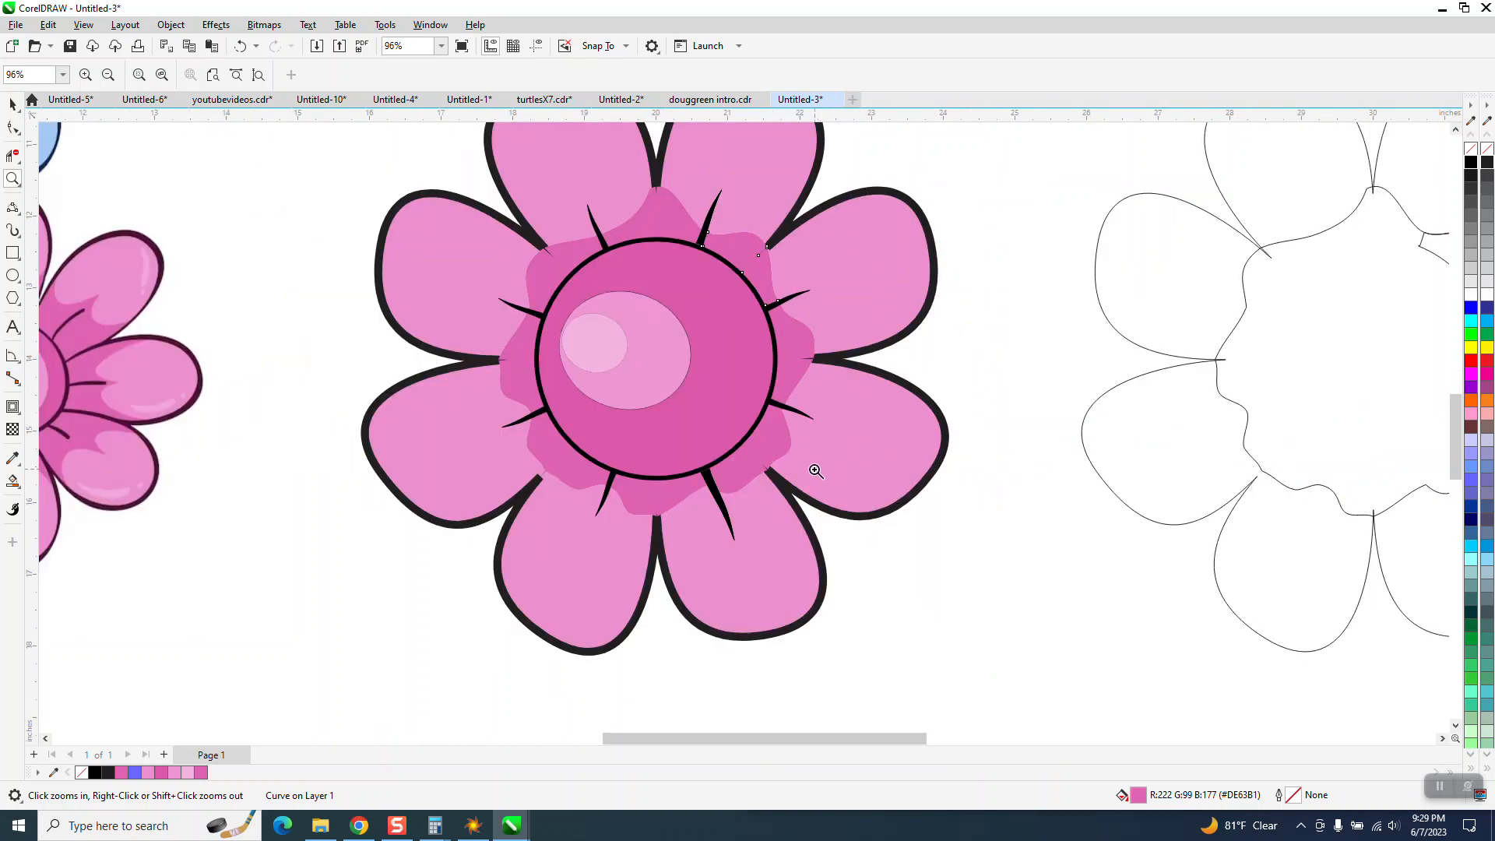
scroll(680, 427, "down", 2)
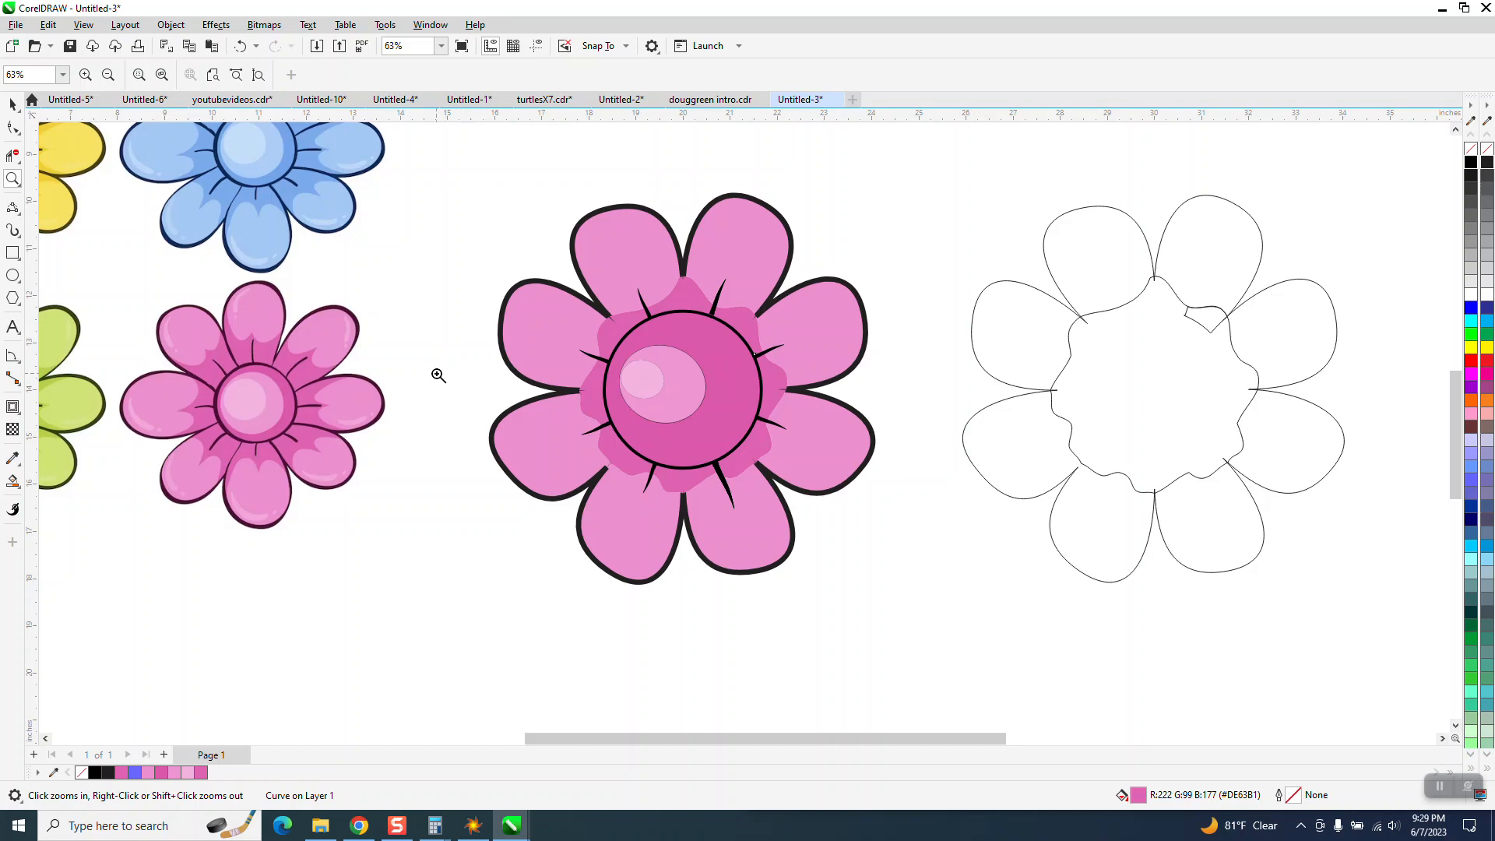
- Delete the small light pink highlight oval's fill in the drawn flower's centre
left_click(12, 103)
key("space")
left_click(653, 394)
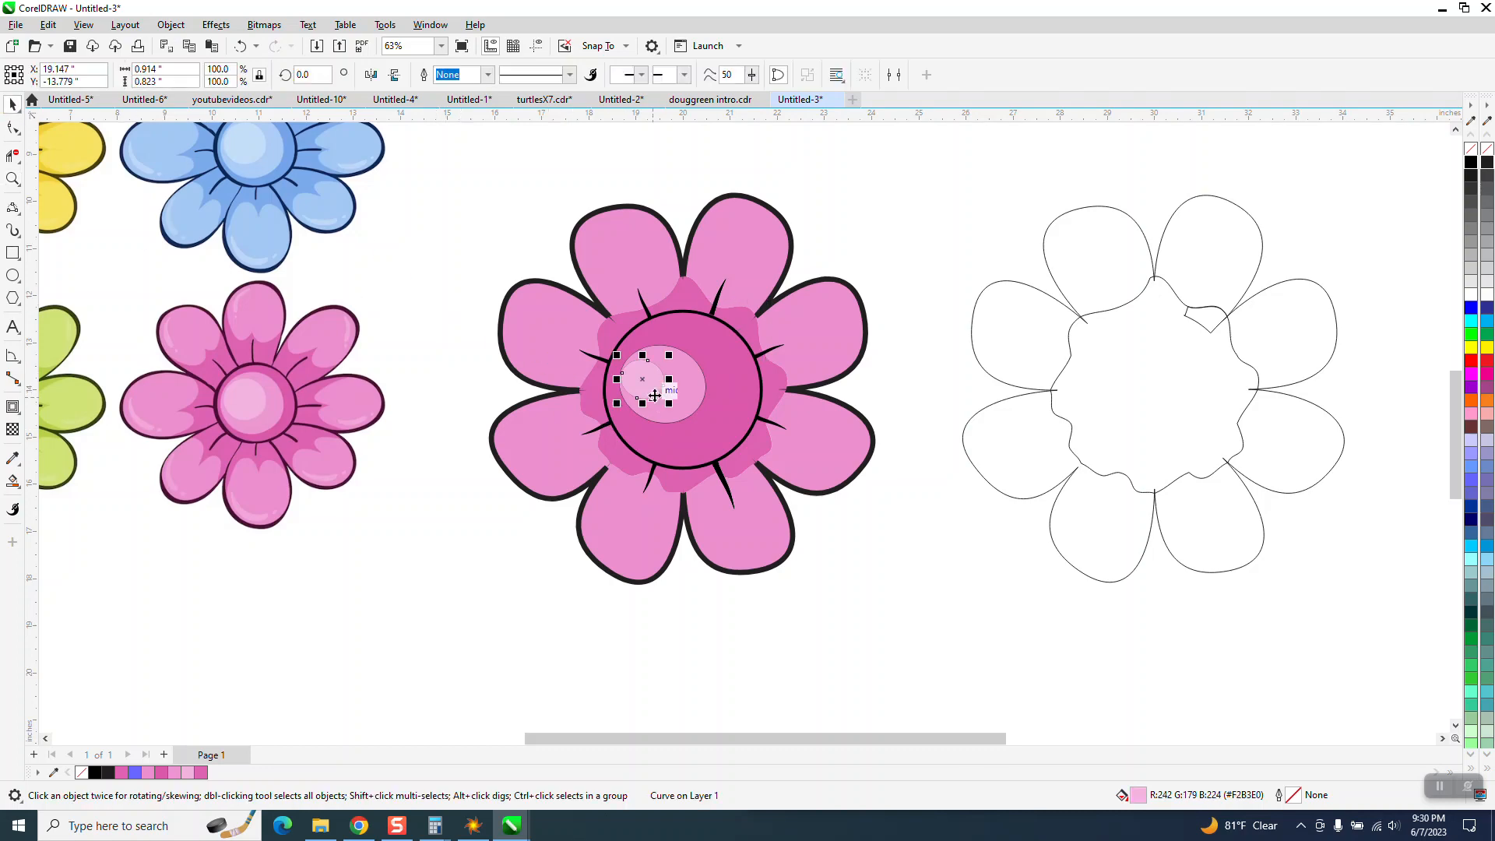
key("Delete")
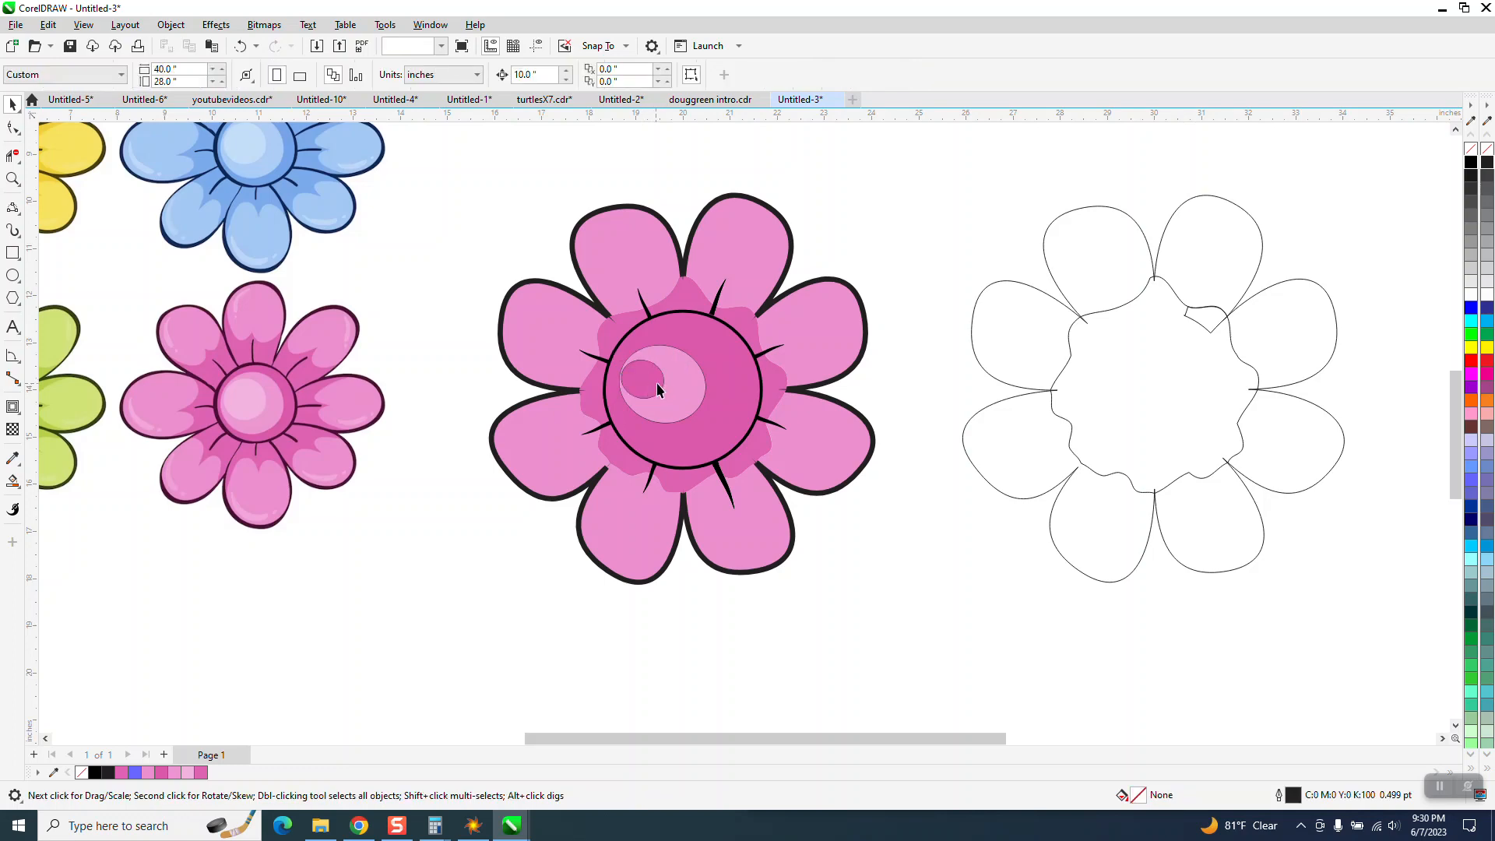
- Delete the large light pink highlight fill and both highlight oval outlines from the drawn flower's centre
left_click(658, 389)
left_click(696, 385)
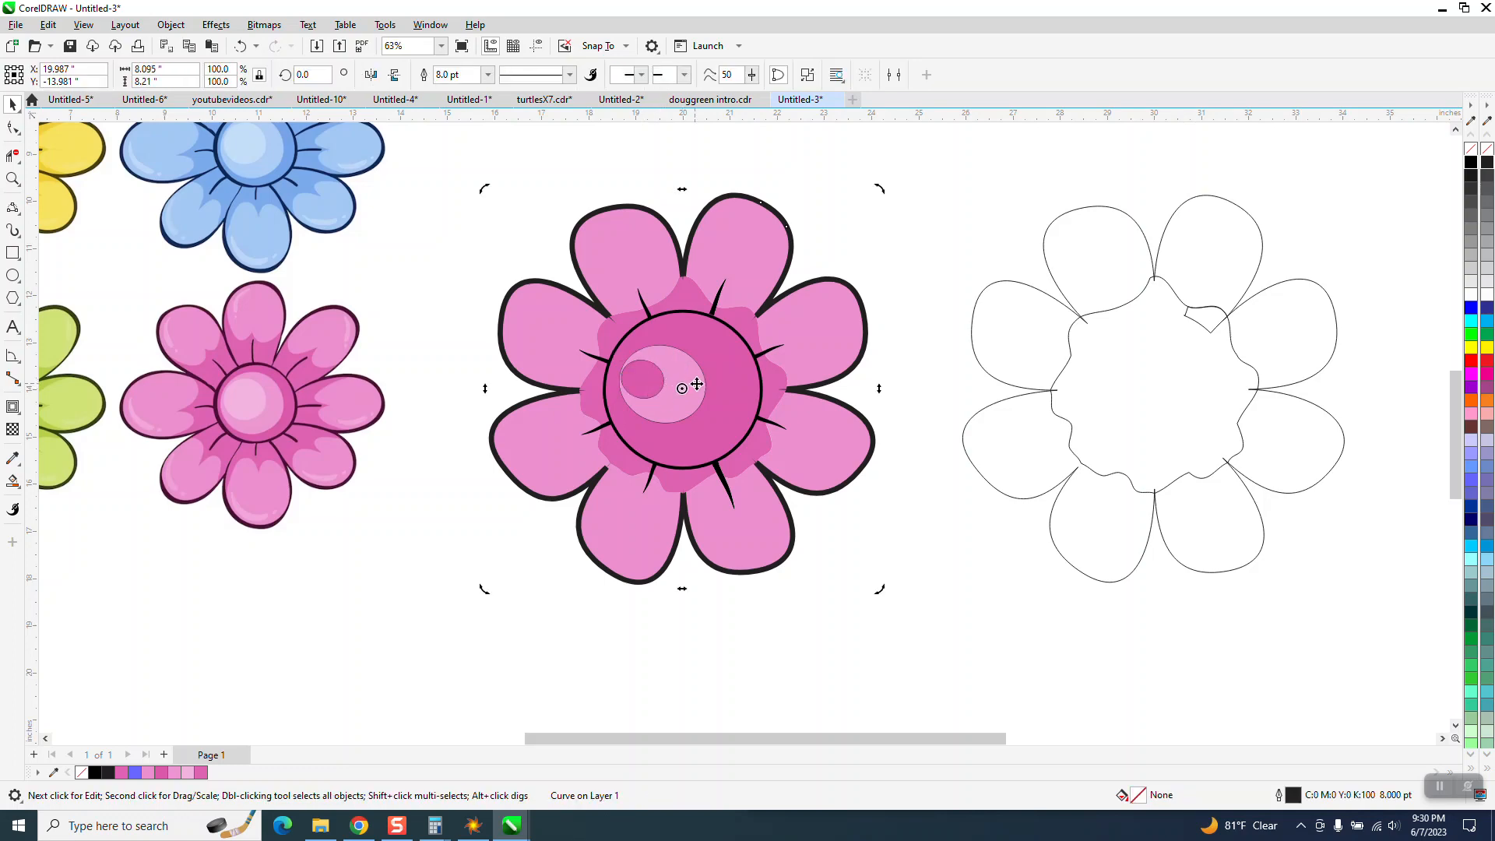
left_click(912, 469)
left_click(697, 366)
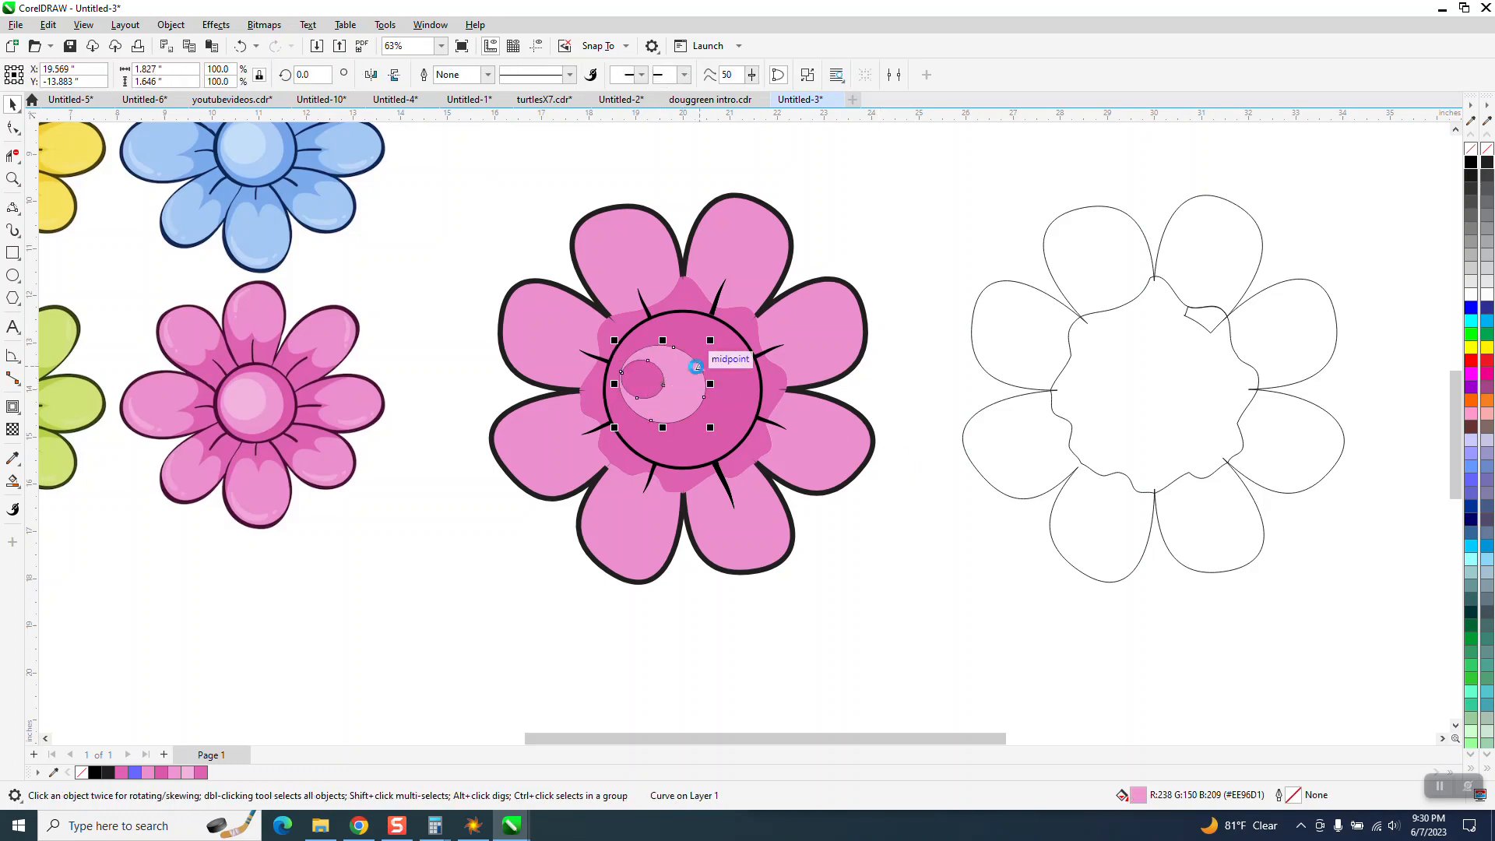
key("Delete")
left_click(700, 375)
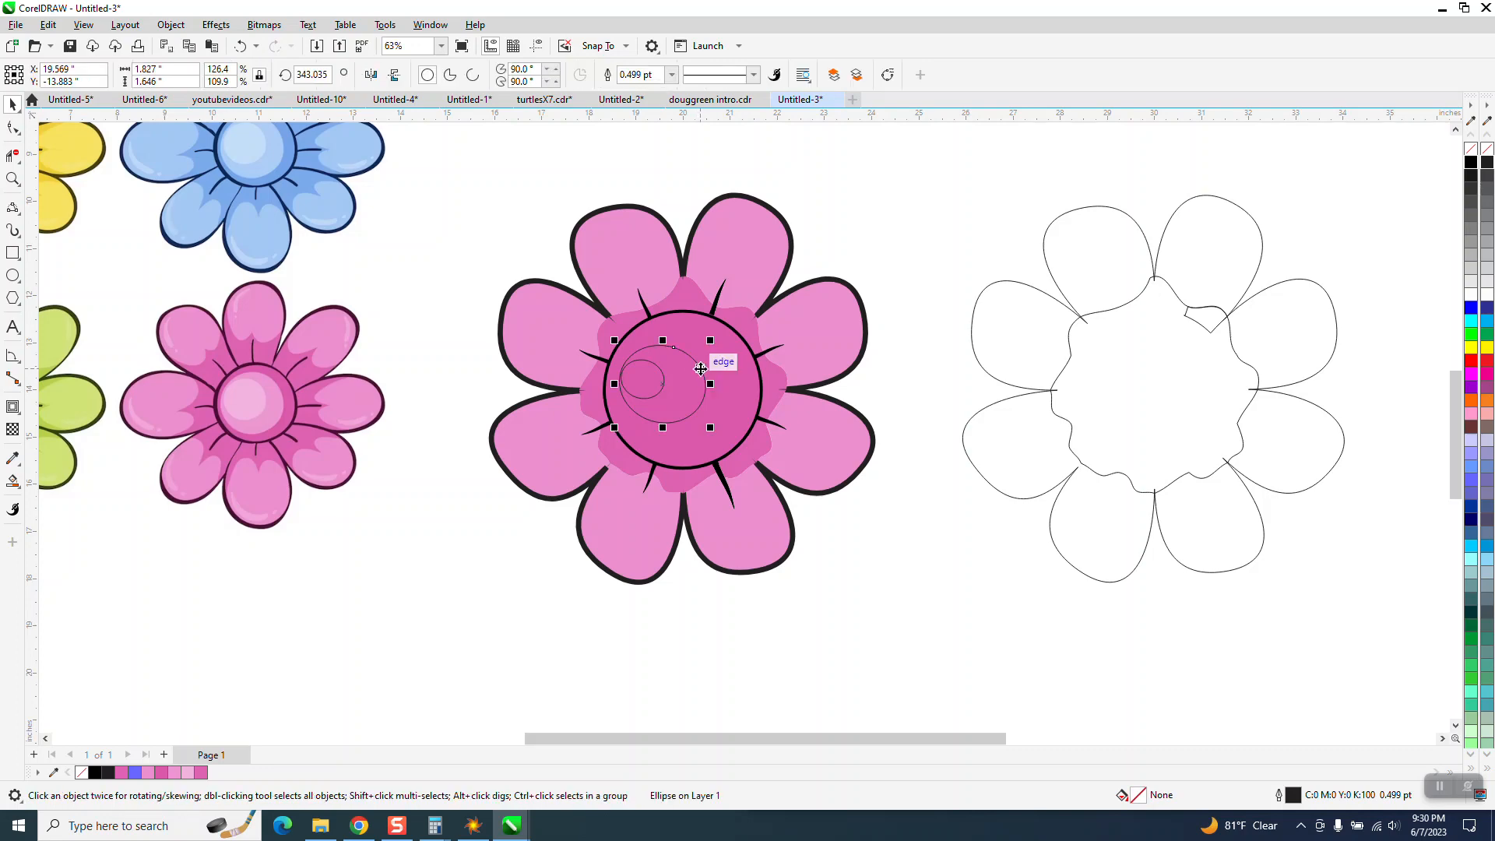
key("Delete")
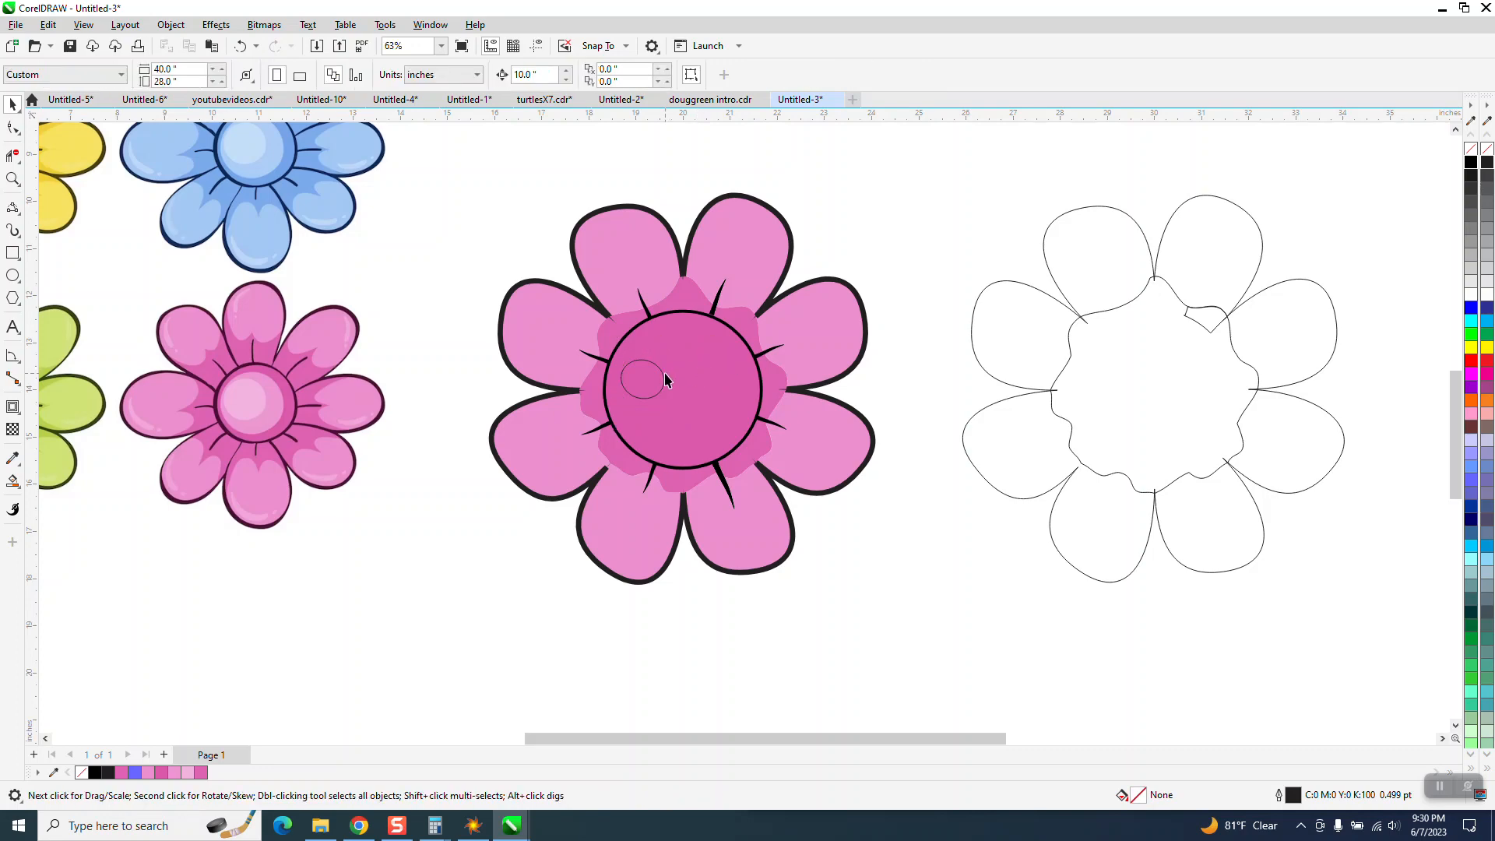
left_click(666, 378)
key("Delete")
- Draw a circle concentric with the drawn flower's dark pink centre and reduce it to an oval about 2.39 by 1.98 in
left_click(12, 276)
left_click_drag(934, 511, 812, 633)
key("ctrl+z")
key("ctrl+z")
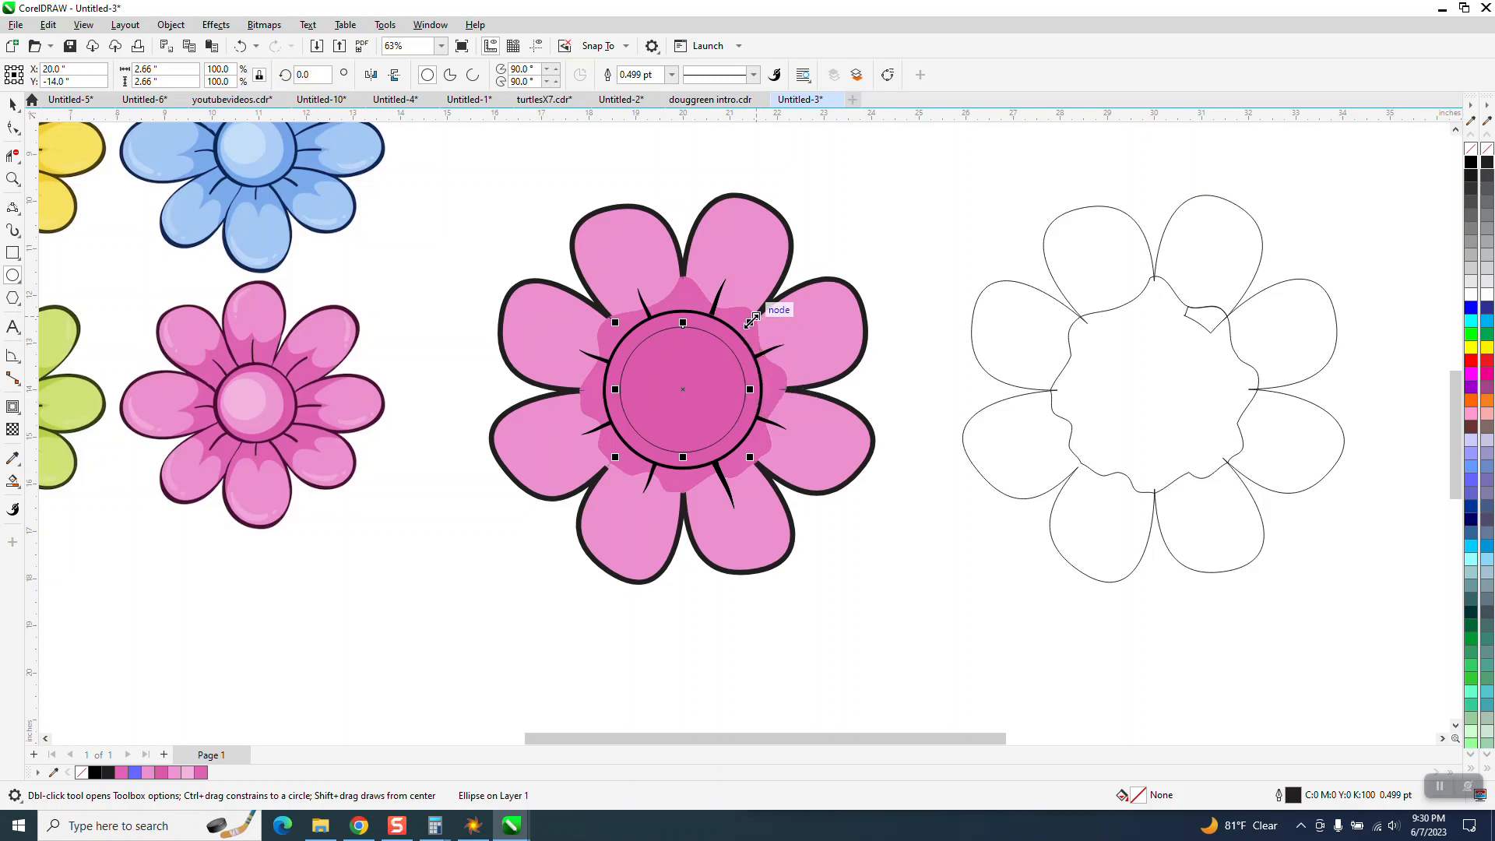
left_click_drag(751, 320, 677, 354)
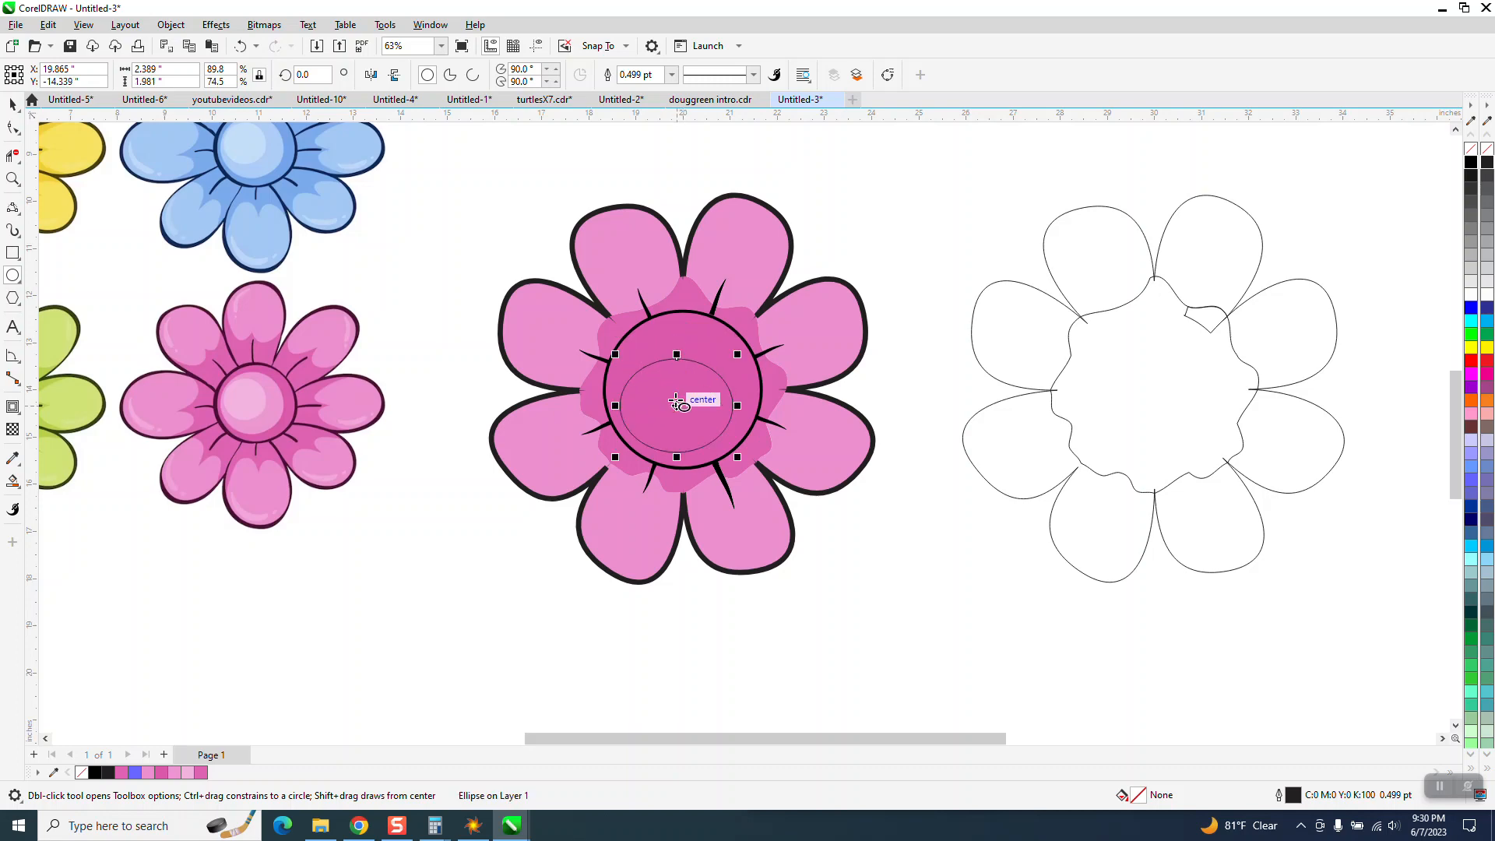
- Remove the stray tiny ellipse and undo the oval's last height reduction in the flower's centre
left_click_drag(675, 410, 675, 371)
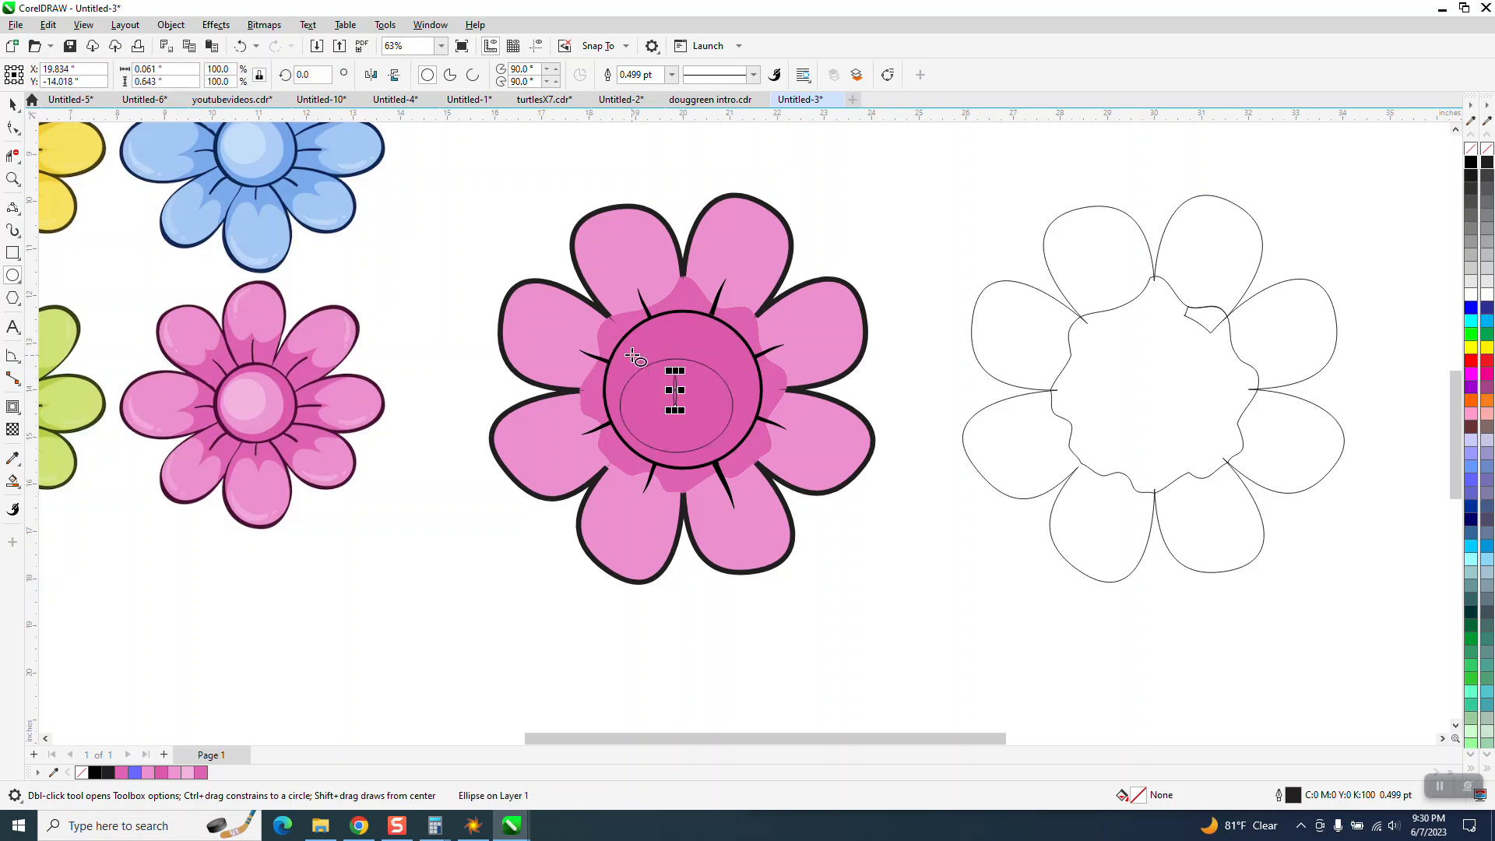
key("Delete")
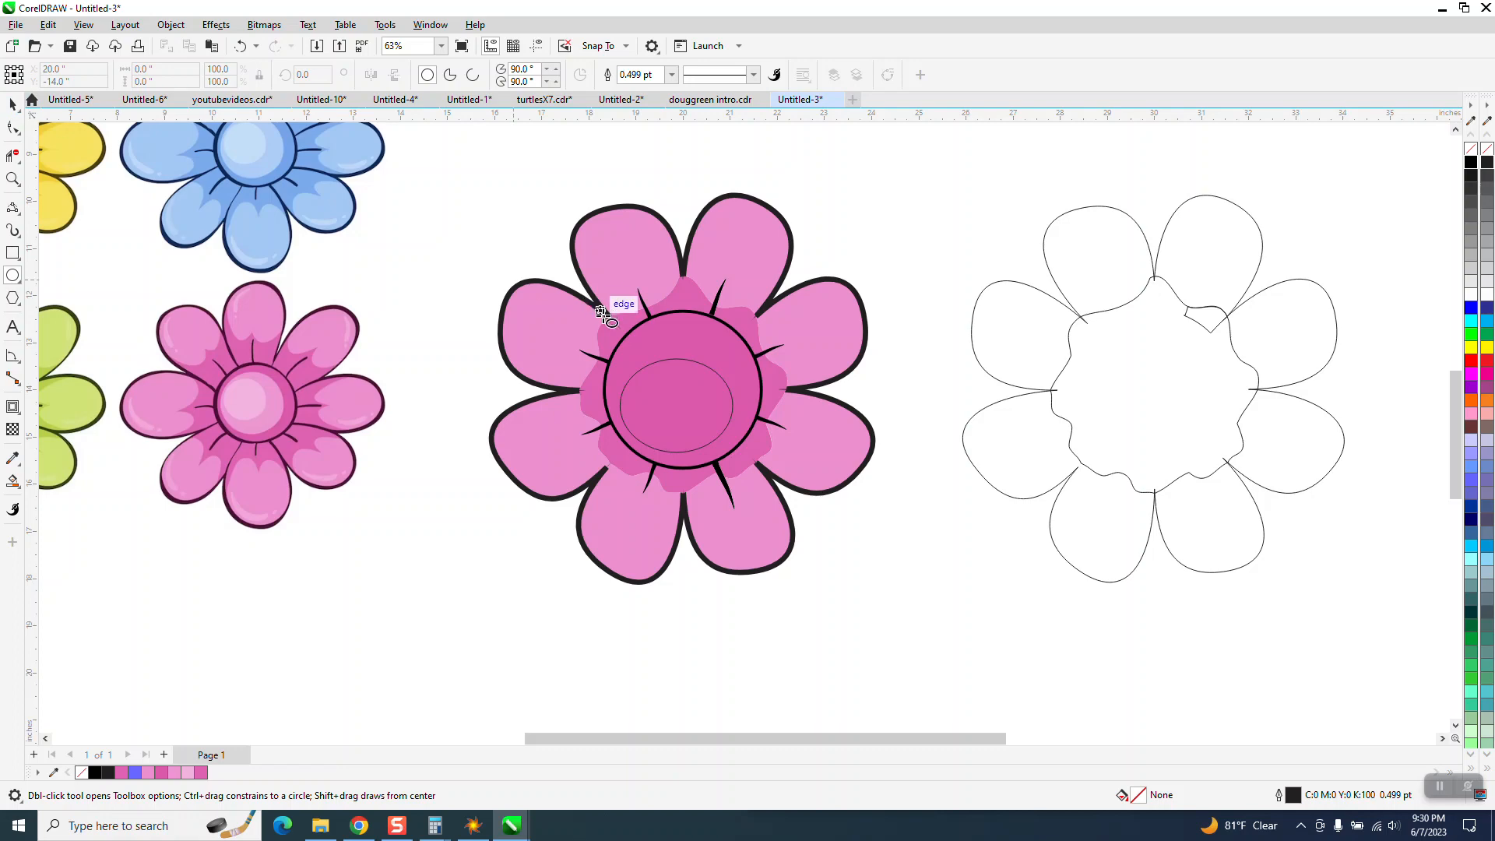
left_click(236, 45)
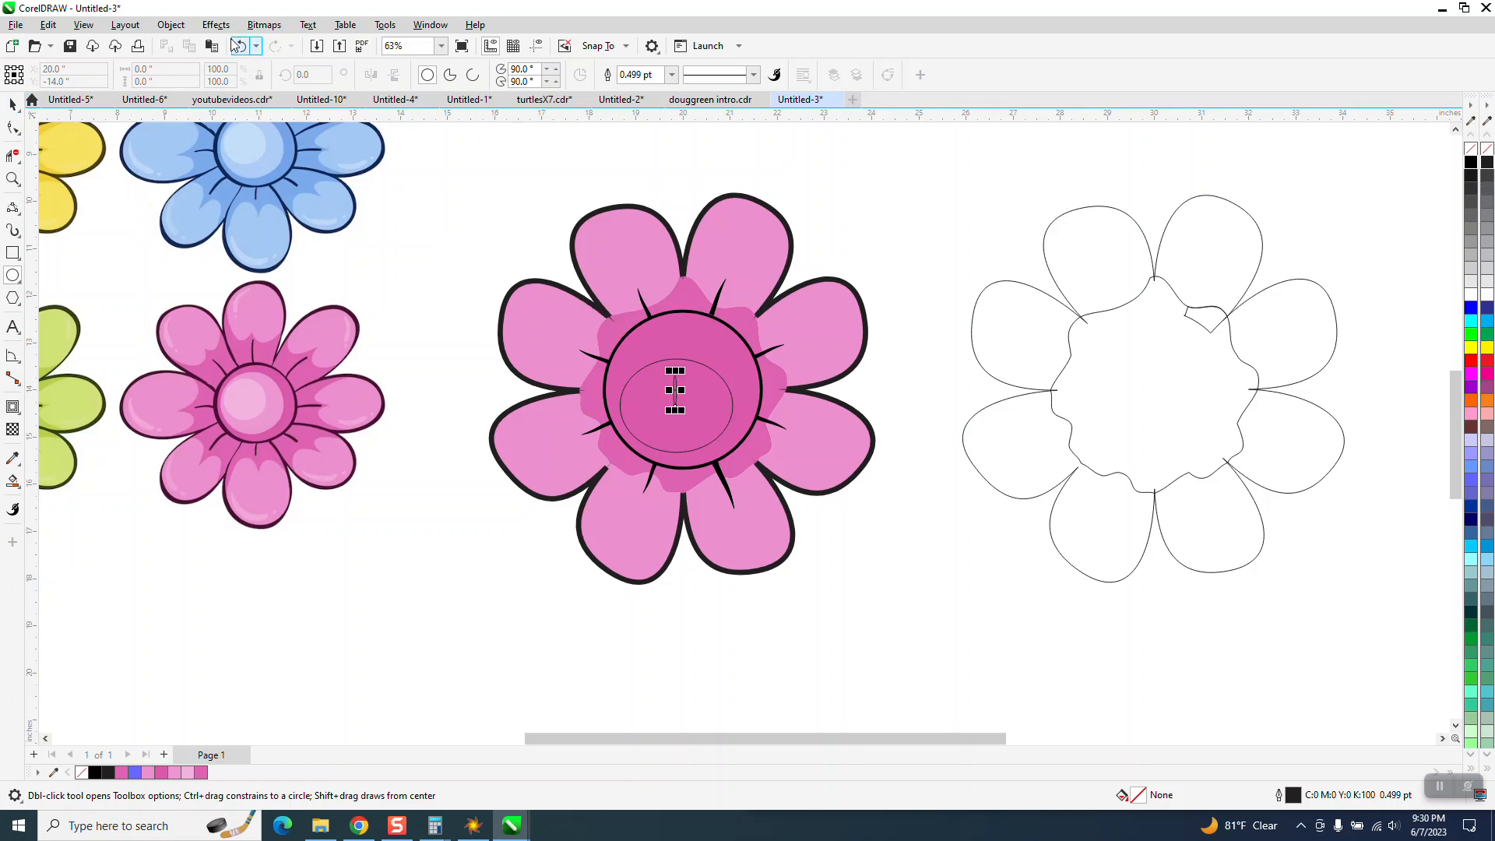
left_click(236, 46)
left_click(236, 45)
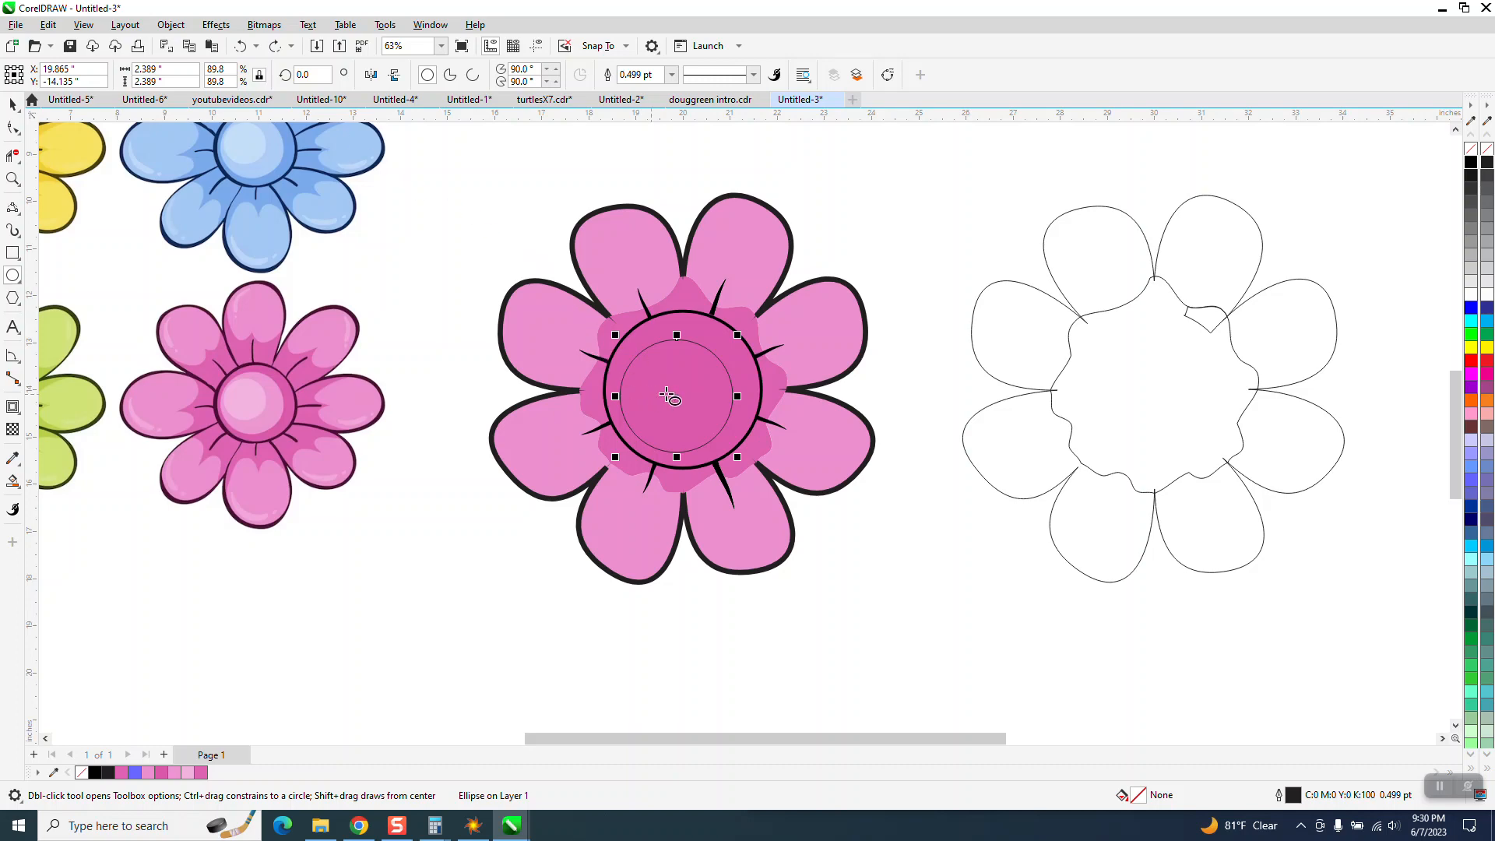
- Shift the circle toward the upper left of the flower's centre and make a smaller copy about 1.22 in across inside it
key("space")
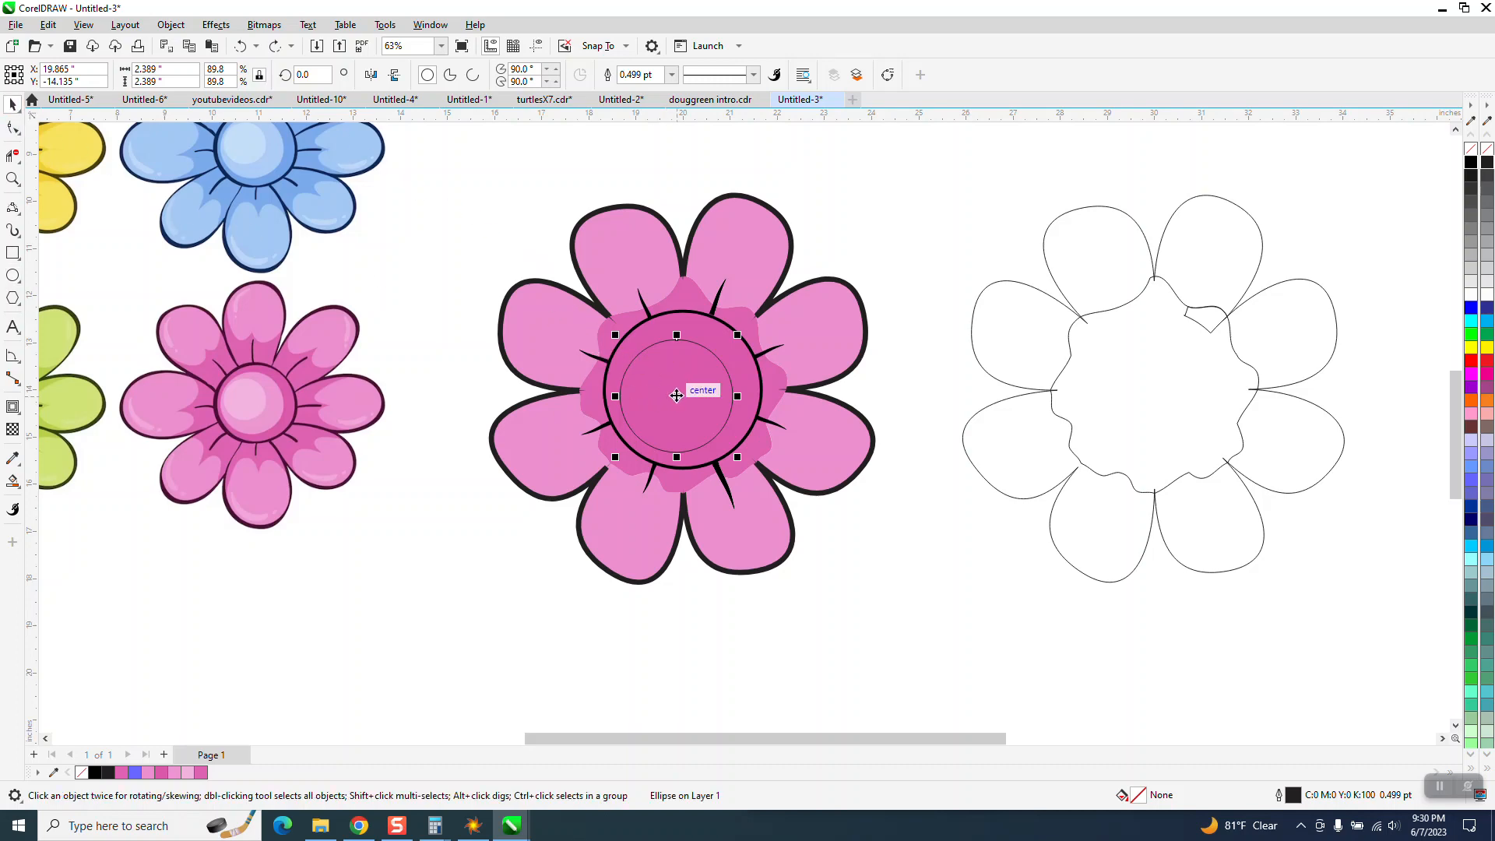
left_click_drag(677, 396, 670, 383)
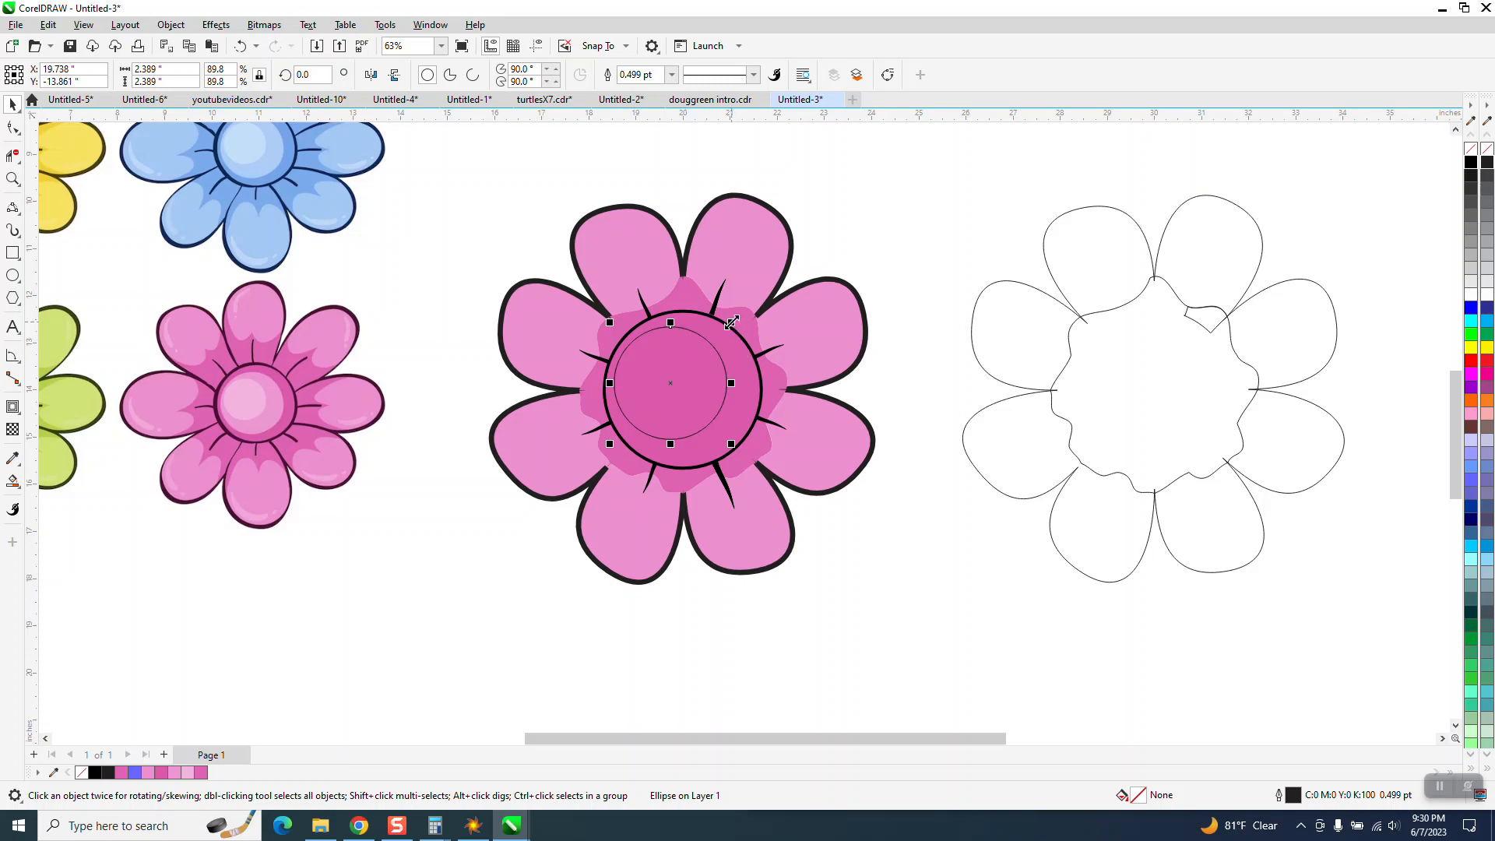
left_click_drag(731, 321, 702, 340)
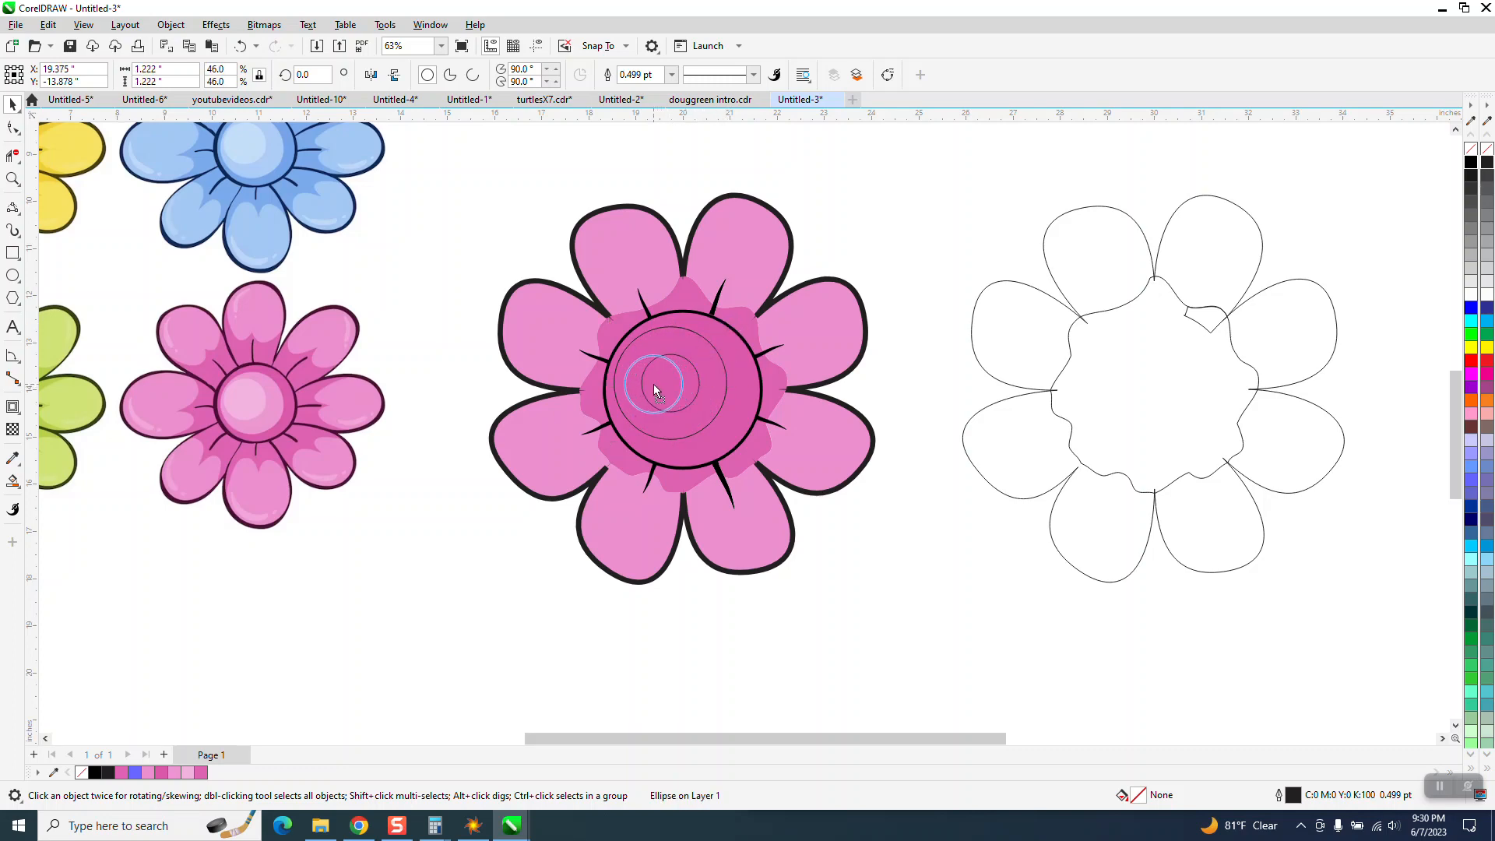
- Position the small circle just inside the upper-left edge of the larger highlight circle
left_click_drag(662, 392, 644, 359)
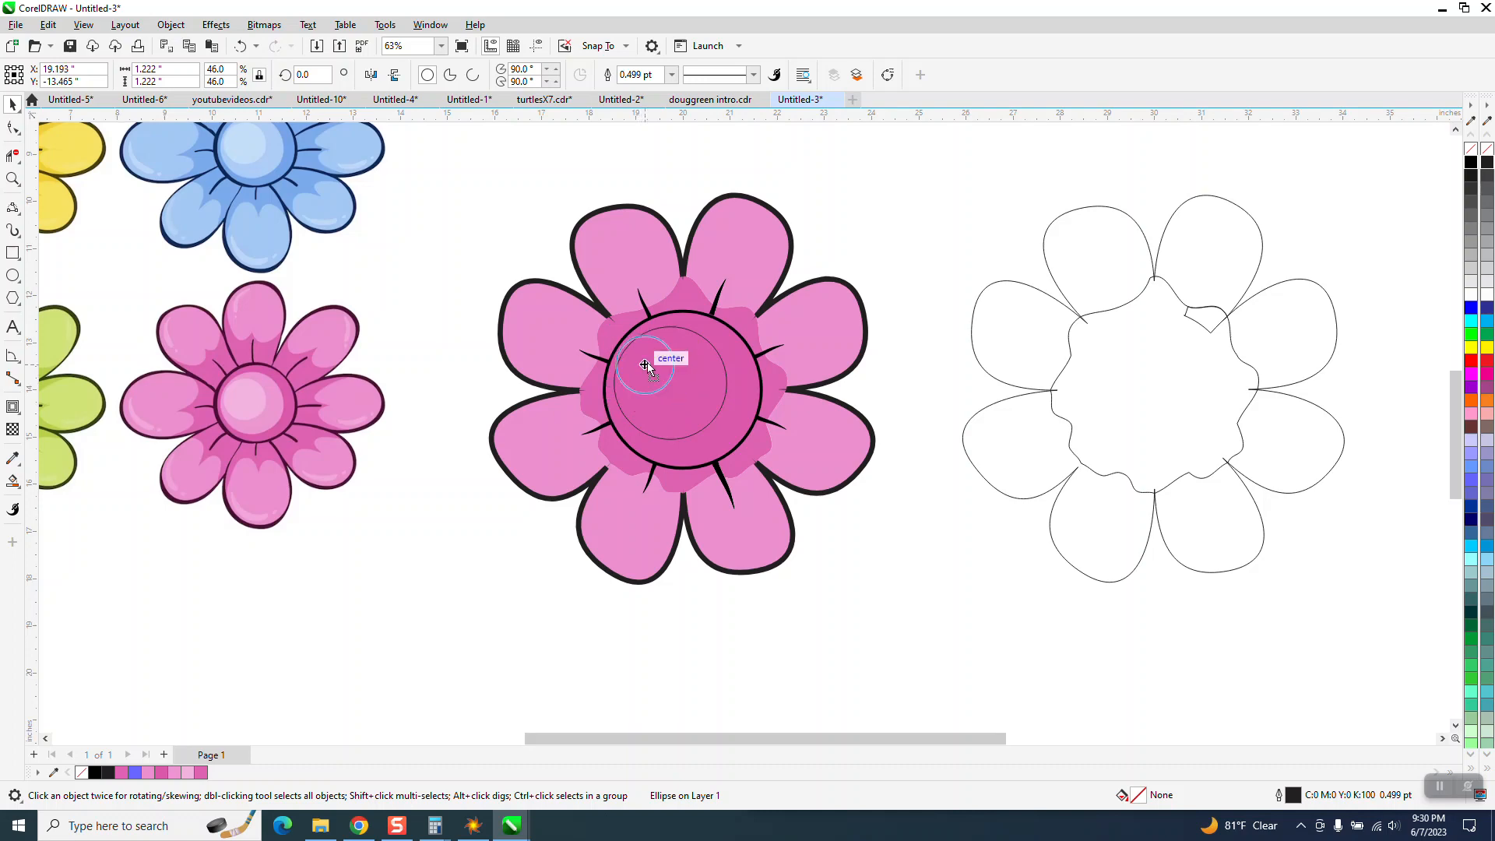
left_click(12, 179)
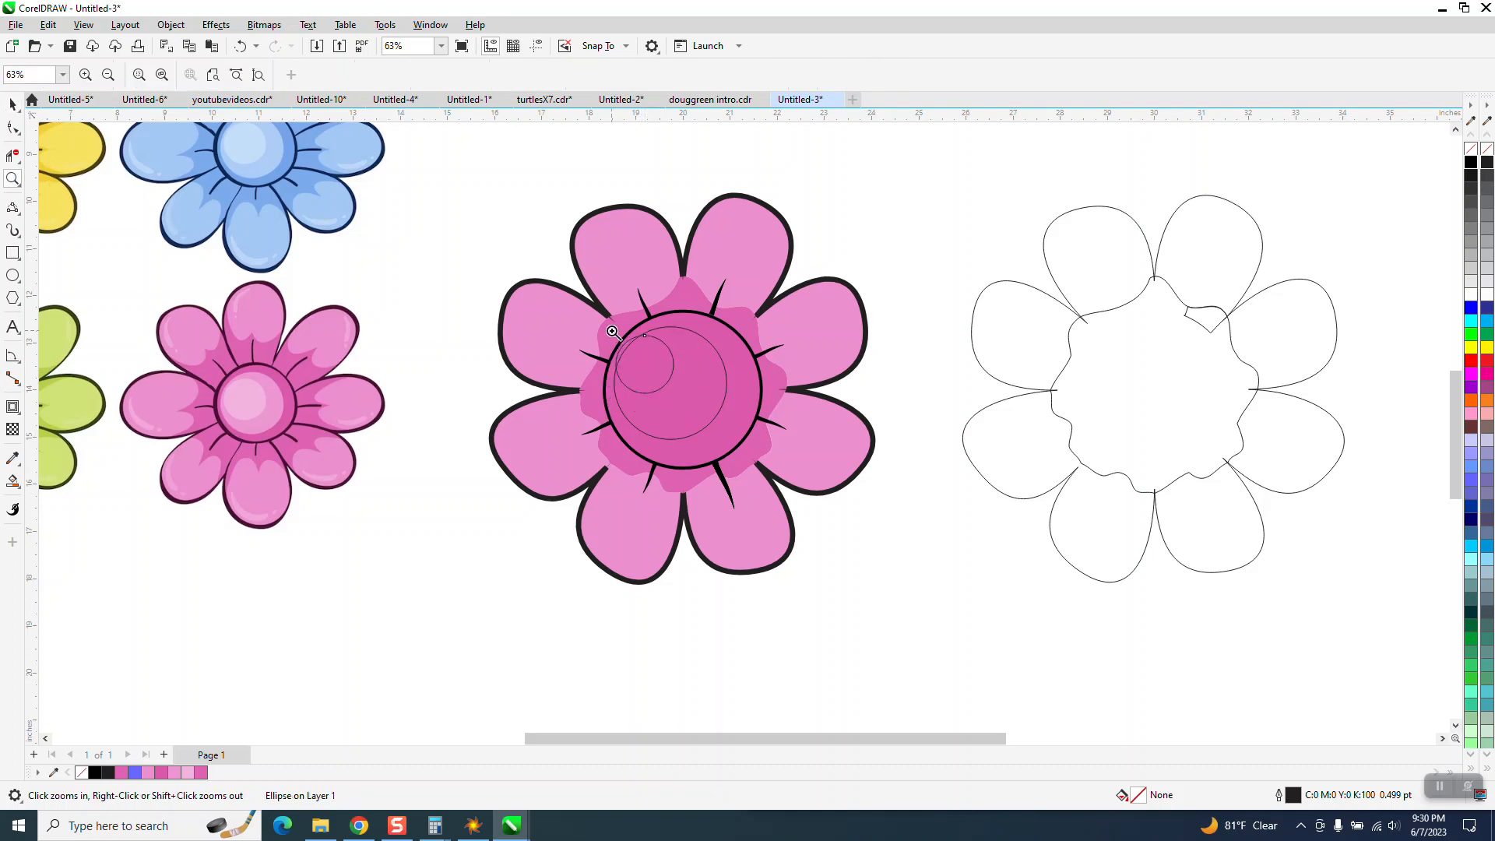
left_click_drag(556, 316, 783, 467)
left_click(14, 105)
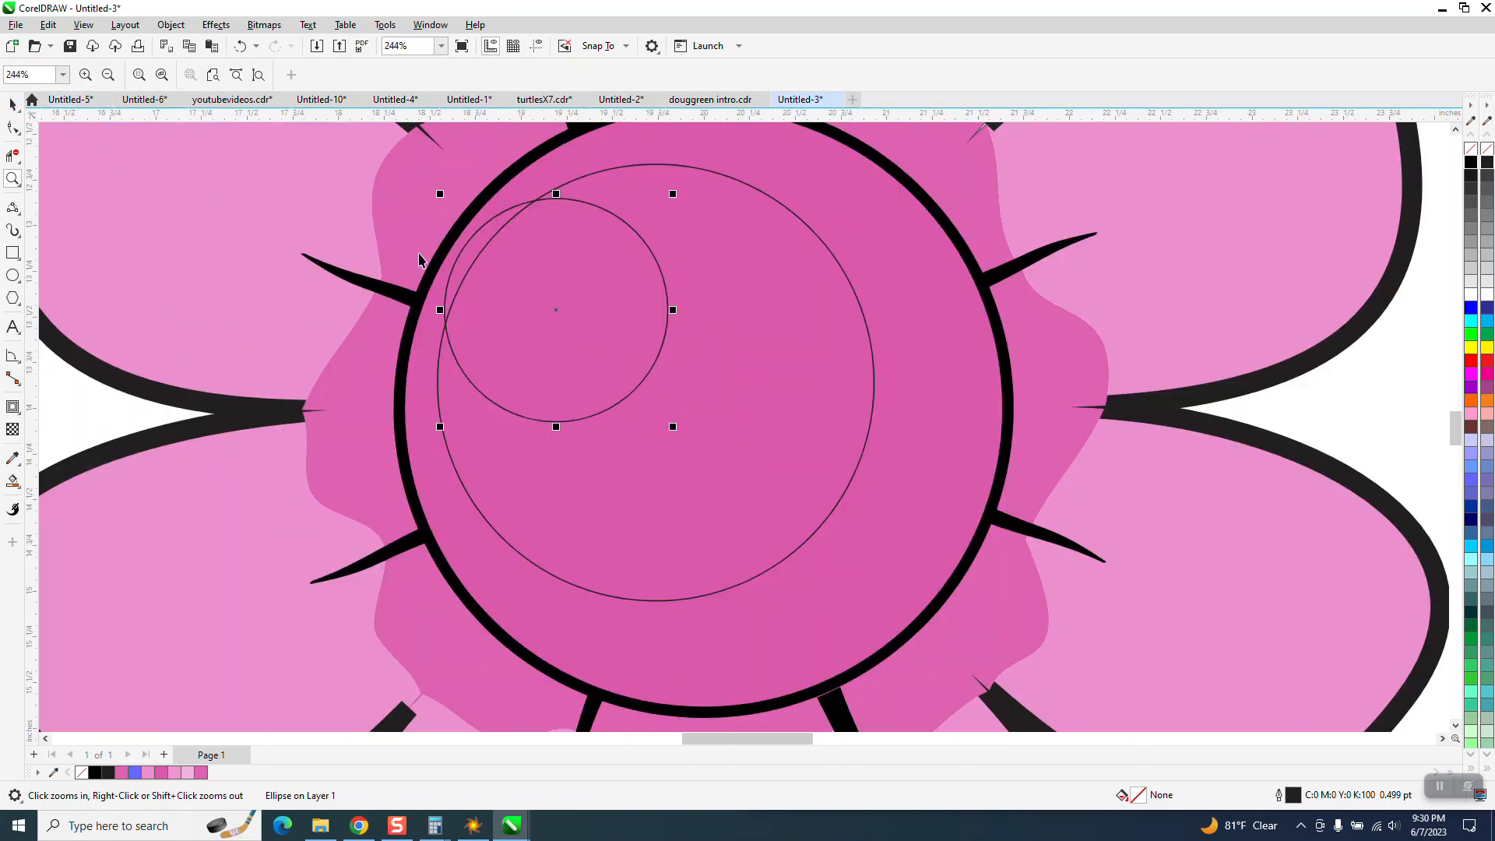
left_click_drag(461, 249, 475, 260)
scroll(475, 259, "down", 4)
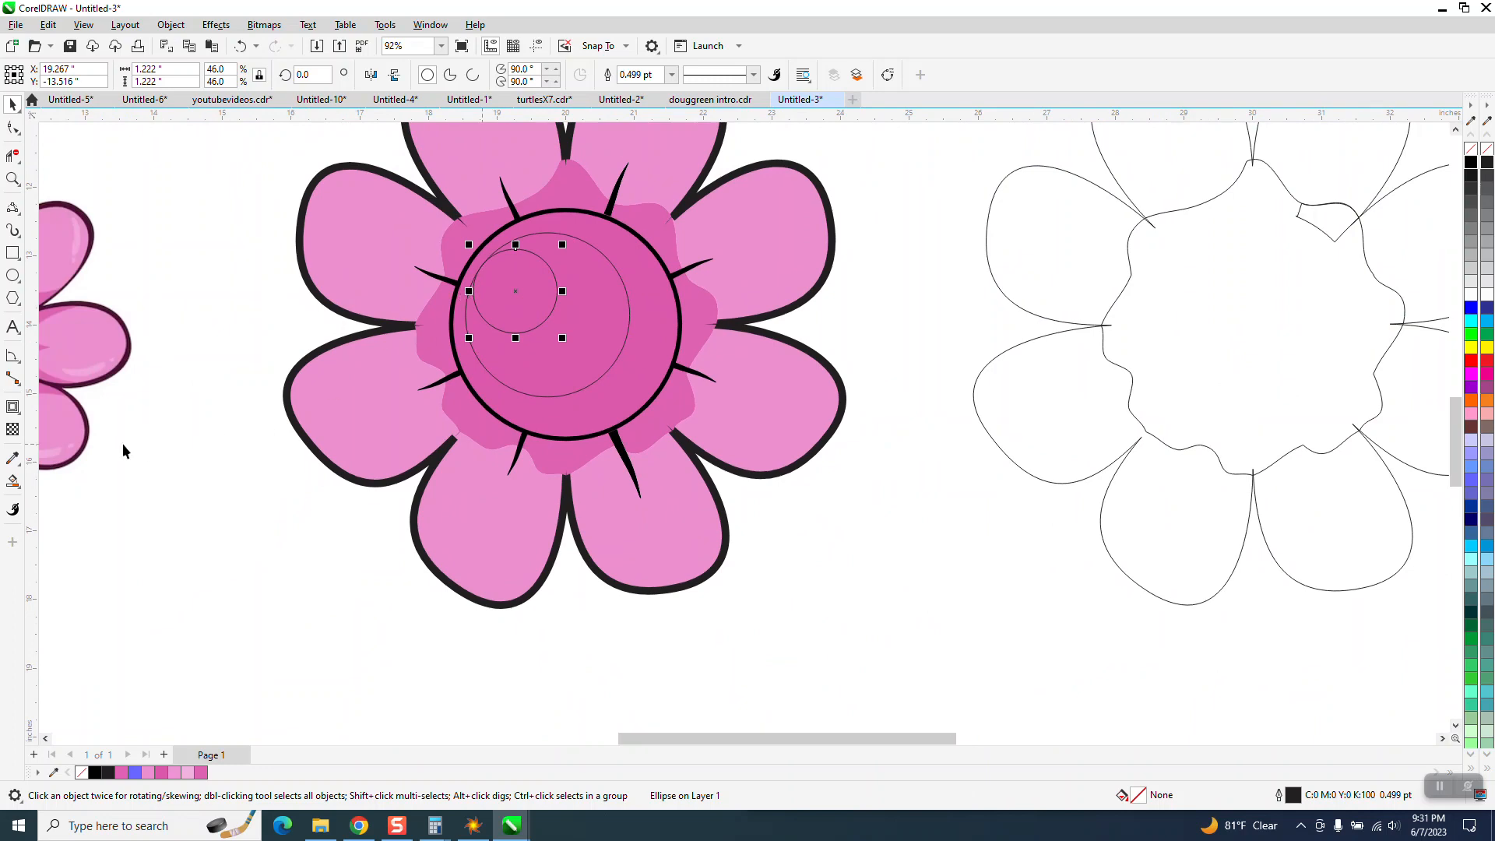
- Smart Fill the large highlight circle without outline, using the light pink #EC97D1 sampled from the pink reference flower's centre
left_click(13, 481)
scroll(344, 512, "down", 1)
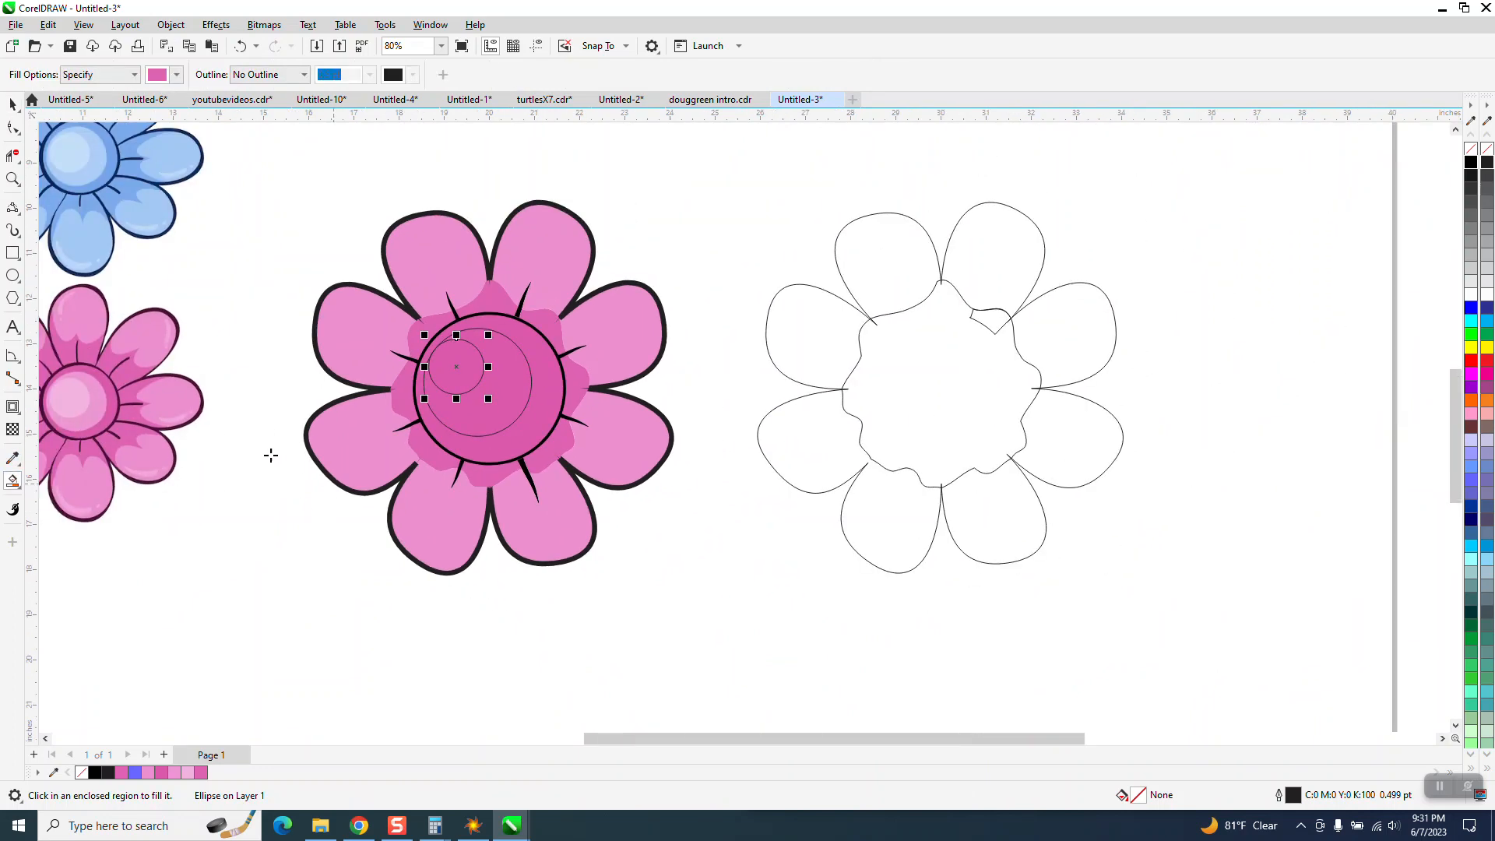
left_click(178, 76)
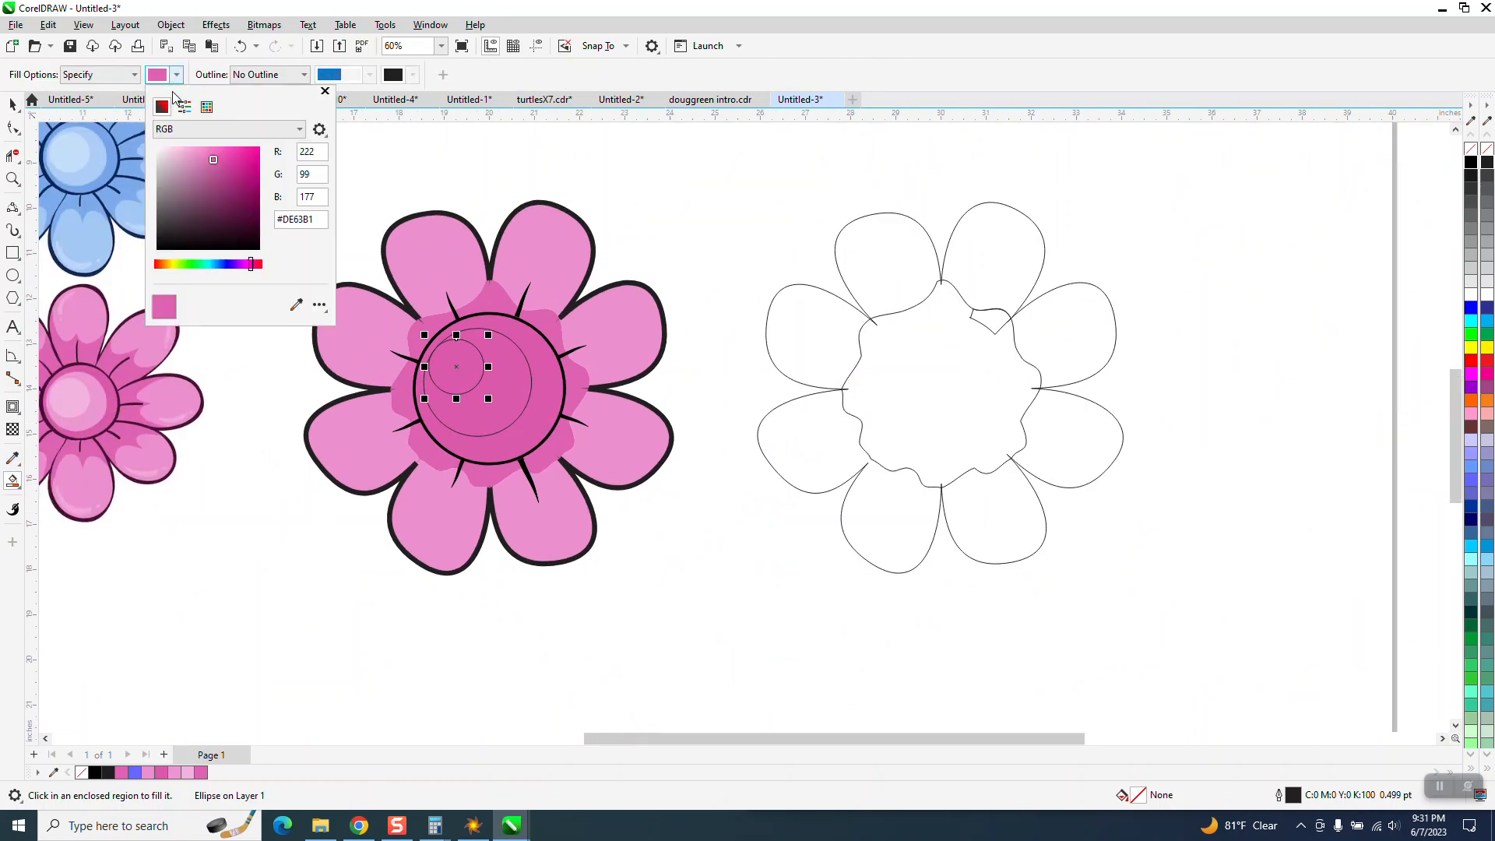
left_click(295, 305)
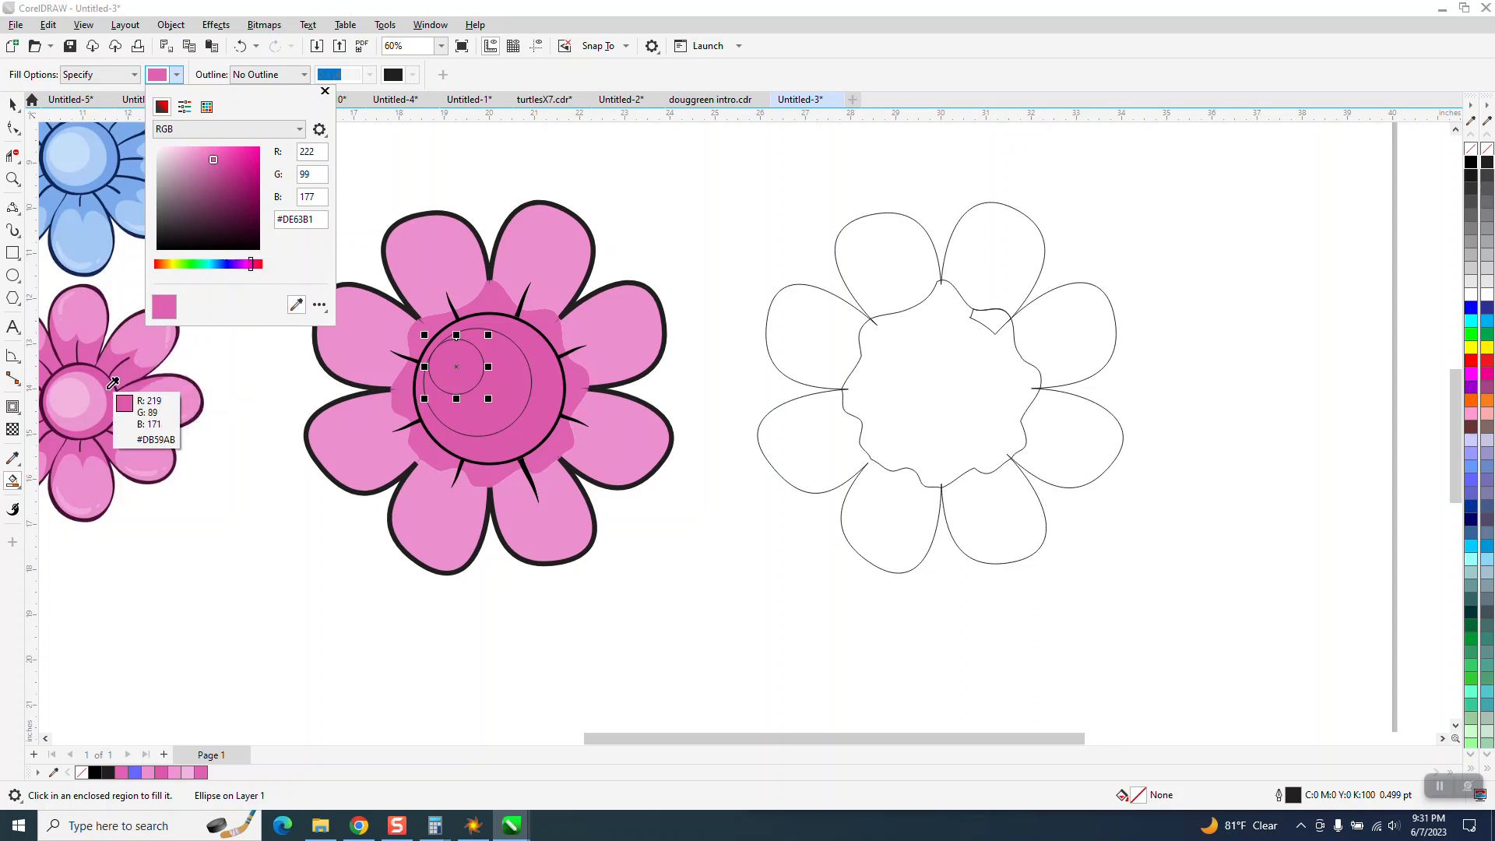
left_click(95, 396)
left_click(505, 382)
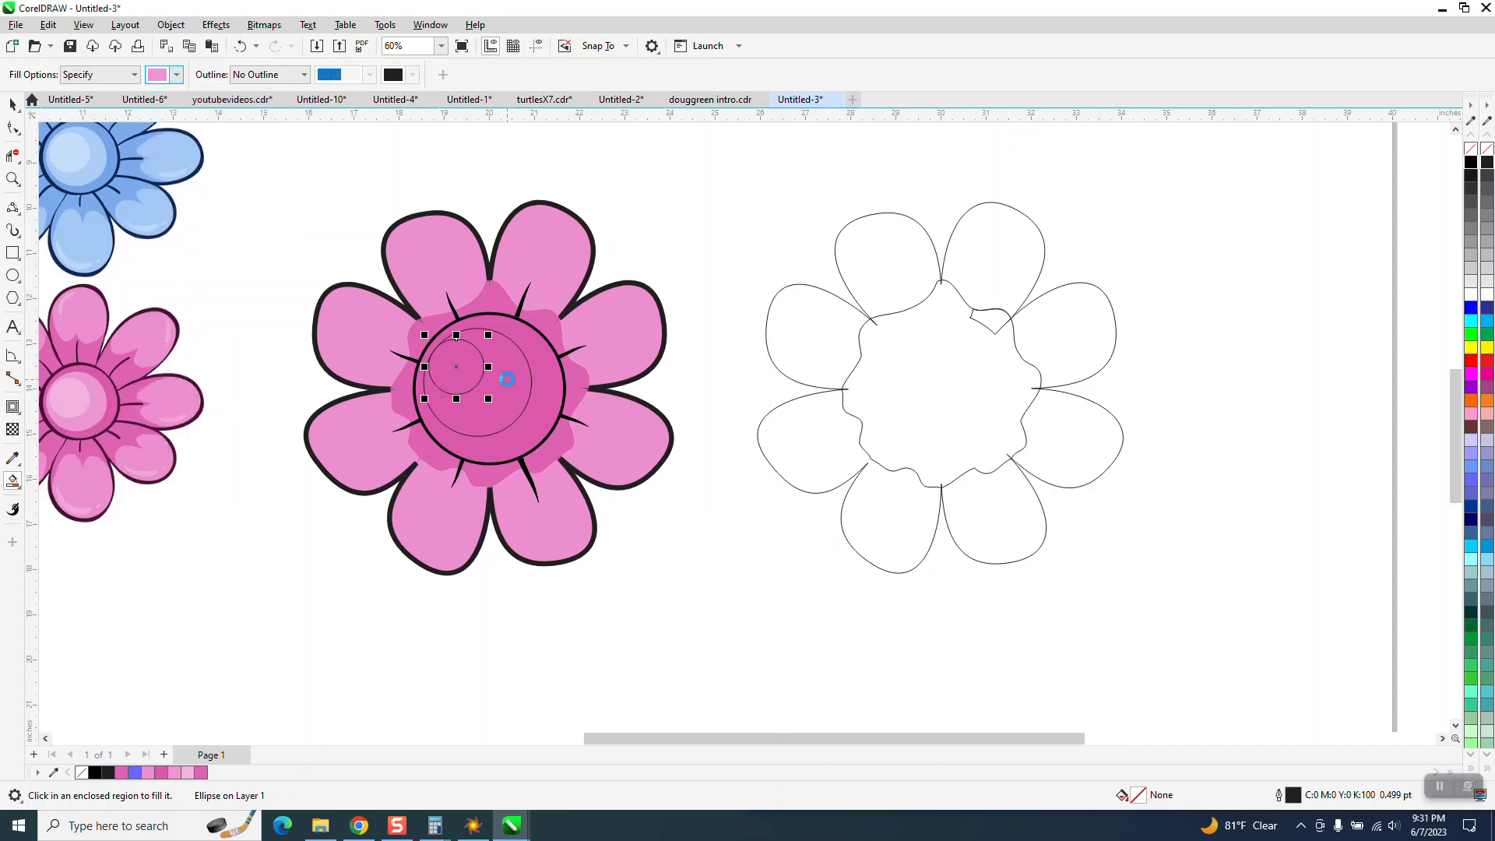
left_click(505, 380)
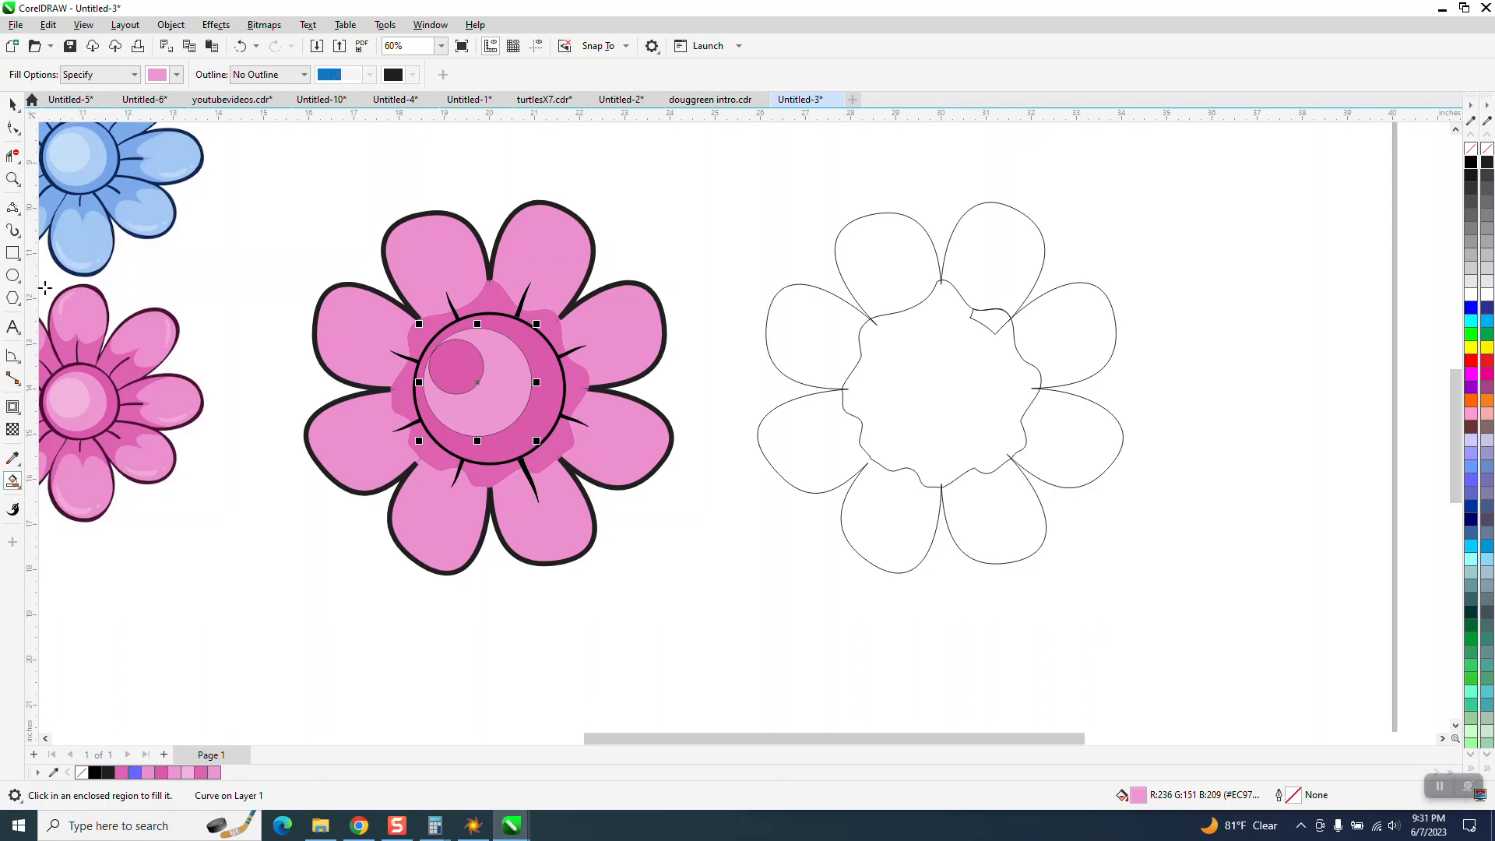
- Smart Fill the small highlight circle with the paler pink #F2B3E0 sampled from the pink reference flower's centre
left_click(177, 74)
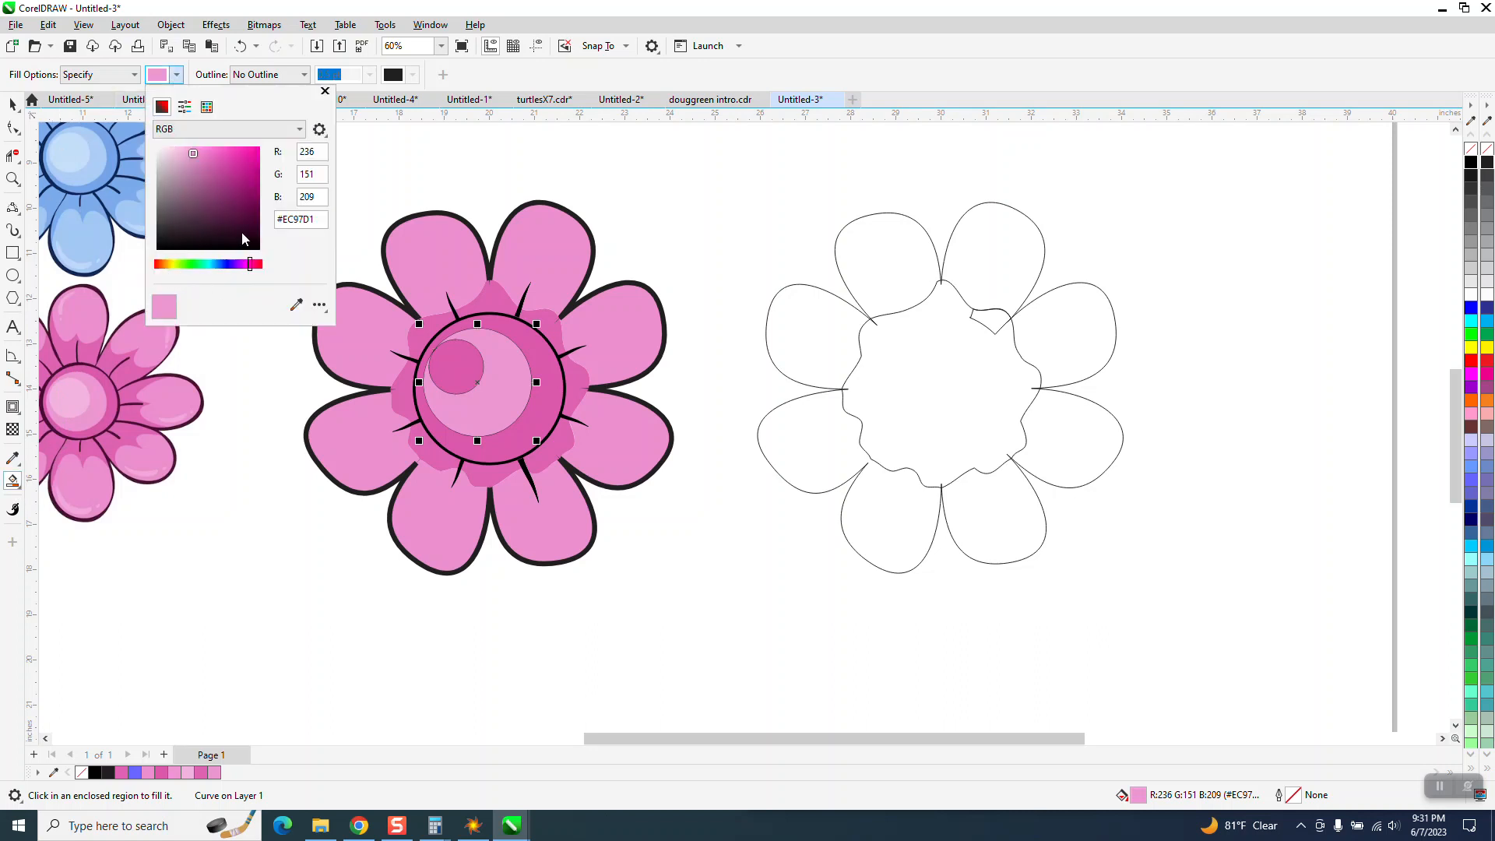
left_click(296, 304)
left_click(72, 394)
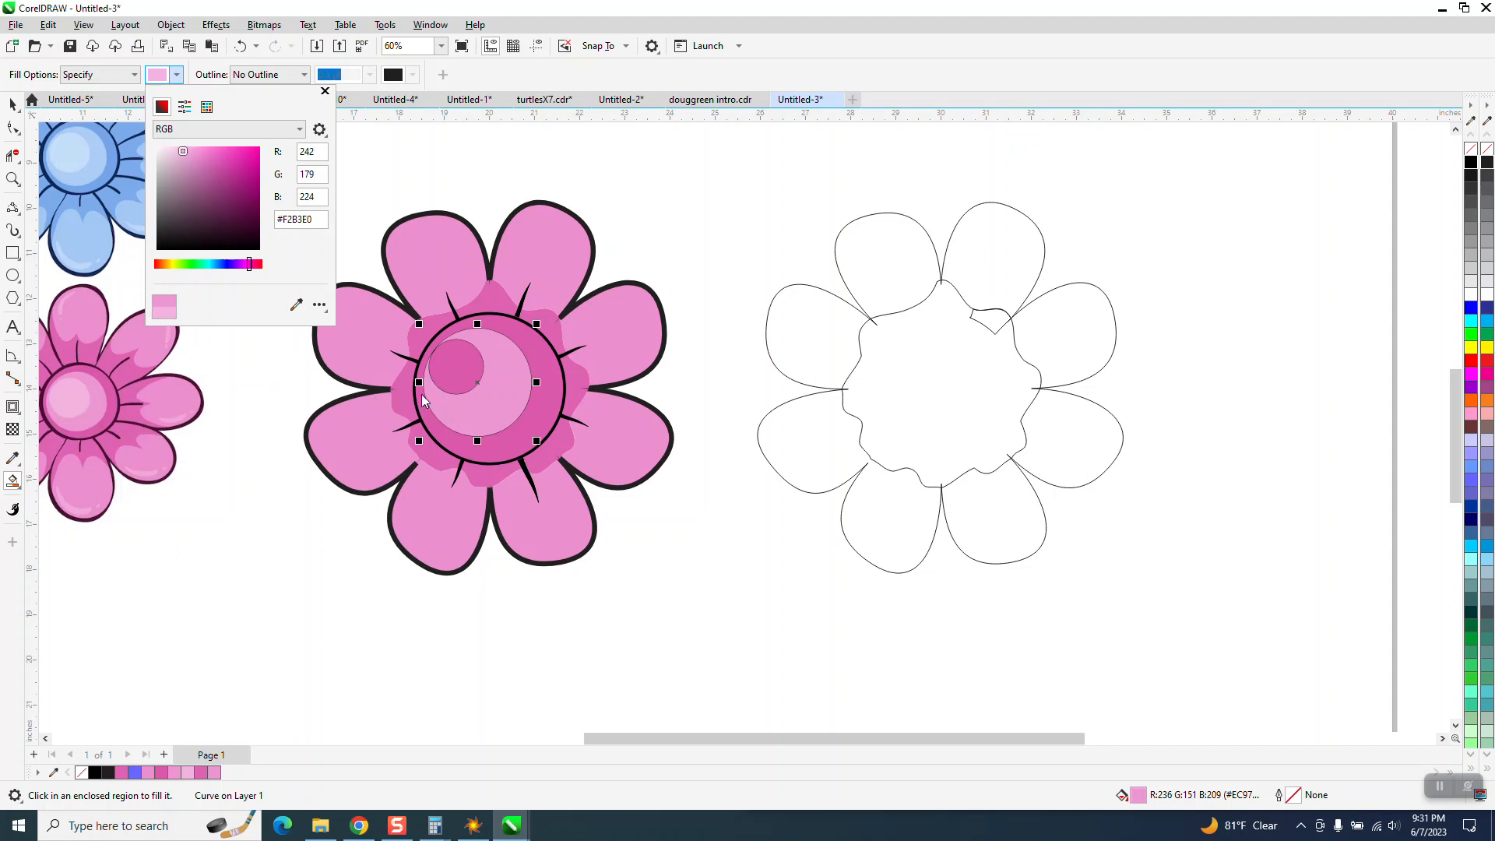
left_click(466, 372)
- Move both highlight fills 10 in to the right, away from their circle outlines
left_click(12, 104)
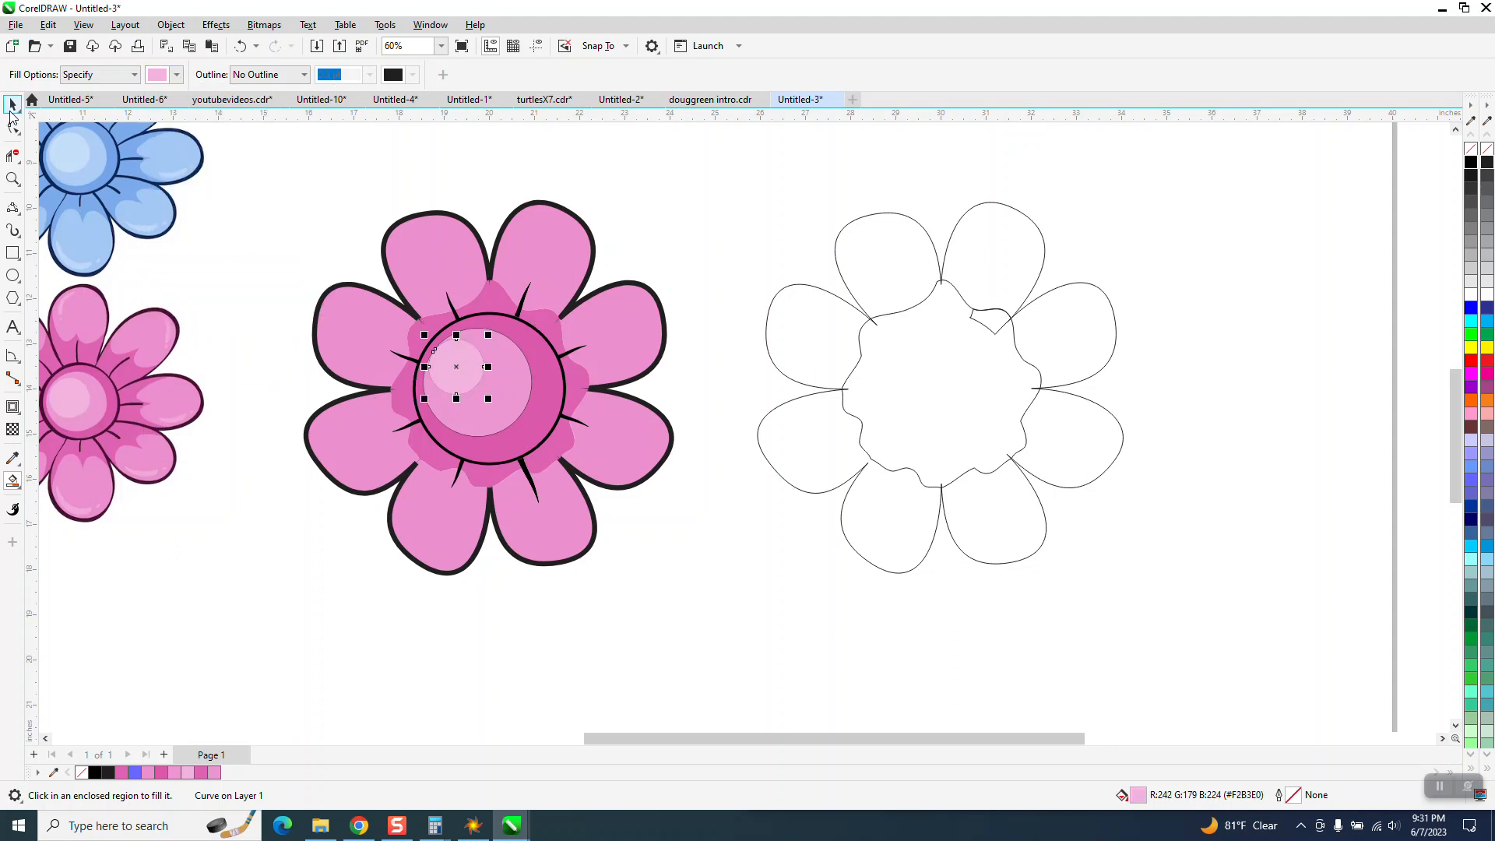
left_click(651, 232)
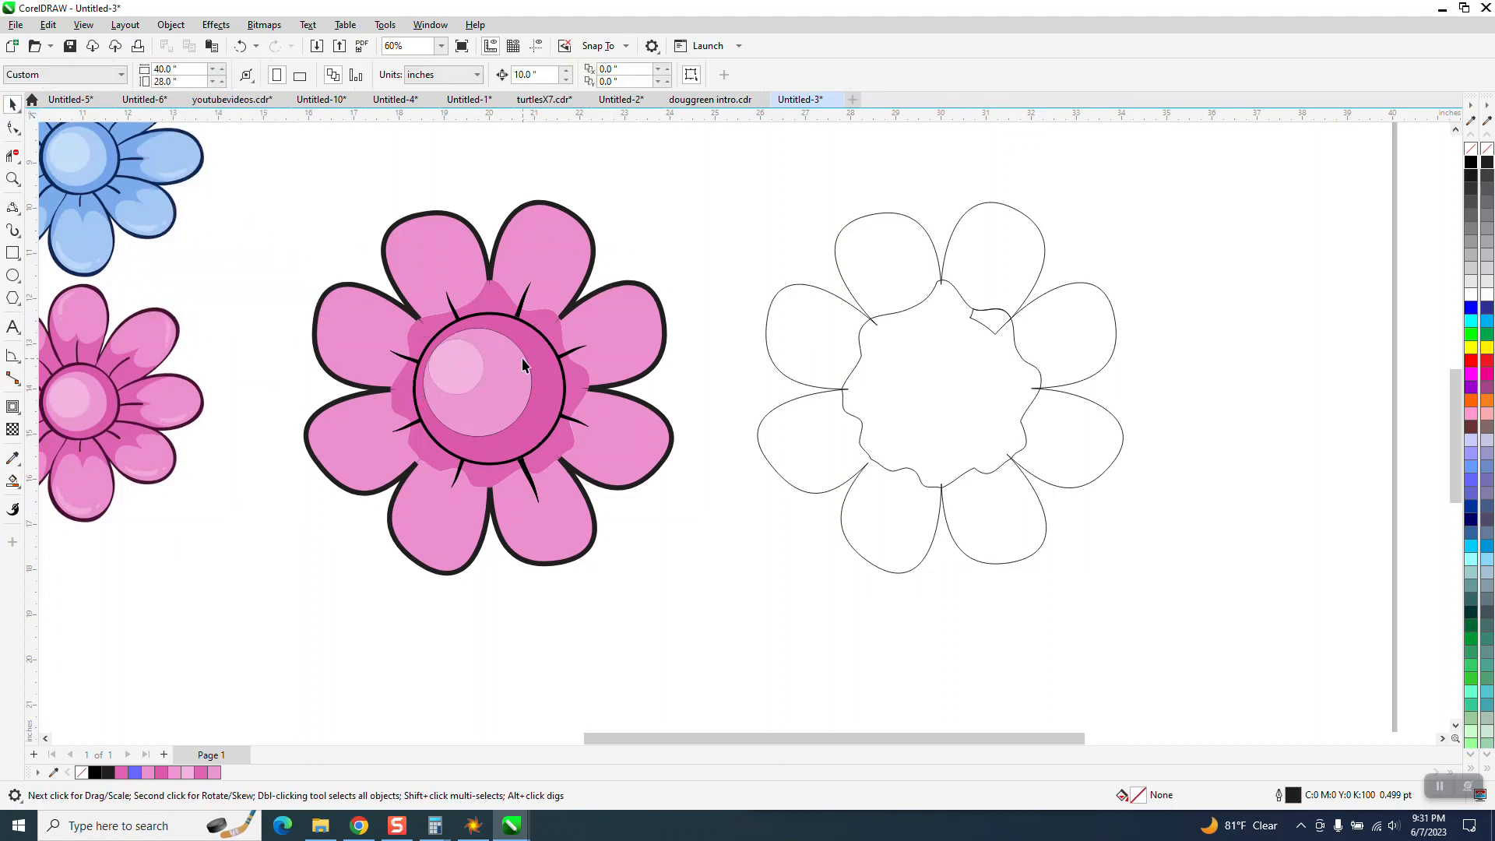
left_click(526, 359)
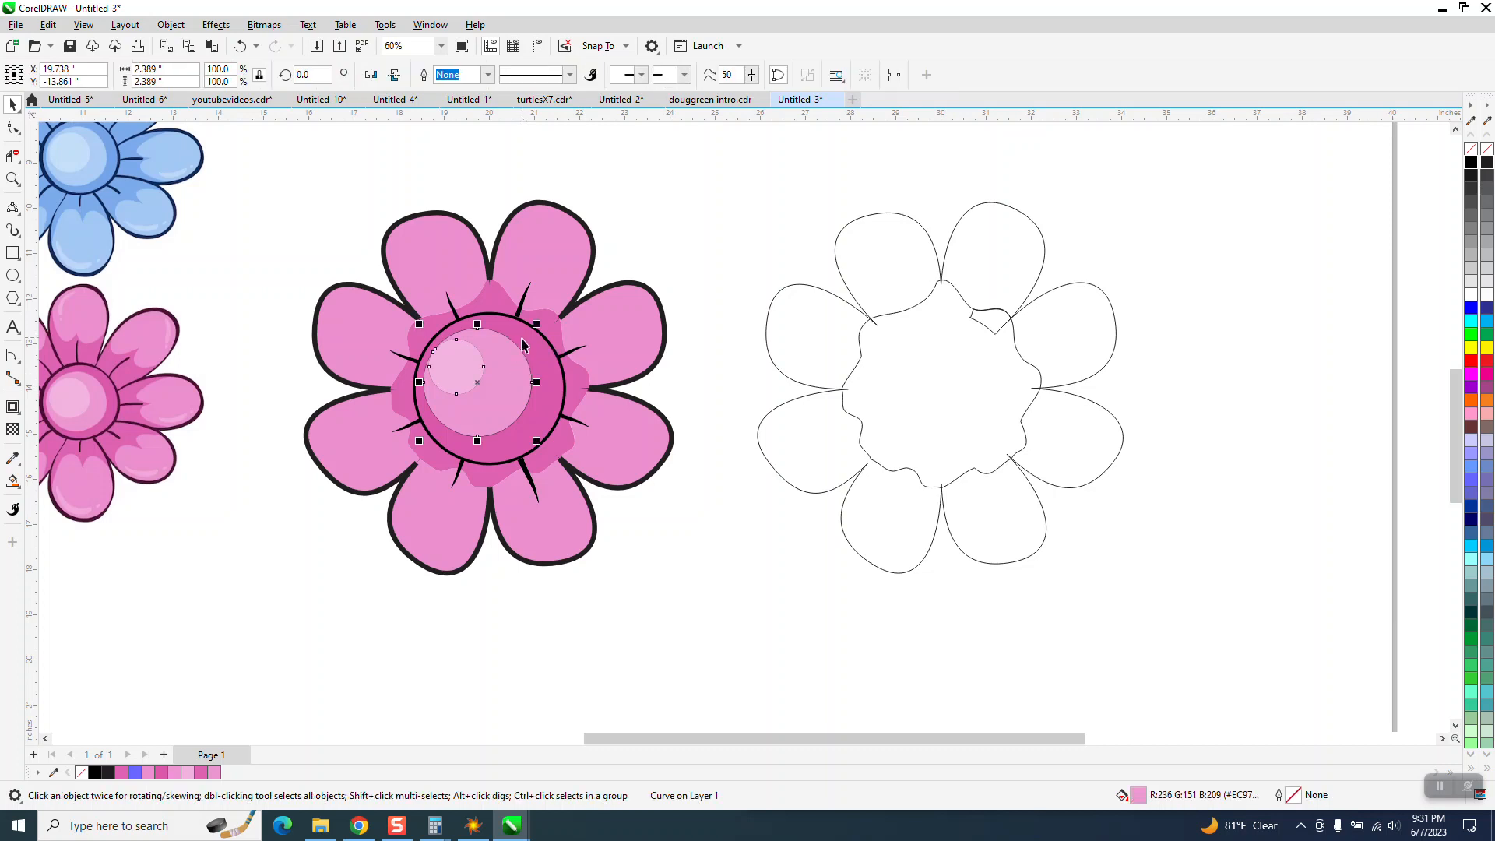
key("Right")
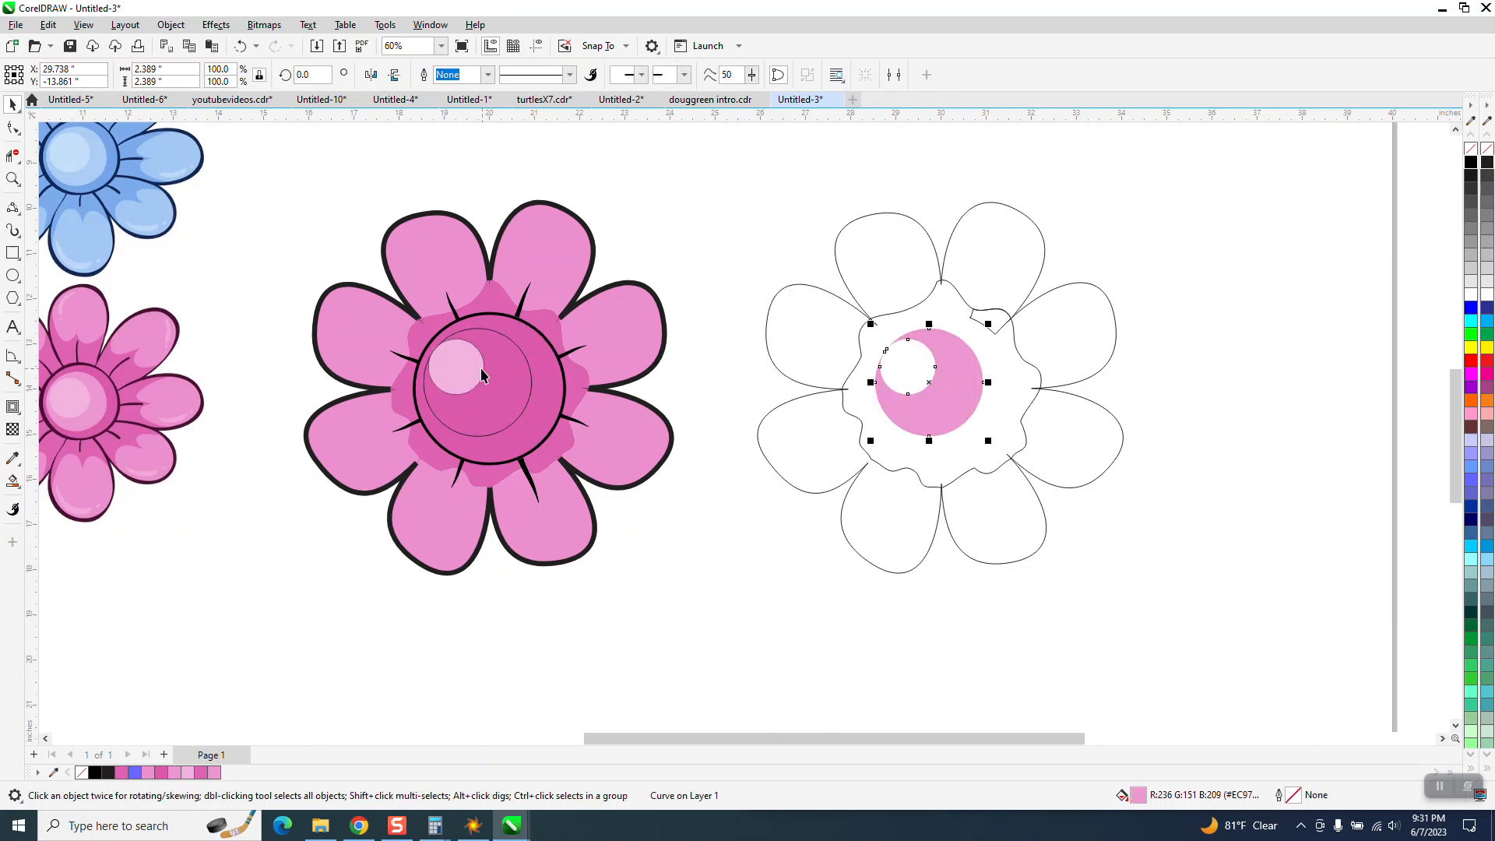
left_click(482, 375)
key("Right")
- Delete the large and small highlight circle outlines remaining in the drawn flower's centre
left_click(527, 363)
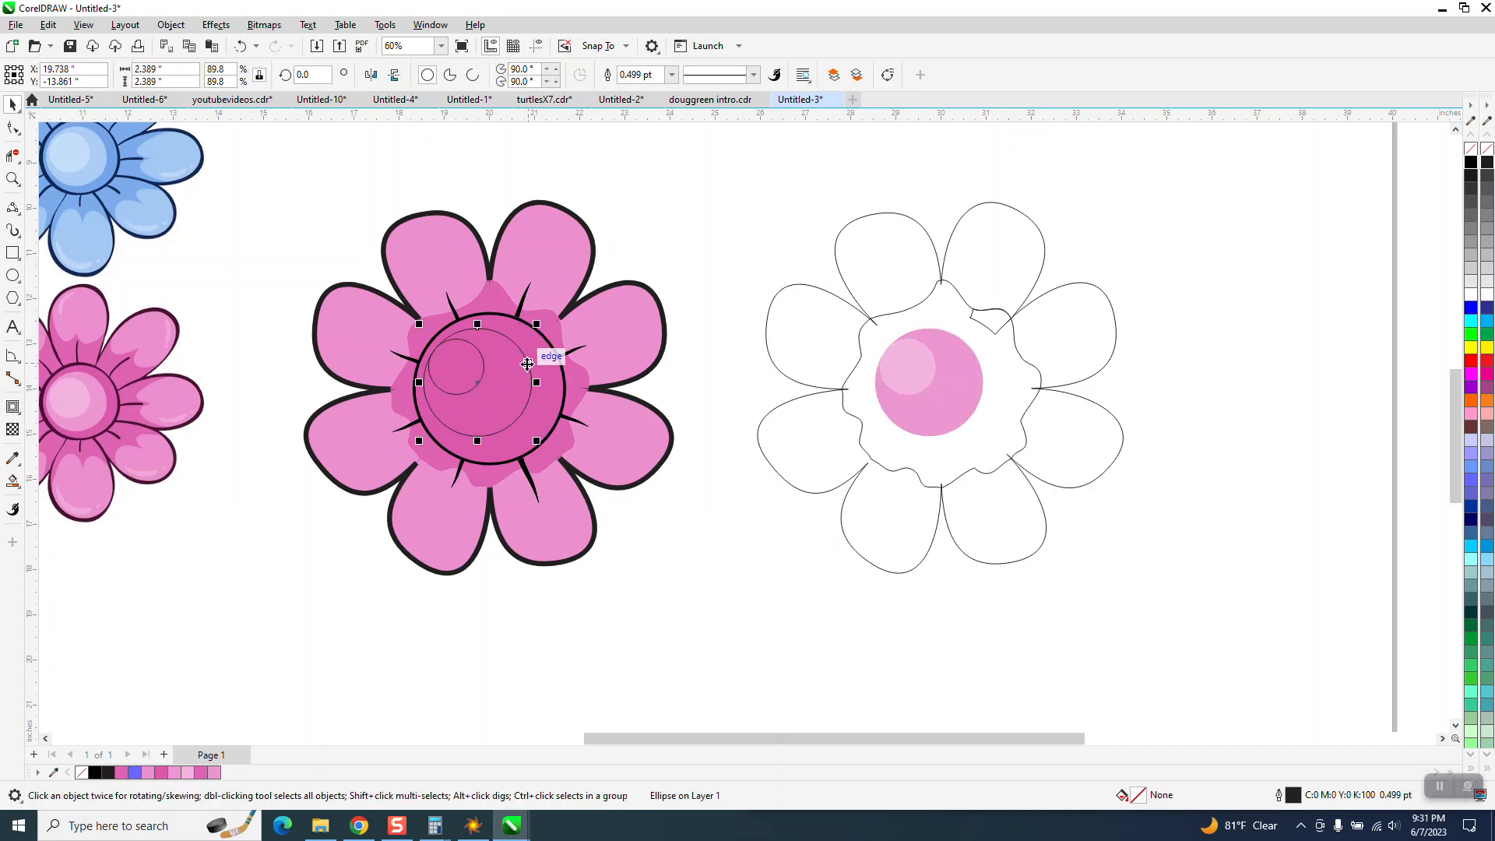
key("Escape")
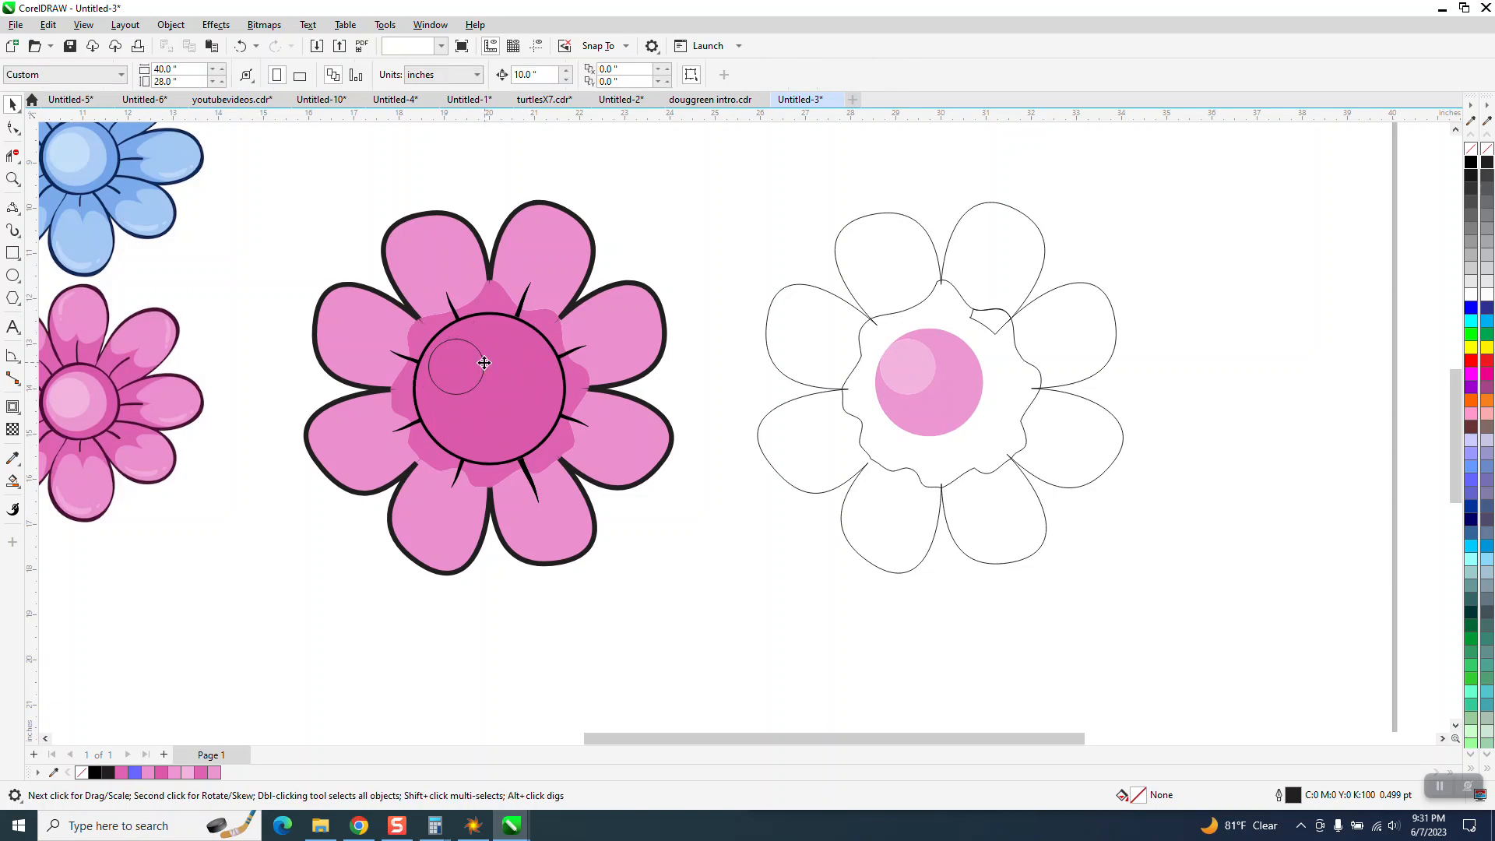
left_click(485, 363)
key("Right")
key("Escape")
- Move both highlight fills 10 in to the left, back into the drawn flower's centre
left_click(923, 377)
key("Left")
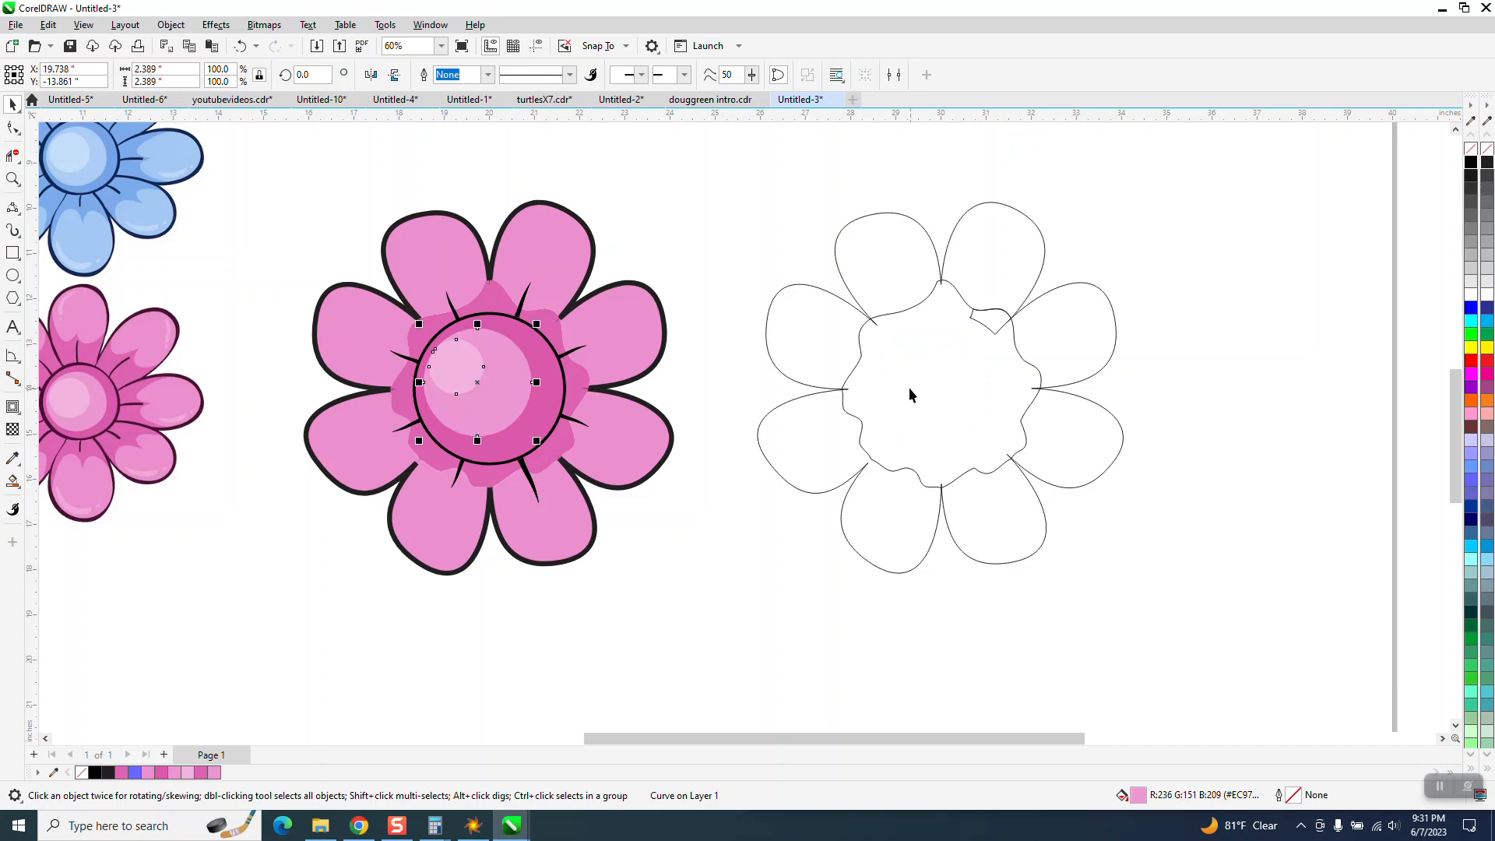
key("Escape")
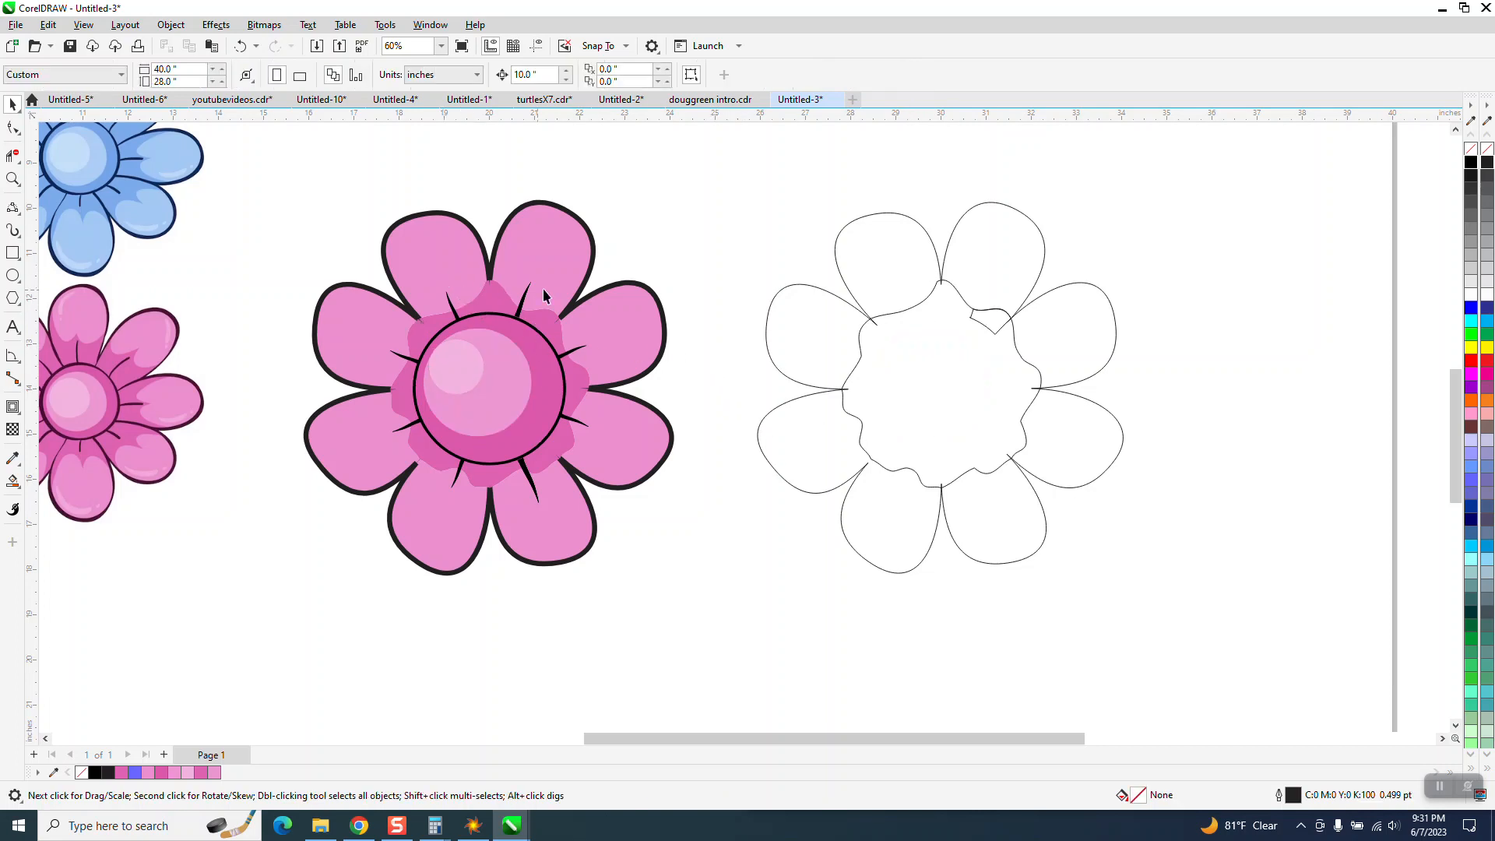
- Delete the unfilled petal and inner shading outlines to the right of the drawn flower
scroll(615, 361, "down", 1)
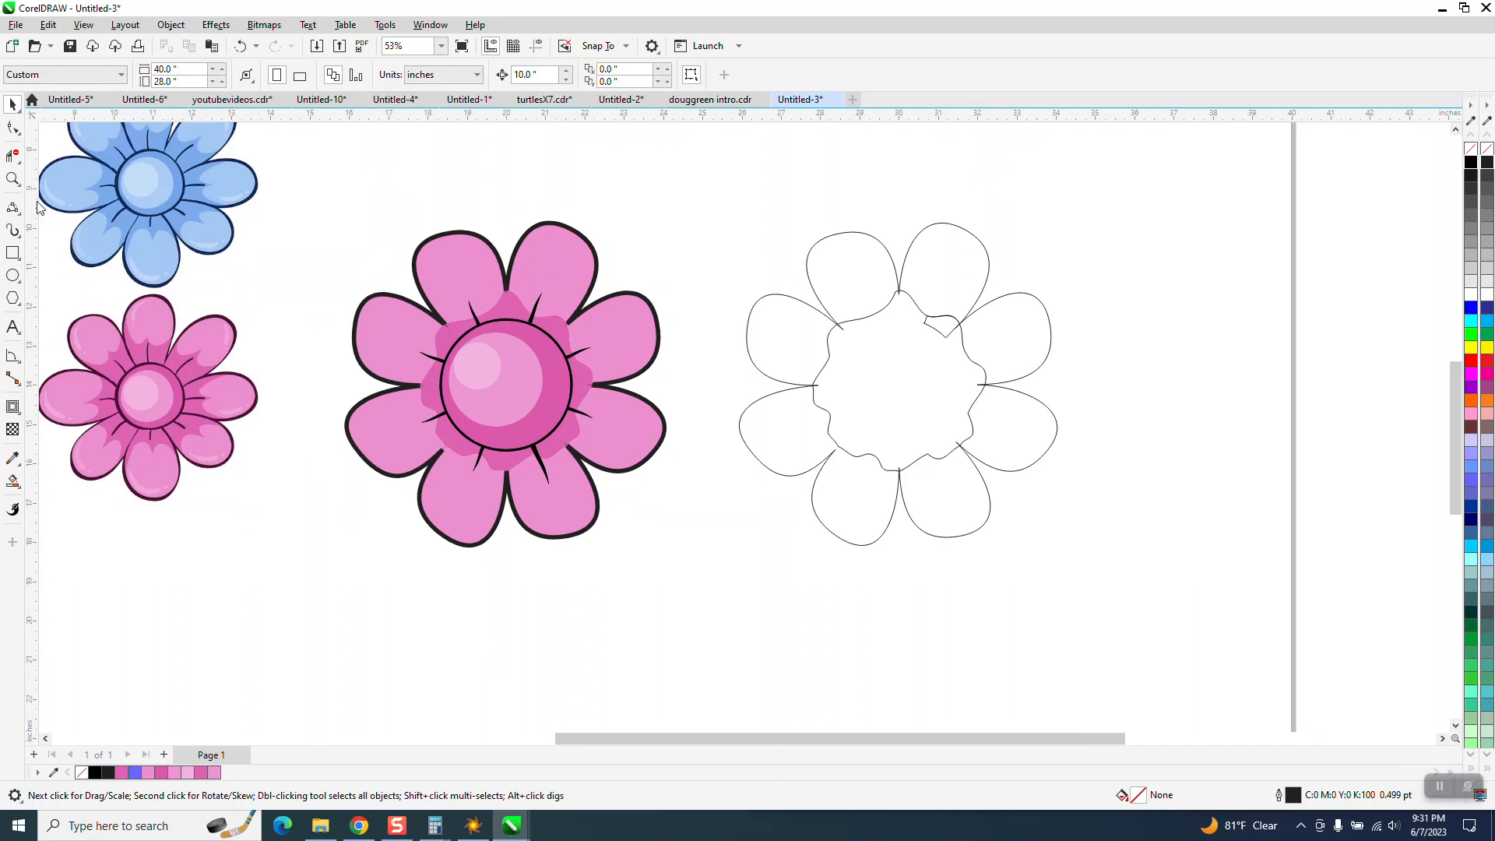
left_click(13, 179)
left_click_drag(101, 325, 319, 479)
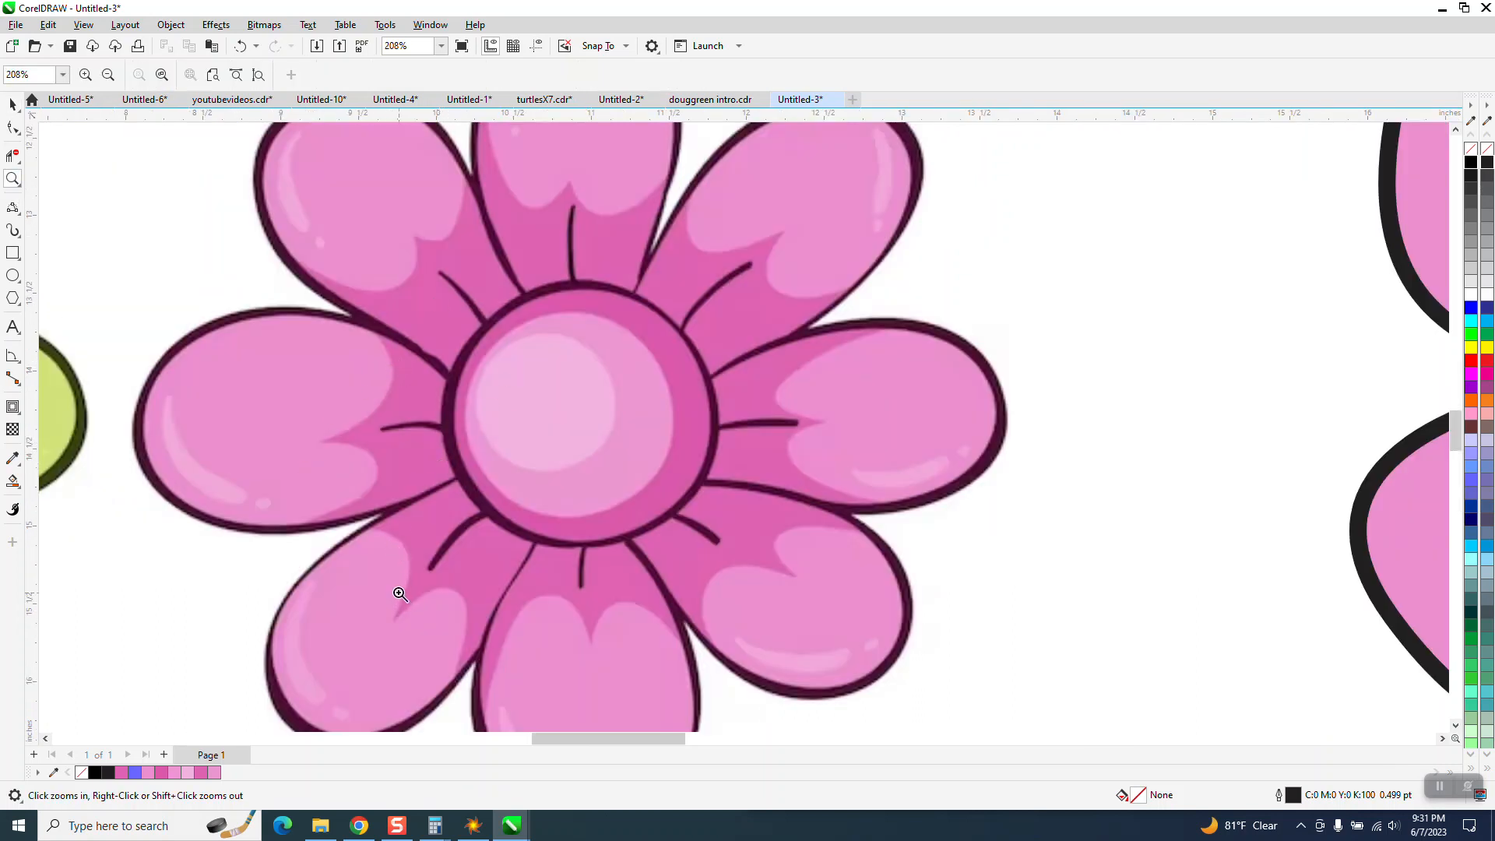
scroll(350, 533, "down", 10)
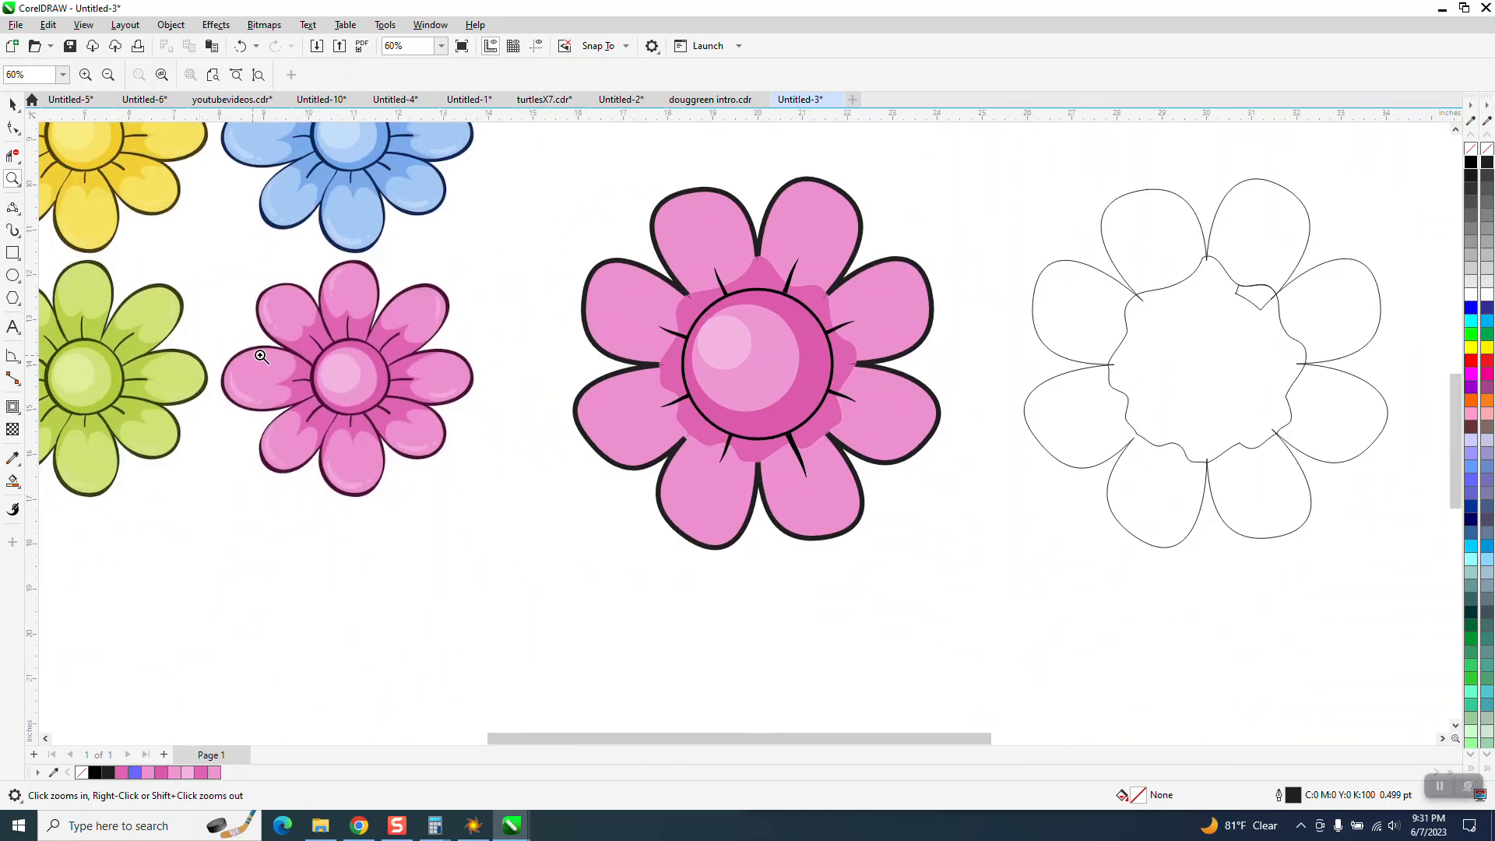
scroll(353, 370, "down", 2)
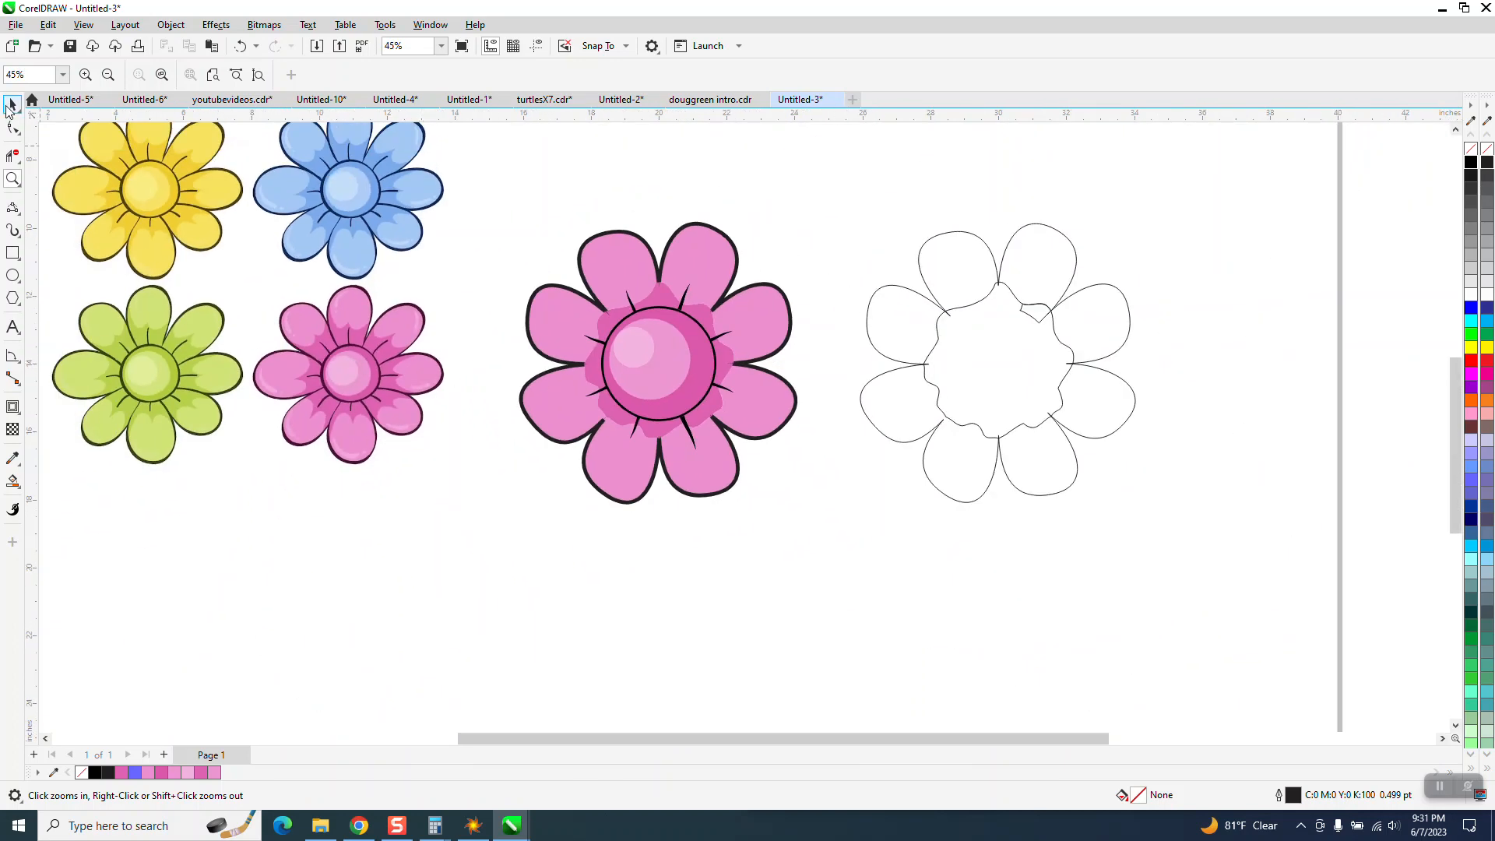
left_click(11, 105)
left_click_drag(835, 200, 1199, 522)
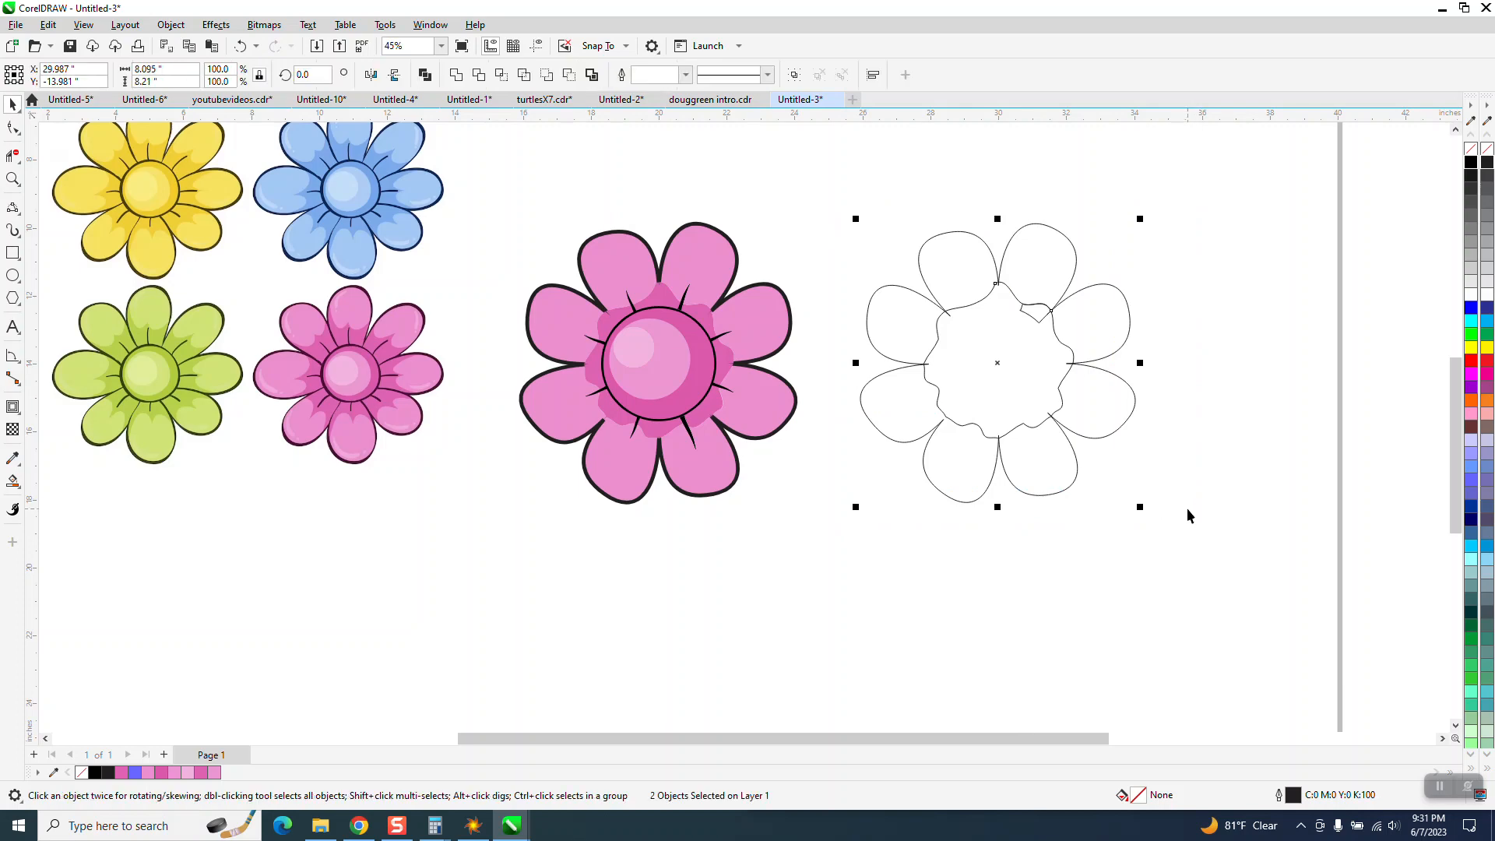
key("Delete")
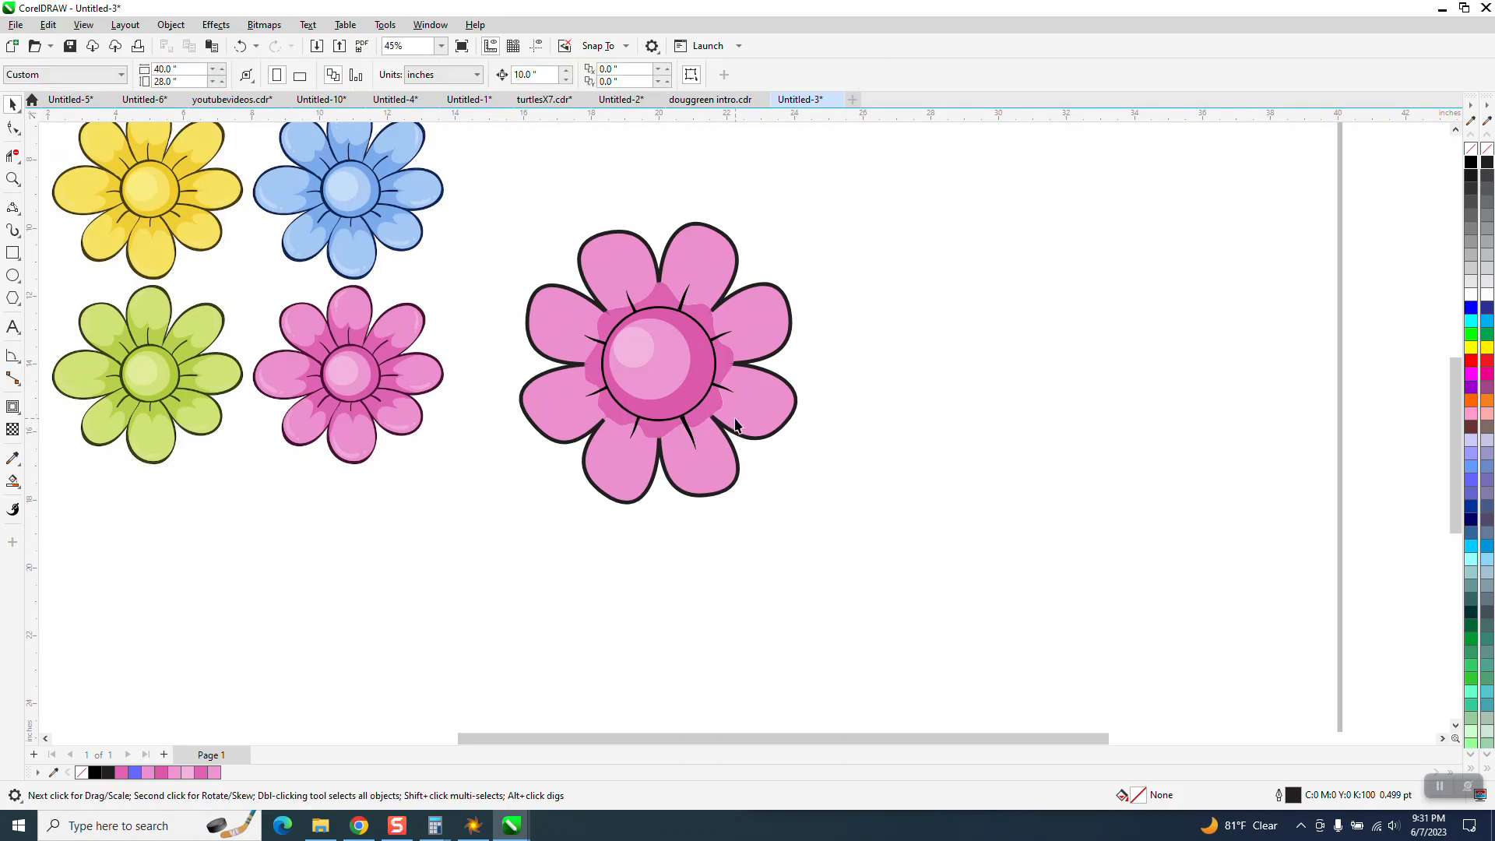